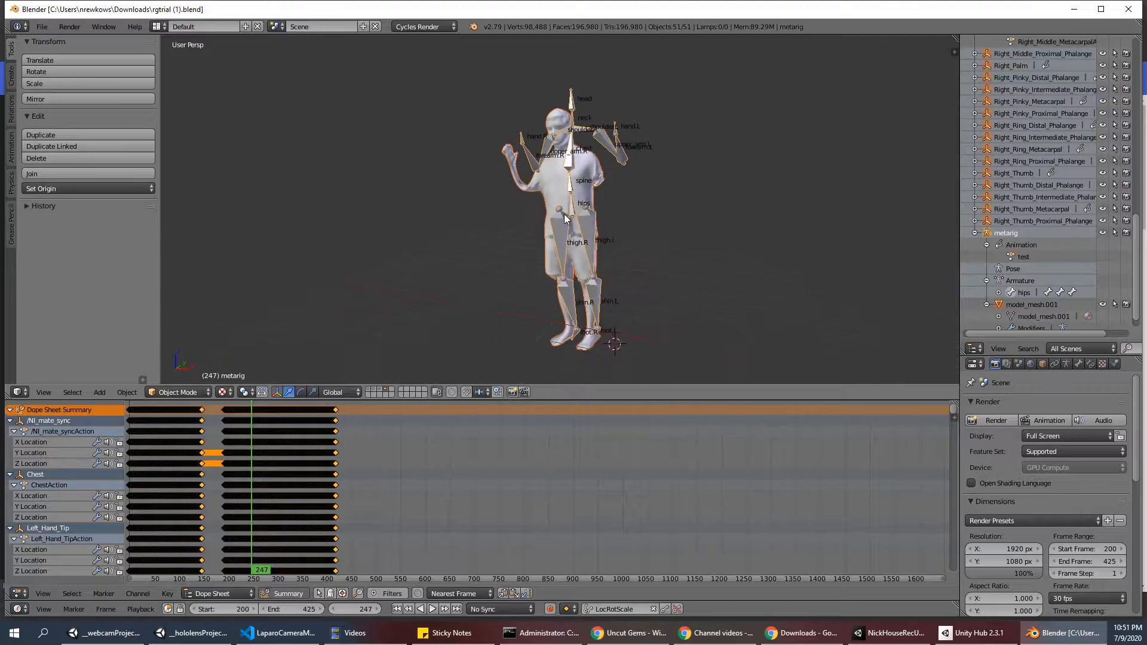
Examine the motion-capture animation on the rigged body from several angles, checking different frames and the metarig's transform values
{"action": "scroll", "coordinate": [621, 168], "scroll_direction": "down", "scroll_amount": 1}
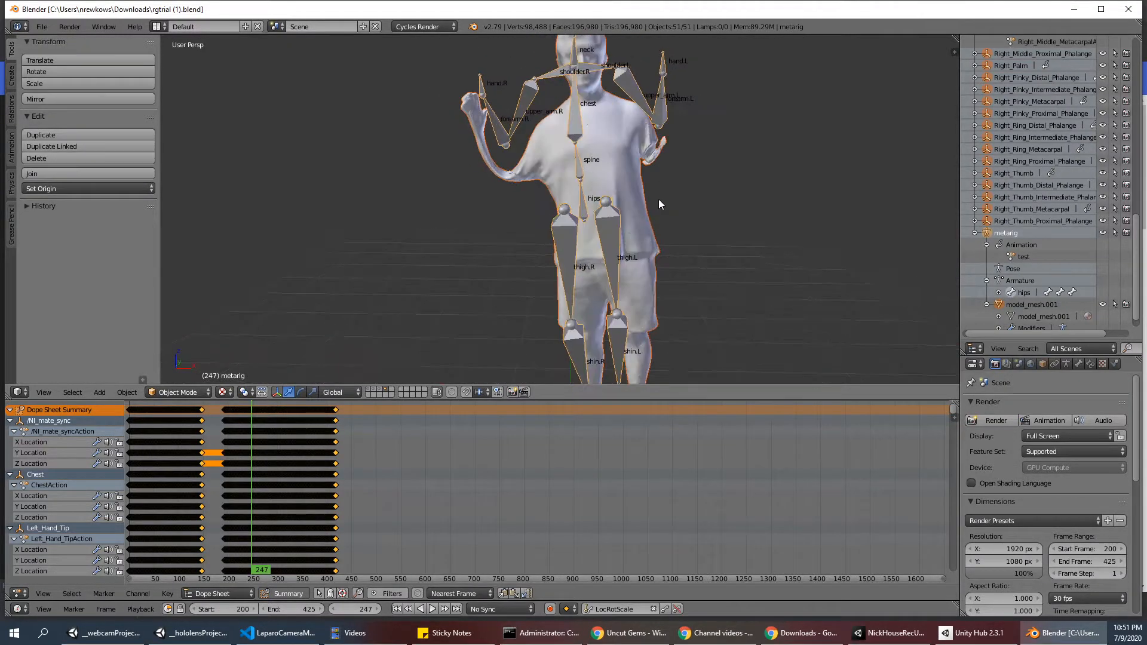
{"action": "left_click", "coordinate": [352, 464]}
{"action": "left_click_drag", "start_coordinate": [355, 464], "coordinate": [284, 459]}
{"action": "scroll", "coordinate": [603, 218], "scroll_direction": "down", "scroll_amount": 3}
{"action": "middle_click_drag", "start_coordinate": [616, 220], "coordinate": [556, 238]}
{"action": "left_click_drag", "start_coordinate": [191, 440], "coordinate": [151, 444]}
{"action": "scroll", "coordinate": [679, 145], "scroll_direction": "down", "scroll_amount": 3}
{"action": "key", "text": "n"}
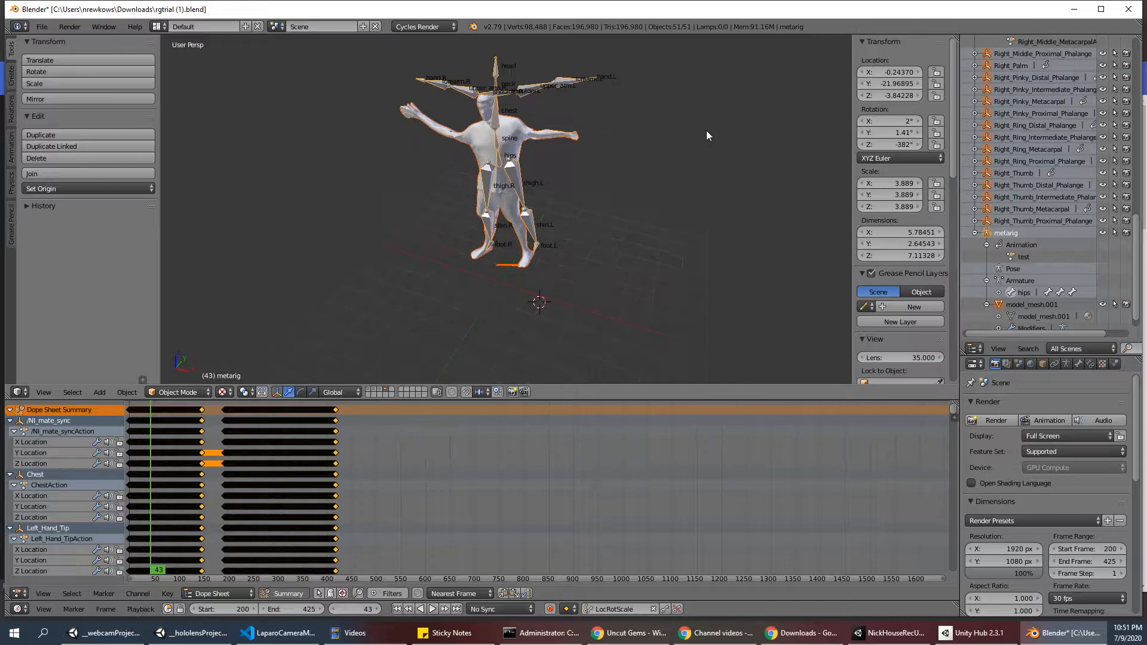
{"action": "scroll", "coordinate": [706, 130], "scroll_direction": "up", "scroll_amount": 2}
{"action": "middle_click_drag", "start_coordinate": [610, 147], "coordinate": [616, 148]}
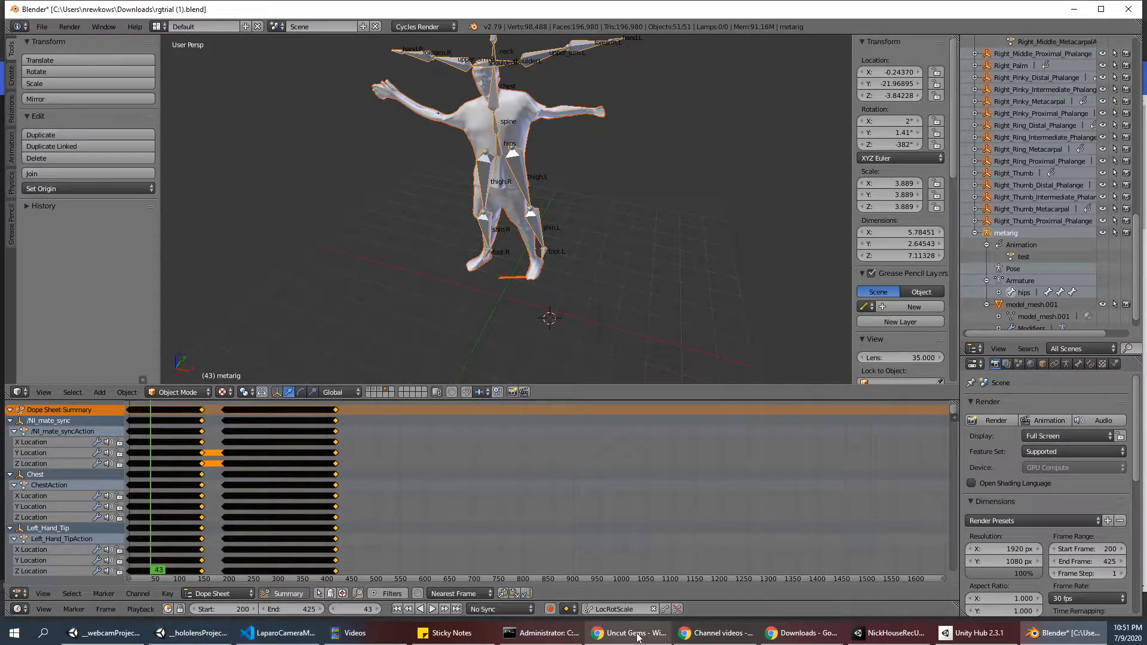
Switch to Chrome, open the downloaded rig2 (1).blend in Blender, and select its body mesh
{"action": "left_click", "coordinate": [792, 635]}
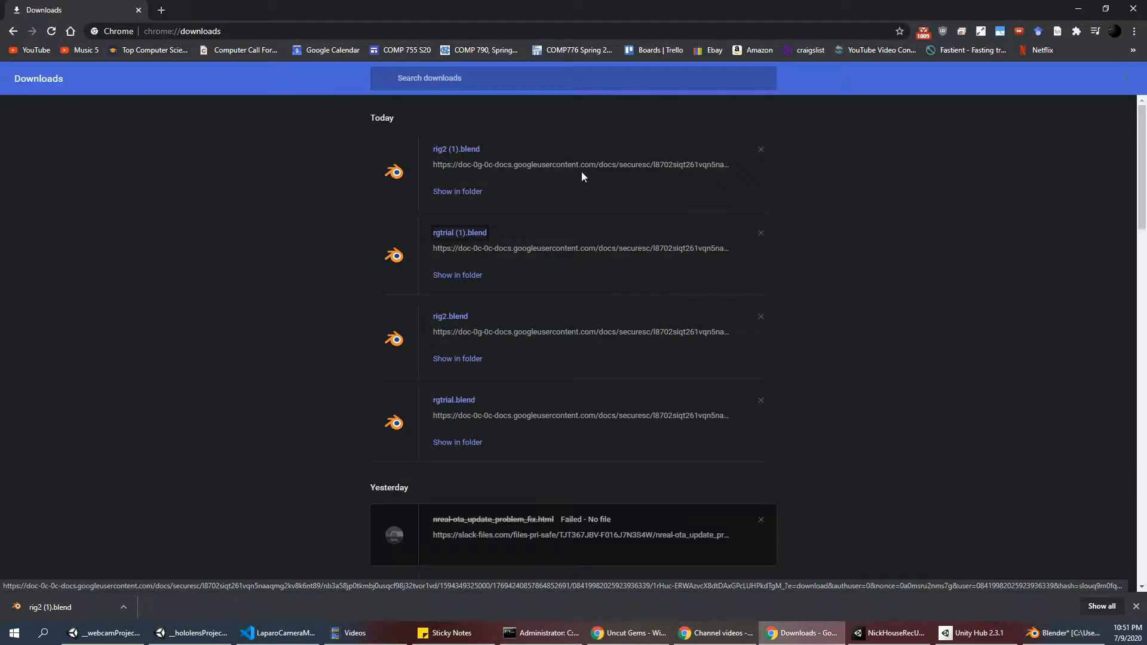
{"action": "left_click", "coordinate": [465, 151]}
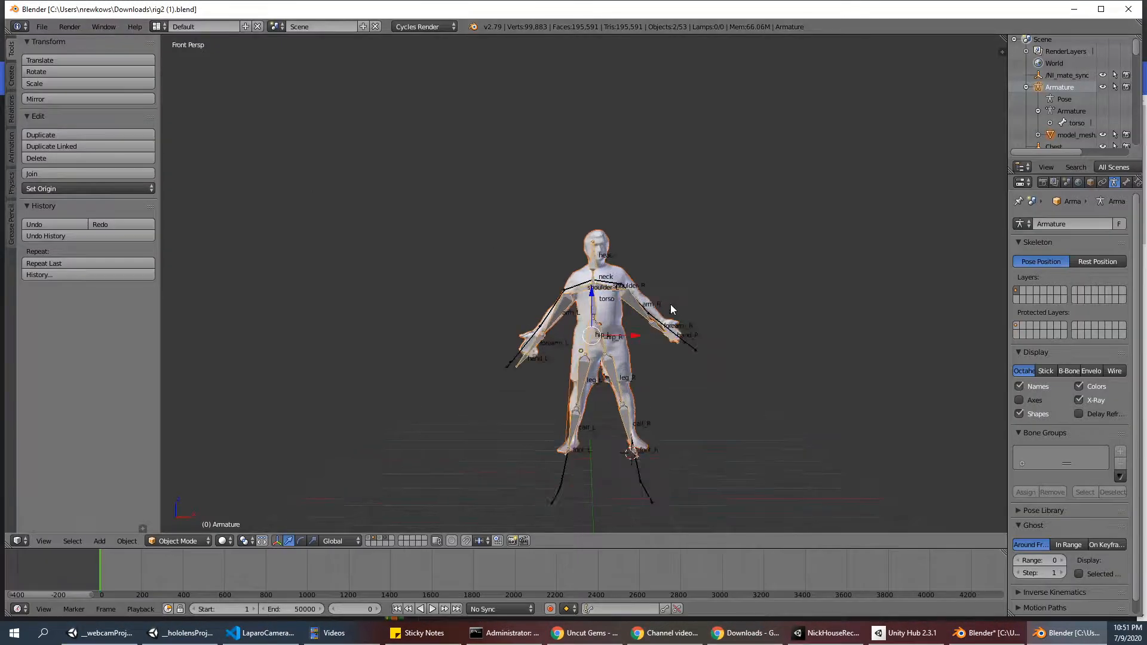
{"action": "scroll", "coordinate": [671, 305], "scroll_direction": "up", "scroll_amount": 2}
{"action": "middle_click_drag", "start_coordinate": [672, 305], "coordinate": [789, 207]}
{"action": "scroll", "coordinate": [709, 259], "scroll_direction": "up", "scroll_amount": 3}
{"action": "scroll", "coordinate": [751, 340], "scroll_direction": "down", "scroll_amount": 3}
{"action": "mouse_move", "coordinate": [752, 341]}
{"action": "middle_mouse_down"}
{"action": "mouse_move", "coordinate": [776, 341]}
{"action": "mouse_move", "coordinate": [747, 328]}
{"action": "middle_mouse_up"}
{"action": "right_click", "coordinate": [615, 255]}
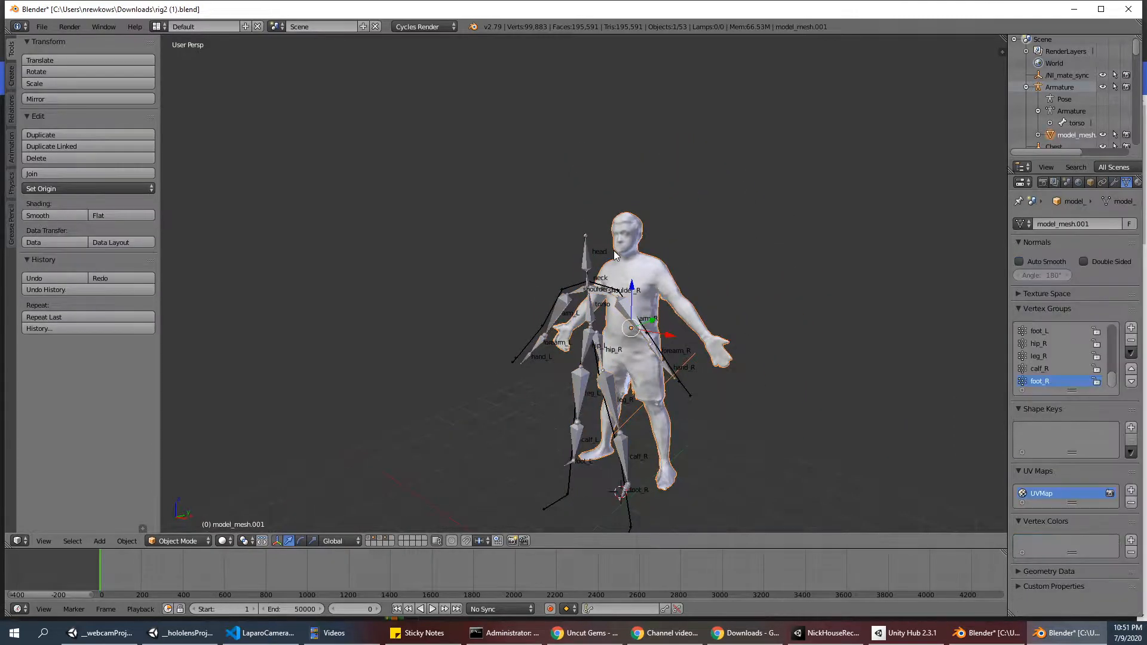
Return to the rgtrial (1).blend window and copy all of the scene's objects
{"action": "left_click", "coordinate": [987, 633]}
{"action": "scroll", "coordinate": [569, 253], "scroll_direction": "down", "scroll_amount": 2}
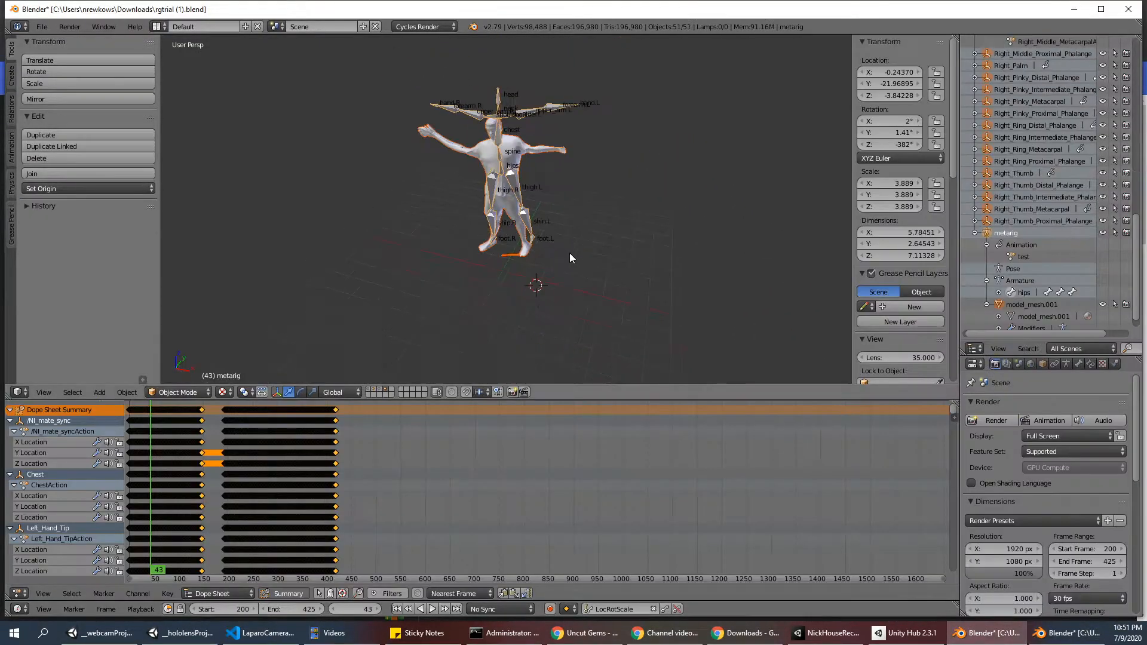
{"action": "mouse_move", "coordinate": [564, 254]}
{"action": "middle_mouse_down"}
{"action": "mouse_move", "coordinate": [485, 133]}
{"action": "mouse_move", "coordinate": [436, 169]}
{"action": "mouse_move", "coordinate": [486, 216]}
{"action": "mouse_move", "coordinate": [517, 200]}
{"action": "mouse_move", "coordinate": [478, 210]}
{"action": "middle_mouse_up"}
{"action": "right_click", "coordinate": [486, 136]}
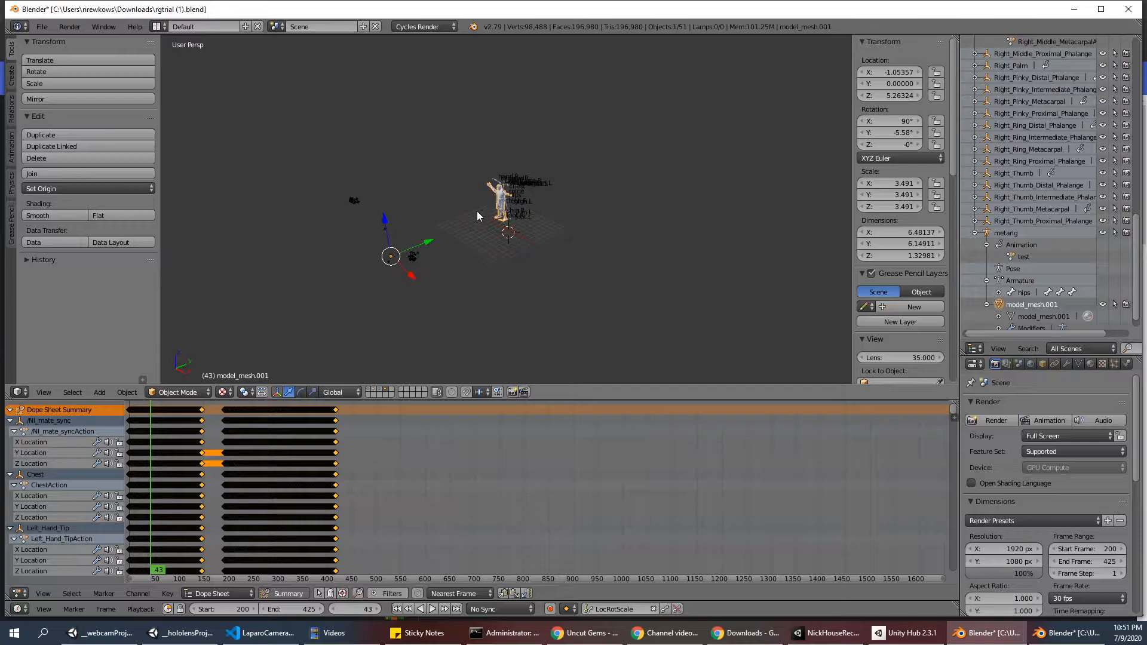
{"action": "key", "text": "a"}
{"action": "key", "text": "a"}
{"action": "key", "text": "ctrl+c"}
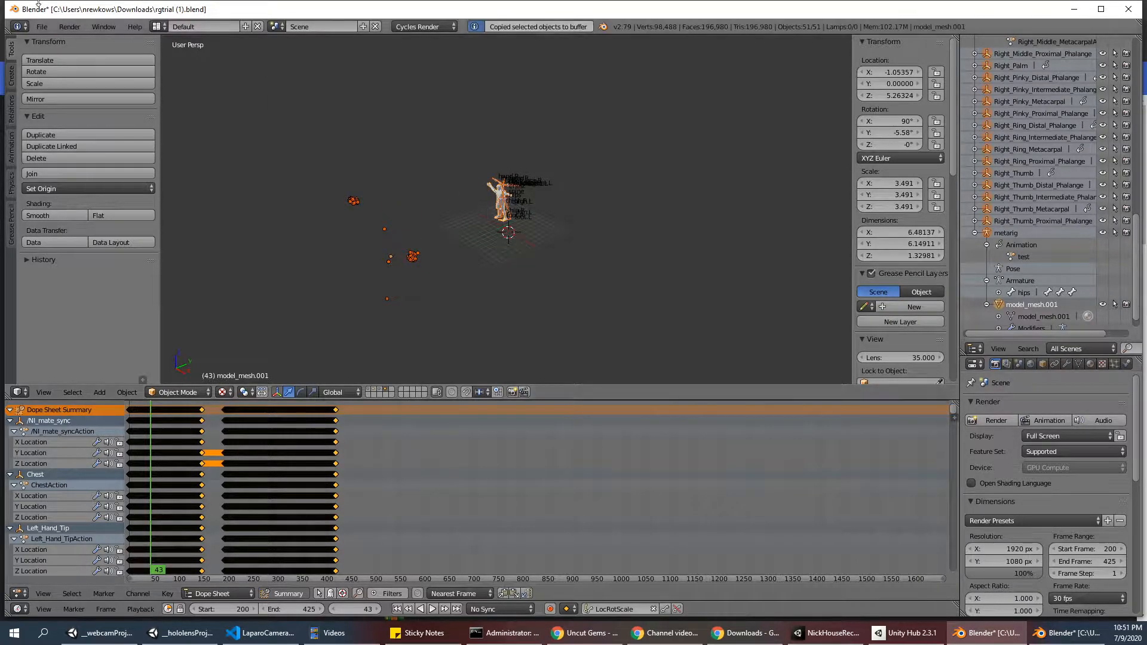
Launch a separate Blender 2.78 session and dismiss its splash screen to reach the empty scene
{"action": "left_click", "coordinate": [41, 27]}
{"action": "left_click", "coordinate": [61, 43]}
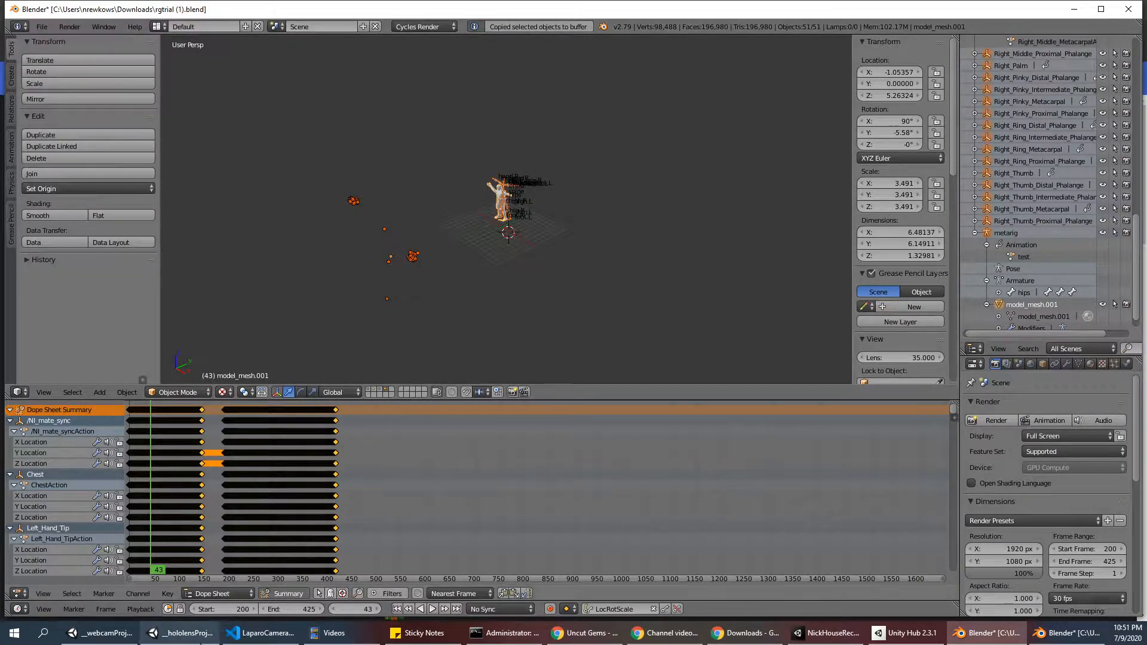
{"action": "left_click", "coordinate": [46, 634]}
{"action": "left_click", "coordinate": [46, 634]}
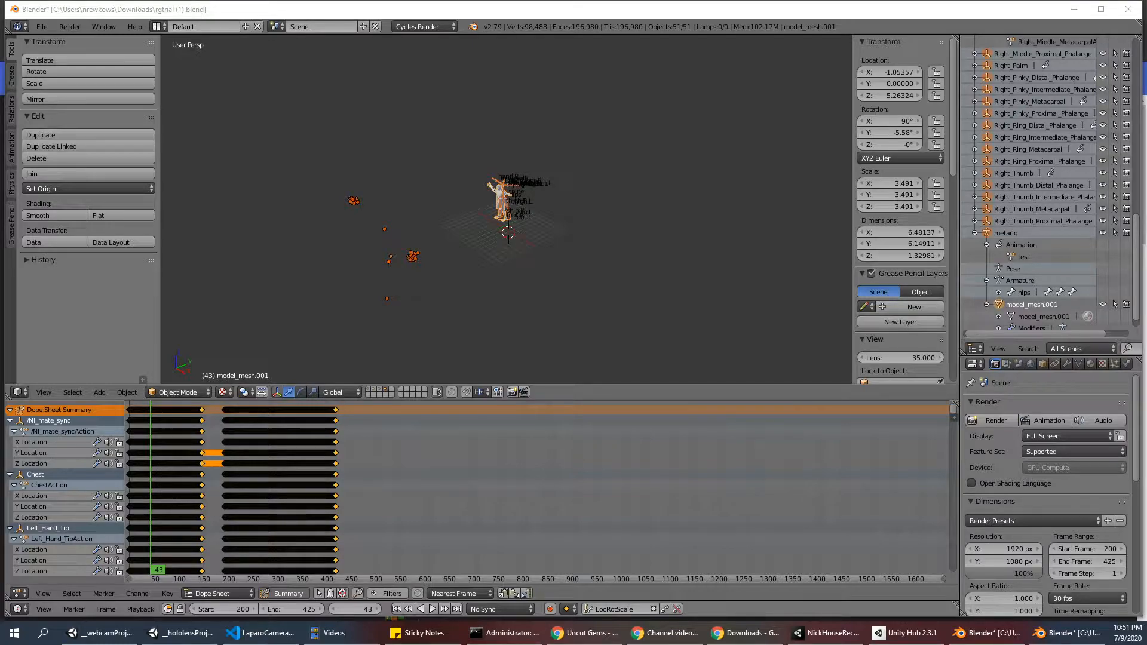
{"action": "left_click_drag", "start_coordinate": [0, 72], "coordinate": [494, 66]}
{"action": "double_click", "coordinate": [493, 66]}
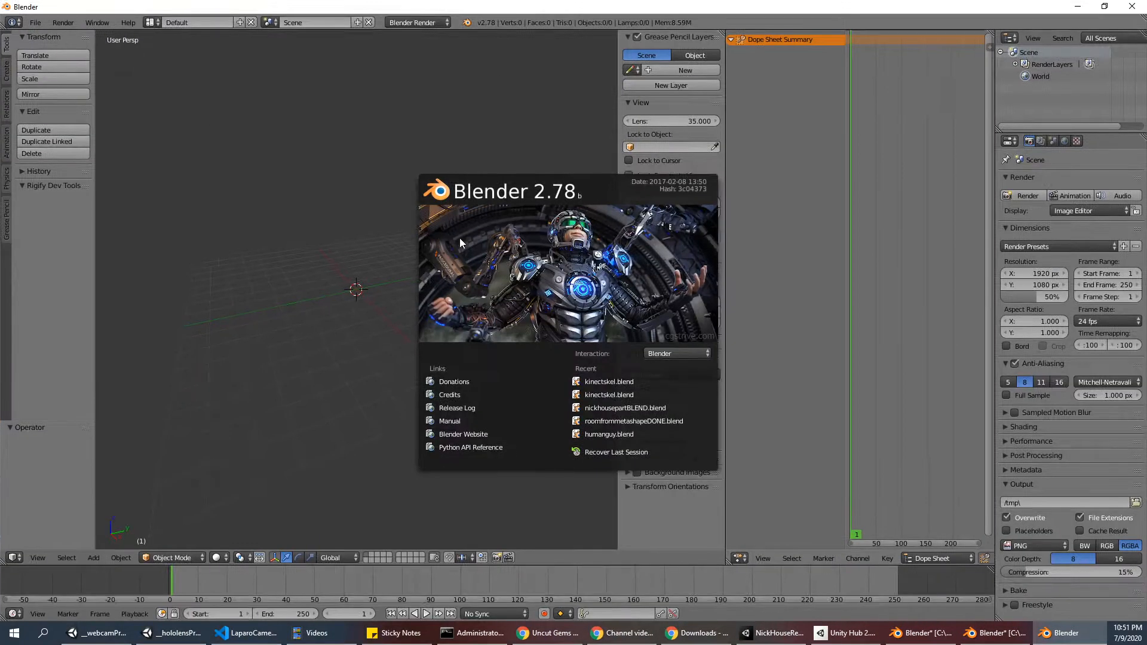
{"action": "left_click", "coordinate": [389, 233]}
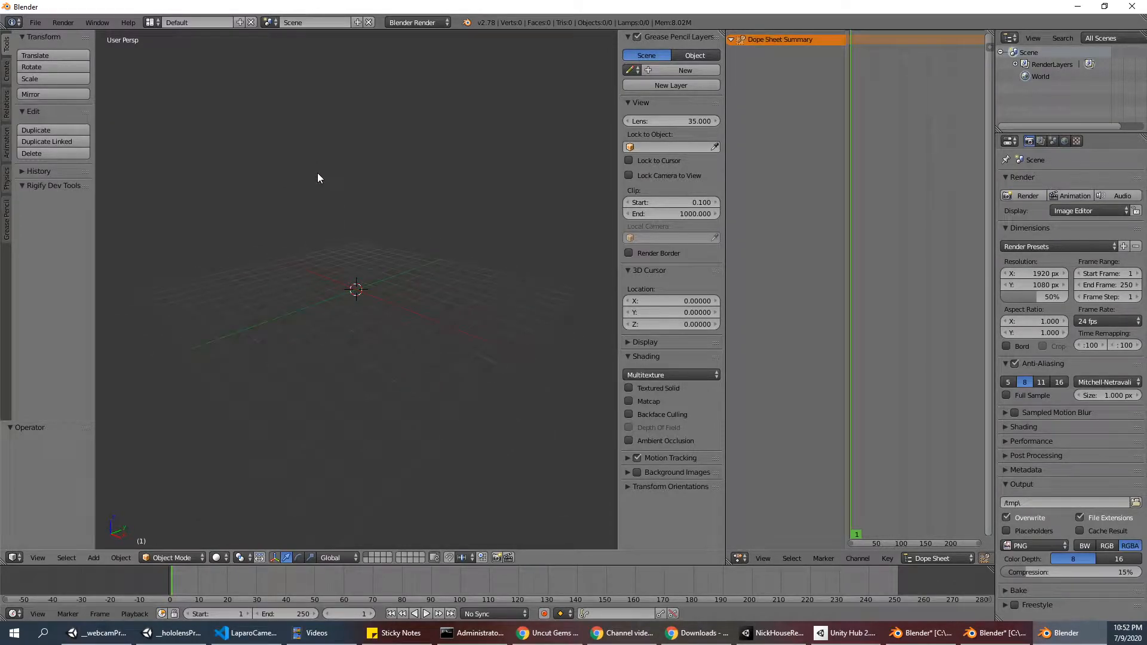
Paste the copied rig, mesh and motion-capture objects into the empty scene
{"action": "key", "text": "ctrl+v"}
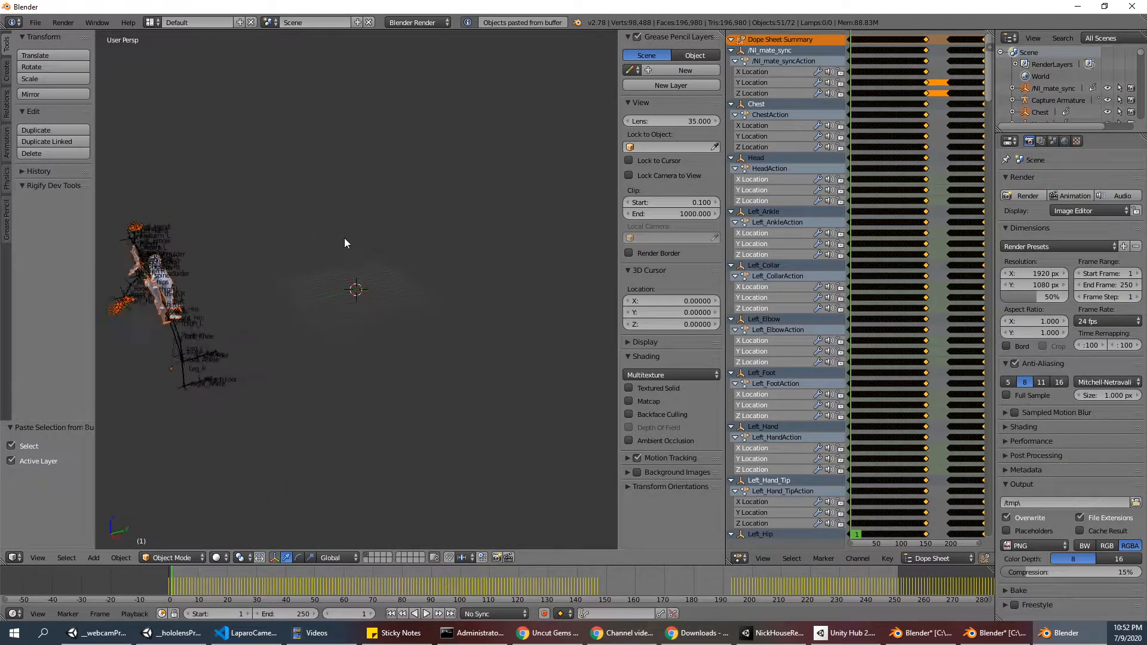
{"action": "key", "text": "ctrl+z"}
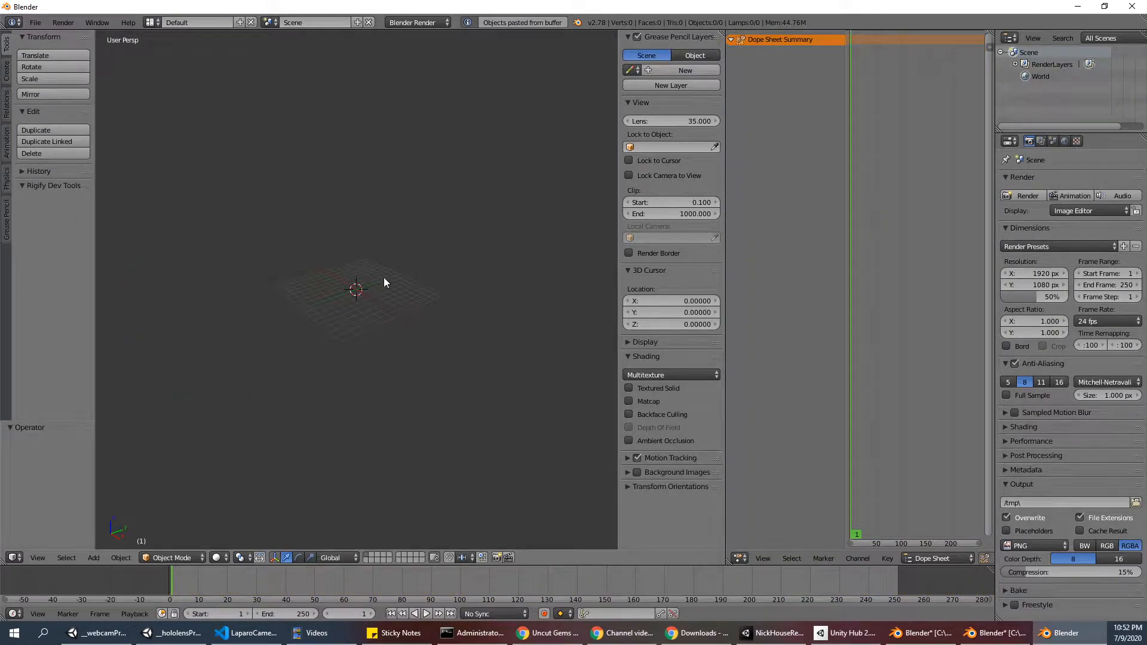
{"action": "key", "text": "ctrl+v"}
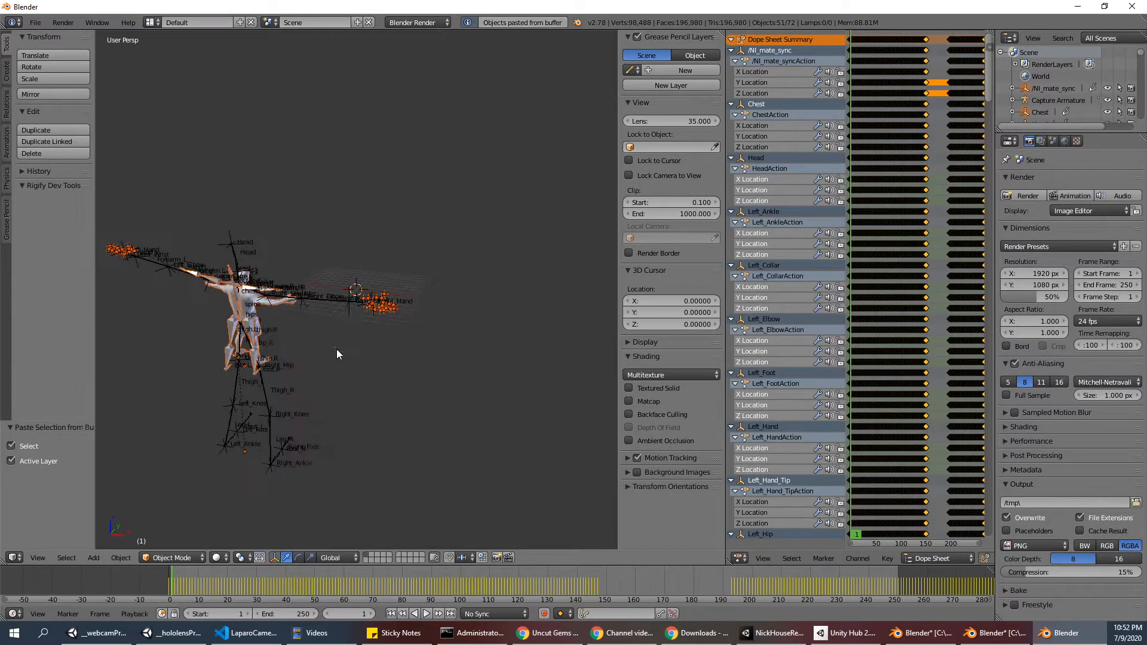
Play the pasted animation, stop it at frame 25, and examine how the body follows the capture skeleton
{"action": "key", "text": "alt+a"}
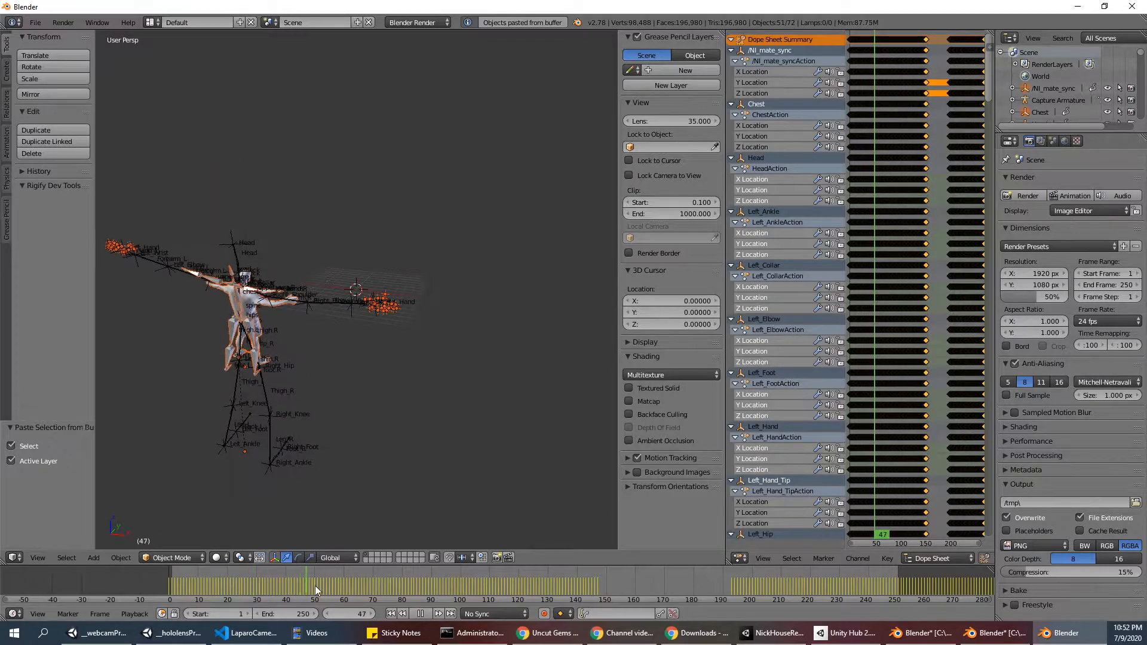
{"action": "left_click_drag", "start_coordinate": [366, 587], "coordinate": [242, 598]}
{"action": "key", "text": "alt+a"}
{"action": "scroll", "coordinate": [218, 297], "scroll_direction": "up", "scroll_amount": 3}
{"action": "scroll", "coordinate": [228, 304], "scroll_direction": "down", "scroll_amount": 2}
{"action": "middle_click_drag", "start_coordinate": [233, 303], "coordinate": [241, 305]}
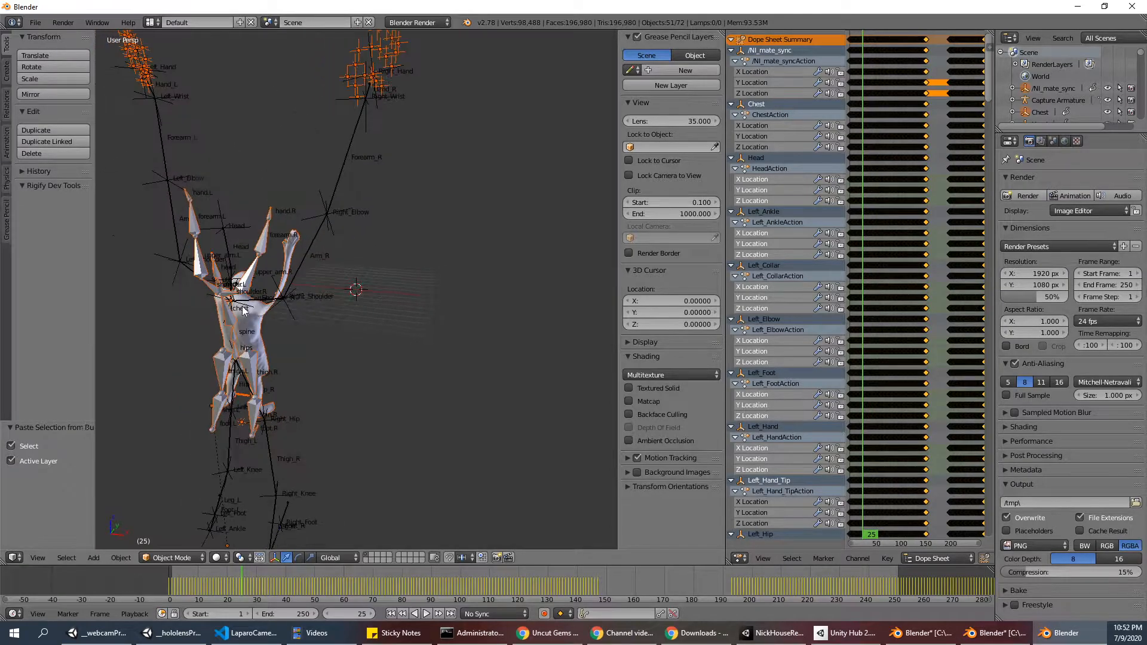
{"action": "middle_click_drag", "start_coordinate": [335, 195], "coordinate": [438, 377]}
{"action": "scroll", "coordinate": [435, 379], "scroll_direction": "up", "scroll_amount": 3}
{"action": "scroll", "coordinate": [435, 378], "scroll_direction": "down", "scroll_amount": 3}
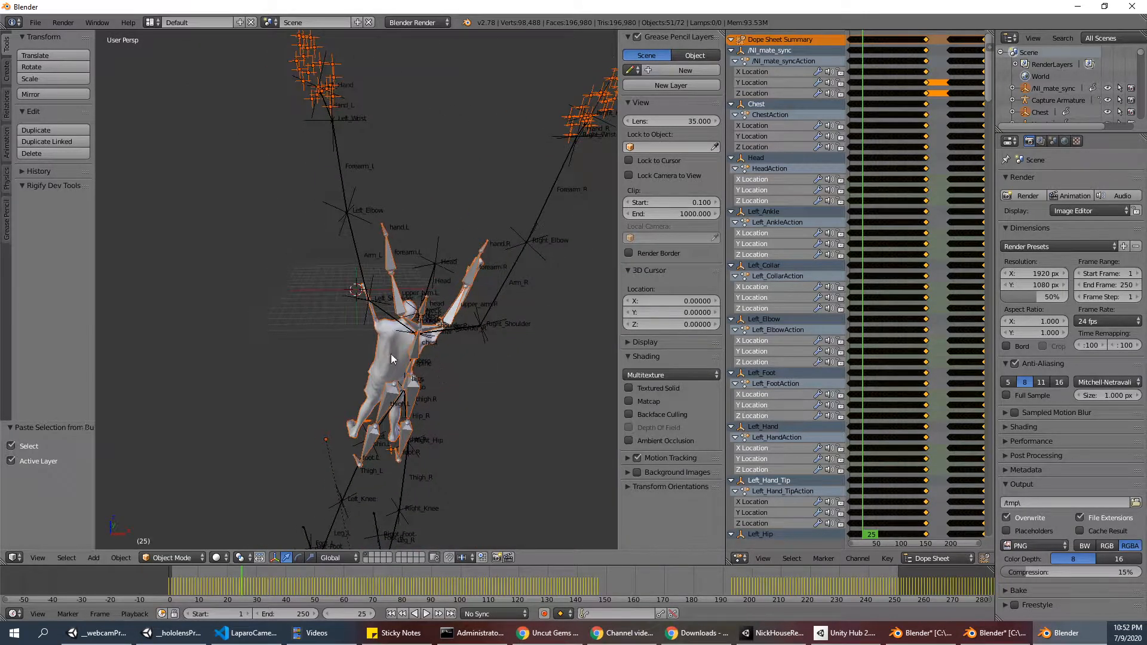
Delete the body mesh model_mesh.001, keeping the metarig and capture skeleton in the scene
{"action": "right_click", "coordinate": [381, 354]}
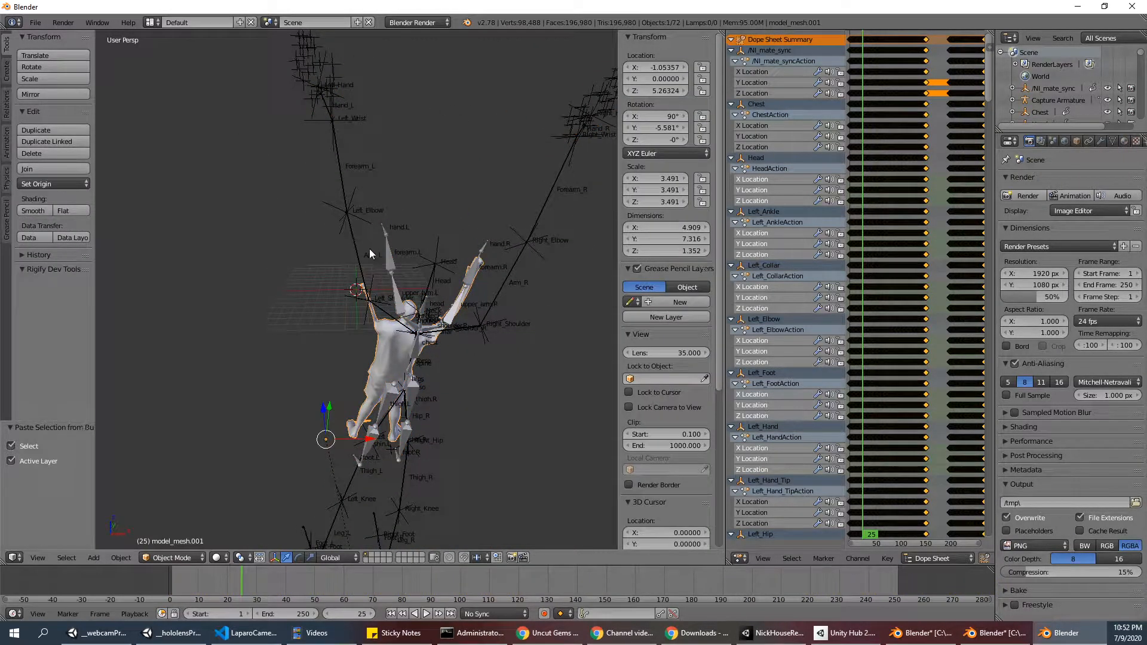
{"action": "scroll", "coordinate": [375, 356], "scroll_direction": "up", "scroll_amount": 4}
{"action": "key", "text": "x"}
{"action": "left_click", "coordinate": [375, 356]}
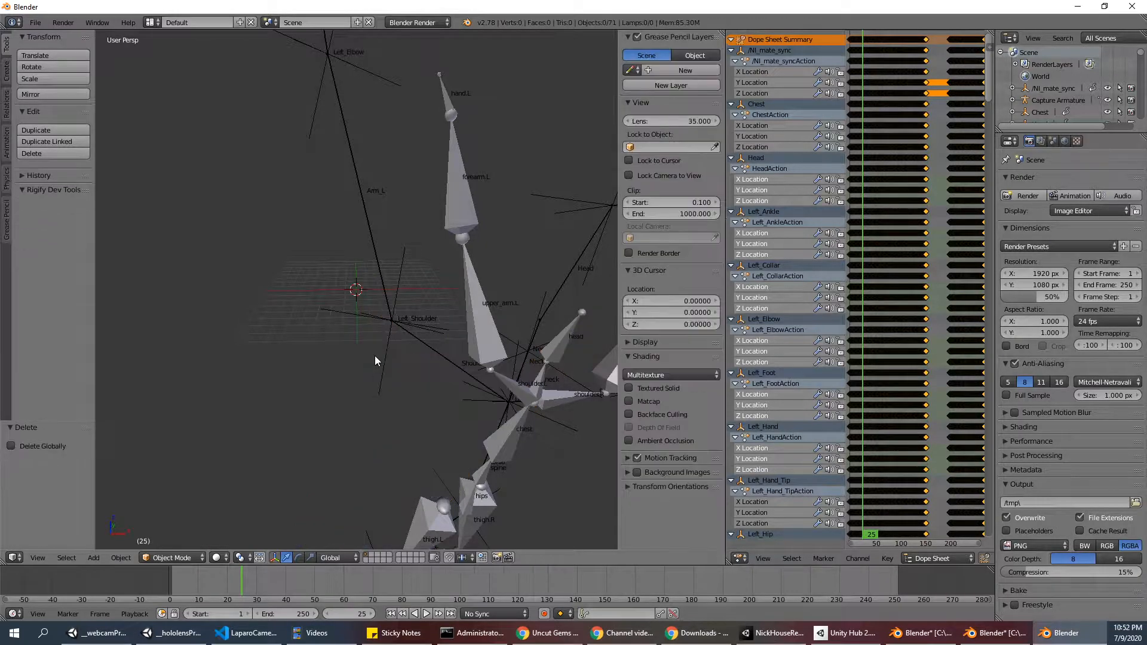
{"action": "scroll", "coordinate": [355, 333], "scroll_direction": "down", "scroll_amount": 3}
Switch the metarig armature to Rest Position at frame 25
{"action": "mouse_move", "coordinate": [233, 575]}
{"action": "left_mouse_down"}
{"action": "mouse_move", "coordinate": [450, 583]}
{"action": "mouse_move", "coordinate": [242, 592]}
{"action": "left_mouse_up"}
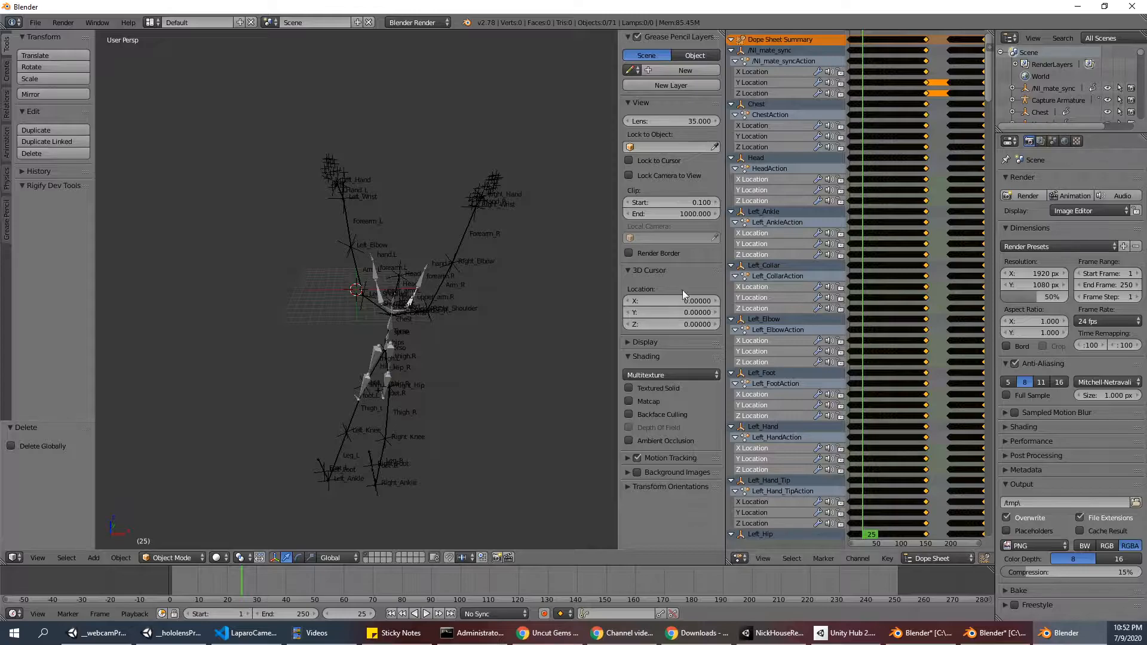
{"action": "right_click", "coordinate": [383, 351]}
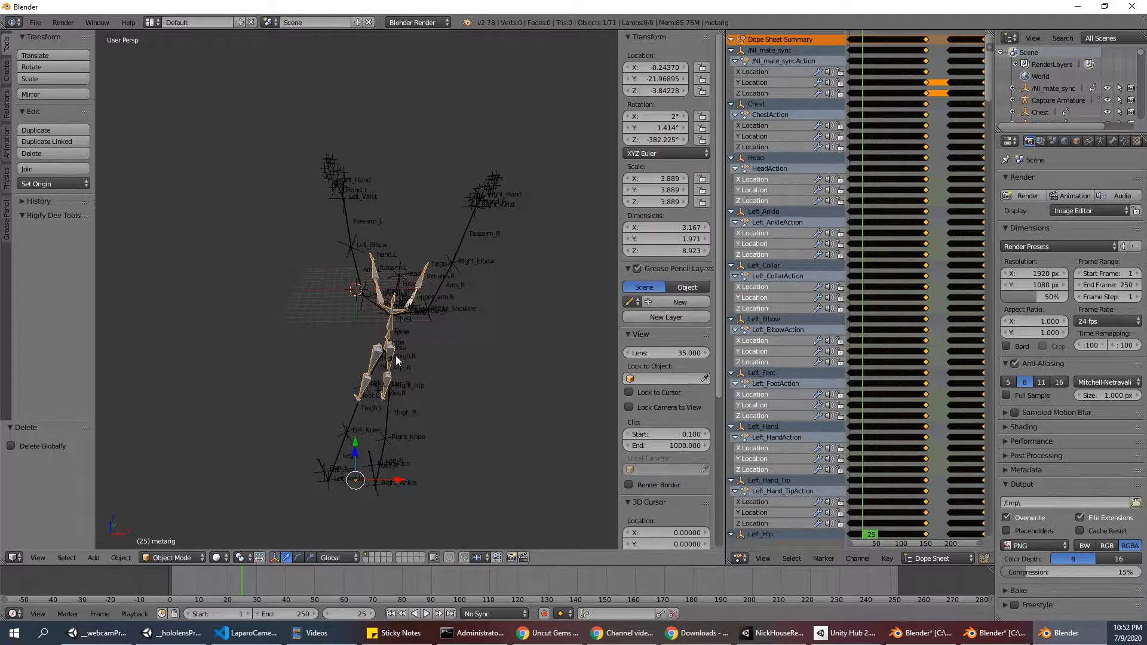
{"action": "left_click", "coordinate": [1101, 141]}
{"action": "left_click", "coordinate": [1106, 216]}
{"action": "middle_click_drag", "start_coordinate": [399, 427], "coordinate": [397, 404]}
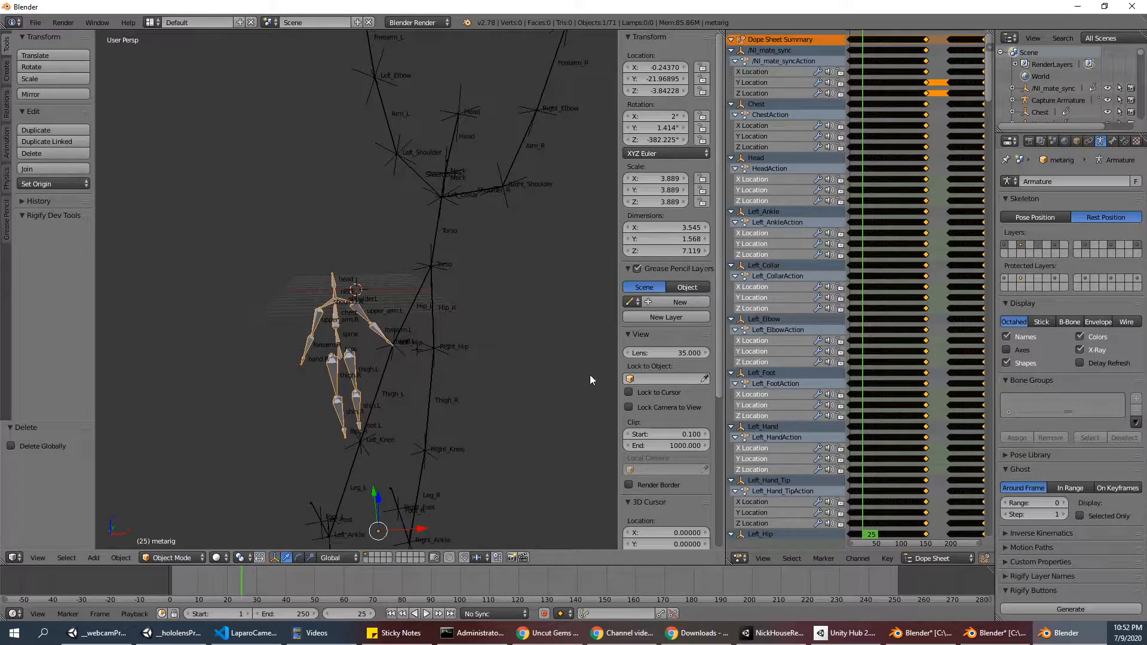
Switch to the rig2 (1).blend window and inspect its armature beside the body mesh
{"action": "left_click", "coordinate": [995, 633]}
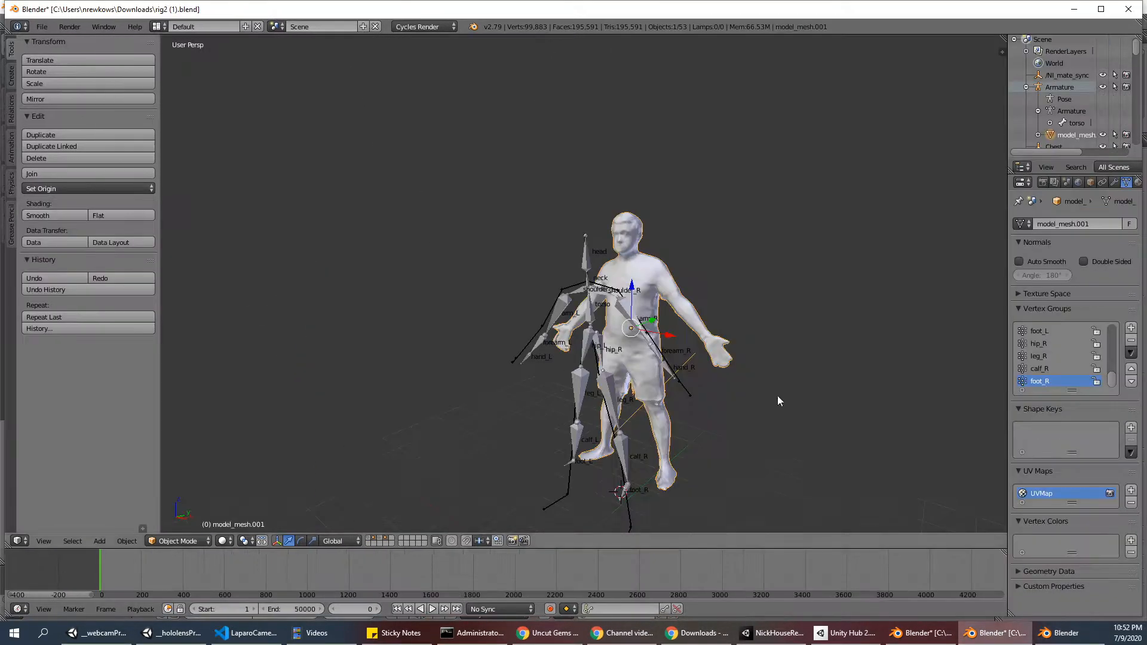
{"action": "left_click", "coordinate": [1062, 633]}
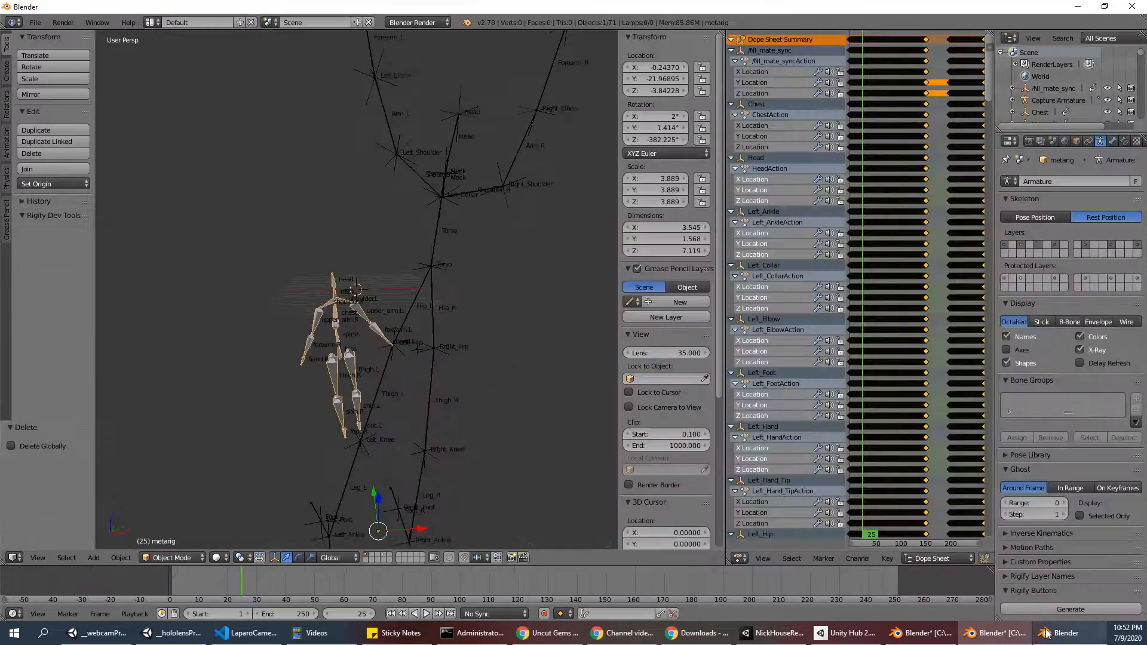
{"action": "left_click", "coordinate": [1010, 633]}
{"action": "right_click", "coordinate": [589, 305]}
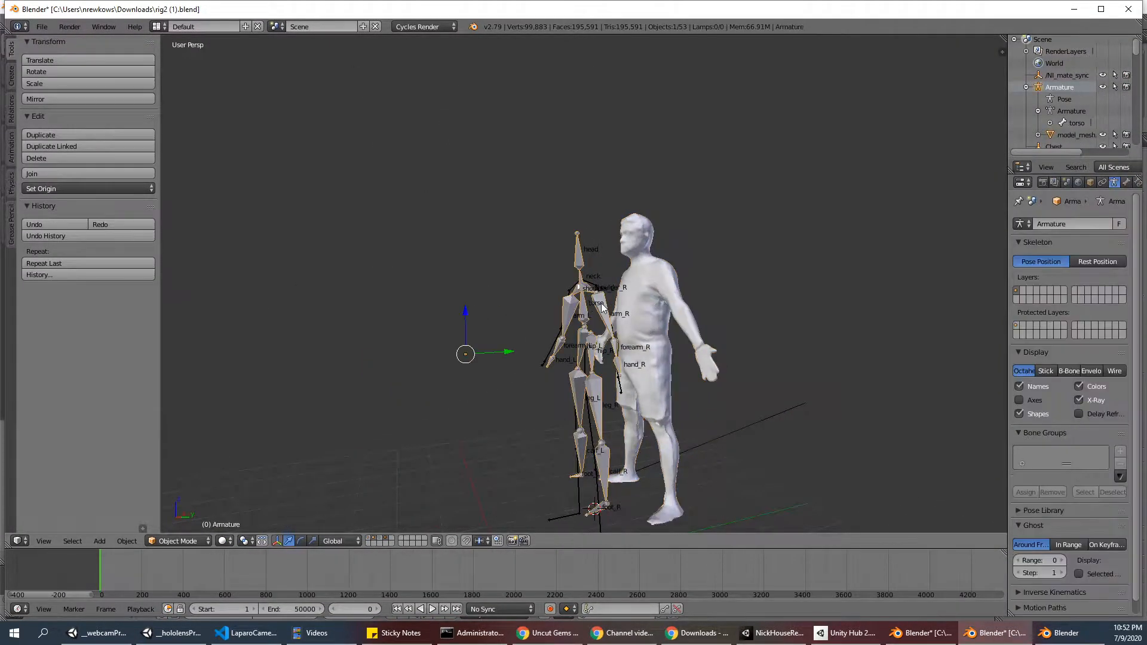
{"action": "middle_click_drag", "start_coordinate": [601, 304], "coordinate": [624, 316]}
{"action": "scroll", "coordinate": [662, 304], "scroll_direction": "down", "scroll_amount": 1}
{"action": "scroll", "coordinate": [662, 304], "scroll_direction": "down", "scroll_amount": 2}
Move the body mesh vertically and horizontally so that it overlaps the armature
{"action": "right_click", "coordinate": [648, 309]}
{"action": "middle_click_drag", "start_coordinate": [685, 342], "coordinate": [757, 316]}
{"action": "scroll", "coordinate": [758, 317], "scroll_direction": "down", "scroll_amount": 2}
{"action": "mouse_move", "coordinate": [695, 351]}
{"action": "middle_mouse_down"}
{"action": "mouse_move", "coordinate": [686, 348]}
{"action": "mouse_move", "coordinate": [708, 344]}
{"action": "middle_mouse_up"}
{"action": "key", "text": "g"}
{"action": "key", "text": "z"}
{"action": "left_click_drag", "start_coordinate": [601, 294], "coordinate": [602, 294]}
{"action": "left_click_drag", "start_coordinate": [639, 338], "coordinate": [633, 338]}
Scale the body mesh to match the armature's size and check the fit from several angles
{"action": "key", "text": "s"}
{"action": "left_click", "coordinate": [715, 354]}
{"action": "middle_click_drag", "start_coordinate": [714, 355], "coordinate": [633, 354]}
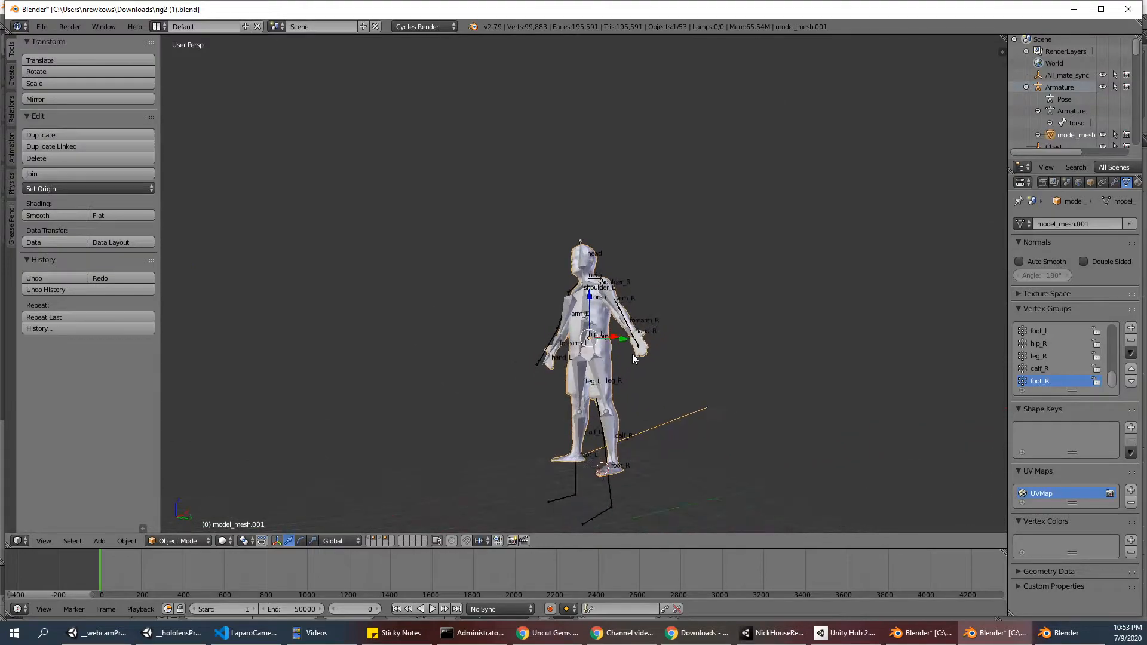
{"action": "middle_click_drag", "start_coordinate": [679, 324], "coordinate": [710, 337]}
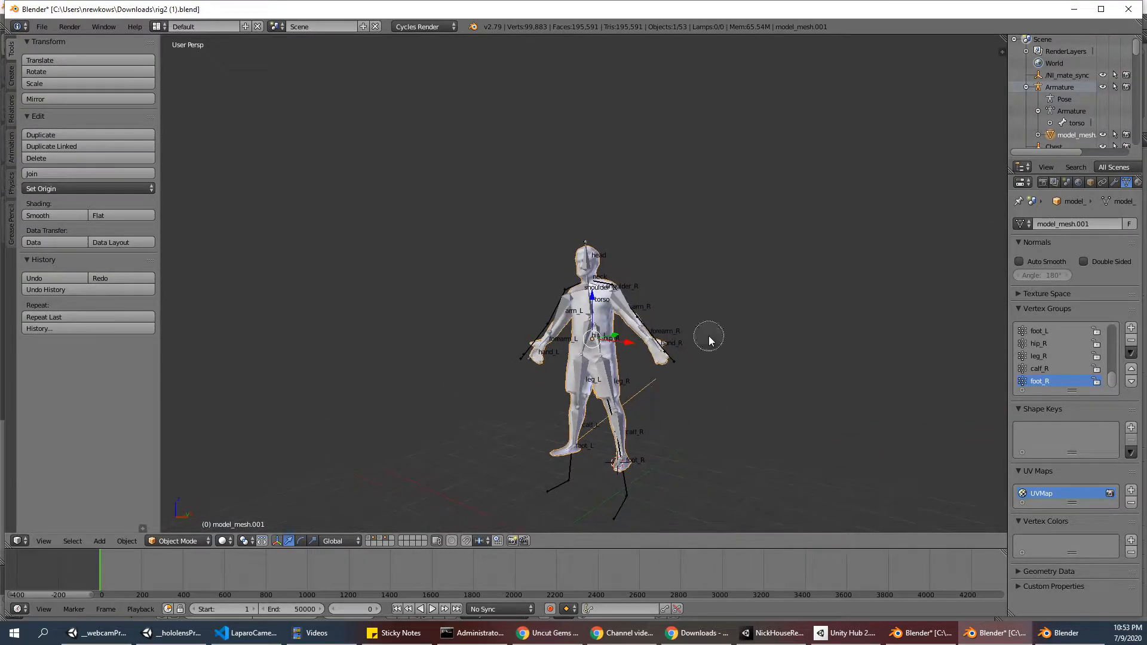
Clear the body mesh's parent with the Clear and Keep Transformation option
{"action": "key", "text": "space"}
{"action": "type", "text": "clear pare"}
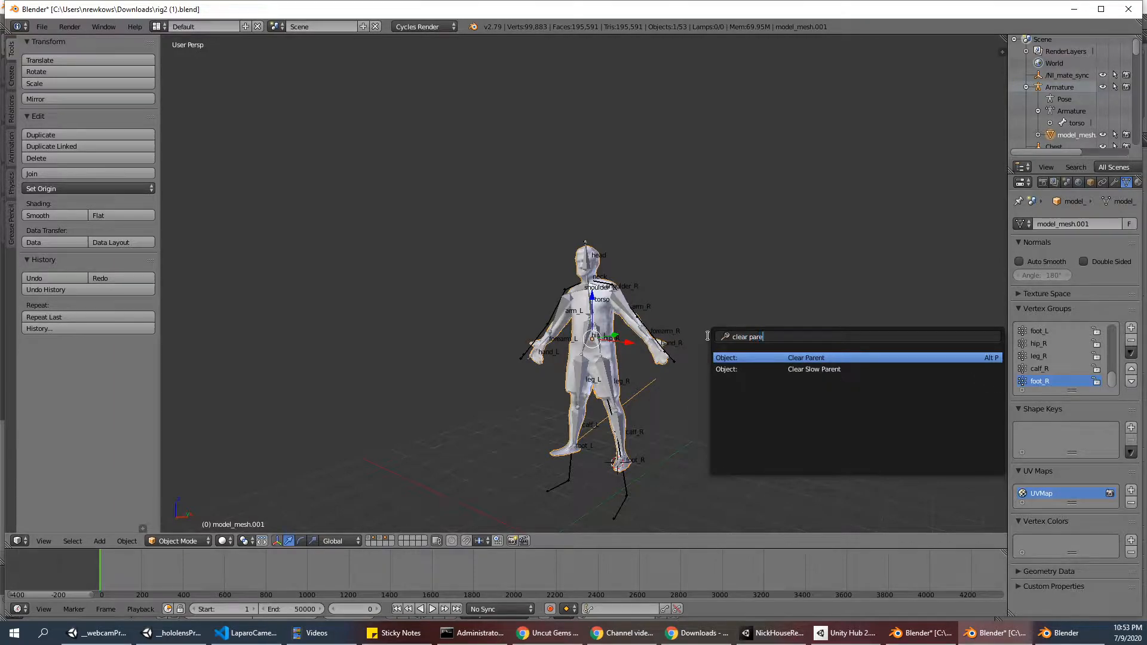
{"action": "key", "text": "Return"}
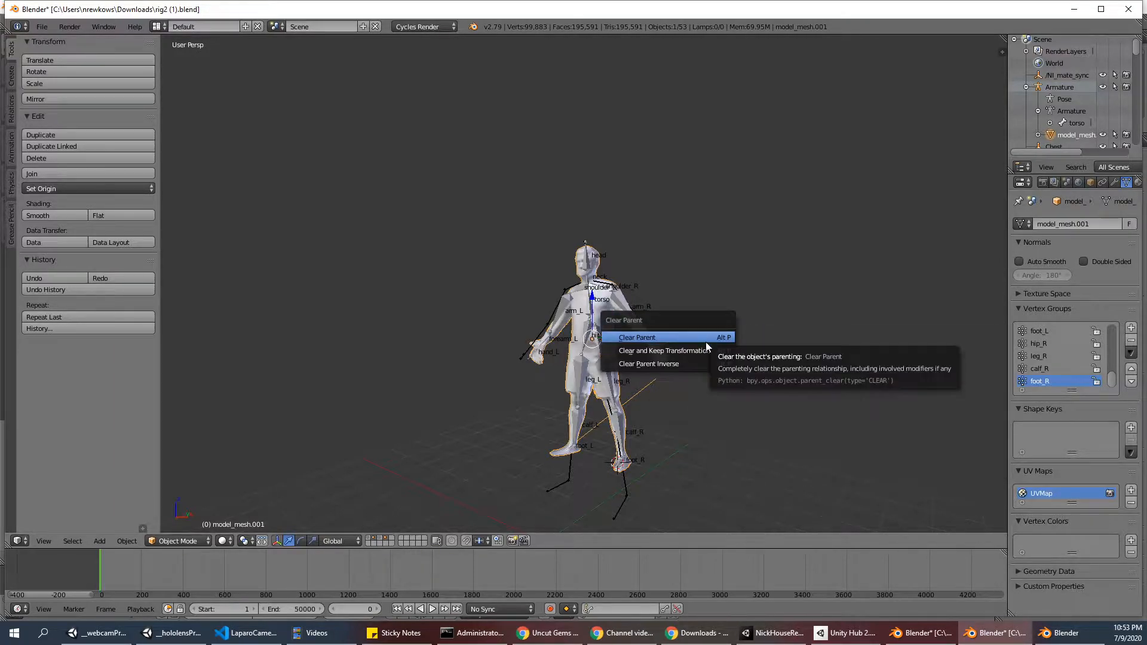
{"action": "left_click", "coordinate": [683, 352]}
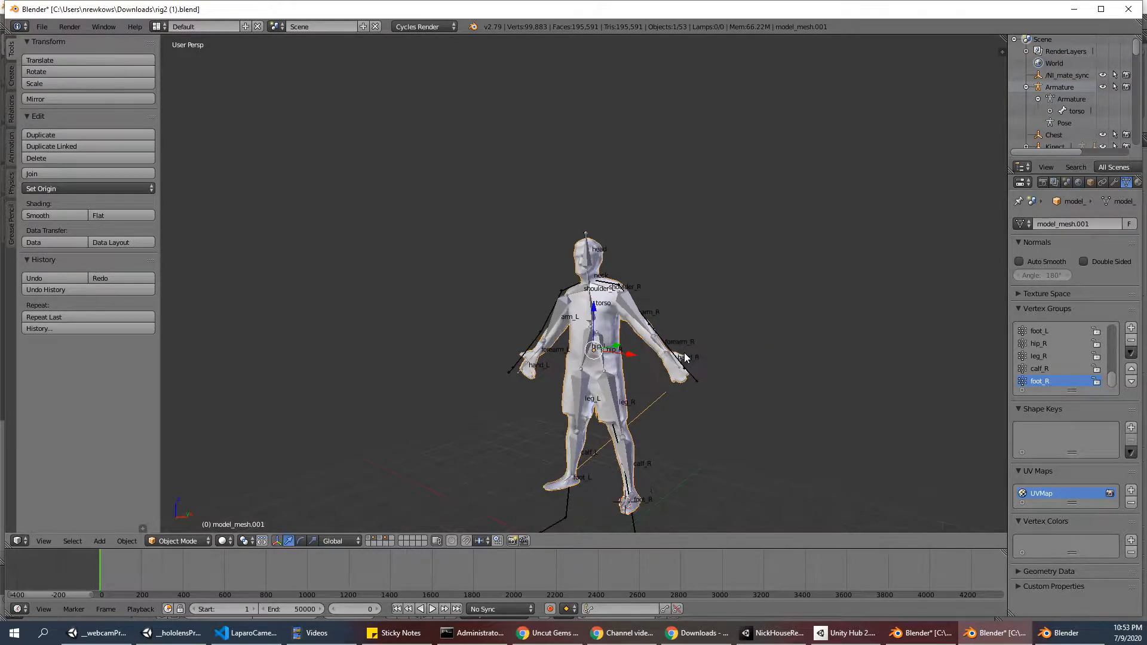
Show the object's transform values and rotate the body mesh around the global Z axis to about -8.55°
{"action": "key", "text": "n"}
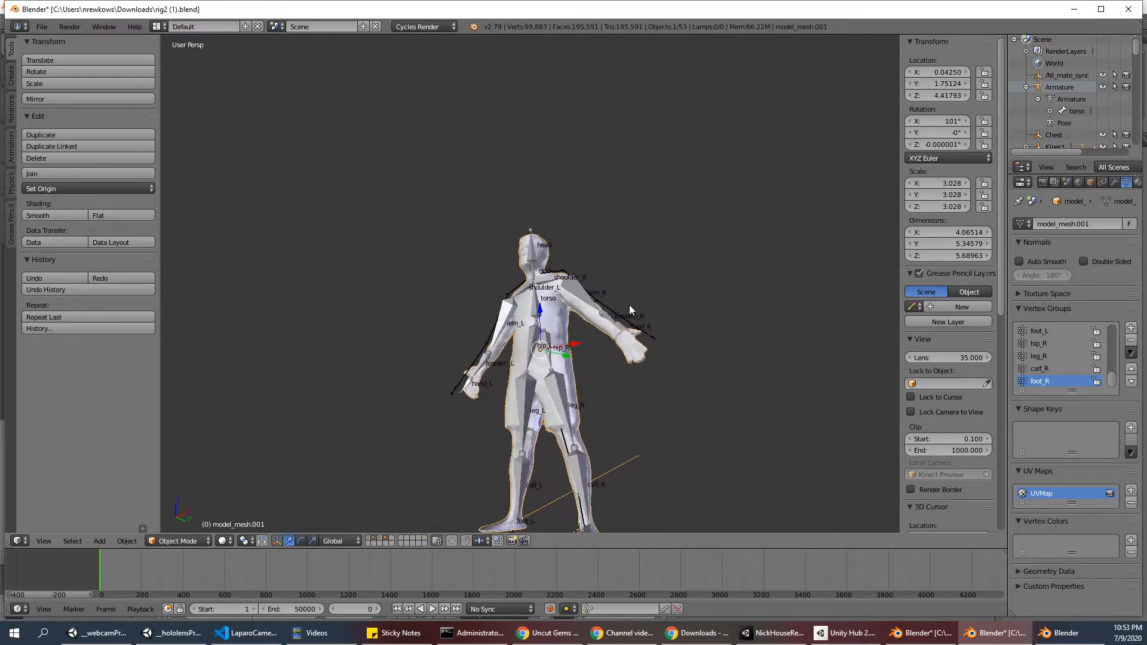
{"action": "middle_click_drag", "start_coordinate": [632, 372], "coordinate": [722, 160]}
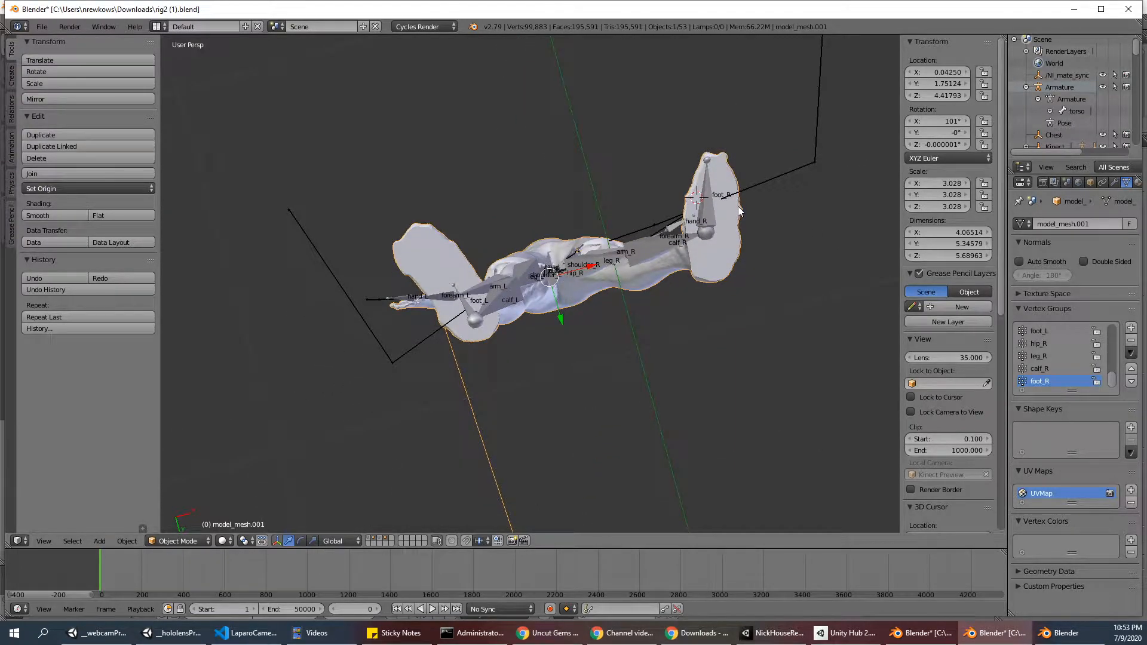
{"action": "key", "text": "r"}
{"action": "key", "text": "z"}
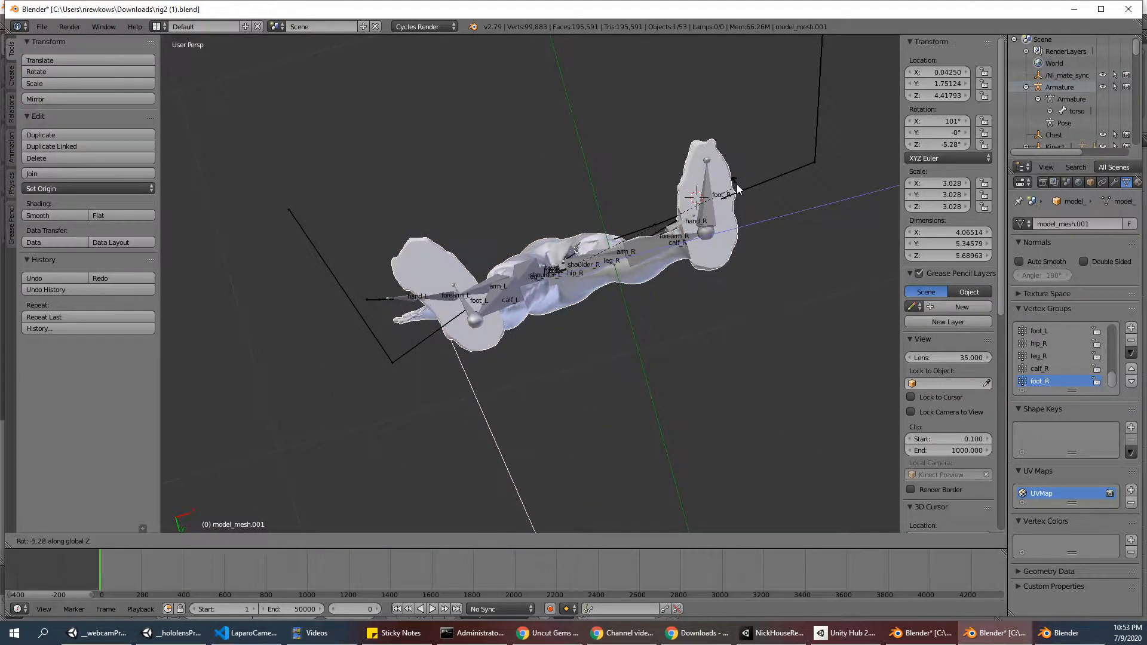
{"action": "left_click", "coordinate": [734, 174]}
Shift the body mesh slightly along X to about 0.067 and enlarge it to a scale of about 3.21
{"action": "middle_click_drag", "start_coordinate": [699, 191], "coordinate": [709, 231]}
{"action": "left_click_drag", "start_coordinate": [589, 283], "coordinate": [592, 285]}
{"action": "middle_click_drag", "start_coordinate": [601, 269], "coordinate": [621, 344]}
{"action": "key", "text": "s"}
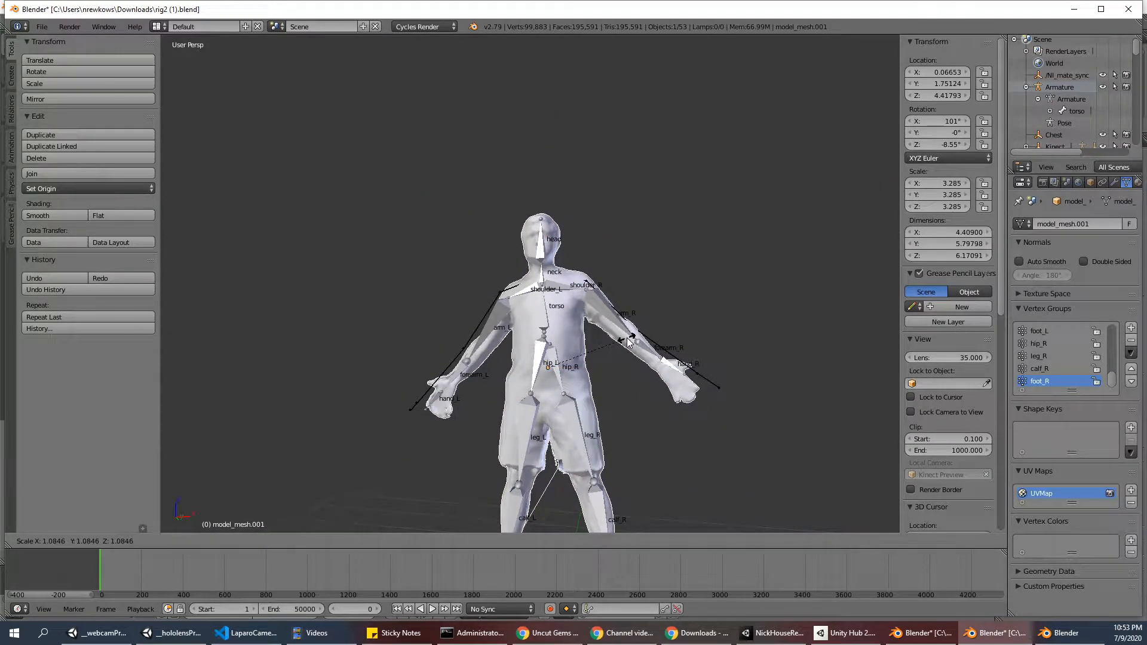
{"action": "left_click", "coordinate": [627, 342]}
{"action": "middle_click_drag", "start_coordinate": [626, 342], "coordinate": [671, 356]}
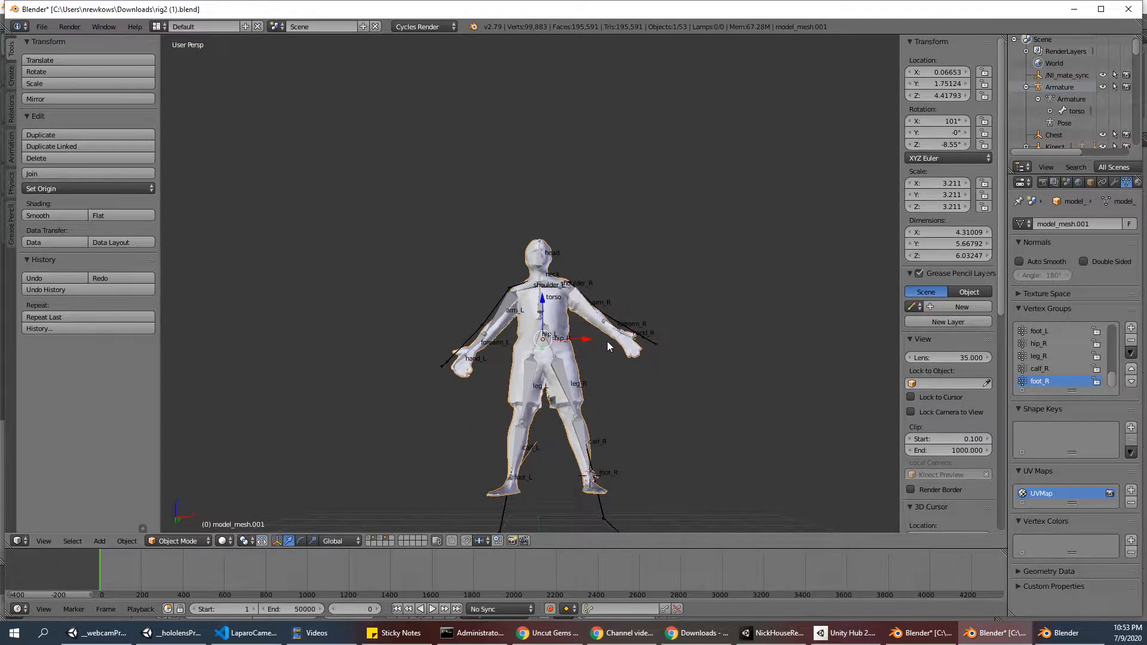
Move the body mesh along X to about 0.080 and reduce its scale to about 3.016
{"action": "key", "text": "g"}
{"action": "key", "text": "x"}
{"action": "left_click_drag", "start_coordinate": [589, 337], "coordinate": [588, 337]}
{"action": "middle_click_drag", "start_coordinate": [602, 351], "coordinate": [637, 347]}
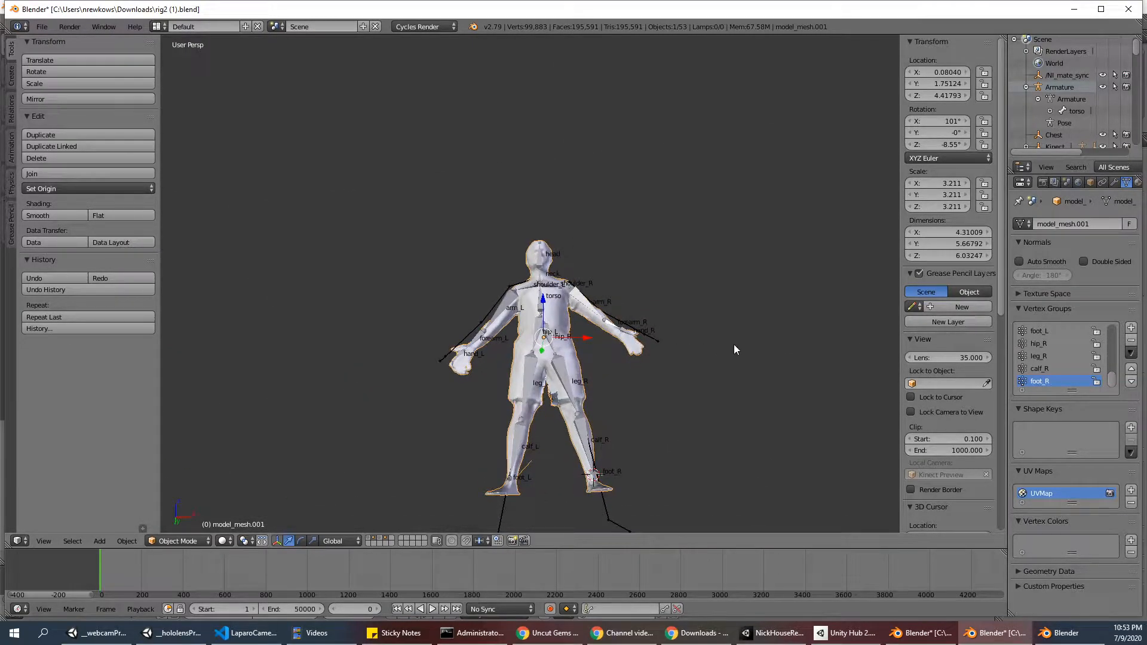
{"action": "key", "text": "s"}
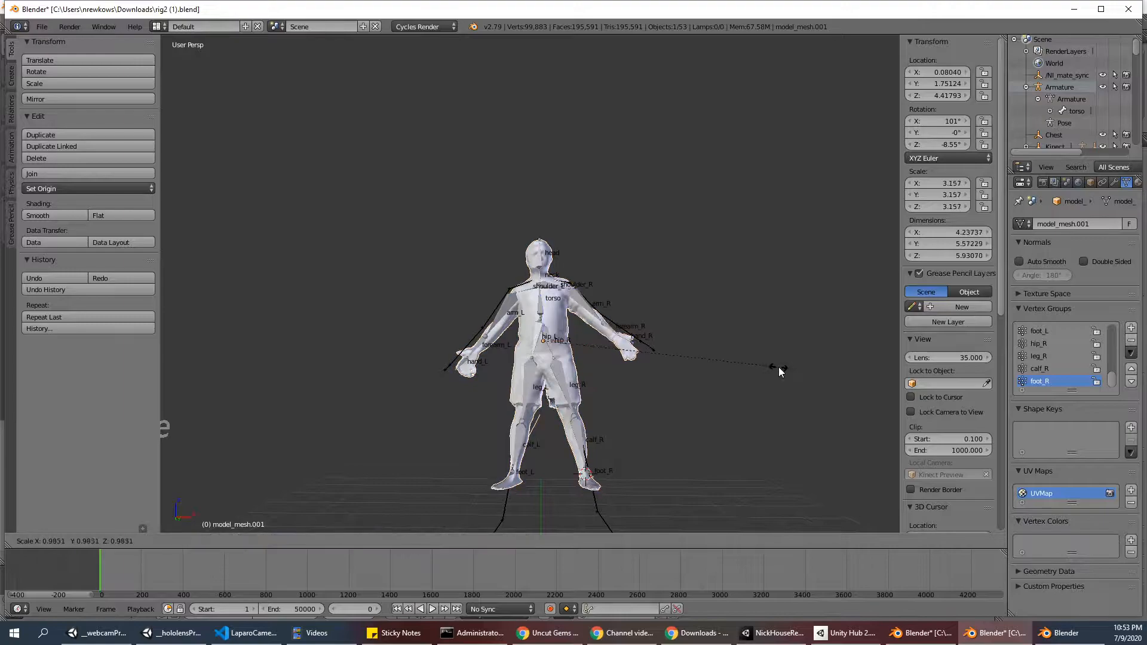
{"action": "left_click", "coordinate": [770, 368]}
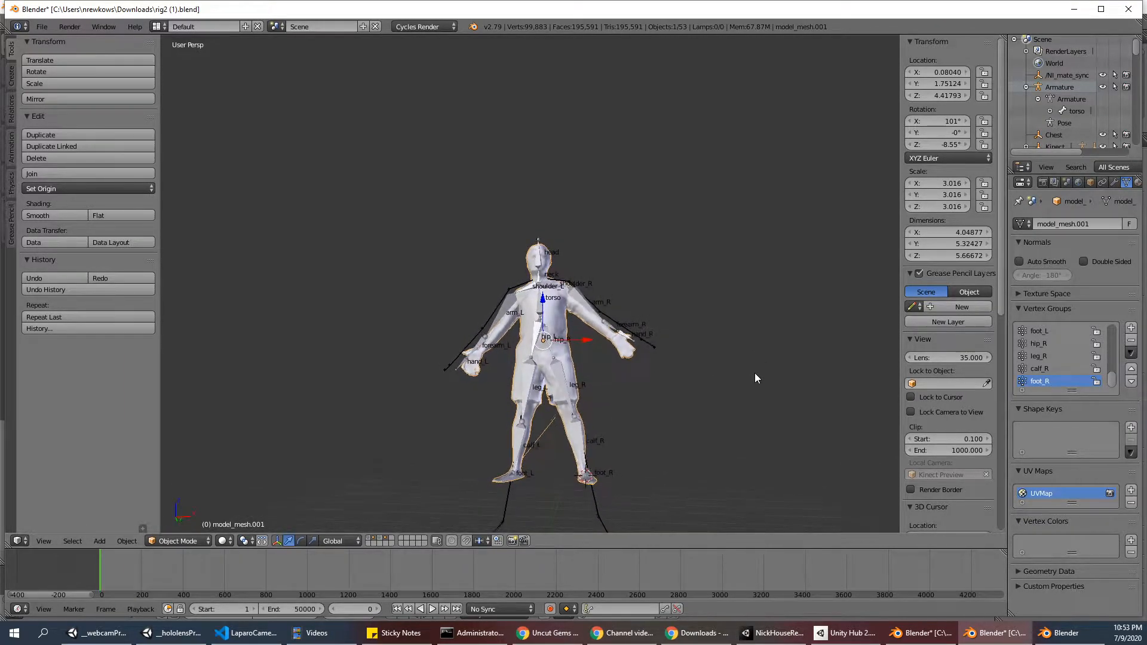
Rotate the body mesh about 1° around the global Y axis and check its alignment with the armature
{"action": "key", "text": "r"}
{"action": "key", "text": "y"}
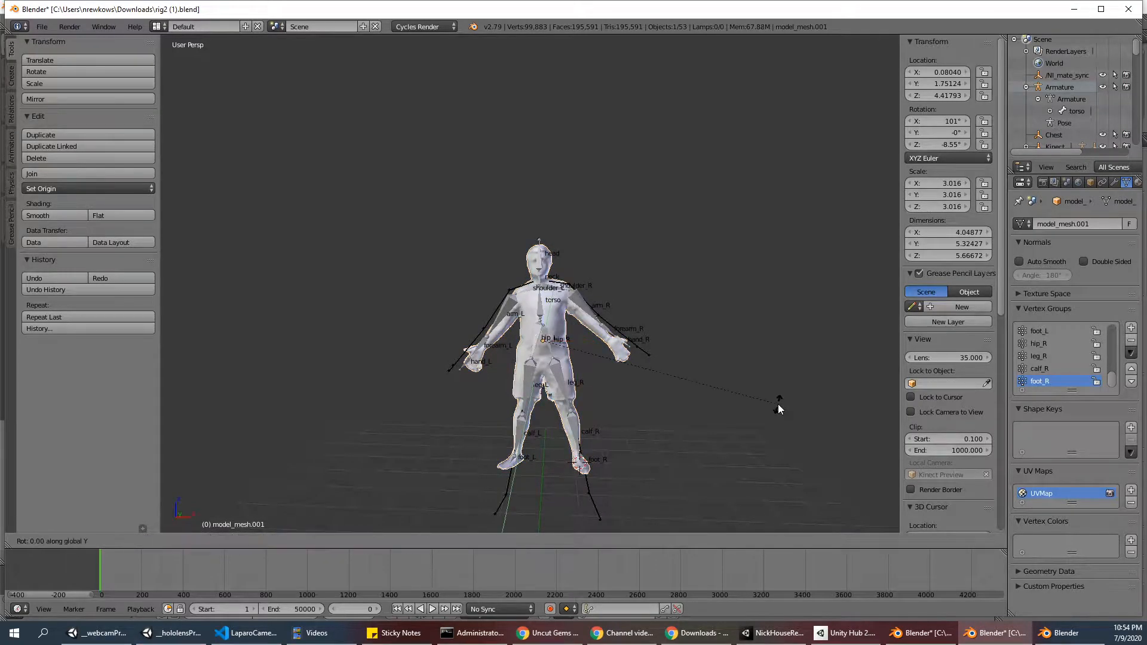
{"action": "left_click", "coordinate": [779, 400]}
{"action": "middle_click_drag", "start_coordinate": [623, 411], "coordinate": [656, 398]}
{"action": "middle_click_drag", "start_coordinate": [596, 365], "coordinate": [582, 424]}
{"action": "scroll", "coordinate": [582, 424], "scroll_direction": "up", "scroll_amount": 2}
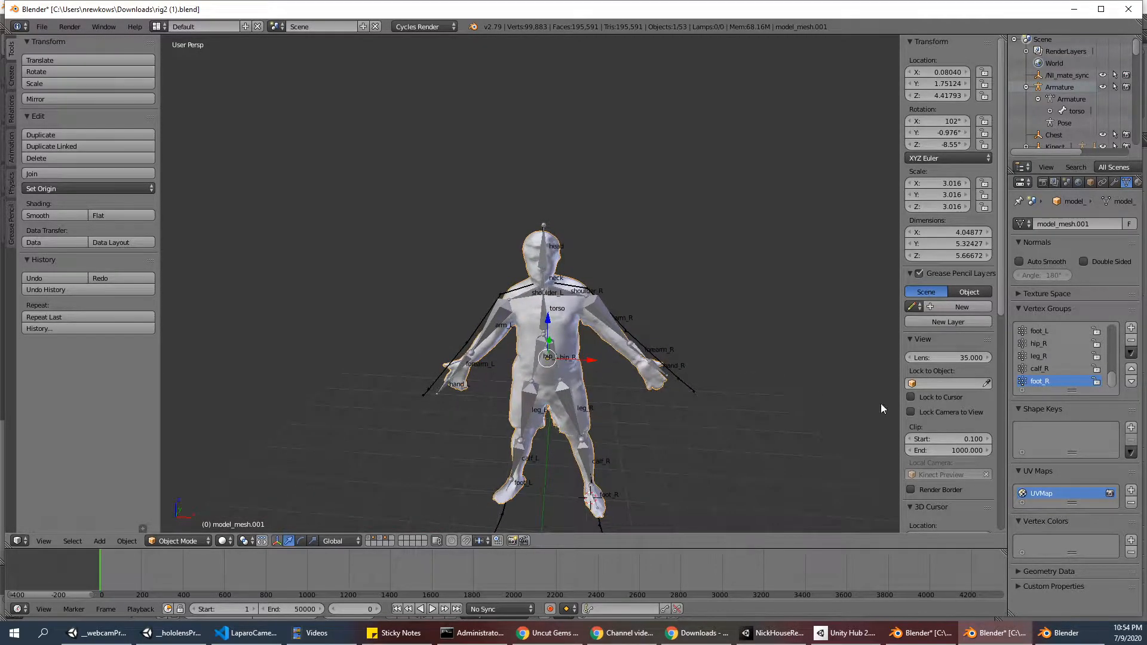
Split the 3D view in two and turn the new area into a Text Editor
{"action": "scroll", "coordinate": [917, 400], "scroll_direction": "down", "scroll_amount": 15}
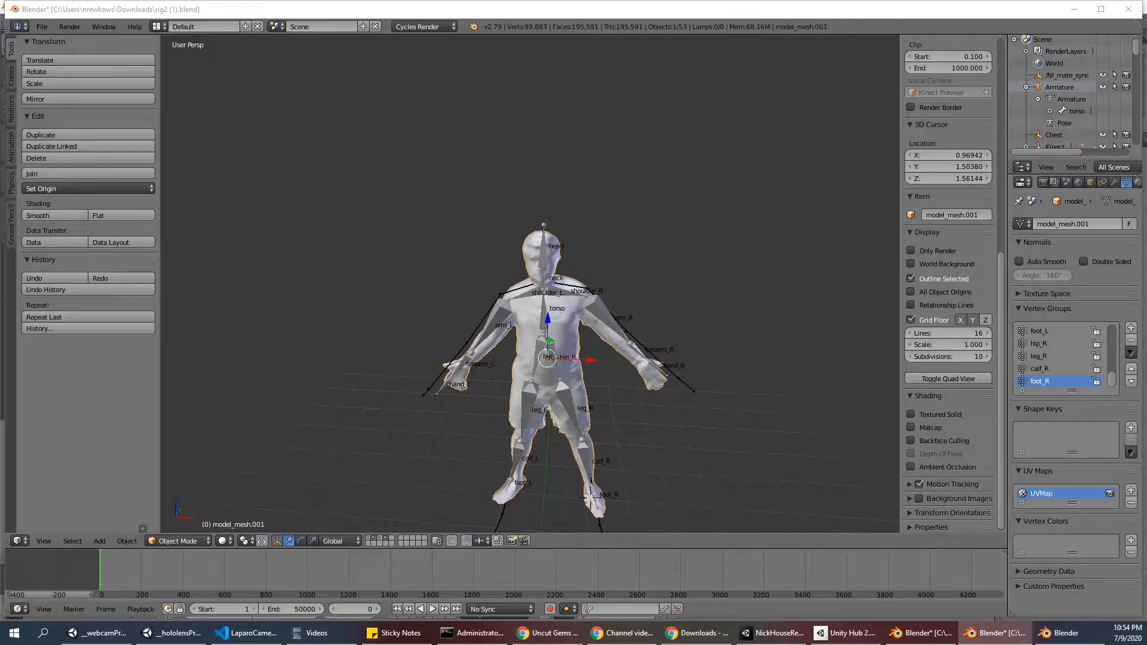
{"action": "scroll", "coordinate": [961, 482], "scroll_direction": "down", "scroll_amount": 1}
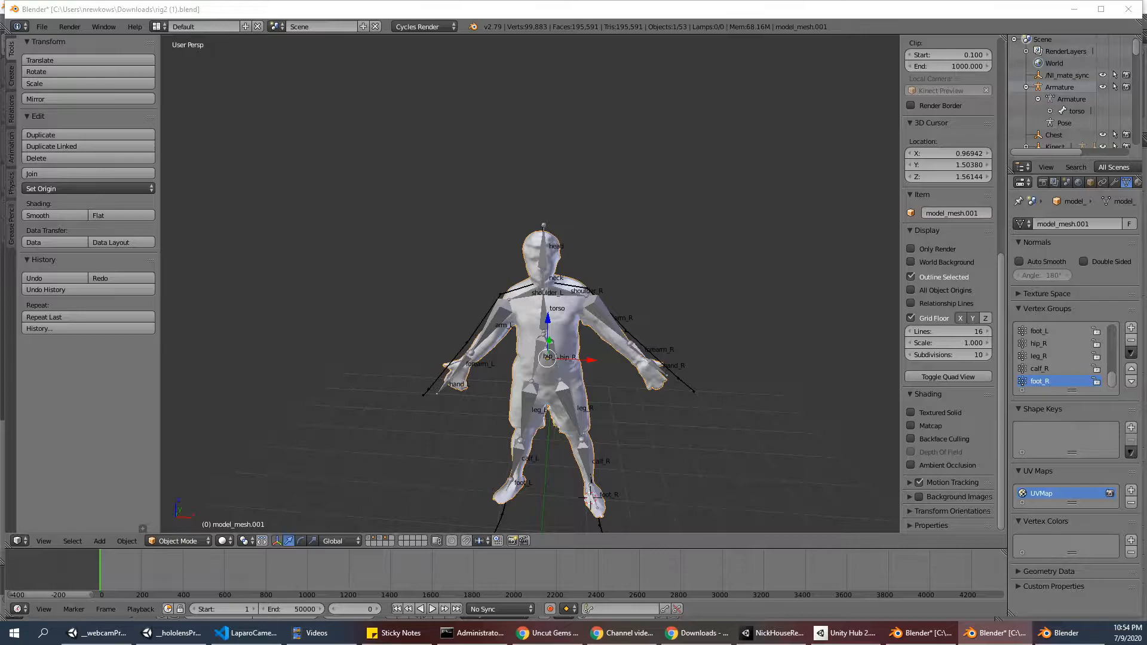
{"action": "left_click_drag", "start_coordinate": [896, 38], "coordinate": [725, 48]}
{"action": "left_click", "coordinate": [736, 541]}
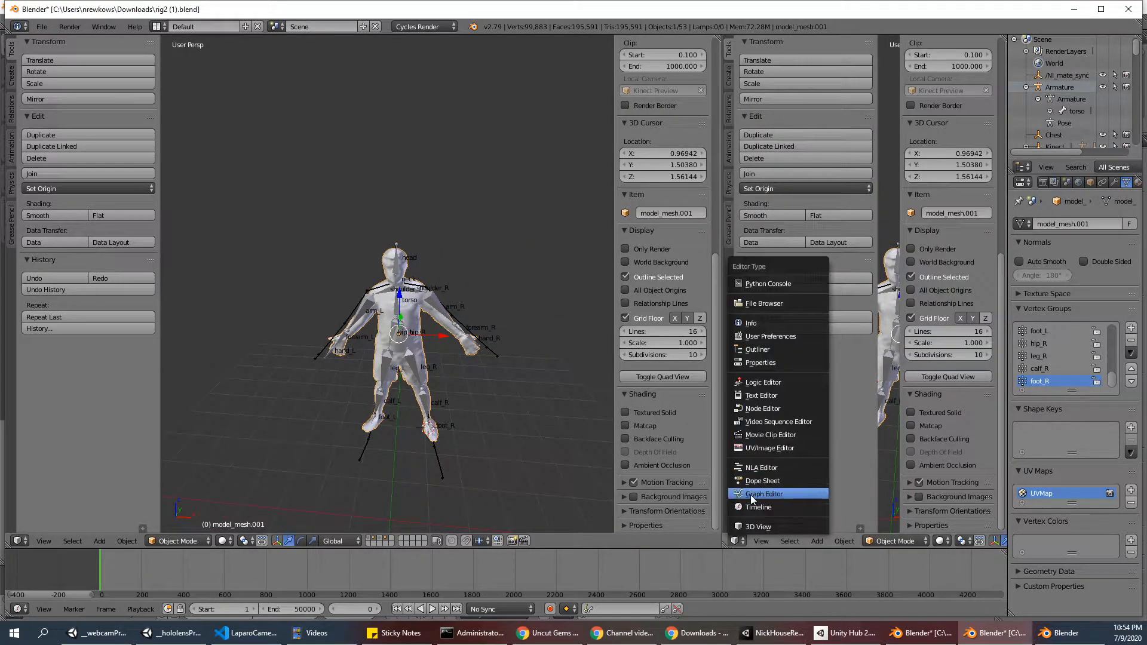
{"action": "left_click", "coordinate": [777, 396]}
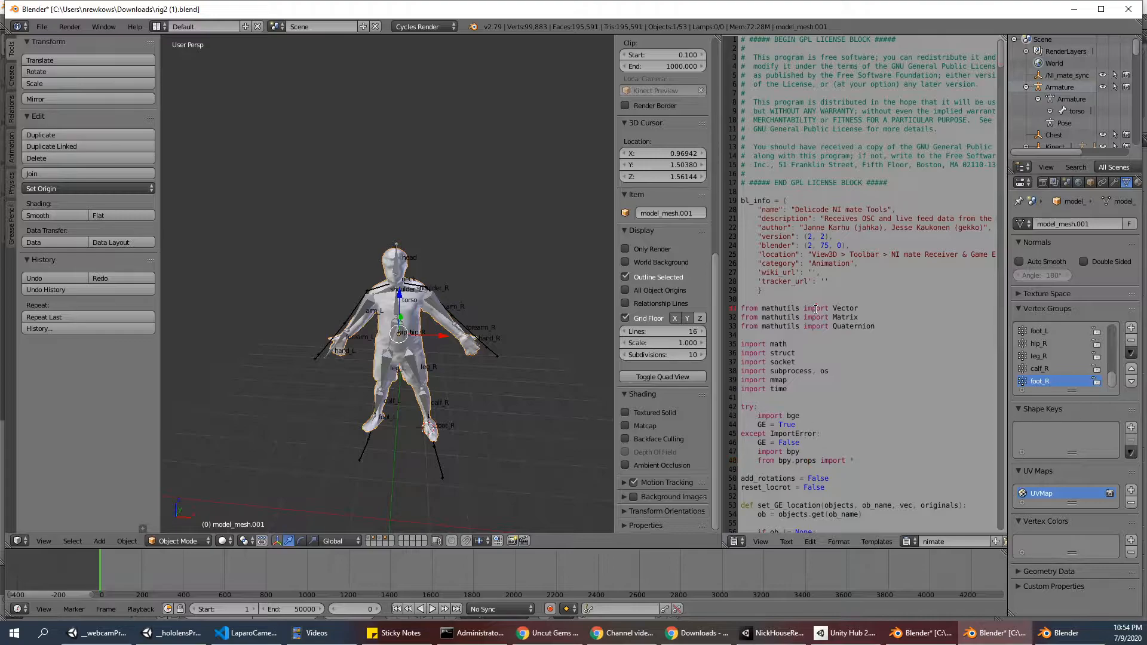
Look through the nimate script and run it
{"action": "scroll", "coordinate": [816, 309], "scroll_direction": "down", "scroll_amount": 14}
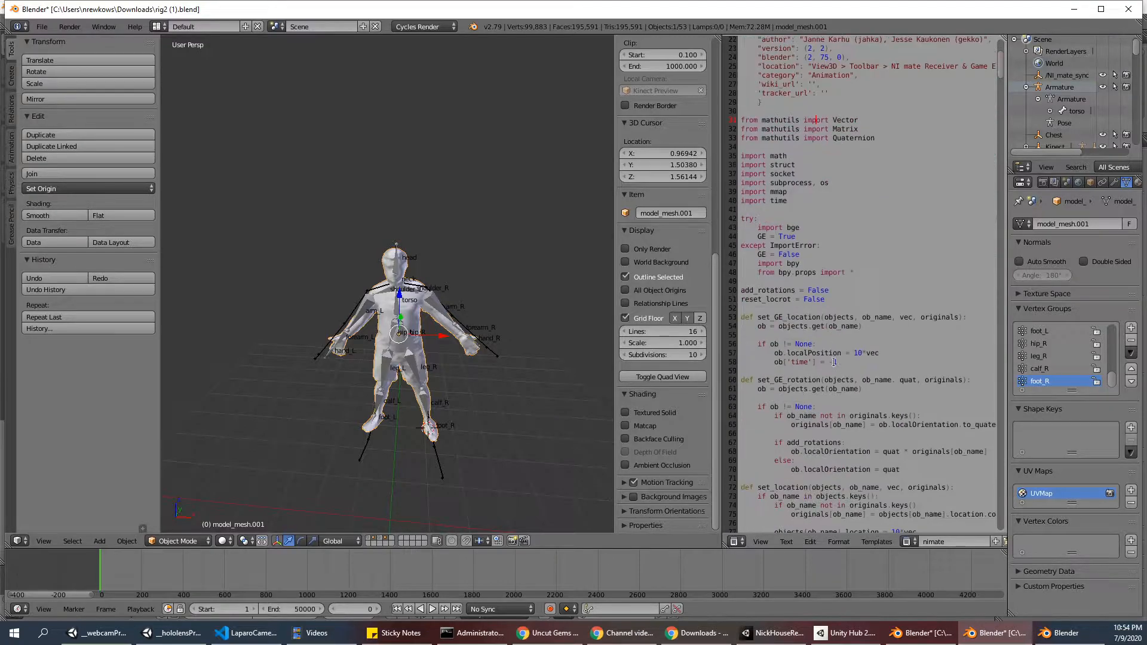
{"action": "scroll", "coordinate": [833, 362], "scroll_direction": "down", "scroll_amount": 20}
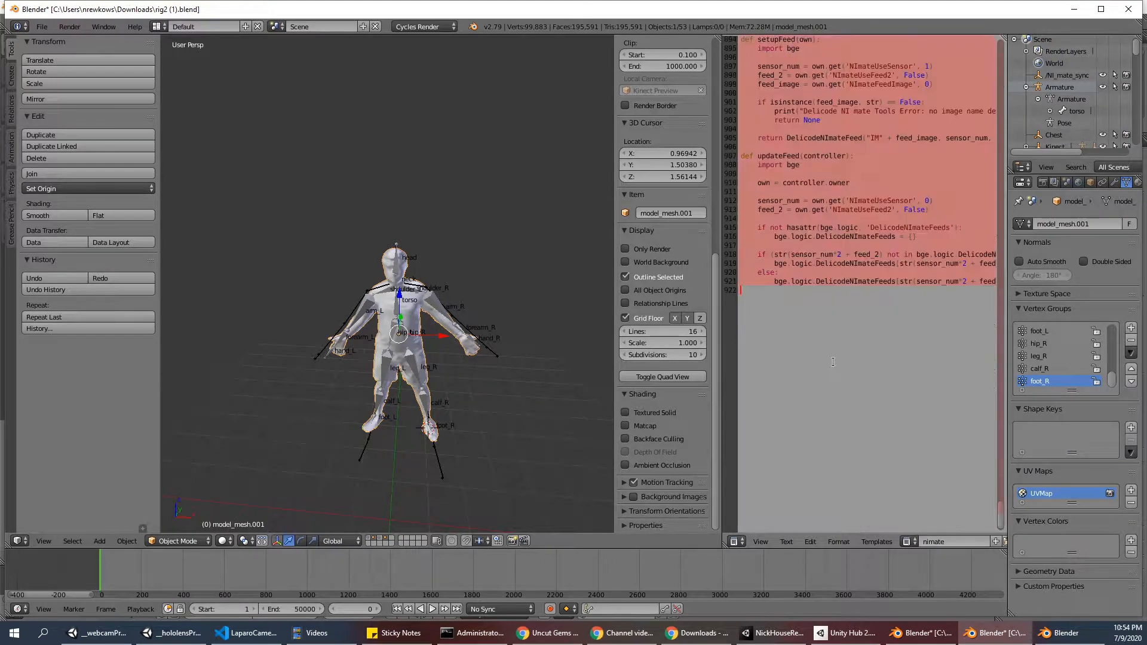
{"action": "scroll", "coordinate": [830, 359], "scroll_direction": "up", "scroll_amount": 13}
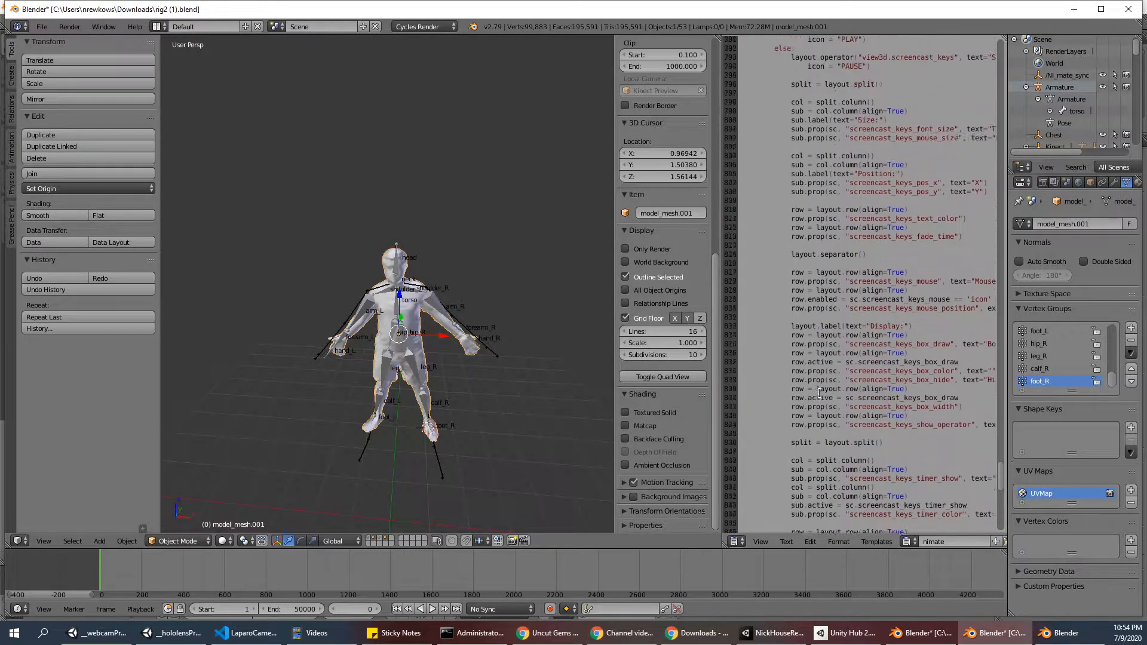
{"action": "left_click", "coordinate": [909, 542]}
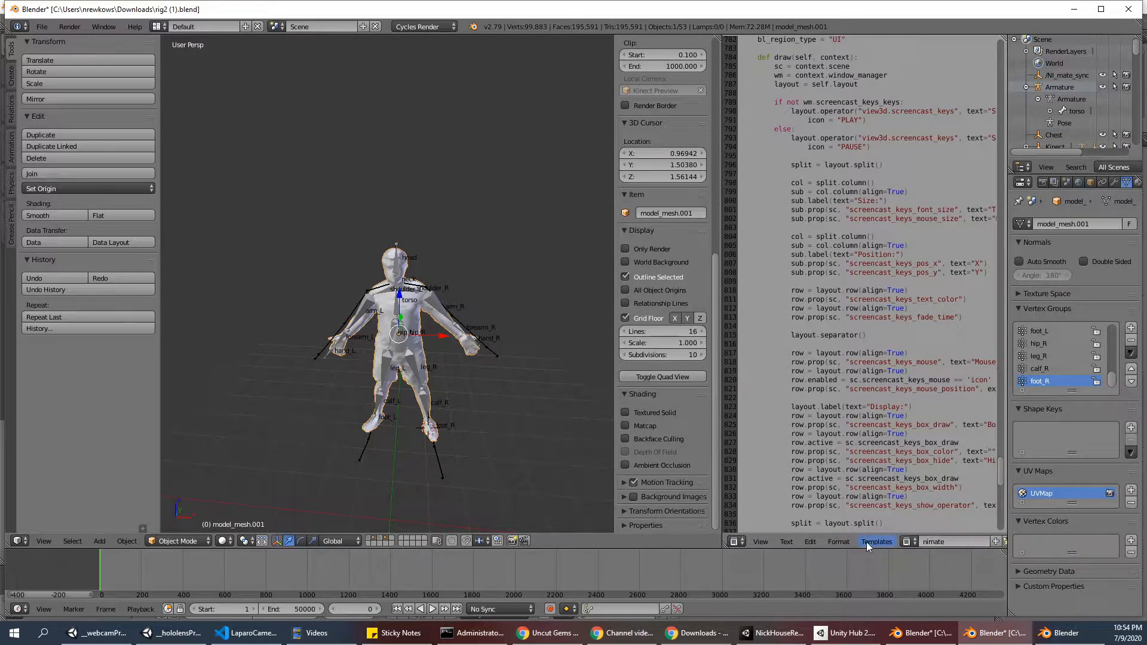
{"action": "left_click", "coordinate": [762, 542]}
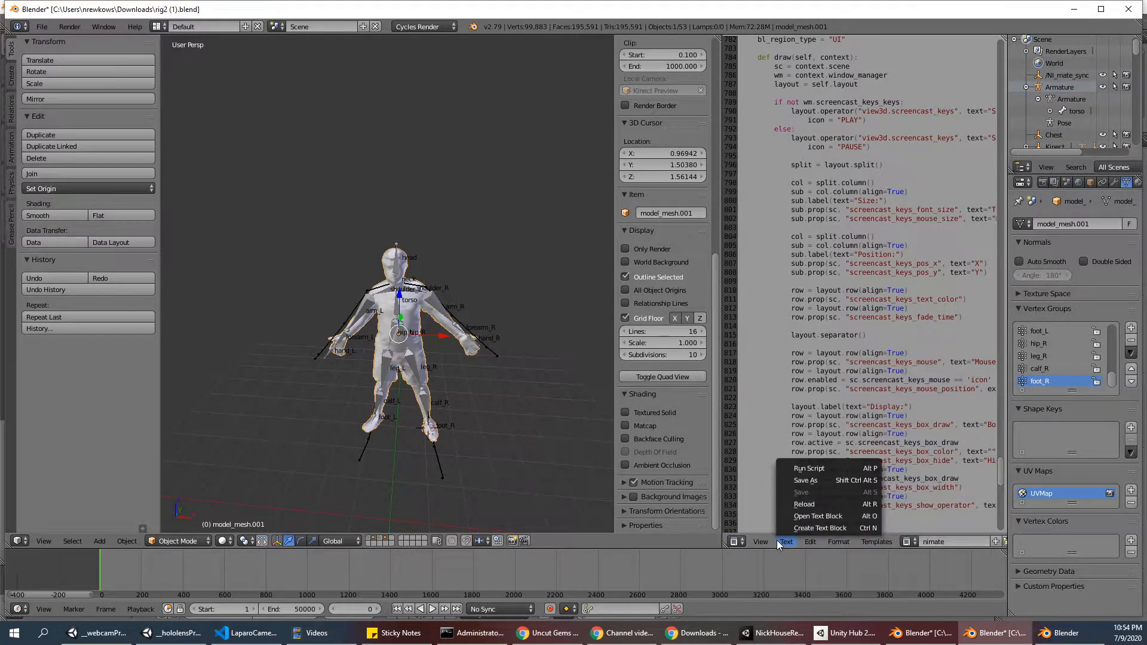
{"action": "left_click", "coordinate": [803, 470]}
Start the Screencast Keys display and merge the Text Editor area back into the 3D view
{"action": "scroll", "coordinate": [688, 439], "scroll_direction": "down", "scroll_amount": 2}
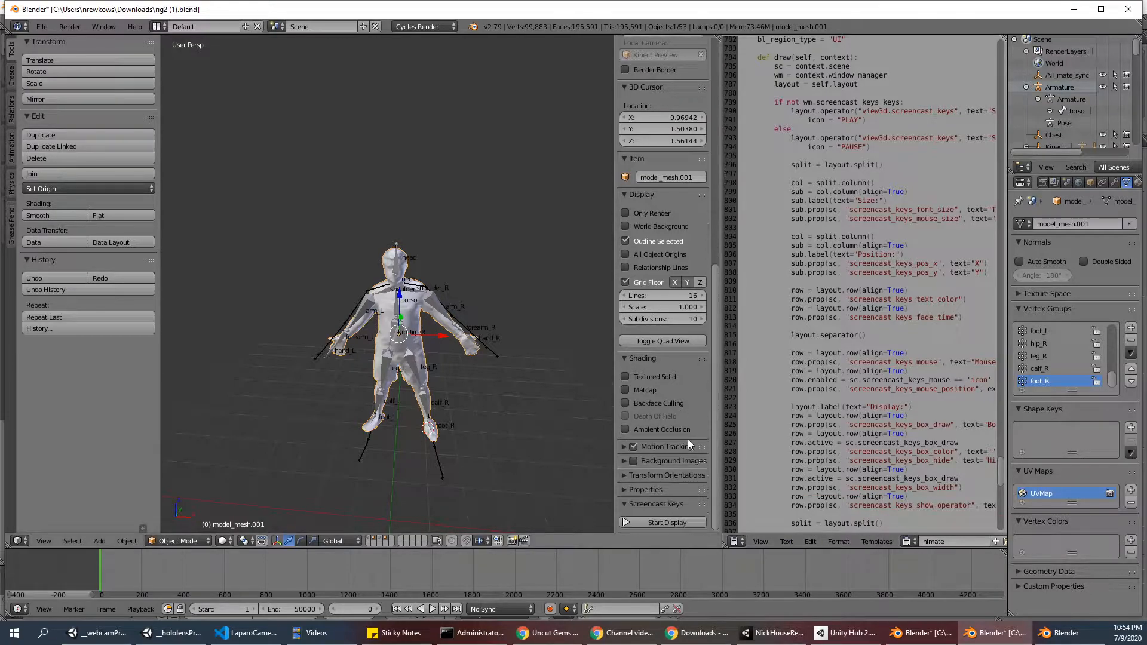
{"action": "left_click", "coordinate": [643, 523]}
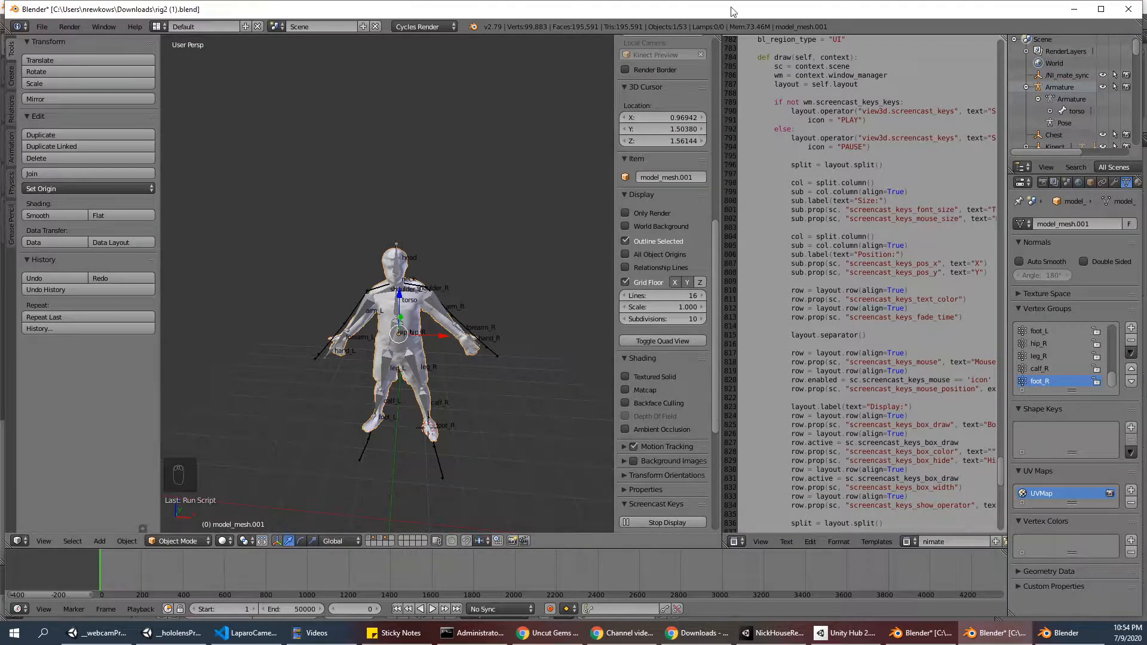
{"action": "left_click_drag", "start_coordinate": [720, 37], "coordinate": [771, 59]}
Resize the body mesh slightly and adjust its height along the global Z axis to fit the armature
{"action": "scroll", "coordinate": [576, 318], "scroll_direction": "up", "scroll_amount": 2}
{"action": "middle_click_drag", "start_coordinate": [576, 318], "coordinate": [702, 337]}
{"action": "scroll", "coordinate": [718, 340], "scroll_direction": "down", "scroll_amount": 2}
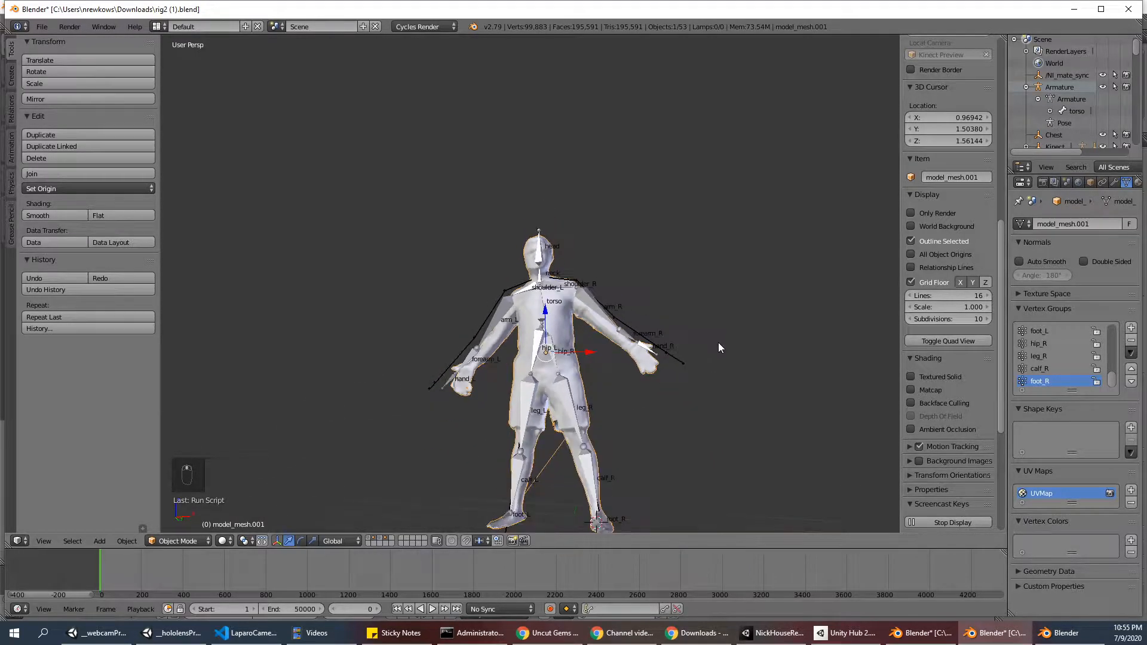
{"action": "key", "text": "s"}
{"action": "left_click", "coordinate": [750, 348]}
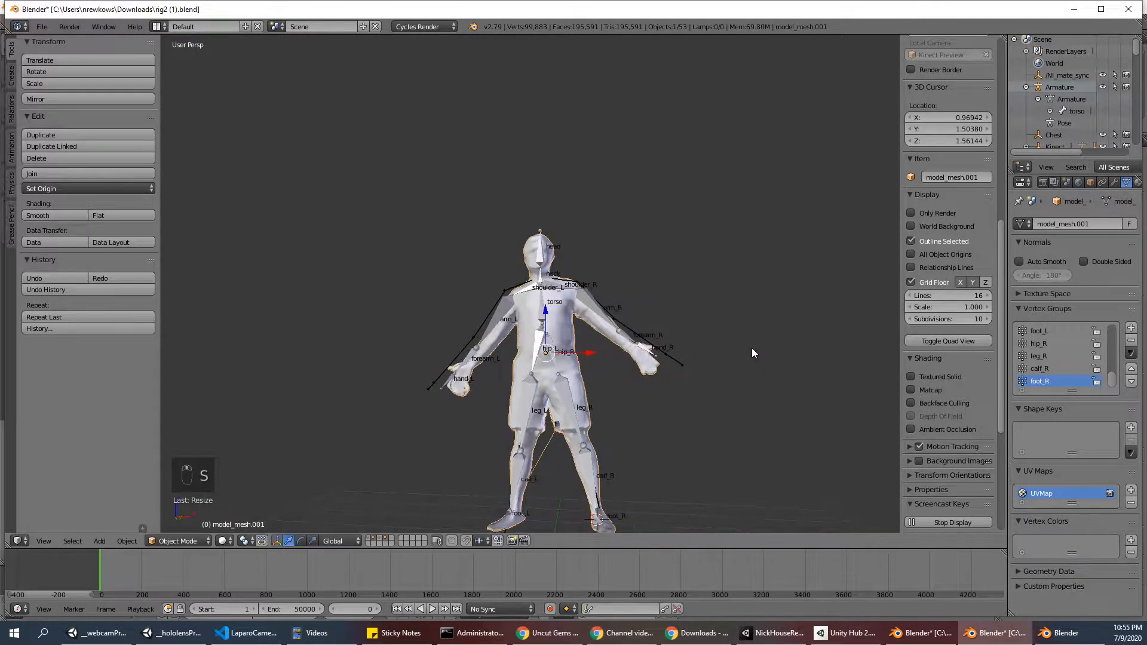
{"action": "key", "text": "g"}
{"action": "key", "text": "z"}
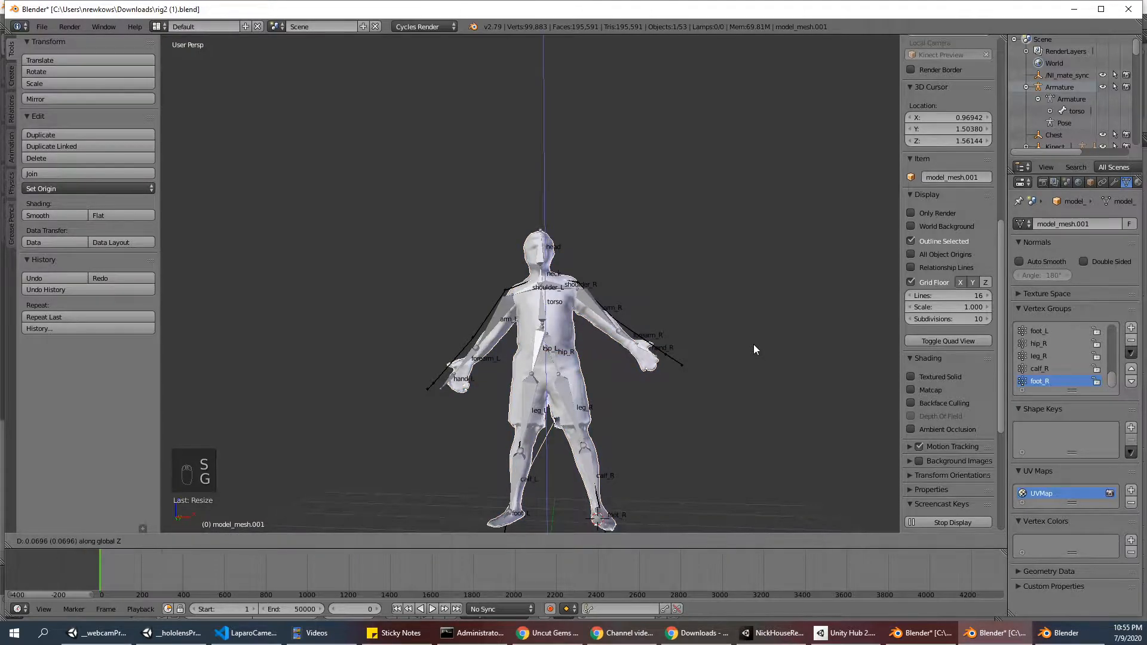
{"action": "left_click", "coordinate": [752, 343]}
{"action": "mouse_move", "coordinate": [752, 343]}
{"action": "middle_mouse_down"}
{"action": "mouse_move", "coordinate": [747, 313]}
{"action": "mouse_move", "coordinate": [740, 379]}
{"action": "mouse_move", "coordinate": [755, 351]}
{"action": "middle_mouse_up"}
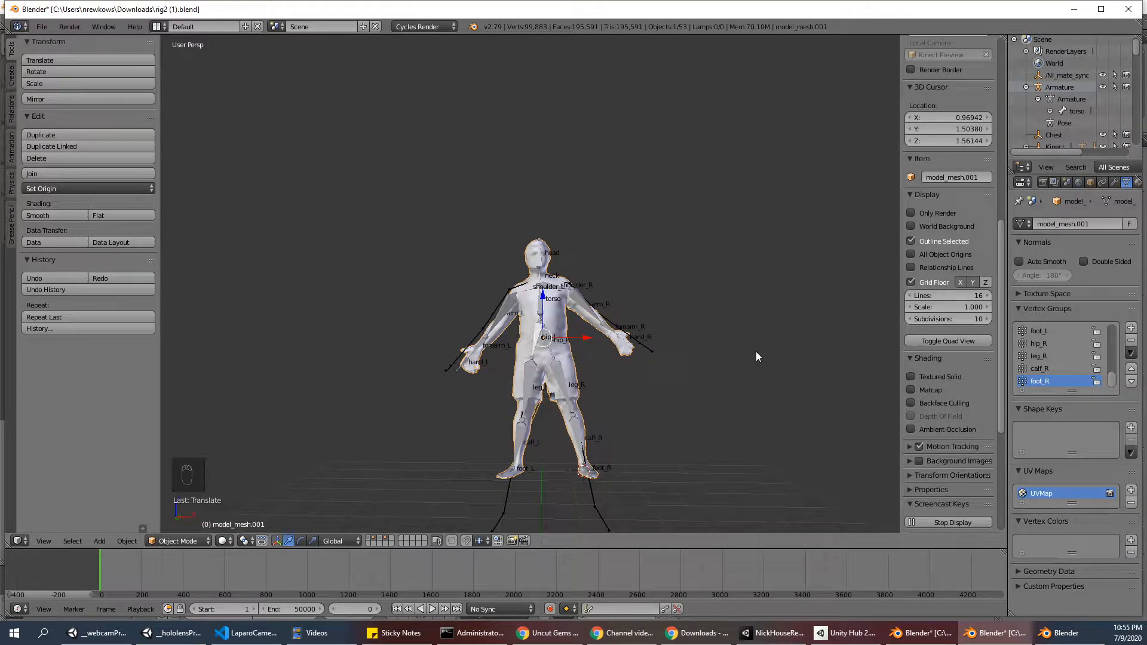
From above, rotate the body mesh slightly around the global Z axis and nudge it along Y onto the armature
{"action": "scroll", "coordinate": [755, 351], "scroll_direction": "up", "scroll_amount": 3}
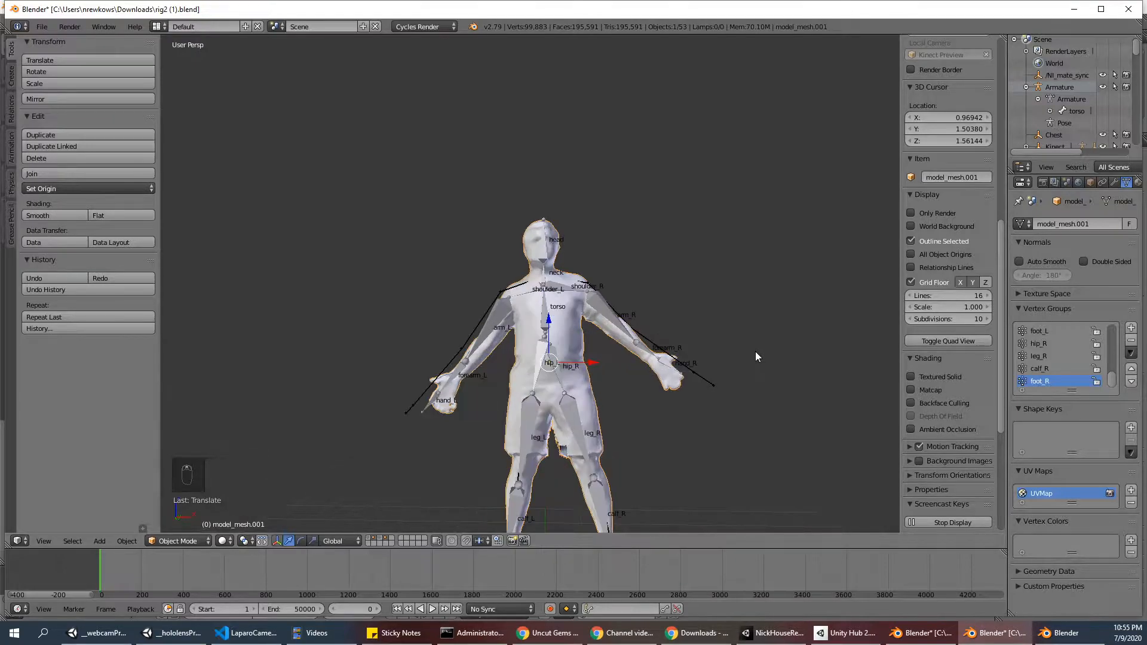
{"action": "middle_click_drag", "start_coordinate": [752, 362], "coordinate": [587, 384]}
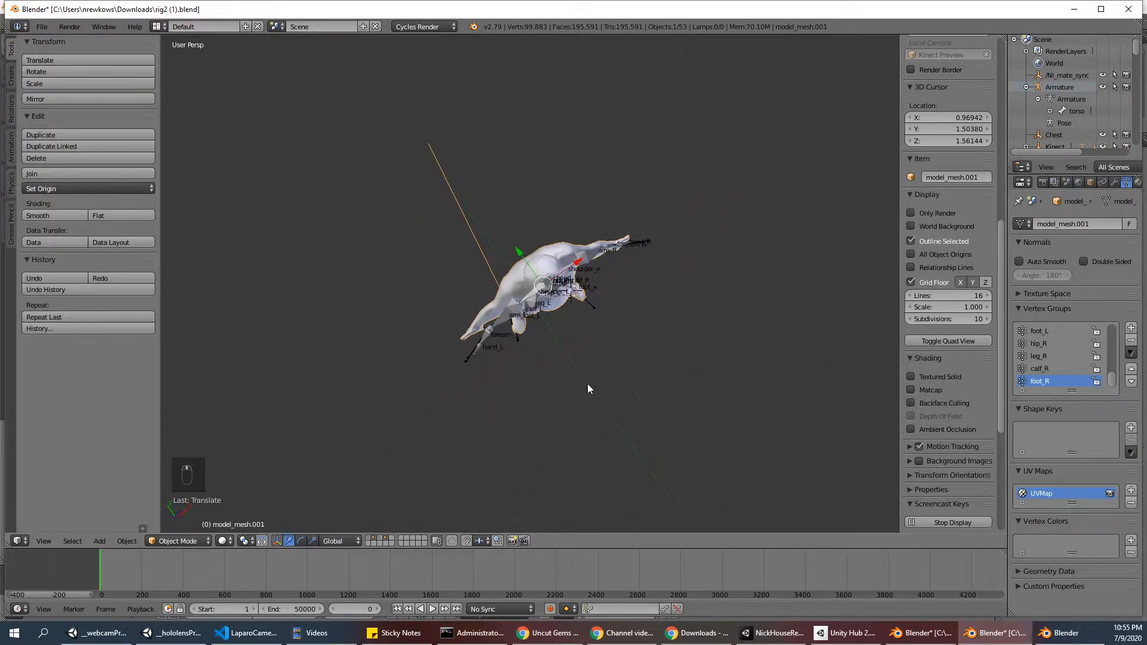
{"action": "key", "text": "r"}
{"action": "key", "text": "z"}
{"action": "left_click", "coordinate": [701, 351]}
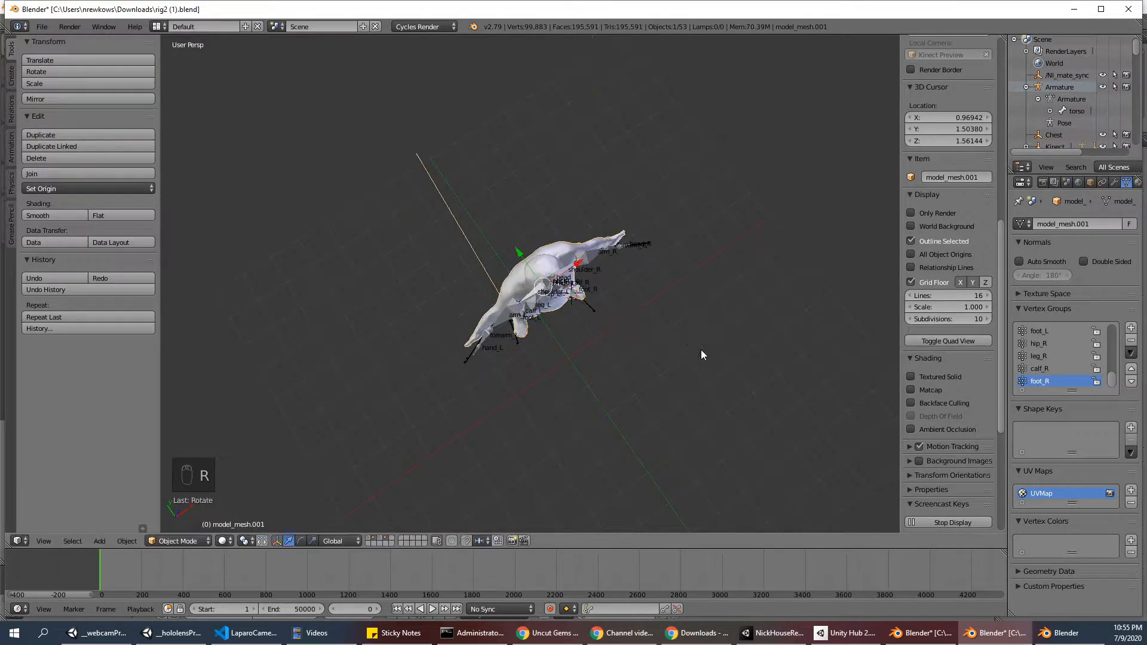
{"action": "left_click_drag", "start_coordinate": [528, 259], "coordinate": [535, 266]}
Tilt the body mesh slightly around the global X axis so it follows the armature's posture
{"action": "middle_click_drag", "start_coordinate": [538, 314], "coordinate": [716, 363]}
{"action": "key", "text": "r"}
{"action": "key", "text": "x"}
{"action": "left_click", "coordinate": [713, 365]}
{"action": "middle_click_drag", "start_coordinate": [713, 366], "coordinate": [590, 364]}
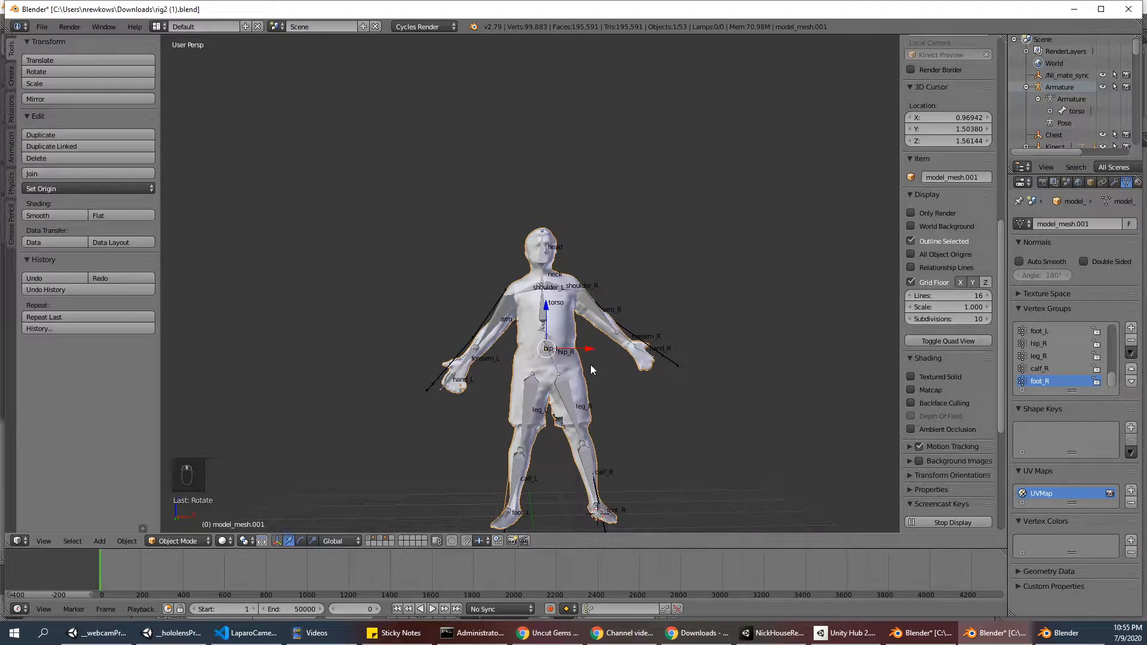
Apply the body mesh's location, rotation and scale
{"action": "key", "text": "ctrl+a"}
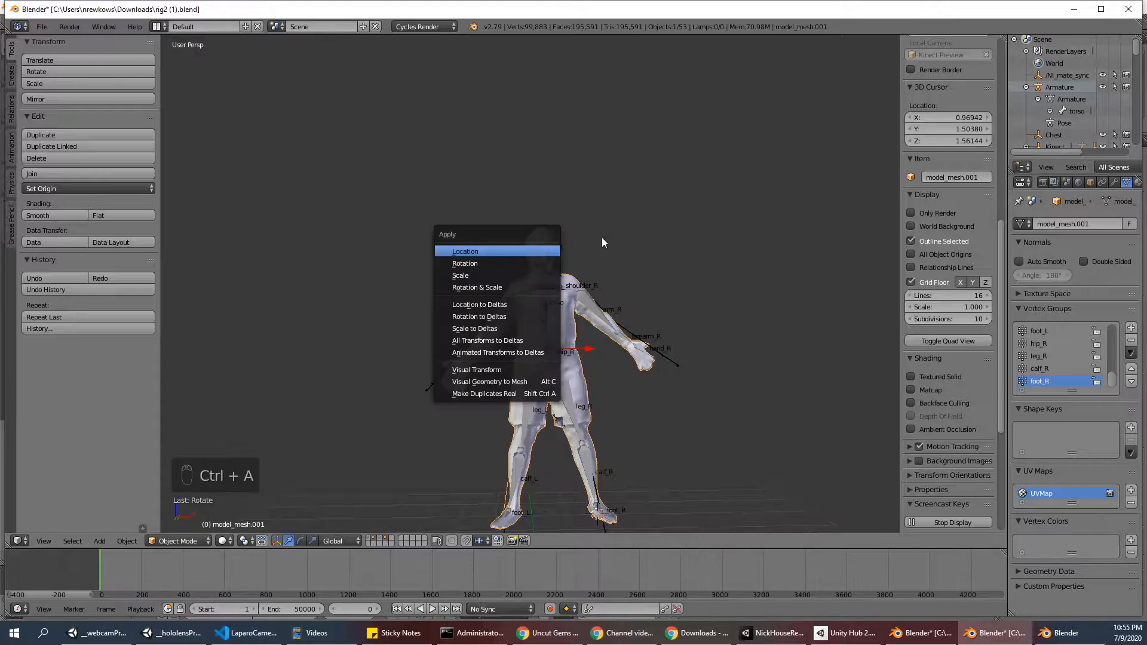
{"action": "scroll", "coordinate": [572, 286], "scroll_direction": "up", "scroll_amount": 2}
{"action": "middle_click_drag", "start_coordinate": [569, 293], "coordinate": [596, 289]}
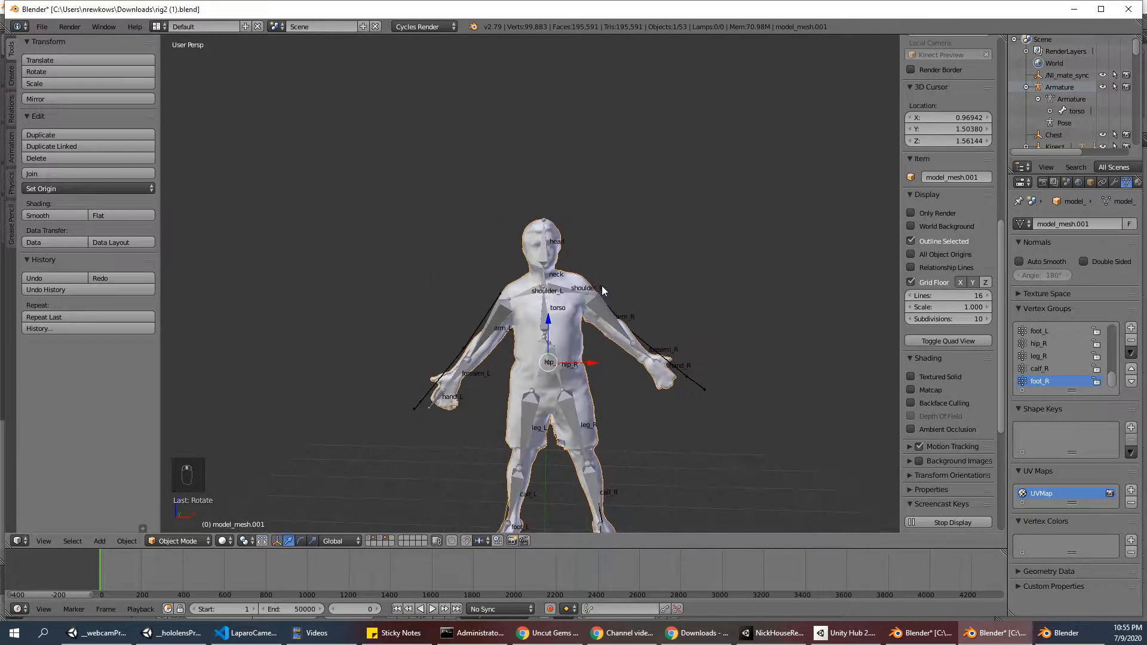
{"action": "key", "text": "ctrl+a"}
{"action": "left_click", "coordinate": [602, 285]}
{"action": "key", "text": "ctrl+a"}
{"action": "left_click", "coordinate": [582, 299]}
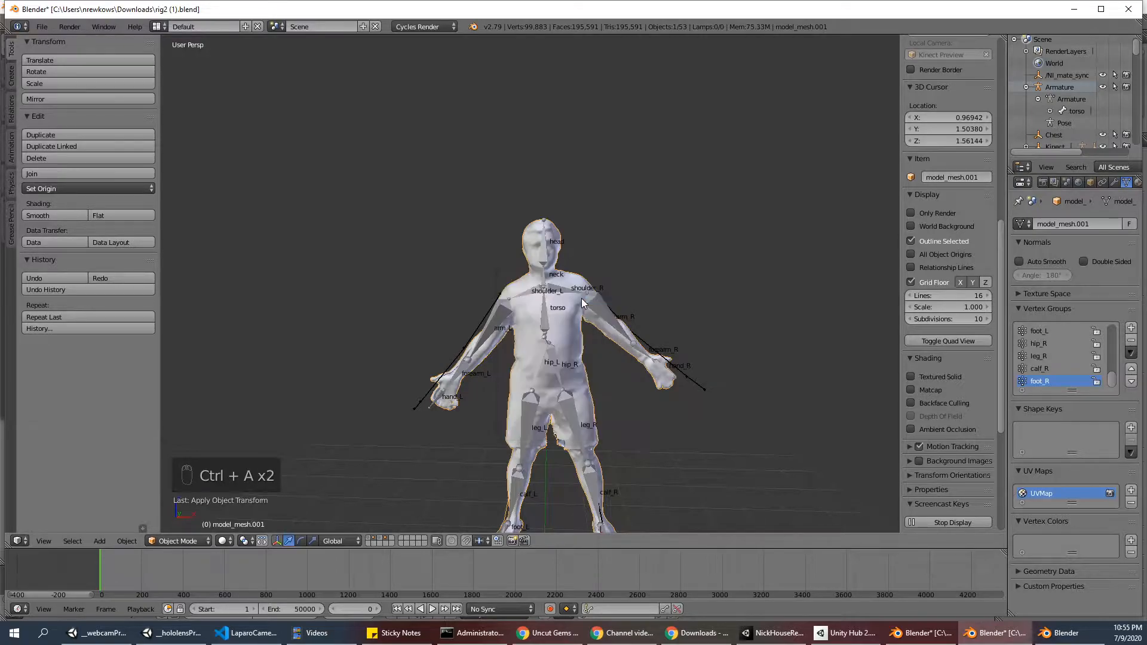
{"action": "key", "text": "ctrl+a"}
{"action": "left_click", "coordinate": [576, 306]}
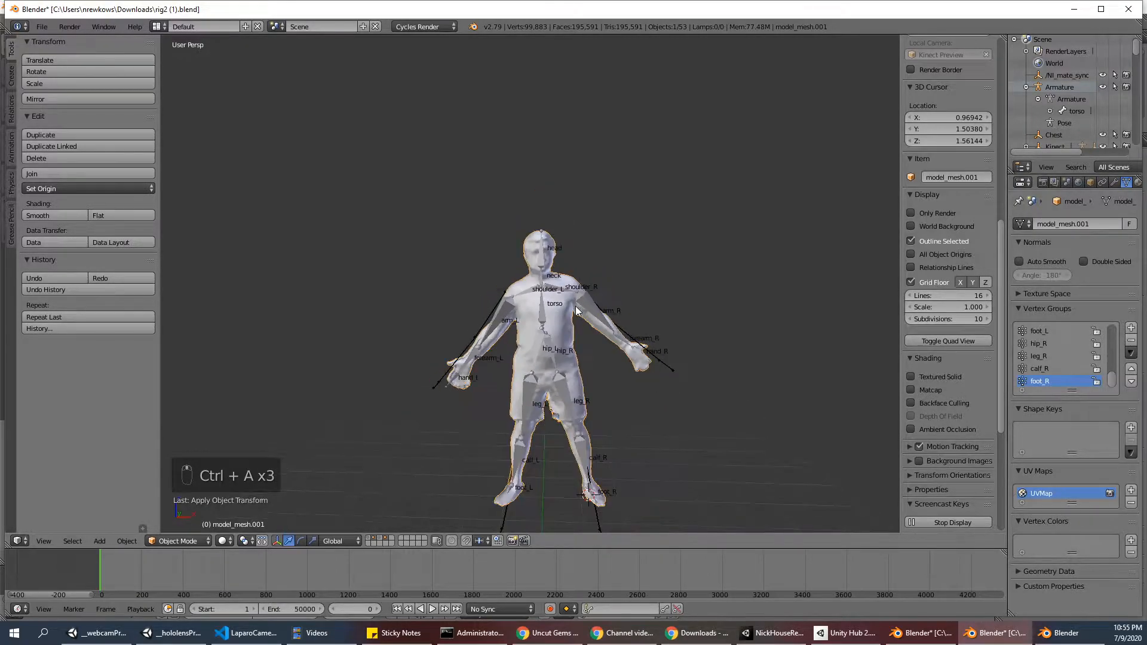
Parent the body mesh to the armature with automatic weights
{"action": "left_click", "coordinate": [539, 255]}
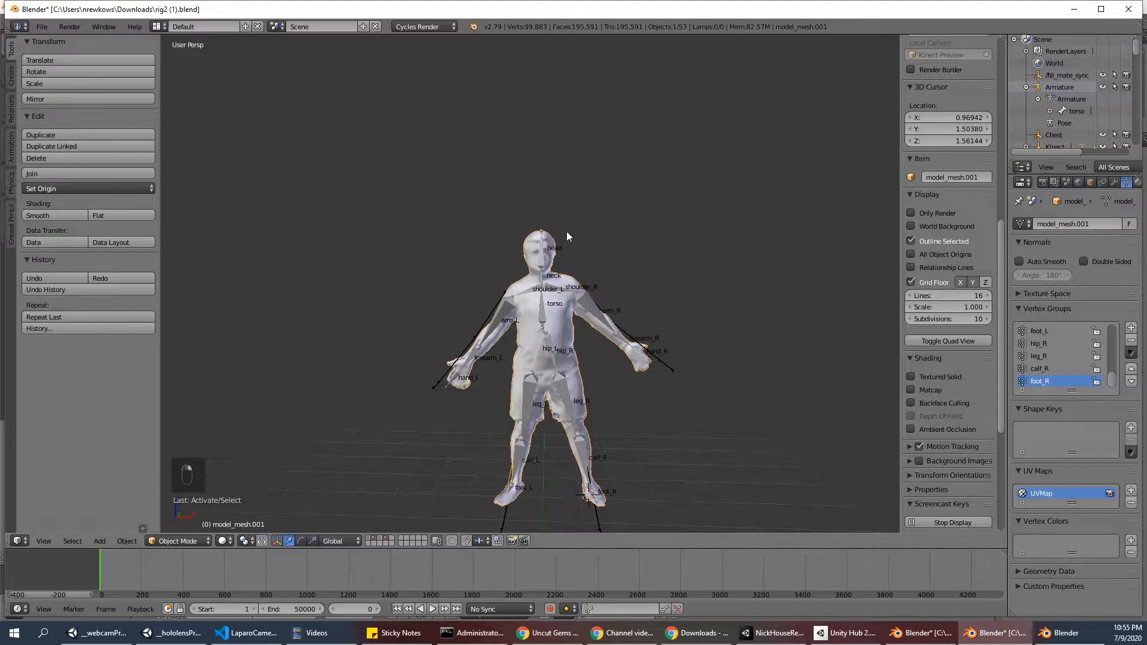
{"action": "right_click", "coordinate": [539, 255], "text": "shift"}
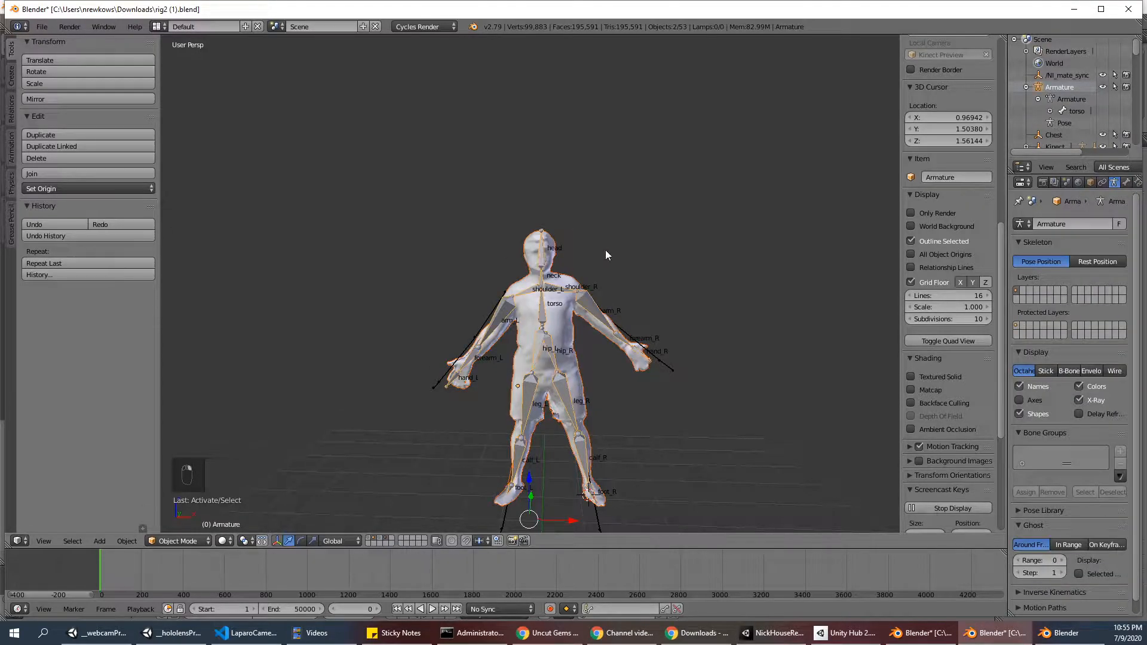
{"action": "key", "text": "ctrl+p"}
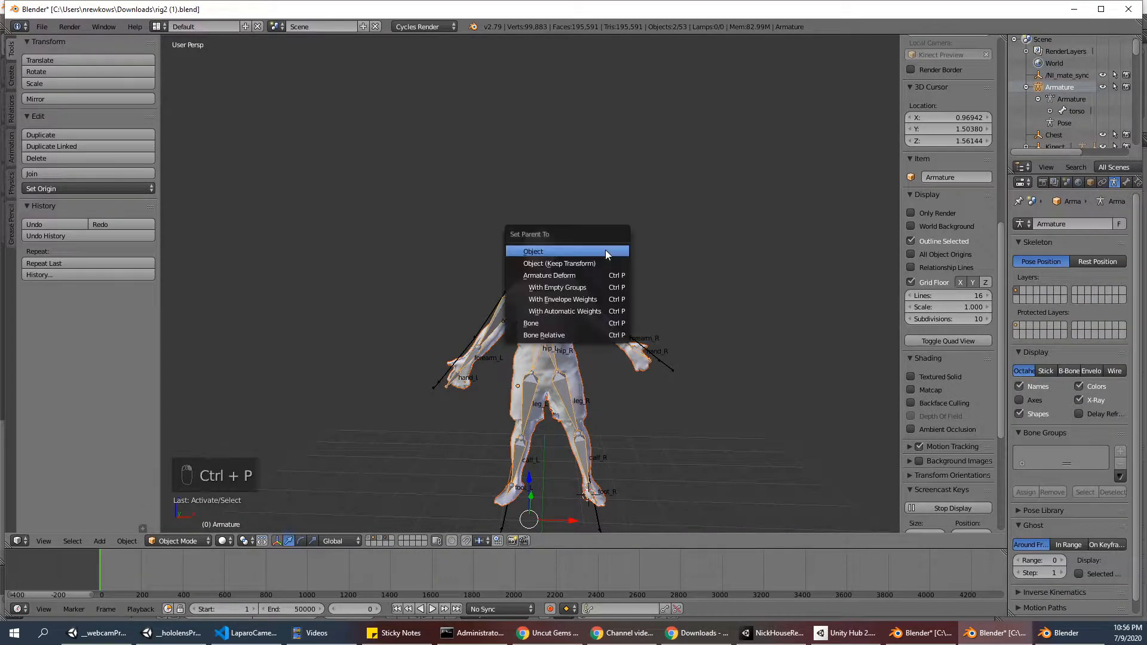
{"action": "left_click", "coordinate": [602, 311]}
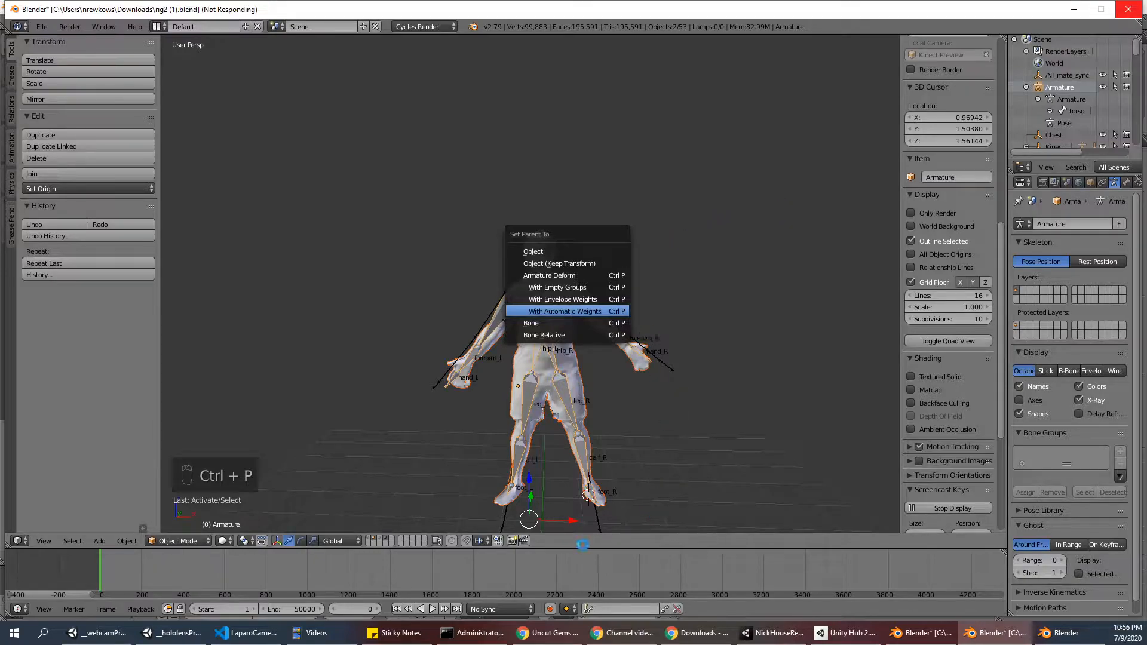
Examine the motion-capture skeleton and metarig in the other open Blender scenes, and return to rig2 (1).blend
{"action": "left_click", "coordinate": [856, 641]}
{"action": "left_click", "coordinate": [873, 638]}
{"action": "left_click", "coordinate": [915, 633]}
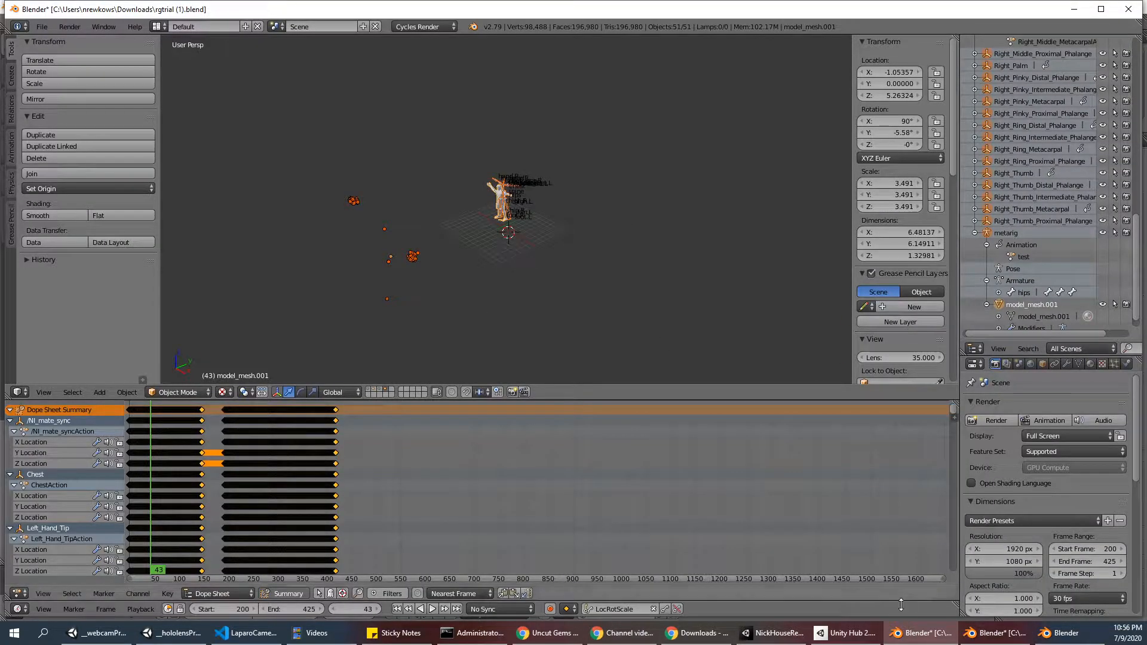
{"action": "left_click", "coordinate": [992, 633]}
{"action": "left_click", "coordinate": [1071, 632]}
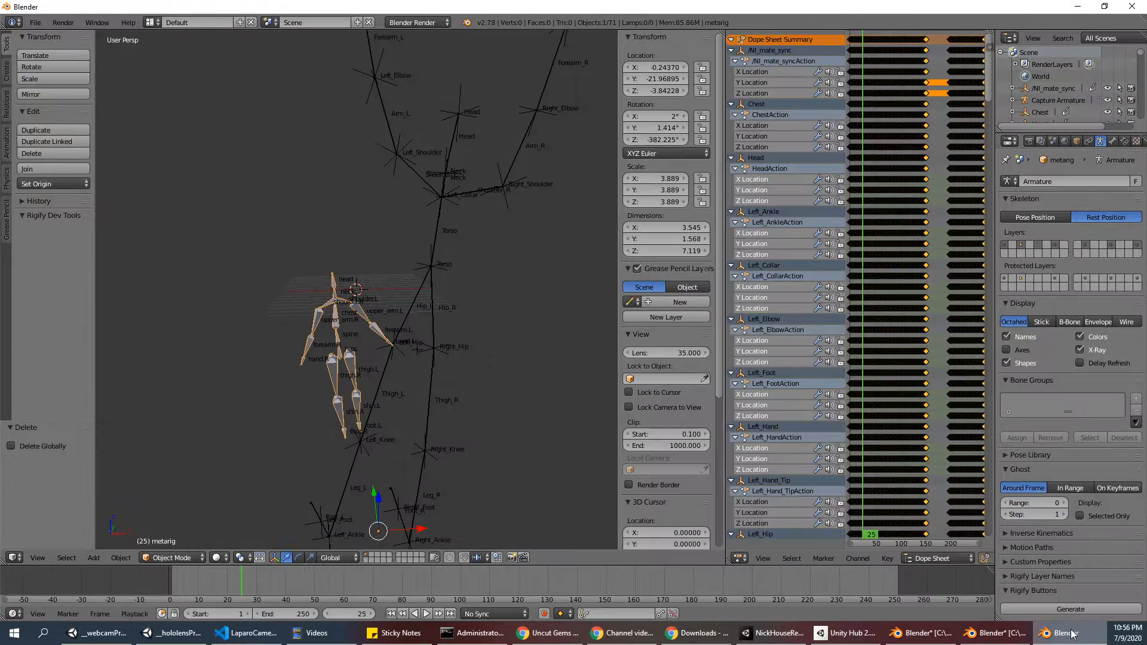
{"action": "scroll", "coordinate": [295, 310], "scroll_direction": "down", "scroll_amount": 2}
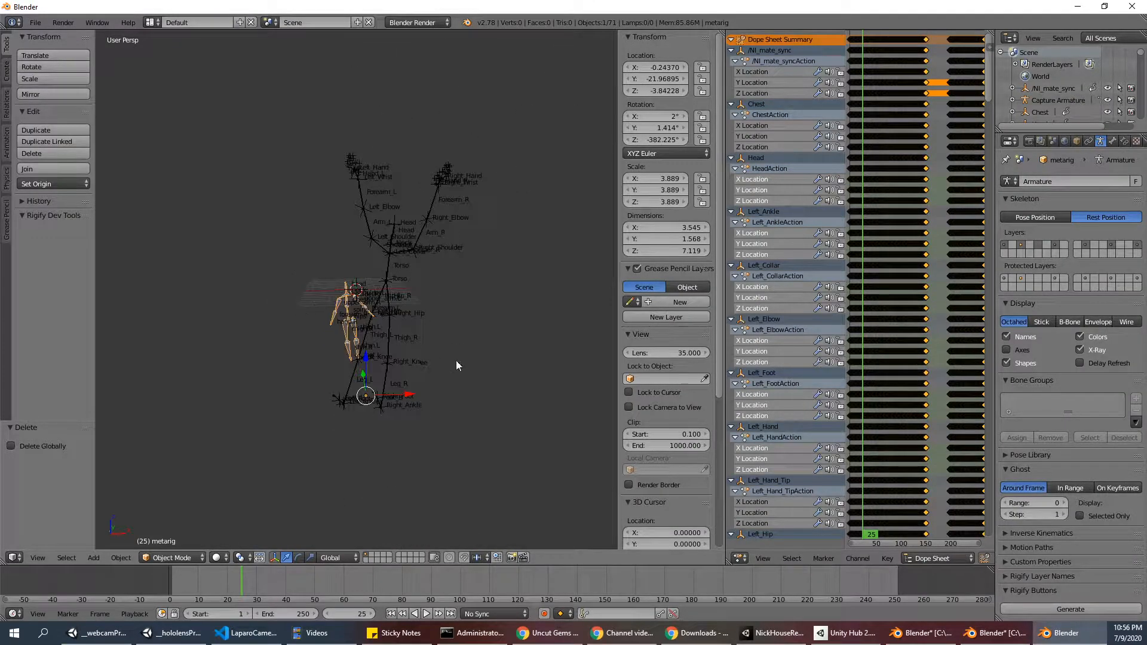
{"action": "scroll", "coordinate": [456, 361], "scroll_direction": "up", "scroll_amount": 5}
{"action": "scroll", "coordinate": [457, 360], "scroll_direction": "down", "scroll_amount": 2}
{"action": "left_click", "coordinate": [992, 633]}
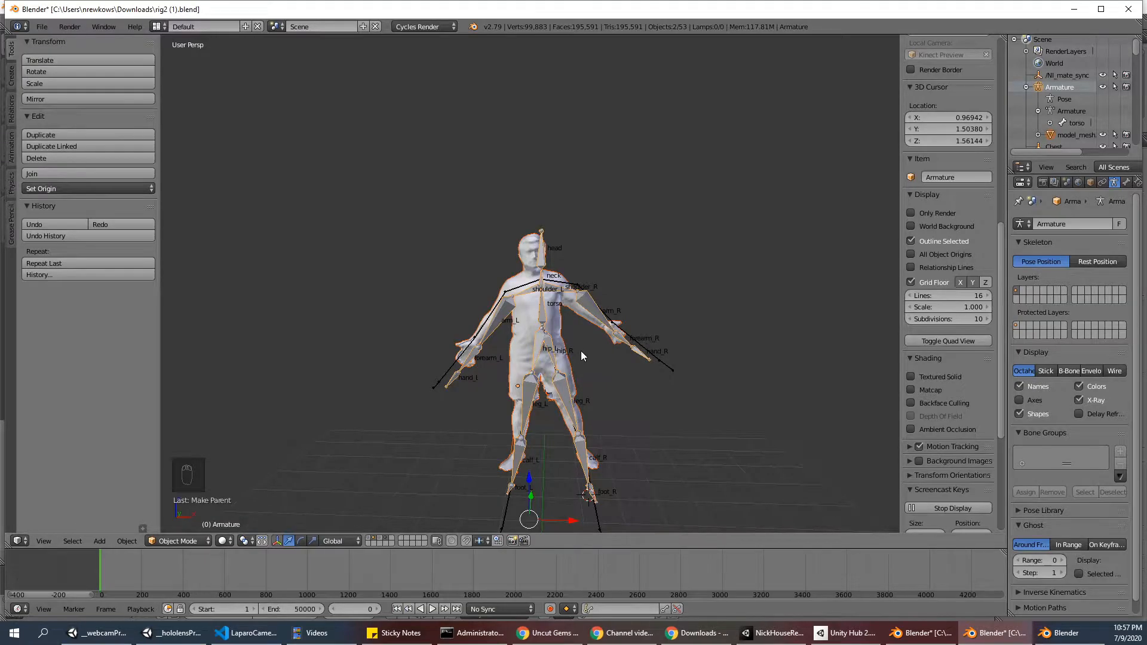
Move the timeline to frame 97 and inspect how the body mesh sits relative to the armature, including the mesh's transforms
{"action": "scroll", "coordinate": [581, 351], "scroll_direction": "up", "scroll_amount": 2}
{"action": "middle_click_drag", "start_coordinate": [580, 350], "coordinate": [459, 392]}
{"action": "scroll", "coordinate": [459, 387], "scroll_direction": "down", "scroll_amount": 1}
{"action": "left_click_drag", "start_coordinate": [103, 583], "coordinate": [120, 576]}
{"action": "middle_click_drag", "start_coordinate": [523, 361], "coordinate": [594, 293]}
{"action": "right_click", "coordinate": [593, 288]}
{"action": "scroll", "coordinate": [717, 251], "scroll_direction": "up", "scroll_amount": 5}
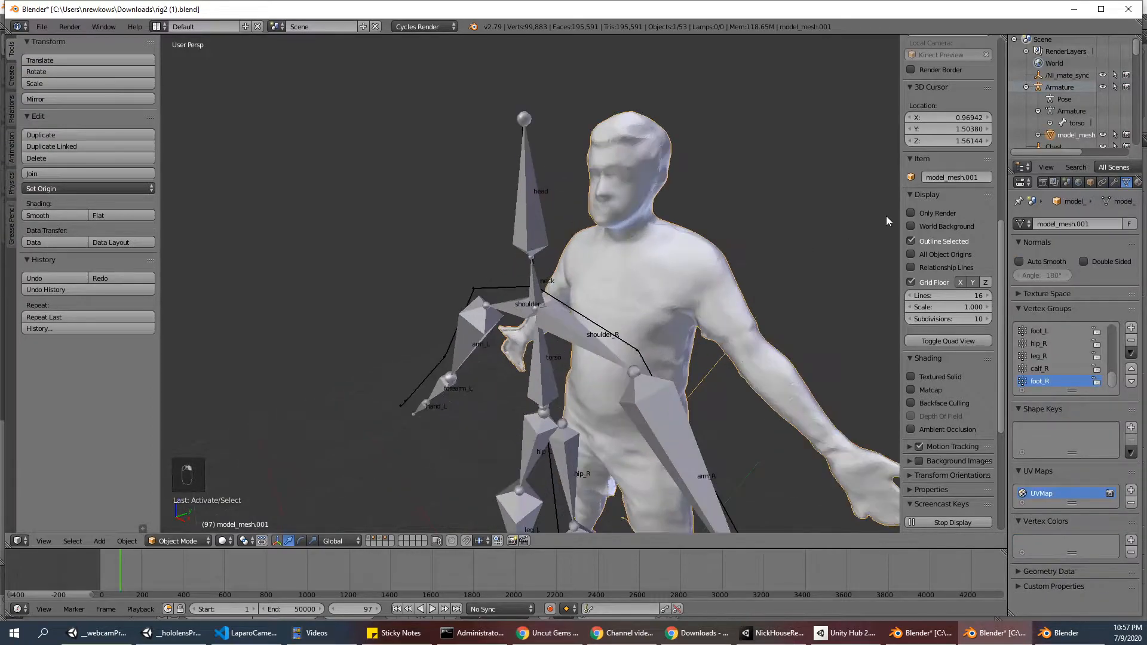
{"action": "scroll", "coordinate": [972, 224], "scroll_direction": "up", "scroll_amount": 15}
{"action": "scroll", "coordinate": [705, 206], "scroll_direction": "down", "scroll_amount": 3}
{"action": "middle_click_drag", "start_coordinate": [705, 205], "coordinate": [533, 316]}
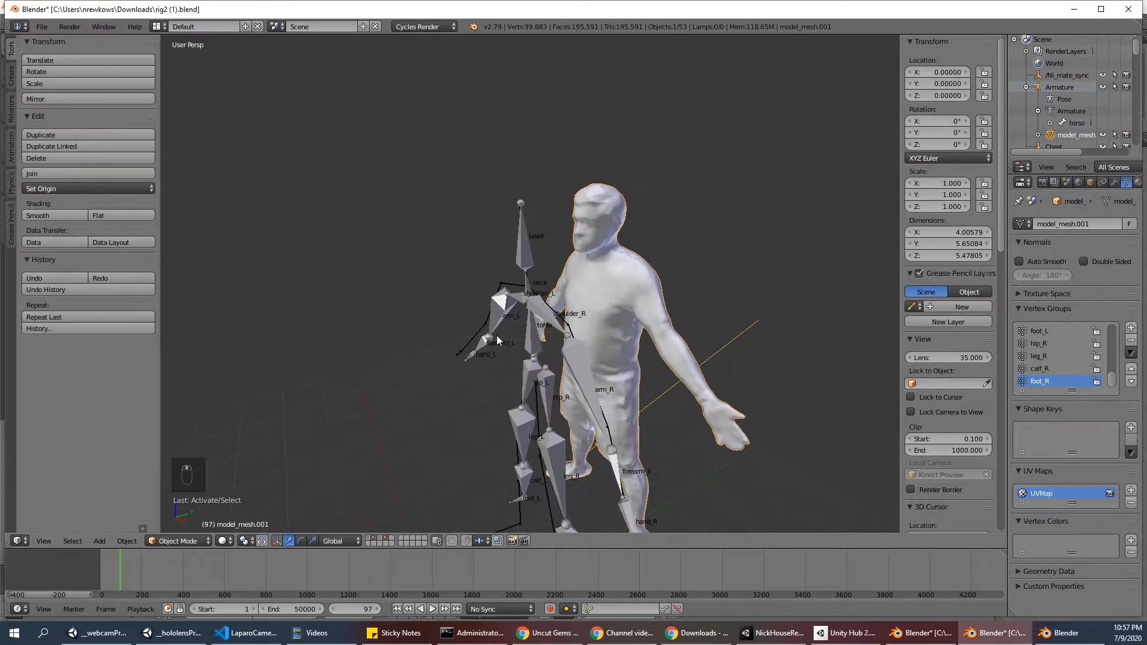
{"action": "right_click", "coordinate": [583, 344]}
{"action": "middle_click_drag", "start_coordinate": [576, 351], "coordinate": [556, 359]}
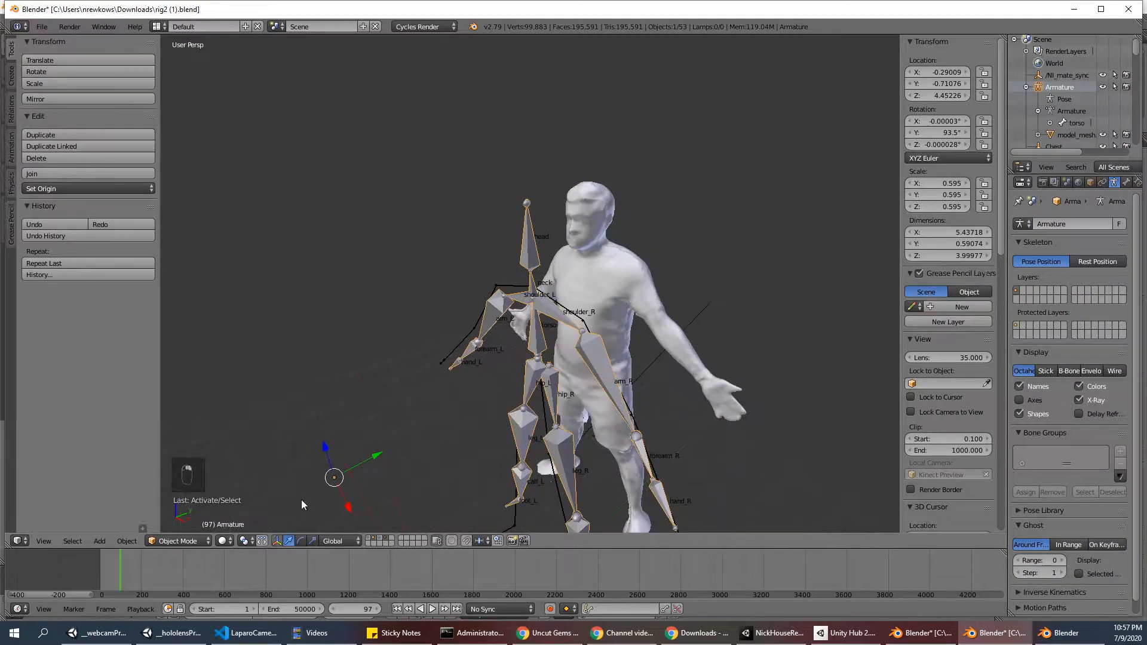
Try rotating the arm_R bone of the armature in Pose Mode to test the mesh deformation
{"action": "left_click", "coordinate": [191, 541]}
{"action": "left_click", "coordinate": [179, 501]}
{"action": "middle_click_drag", "start_coordinate": [466, 418], "coordinate": [525, 425]}
{"action": "right_click", "coordinate": [614, 312]}
{"action": "middle_click_drag", "start_coordinate": [613, 312], "coordinate": [726, 317]}
{"action": "key", "text": "r"}
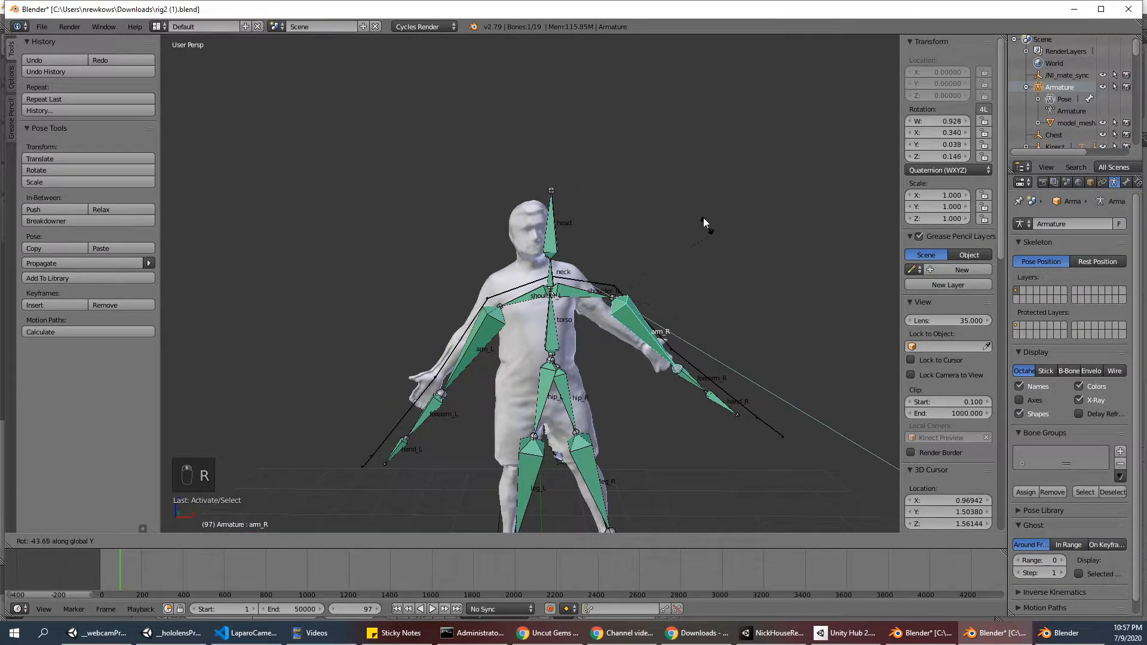
{"action": "right_click", "coordinate": [723, 323]}
{"action": "key", "text": "x"}
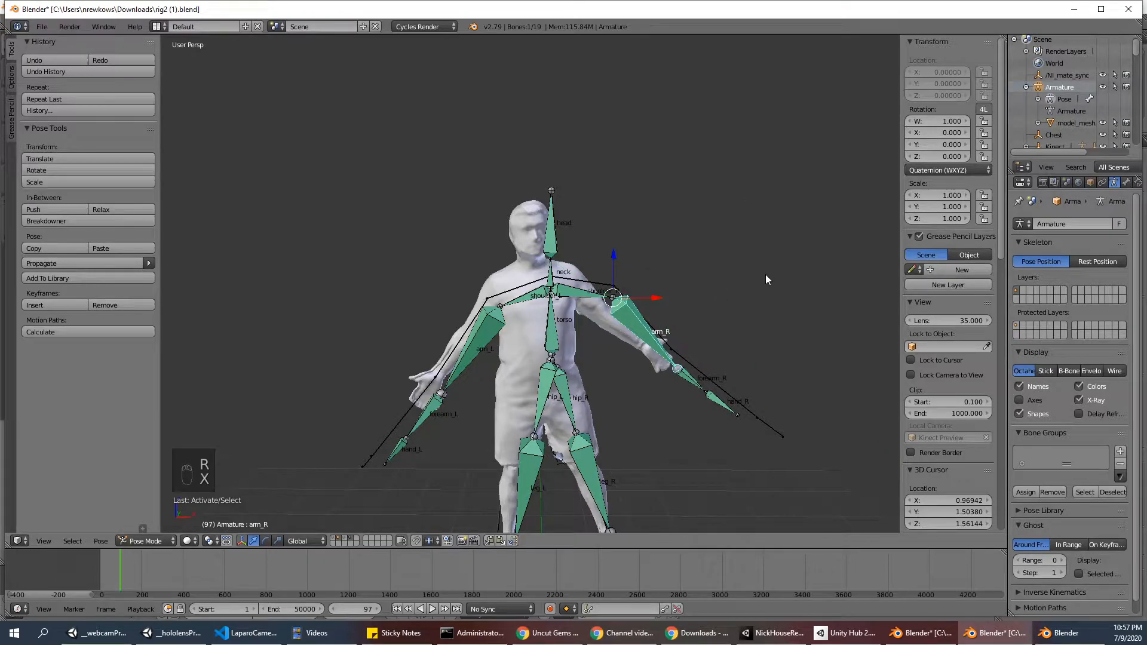
{"action": "key", "text": "r"}
{"action": "right_click", "coordinate": [718, 285]}
Try rotating the Capture Armature's selected arm bones around the global Y axis in Pose Mode
{"action": "middle_click_drag", "start_coordinate": [718, 285], "coordinate": [657, 315]}
{"action": "right_click", "coordinate": [600, 283]}
{"action": "left_click", "coordinate": [178, 541]}
{"action": "left_click", "coordinate": [179, 496]}
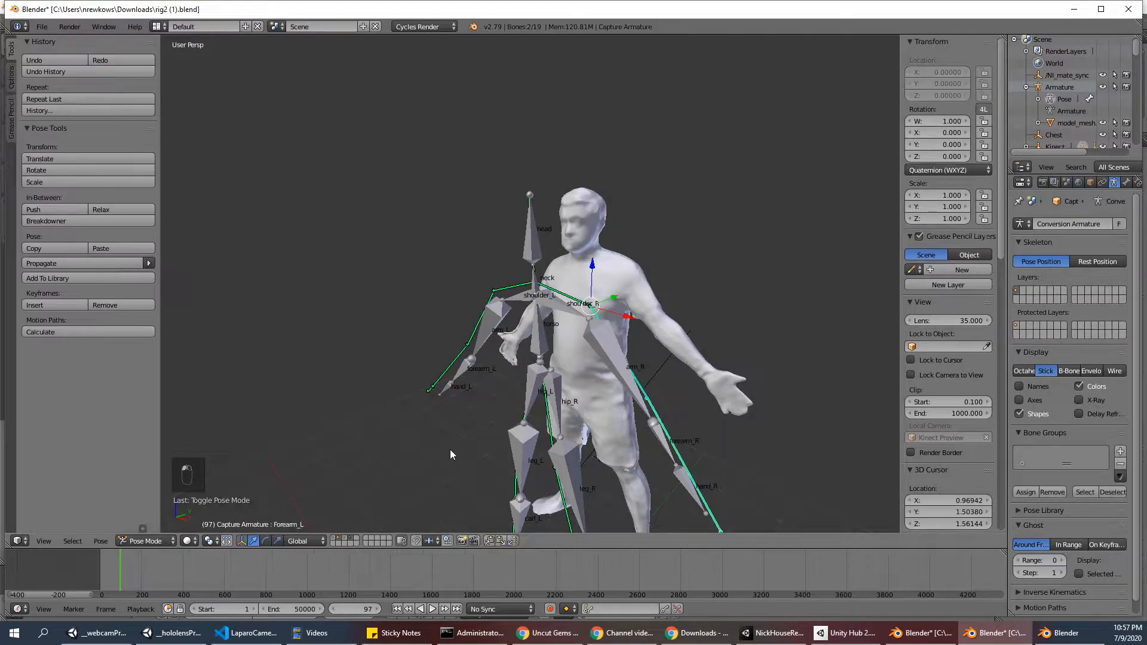
{"action": "middle_click_drag", "start_coordinate": [451, 454], "coordinate": [660, 423]}
{"action": "key", "text": "r"}
{"action": "key", "text": "y"}
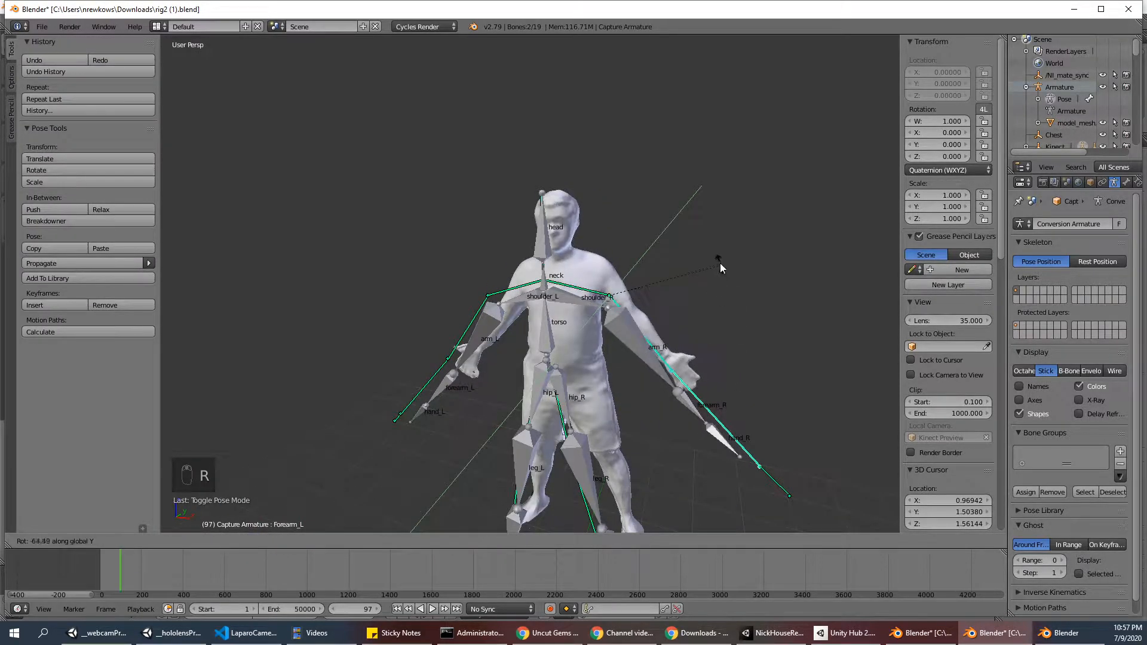
{"action": "left_click", "coordinate": [752, 242]}
{"action": "middle_click_drag", "start_coordinate": [752, 242], "coordinate": [702, 299]}
{"action": "key", "text": "r"}
{"action": "key", "text": "y"}
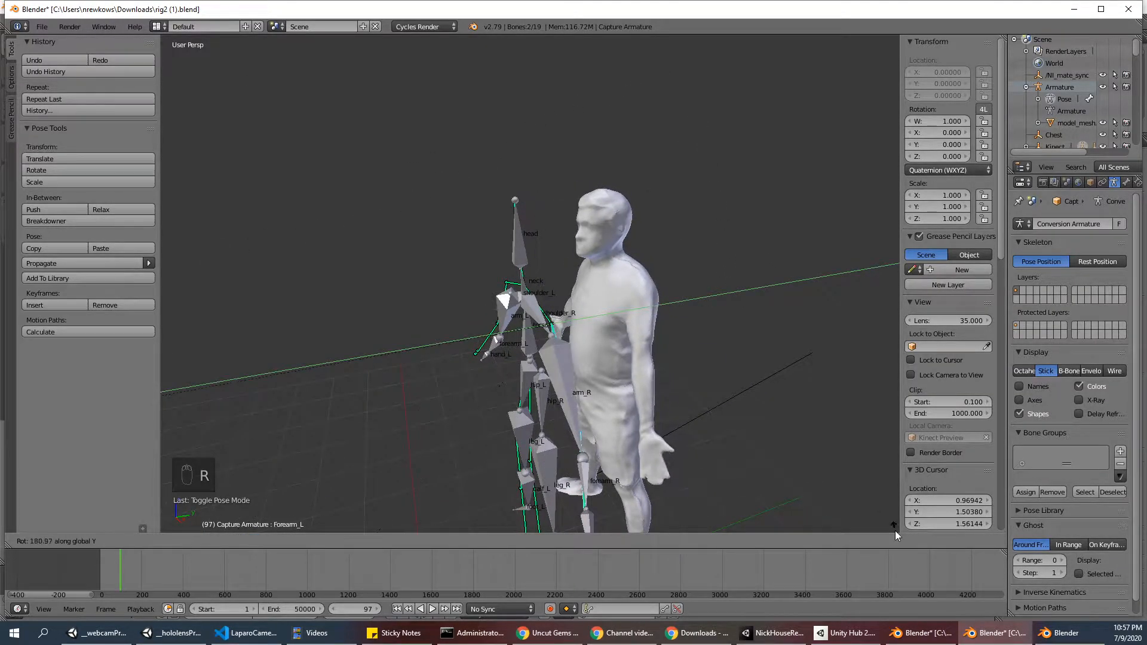
{"action": "right_click", "coordinate": [851, 59]}
{"action": "scroll", "coordinate": [652, 210], "scroll_direction": "down", "scroll_amount": 3}
Undo the pose tests, the frame change and the automatic-weights parenting of the body mesh
{"action": "right_click", "coordinate": [590, 283]}
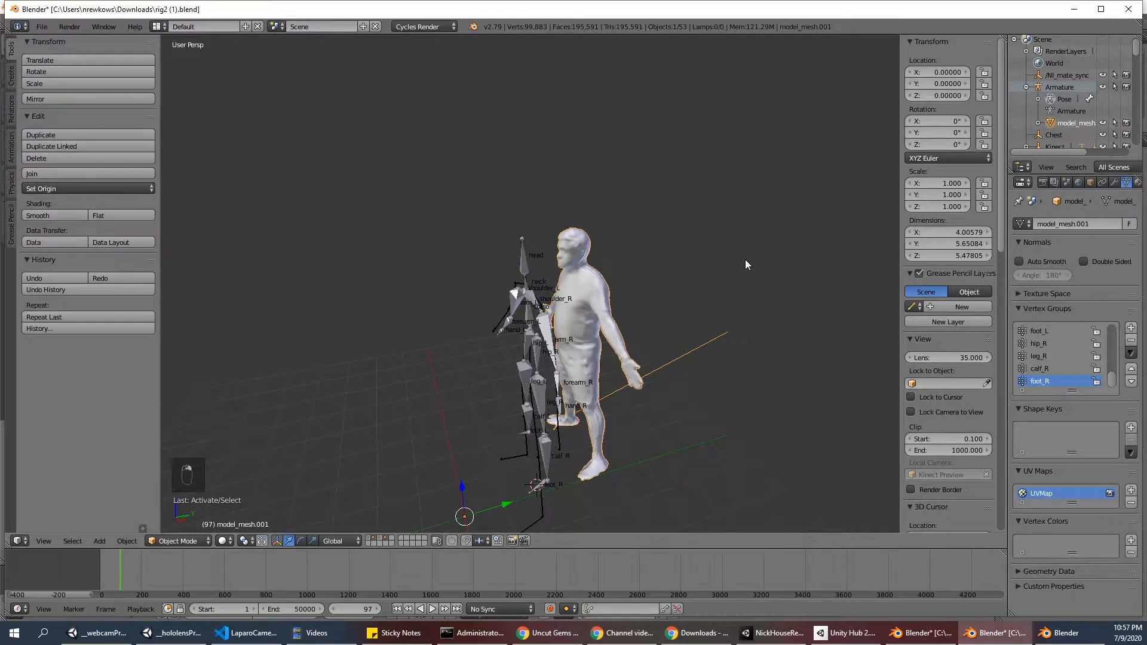
{"action": "key", "text": "ctrl+z"}
{"action": "key", "text": "ctrl+z"}
{"action": "key", "text": "ctrl+z"}
{"action": "key", "text": "ctrl+z"}
{"action": "key", "text": "ctrl+z"}
{"action": "key", "text": "ctrl+z"}
{"action": "key", "text": "ctrl+z"}
{"action": "key", "text": "ctrl+z"}
{"action": "key", "text": "ctrl+z"}
{"action": "key", "text": "ctrl+z"}
{"action": "key", "text": "ctrl+z"}
{"action": "key", "text": "ctrl+z"}
{"action": "key", "text": "ctrl+z"}
{"action": "key", "text": "ctrl+z"}
{"action": "key", "text": "ctrl+z"}
{"action": "key", "text": "ctrl+z"}
{"action": "key", "text": "ctrl+z"}
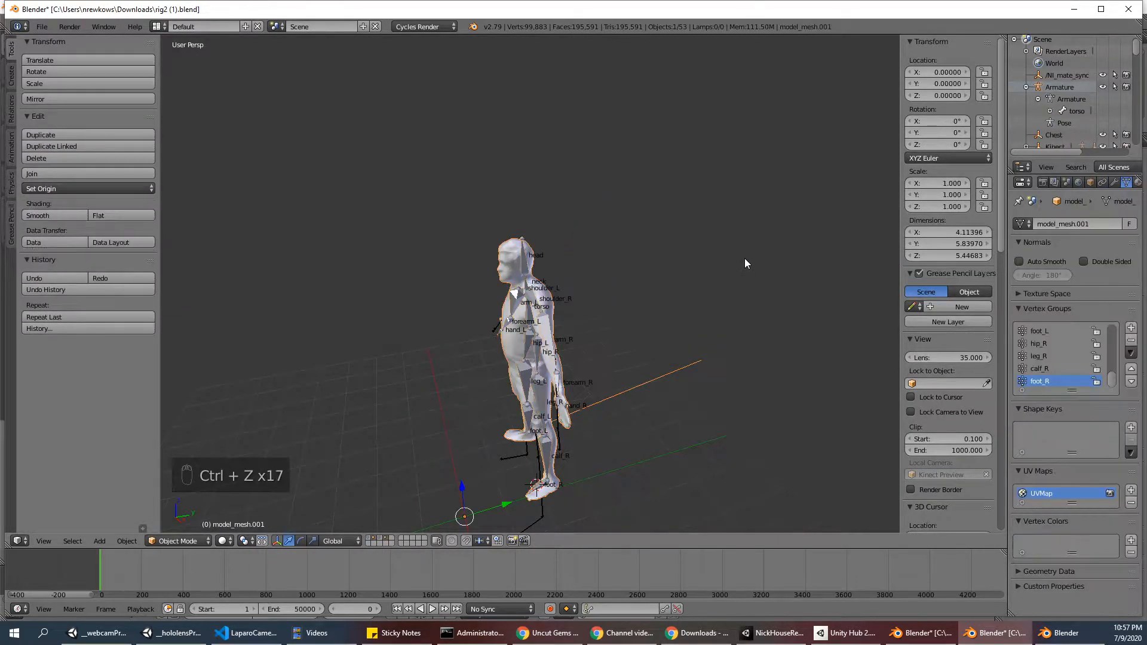
{"action": "key", "text": "ctrl+z"}
Clear the body mesh's parent while keeping its transformation
{"action": "right_click", "coordinate": [519, 256]}
{"action": "key", "text": "space"}
{"action": "type", "text": "clear par"}
{"action": "key", "text": "Return"}
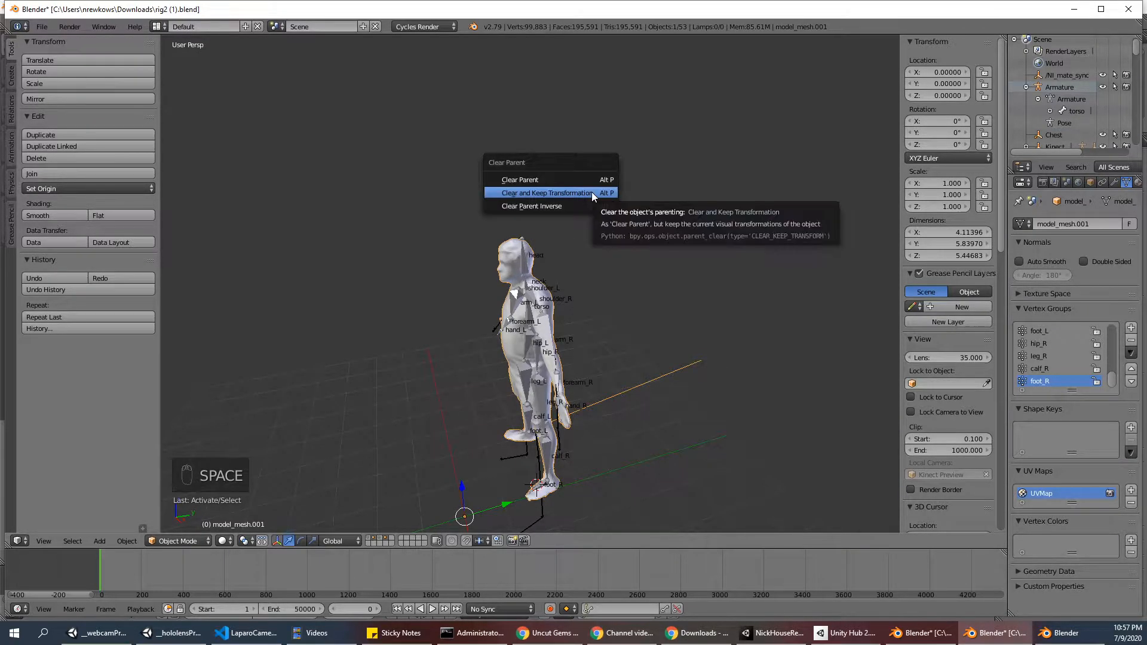
{"action": "left_click", "coordinate": [592, 192]}
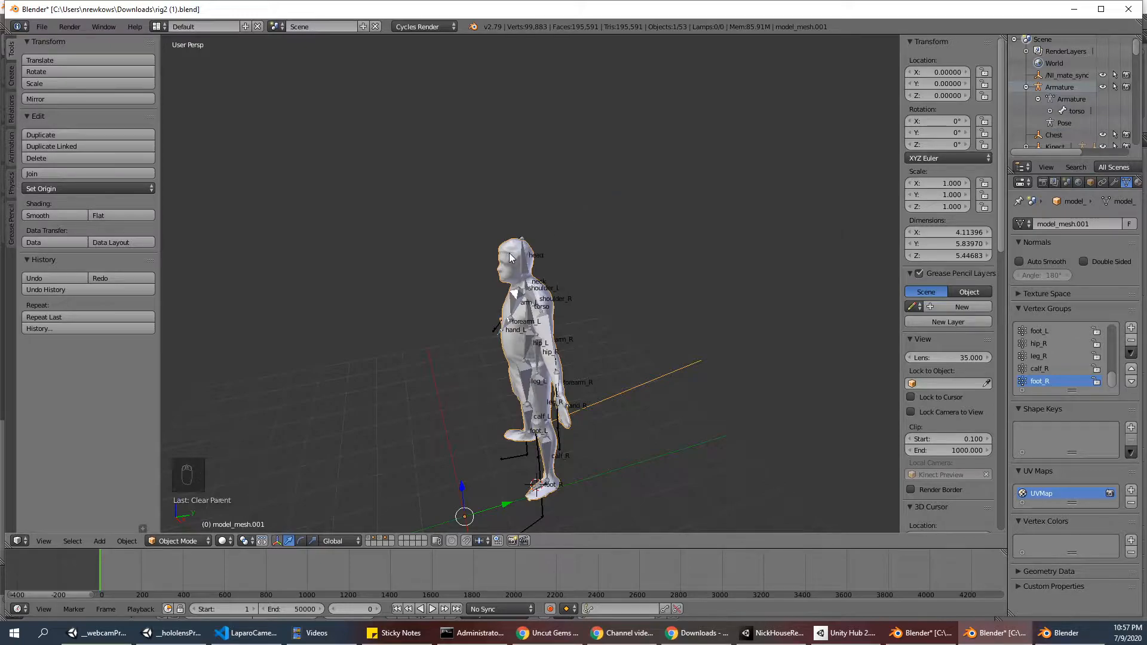
Try to copy the body mesh into the Blender scene containing the metarig, and undo the paste
{"action": "key", "text": "ctrl+c"}
{"action": "left_click", "coordinate": [1067, 634]}
{"action": "scroll", "coordinate": [469, 353], "scroll_direction": "down", "scroll_amount": 4}
{"action": "middle_click_drag", "start_coordinate": [469, 354], "coordinate": [371, 368]}
{"action": "key", "text": "ctrl+z"}
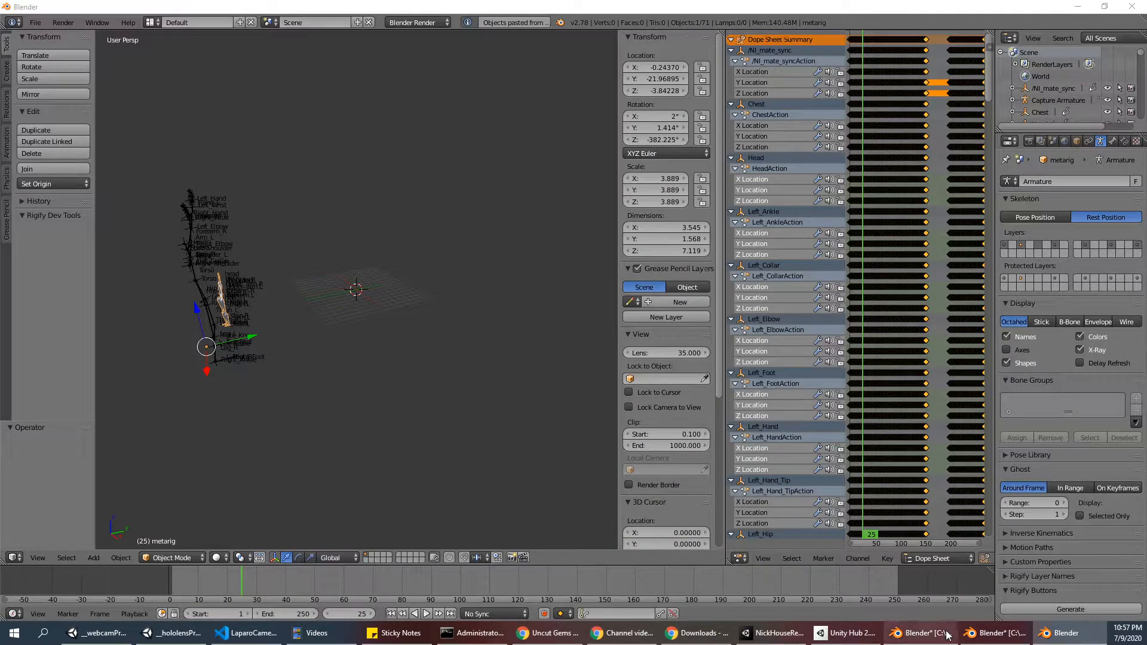
In rig2 (1).blend, clear the body mesh's parent with its transformation kept and apply its modifier
{"action": "left_click", "coordinate": [995, 633]}
{"action": "middle_click_drag", "start_coordinate": [555, 281], "coordinate": [597, 289]}
{"action": "key", "text": "space"}
{"action": "type", "text": "clear"}
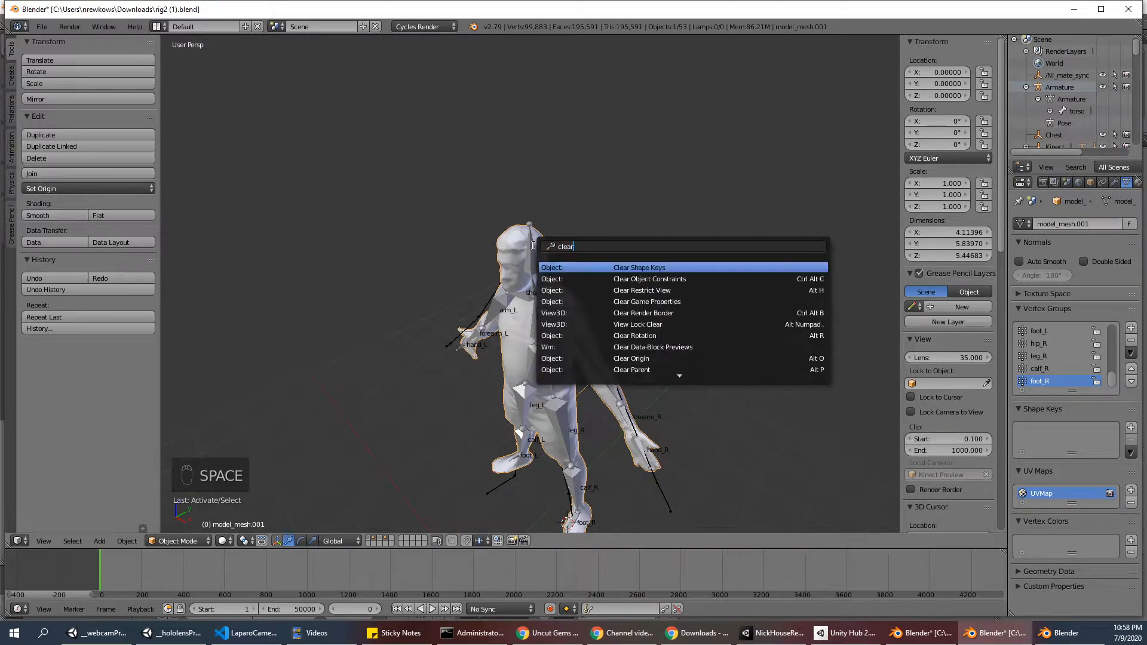
{"action": "left_click", "coordinate": [636, 369]}
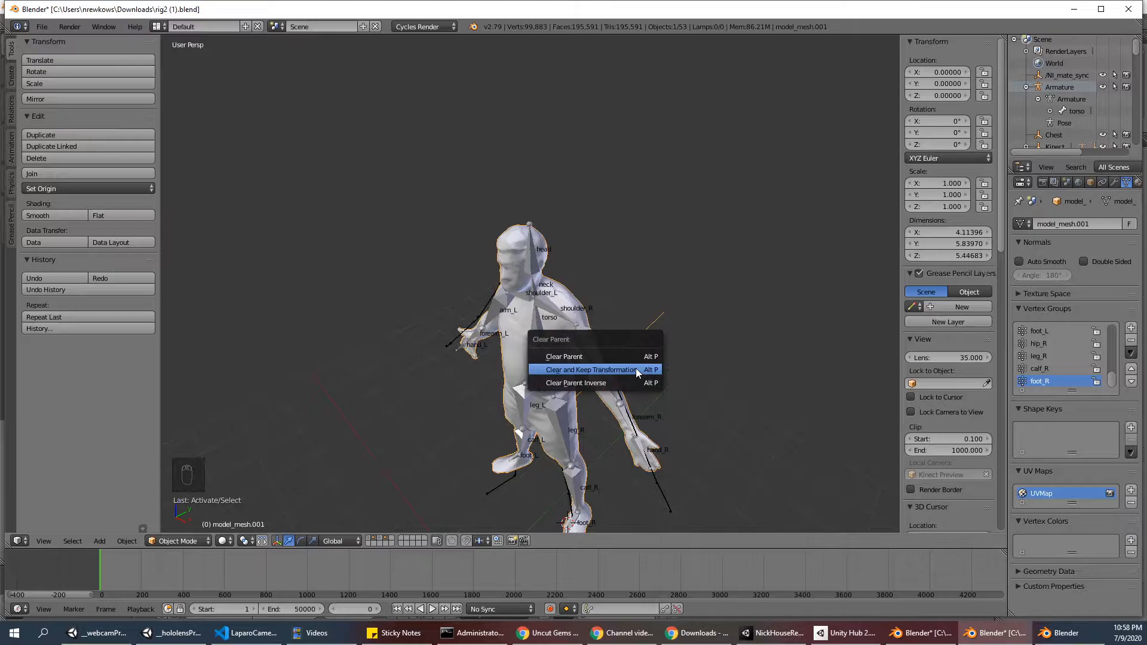
{"action": "left_click", "coordinate": [635, 368]}
{"action": "middle_click_drag", "start_coordinate": [636, 368], "coordinate": [629, 366]}
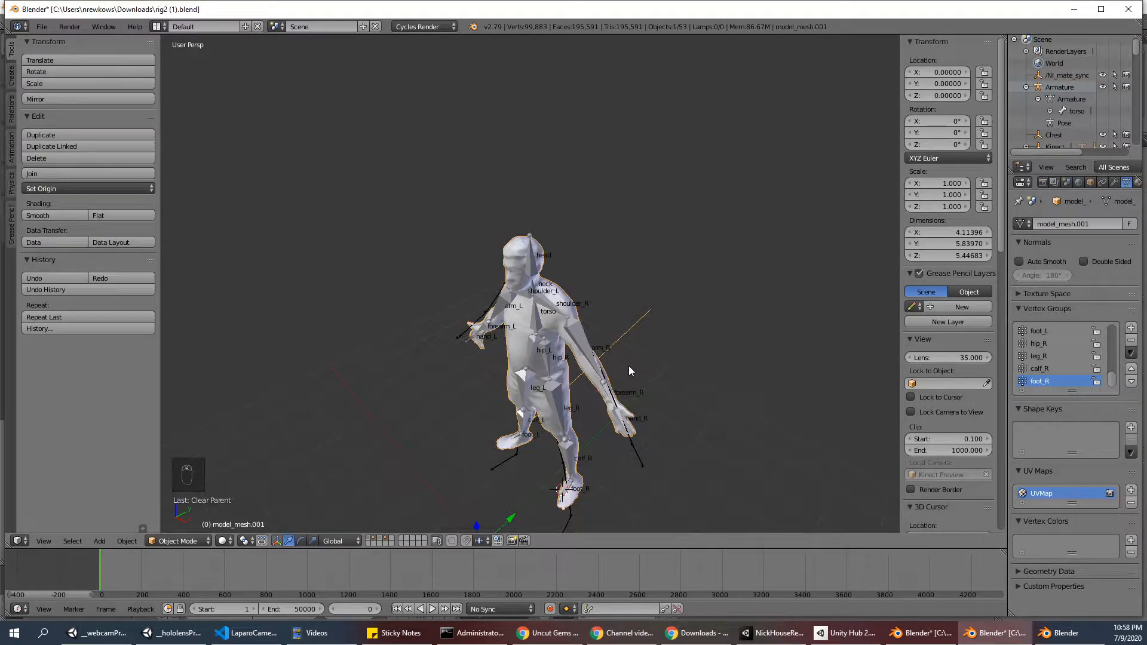
{"action": "left_click", "coordinate": [1114, 182]}
{"action": "left_click", "coordinate": [1034, 262]}
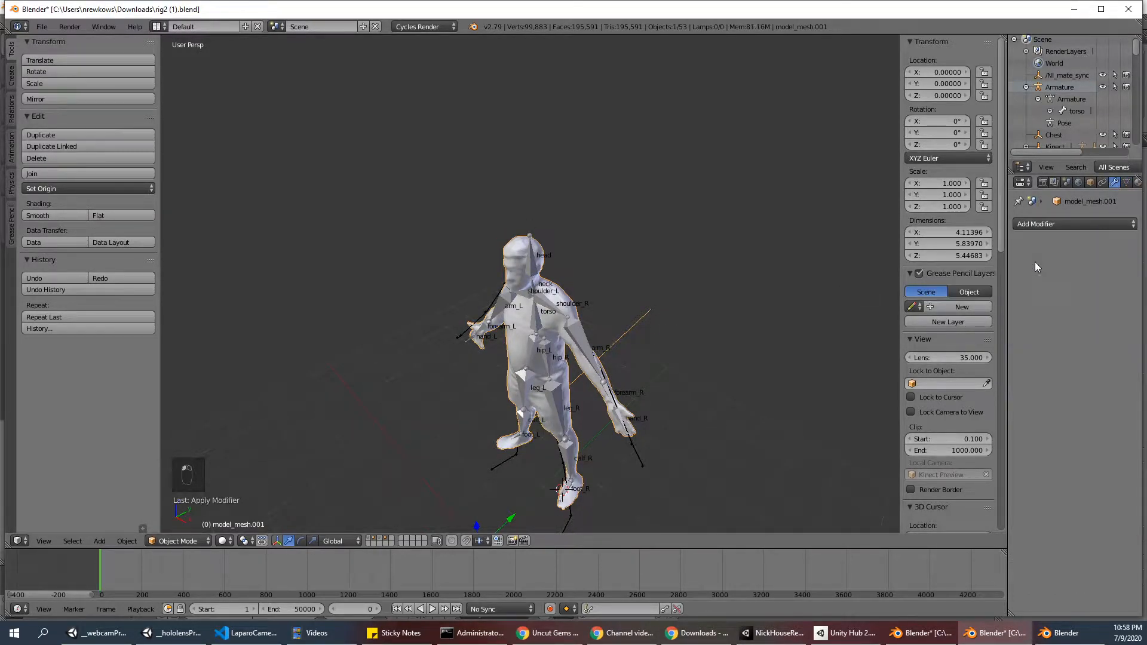
Copy the body mesh and paste it onto an empty layer of the Blender scene containing the metarig
{"action": "middle_click_drag", "start_coordinate": [647, 326], "coordinate": [643, 308]}
{"action": "key", "text": "ctrl+c"}
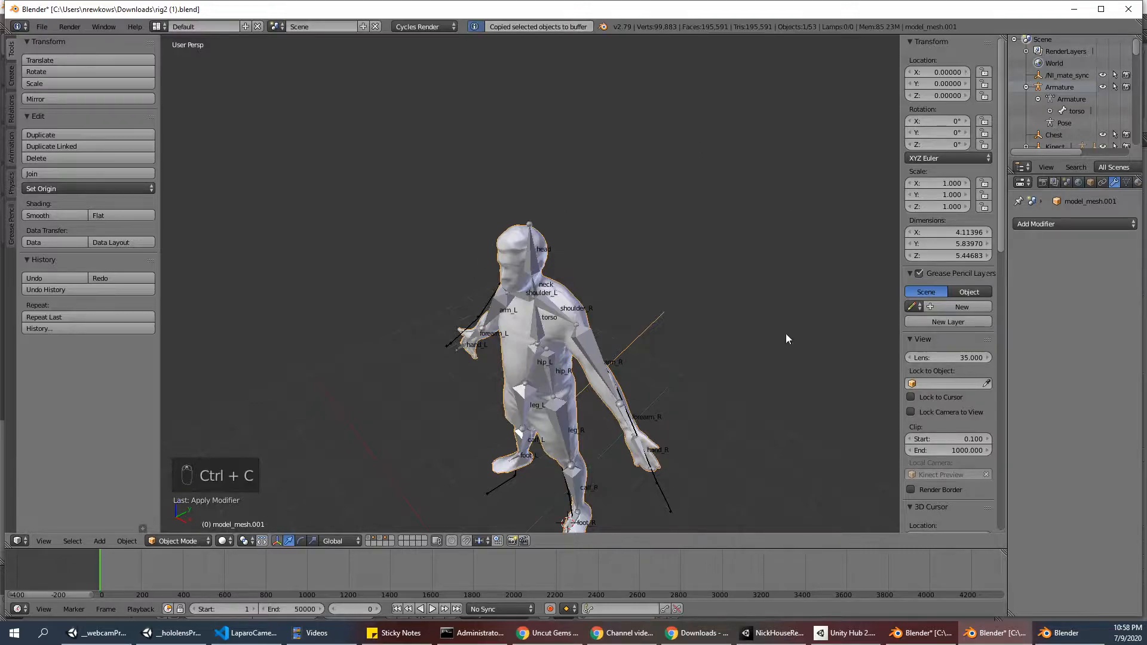
{"action": "left_click", "coordinate": [1045, 637]}
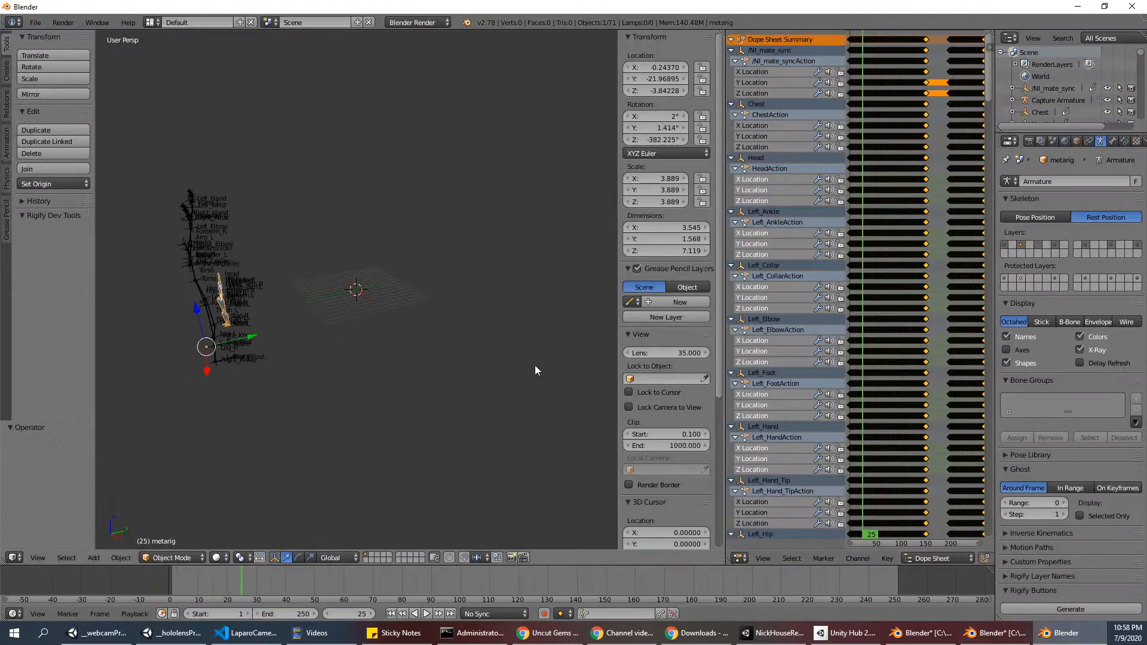
{"action": "left_click", "coordinate": [371, 555]}
{"action": "key", "text": "ctrl+v"}
{"action": "scroll", "coordinate": [377, 374], "scroll_direction": "up", "scroll_amount": 5}
{"action": "right_click", "coordinate": [394, 210]}
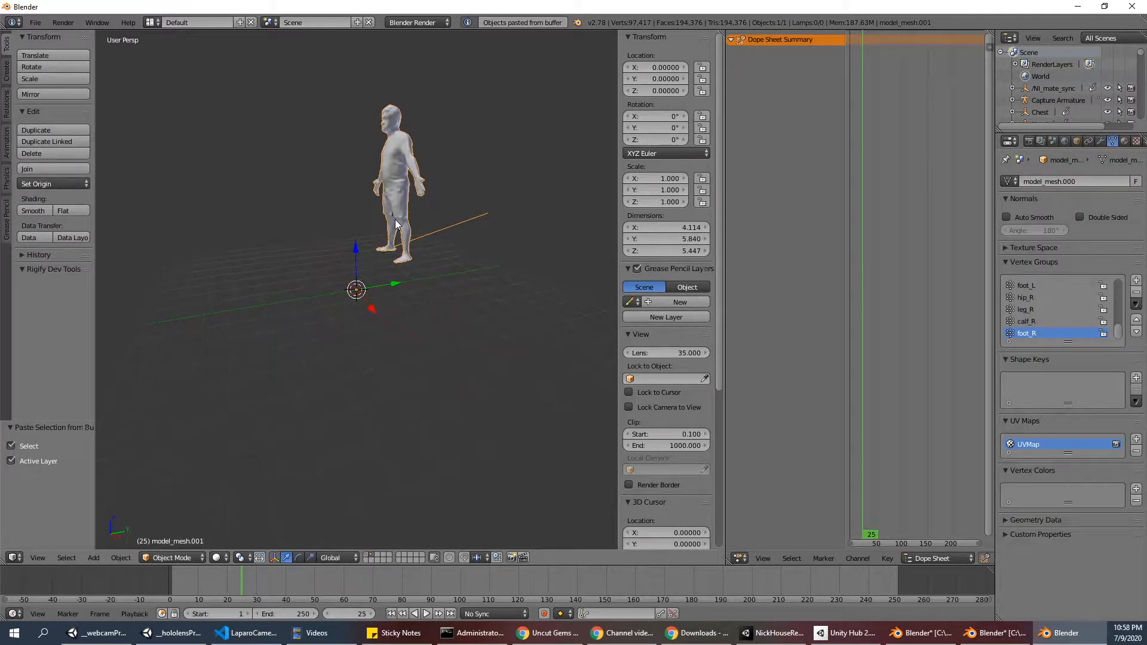
Delete the stray vertex far away from the pasted body mesh in Edit Mode and return to Object Mode
{"action": "key", "text": "KP_Decimal"}
{"action": "scroll", "coordinate": [396, 224], "scroll_direction": "down", "scroll_amount": 2}
{"action": "middle_click_drag", "start_coordinate": [396, 220], "coordinate": [397, 298]}
{"action": "scroll", "coordinate": [381, 300], "scroll_direction": "down", "scroll_amount": 2}
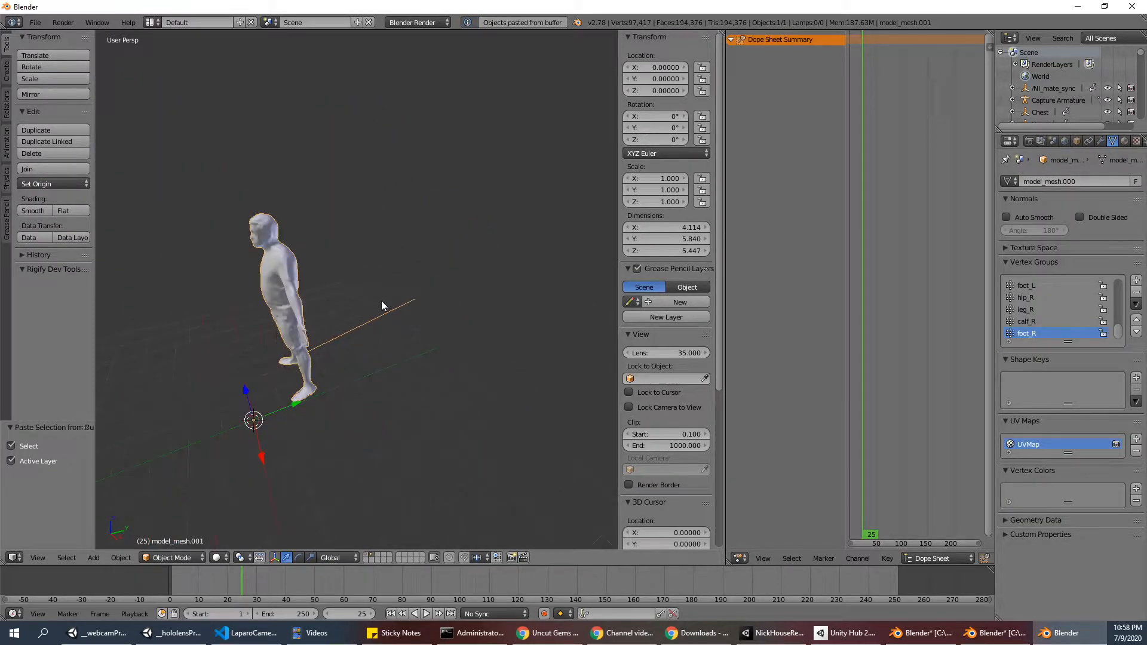
{"action": "scroll", "coordinate": [381, 300], "scroll_direction": "up", "scroll_amount": 1}
{"action": "key", "text": "Tab"}
{"action": "right_click", "coordinate": [423, 301]}
{"action": "scroll", "coordinate": [424, 301], "scroll_direction": "up", "scroll_amount": 1}
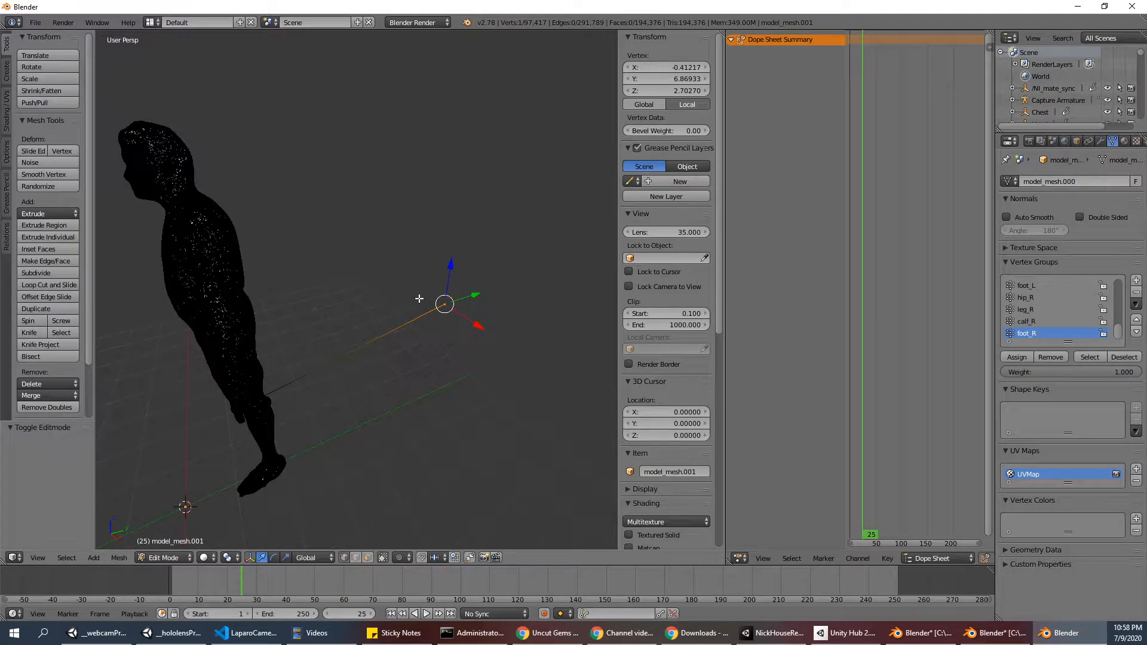
{"action": "key", "text": "x"}
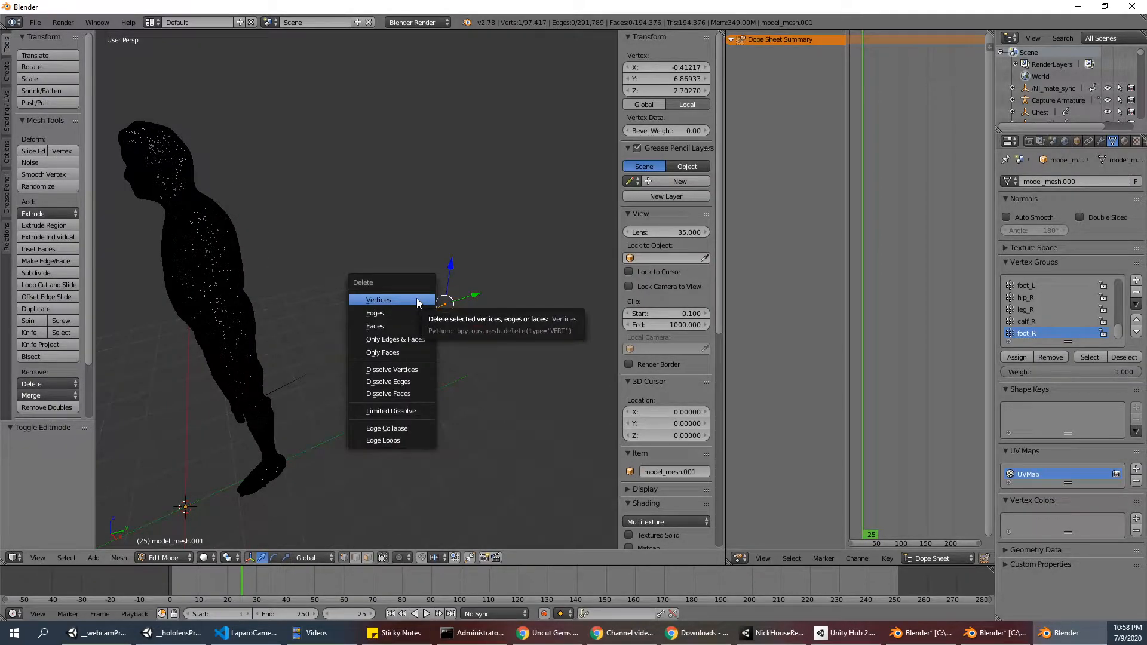
{"action": "left_click", "coordinate": [394, 299]}
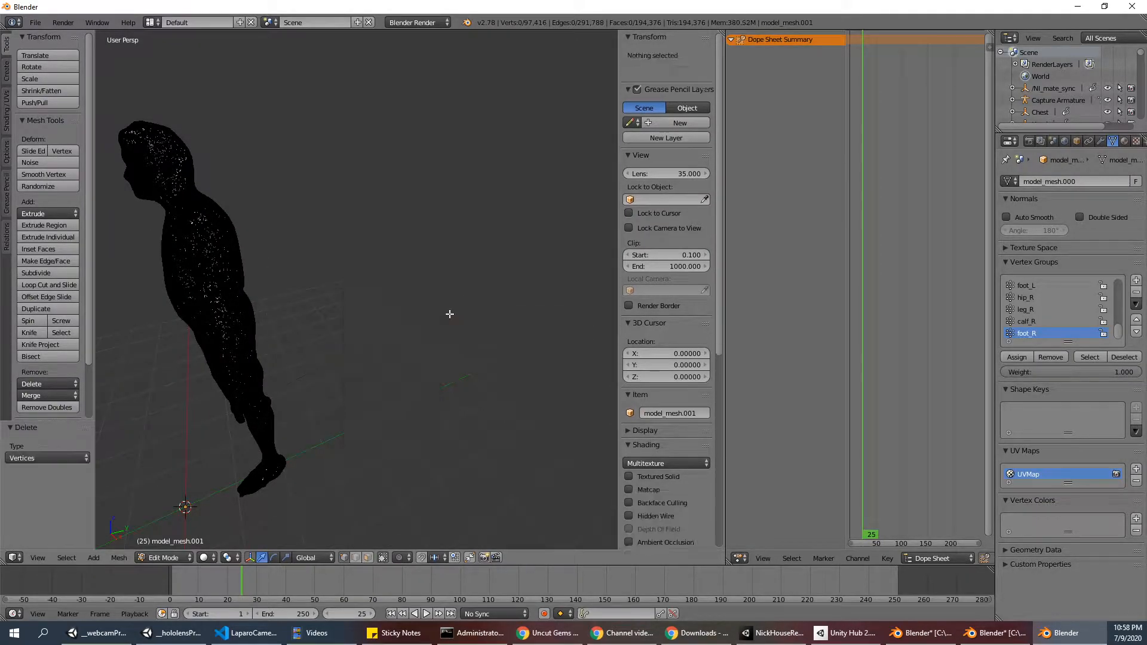
{"action": "key", "text": "Tab"}
{"action": "middle_click_drag", "start_coordinate": [450, 315], "coordinate": [495, 312]}
{"action": "scroll", "coordinate": [497, 283], "scroll_direction": "down", "scroll_amount": 2}
{"action": "scroll", "coordinate": [498, 282], "scroll_direction": "down", "scroll_amount": 3}
{"action": "scroll", "coordinate": [491, 288], "scroll_direction": "up", "scroll_amount": 4}
{"action": "key", "text": "shift+ctrl+alt+c"}
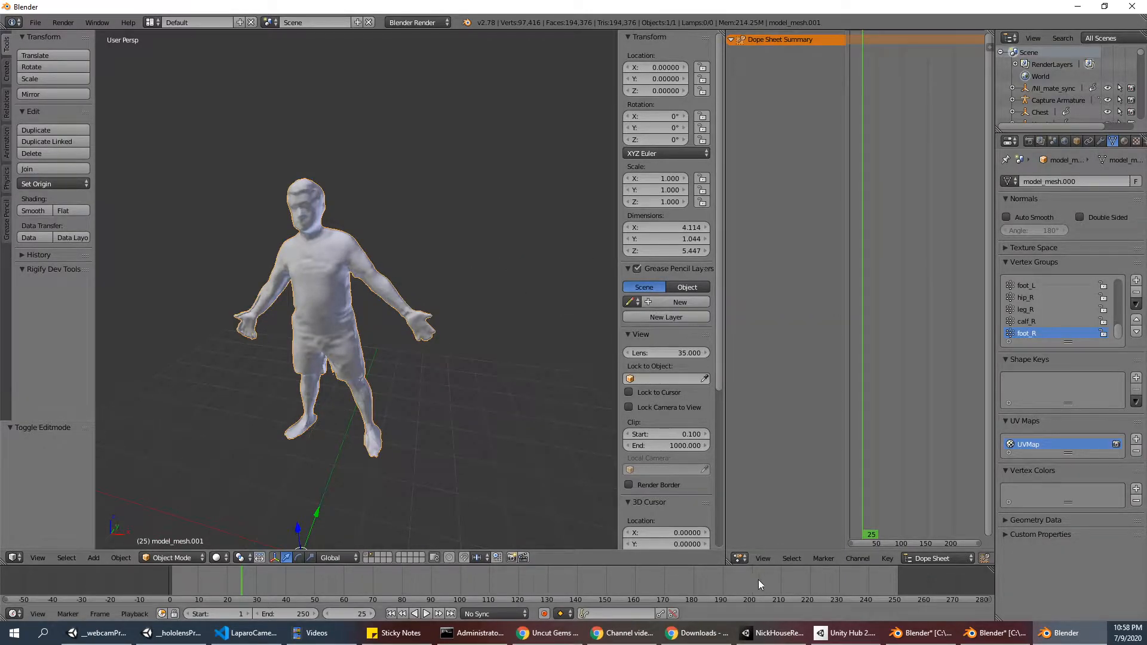
Change the Dope Sheet area into a Text Editor and create a new text block
{"action": "left_click", "coordinate": [740, 558]}
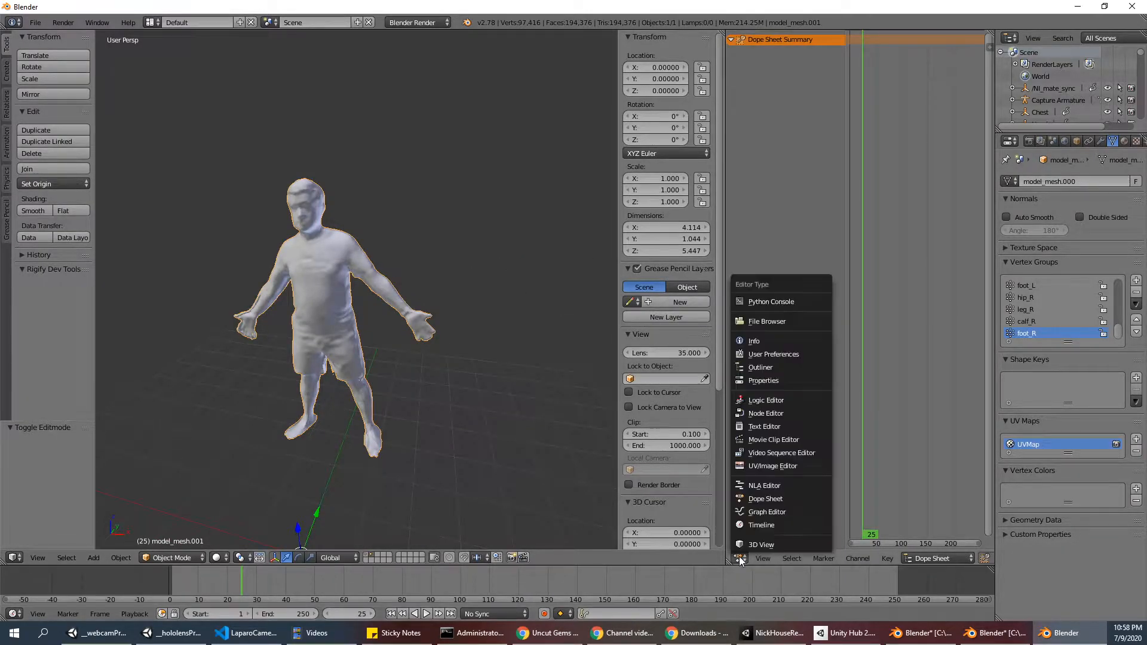
{"action": "left_click", "coordinate": [768, 425]}
{"action": "left_click", "coordinate": [881, 558]}
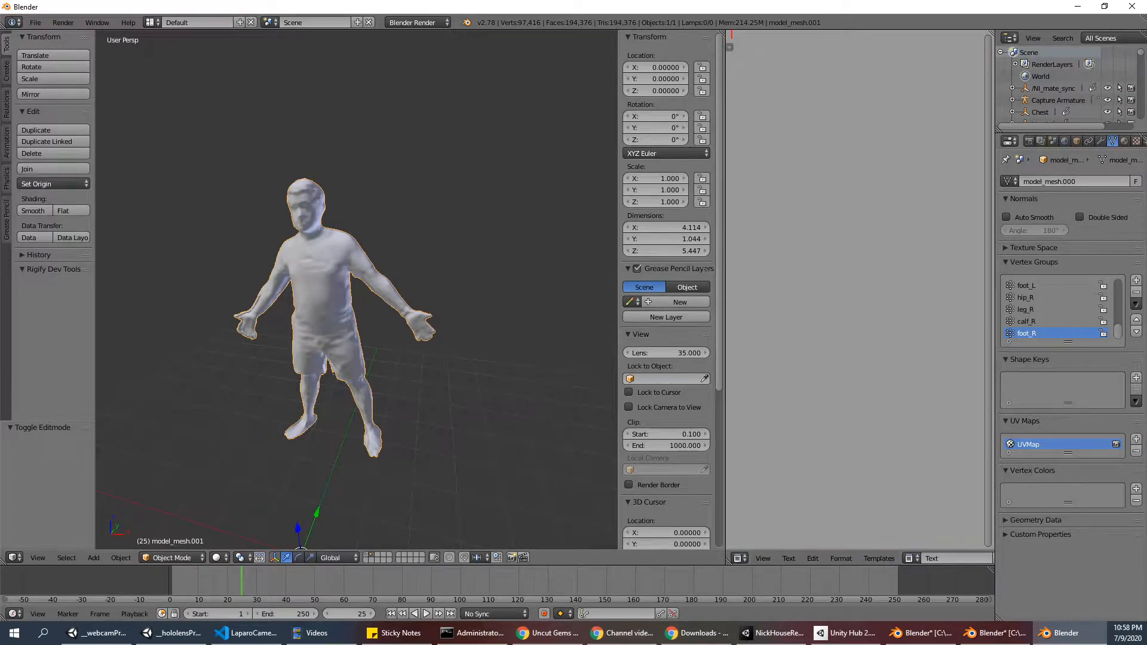
Paste the Screencast Keys script into the new text block, run it and start the key display
{"action": "key", "text": "ctrl+v"}
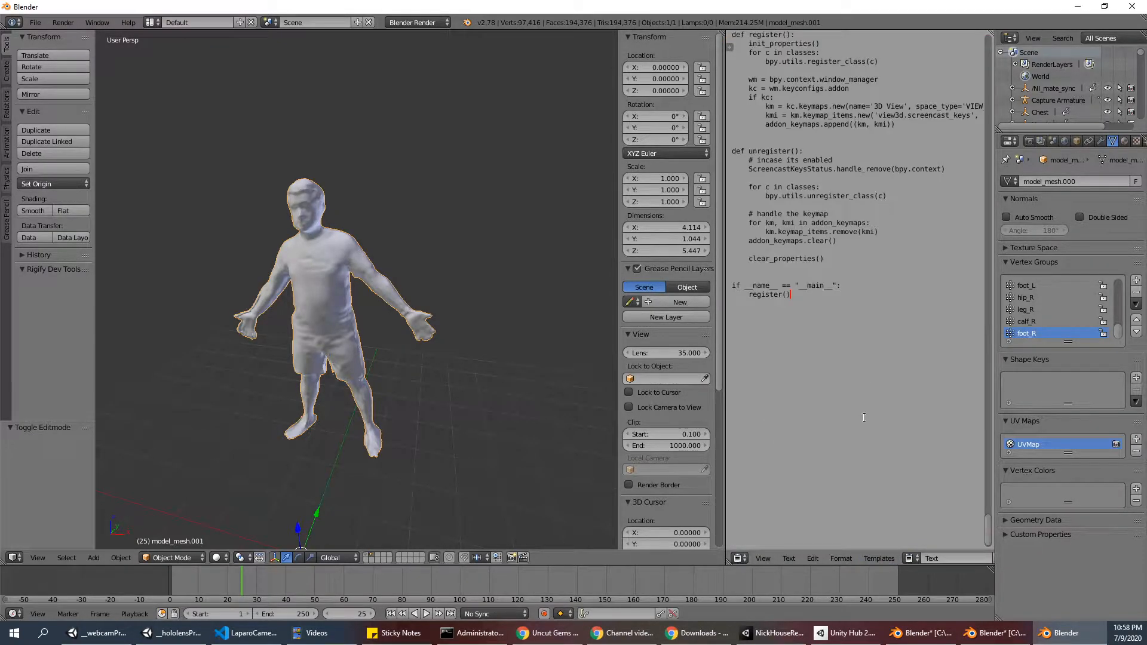
{"action": "scroll", "coordinate": [865, 417], "scroll_direction": "up", "scroll_amount": 7}
{"action": "left_click", "coordinate": [789, 558]}
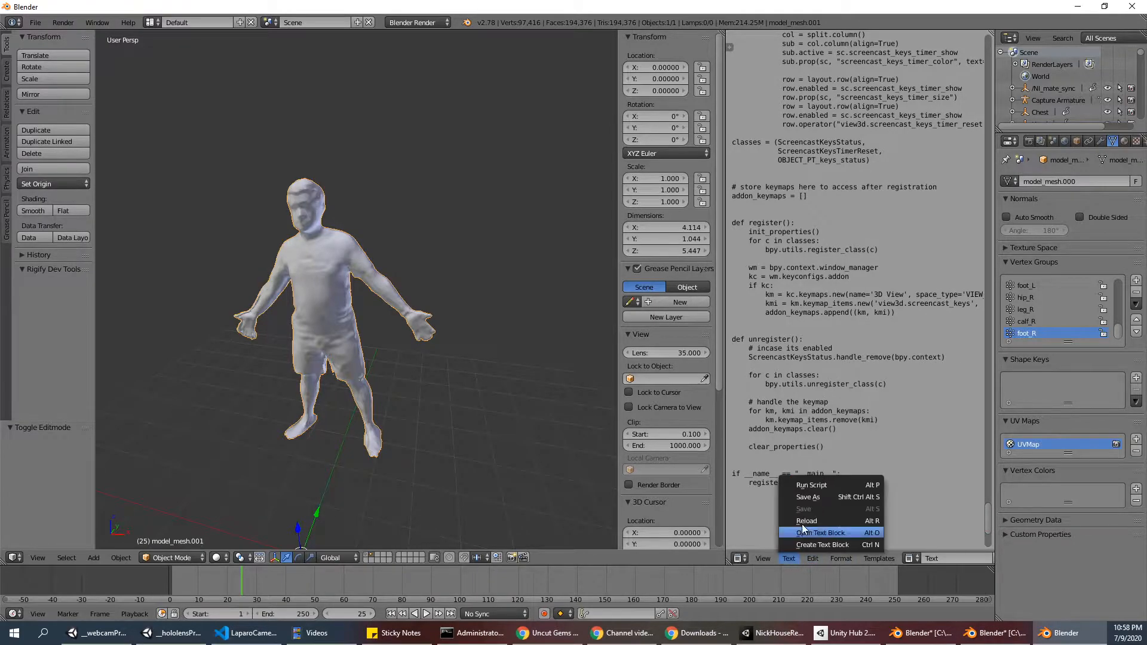
{"action": "left_click", "coordinate": [811, 484]}
{"action": "scroll", "coordinate": [708, 509], "scroll_direction": "down", "scroll_amount": 8}
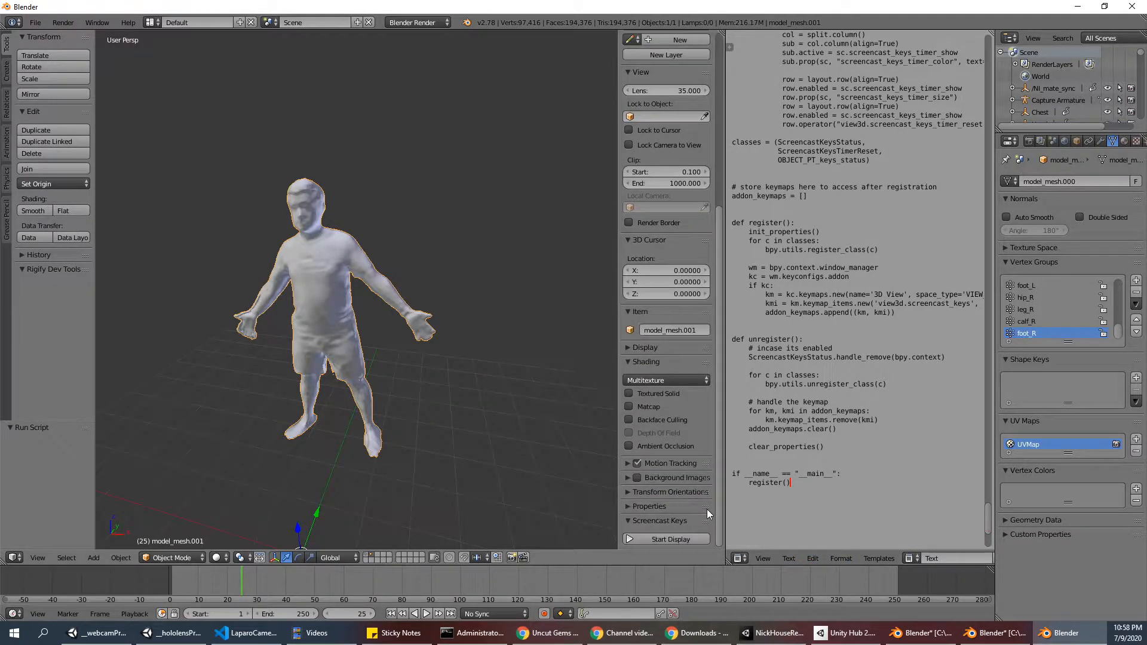
{"action": "left_click", "coordinate": [706, 540]}
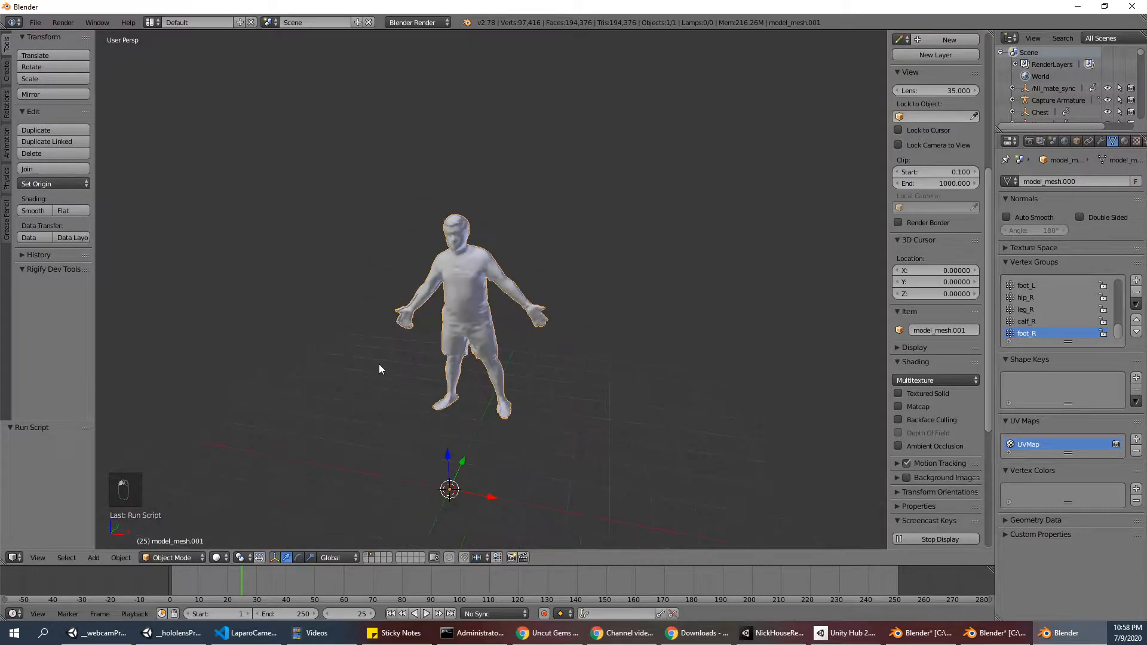
Set the body mesh's origin to its geometry
{"action": "middle_click_drag", "start_coordinate": [379, 363], "coordinate": [418, 323]}
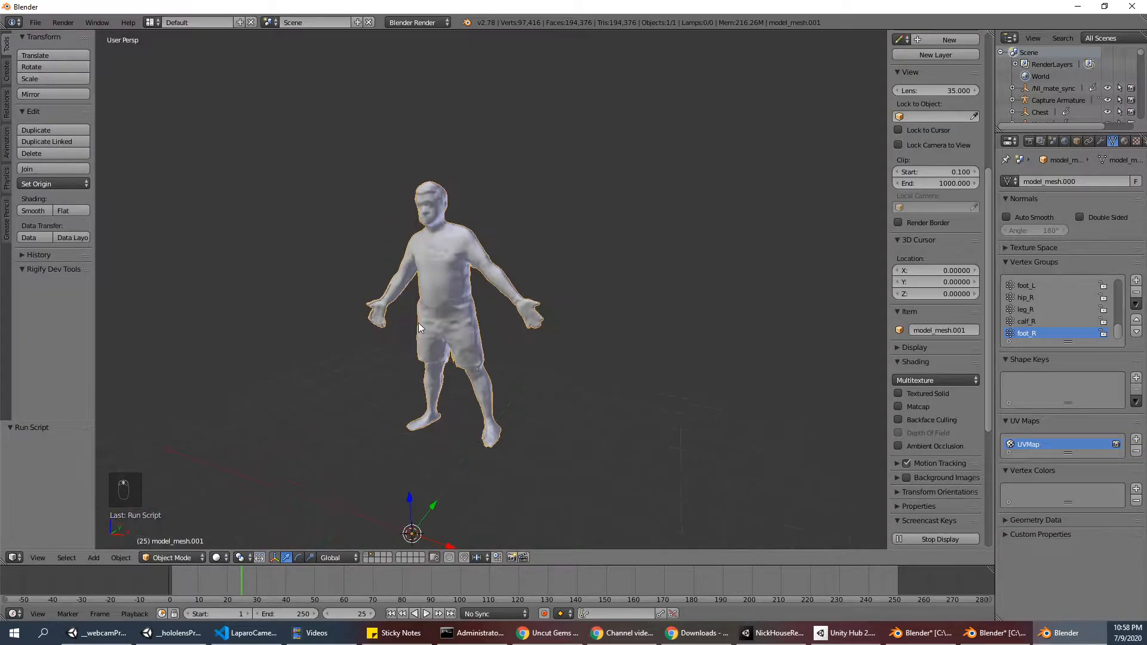
{"action": "key", "text": "ctrl+alt+shift+c"}
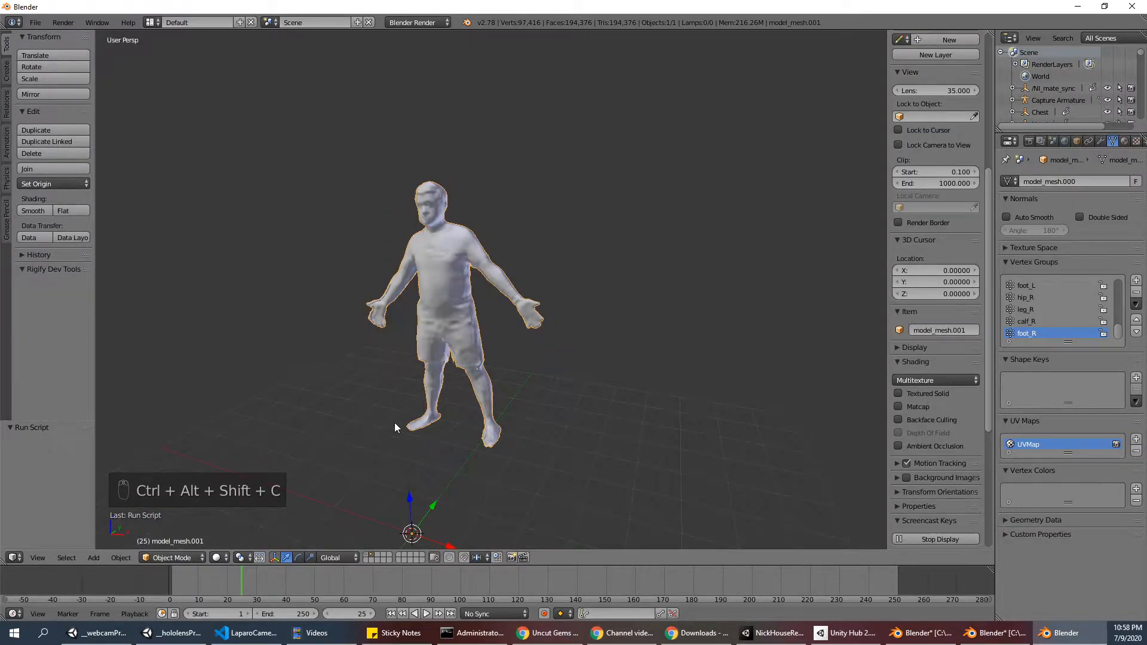
{"action": "key", "text": "ctrl+alt+shift+c"}
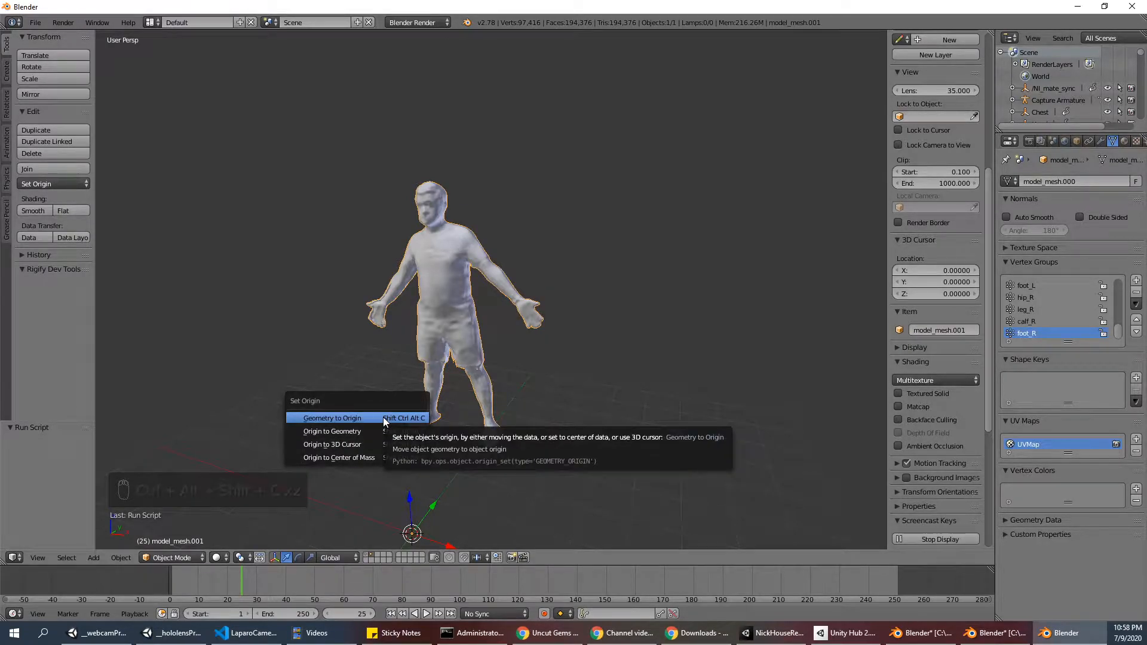
{"action": "left_click", "coordinate": [381, 427]}
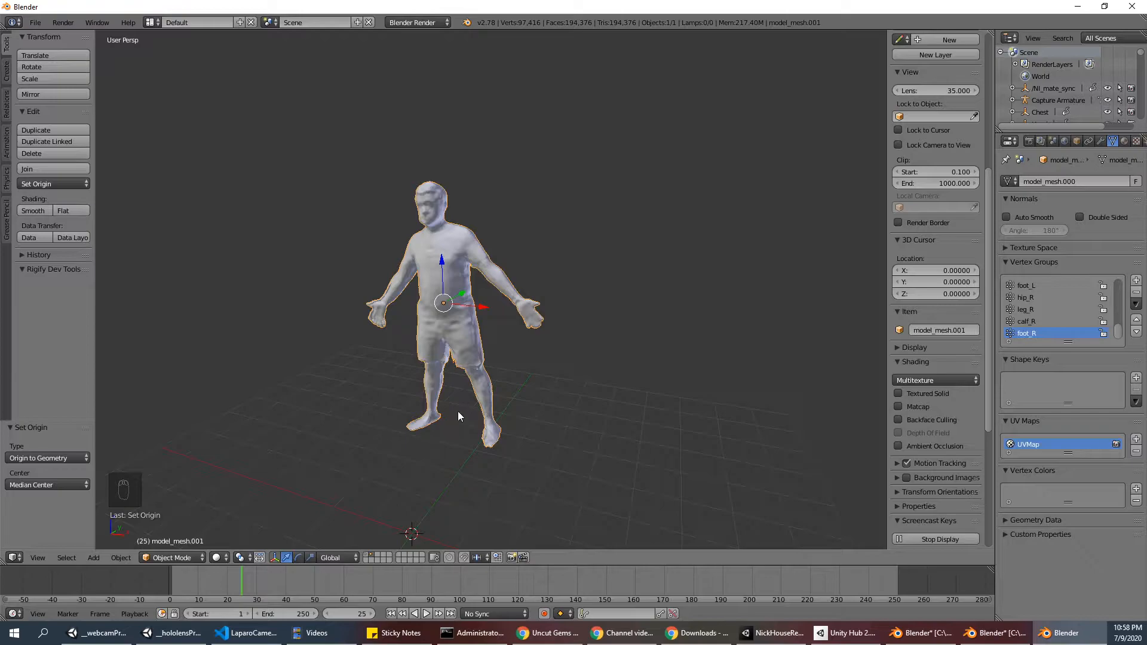
{"action": "middle_click_drag", "start_coordinate": [457, 411], "coordinate": [450, 388]}
{"action": "scroll", "coordinate": [449, 237], "scroll_direction": "up", "scroll_amount": 4}
{"action": "middle_click_drag", "start_coordinate": [466, 274], "coordinate": [552, 279]}
{"action": "scroll", "coordinate": [553, 278], "scroll_direction": "down", "scroll_amount": 3}
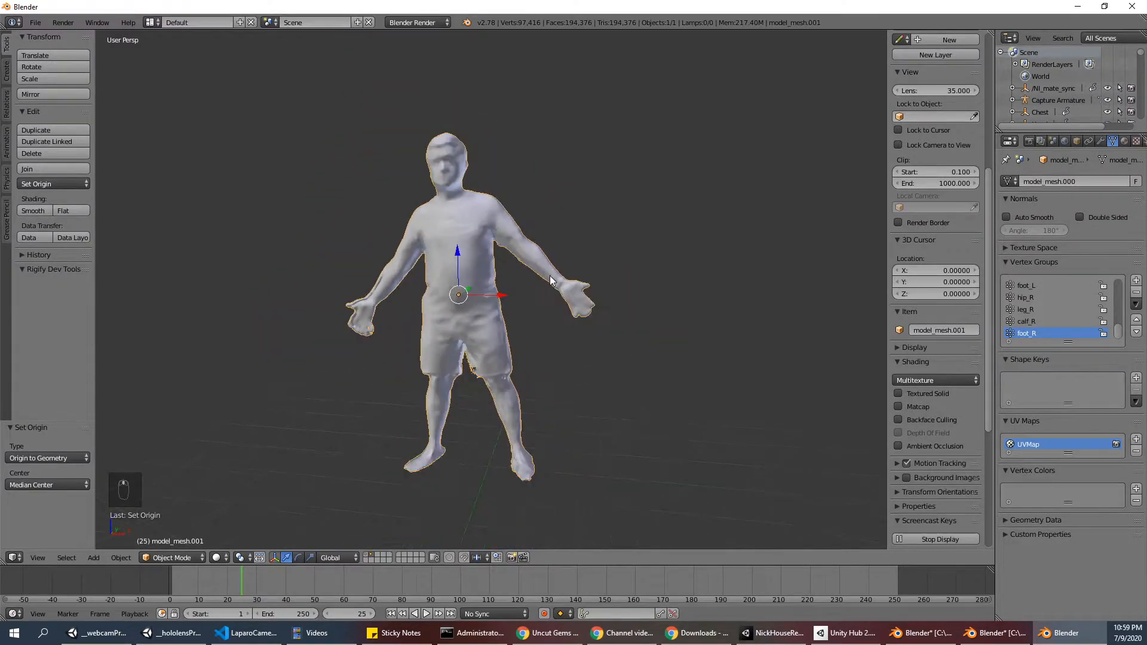
{"action": "key", "text": "g"}
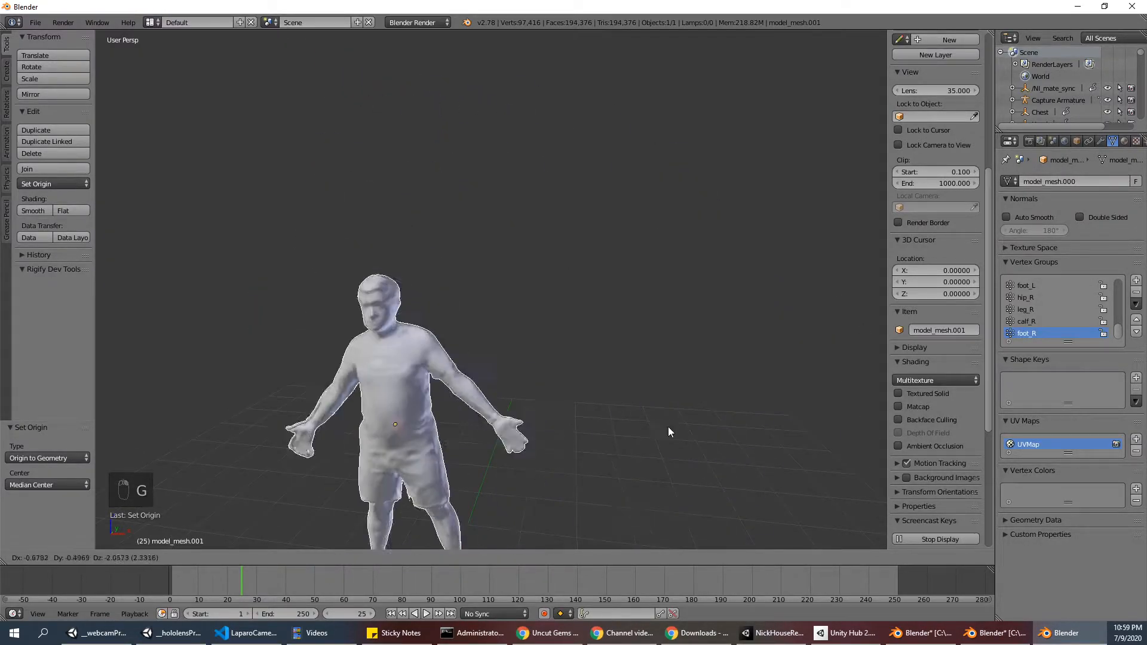
{"action": "right_click", "coordinate": [618, 266]}
{"action": "scroll", "coordinate": [586, 269], "scroll_direction": "up", "scroll_amount": 1}
{"action": "scroll", "coordinate": [455, 289], "scroll_direction": "down", "scroll_amount": 4}
{"action": "middle_click_drag", "start_coordinate": [466, 399], "coordinate": [575, 388]}
Add a Human (Meta-Rig) armature at the 3D cursor near the body mesh
{"action": "key", "text": "ctrl+a"}
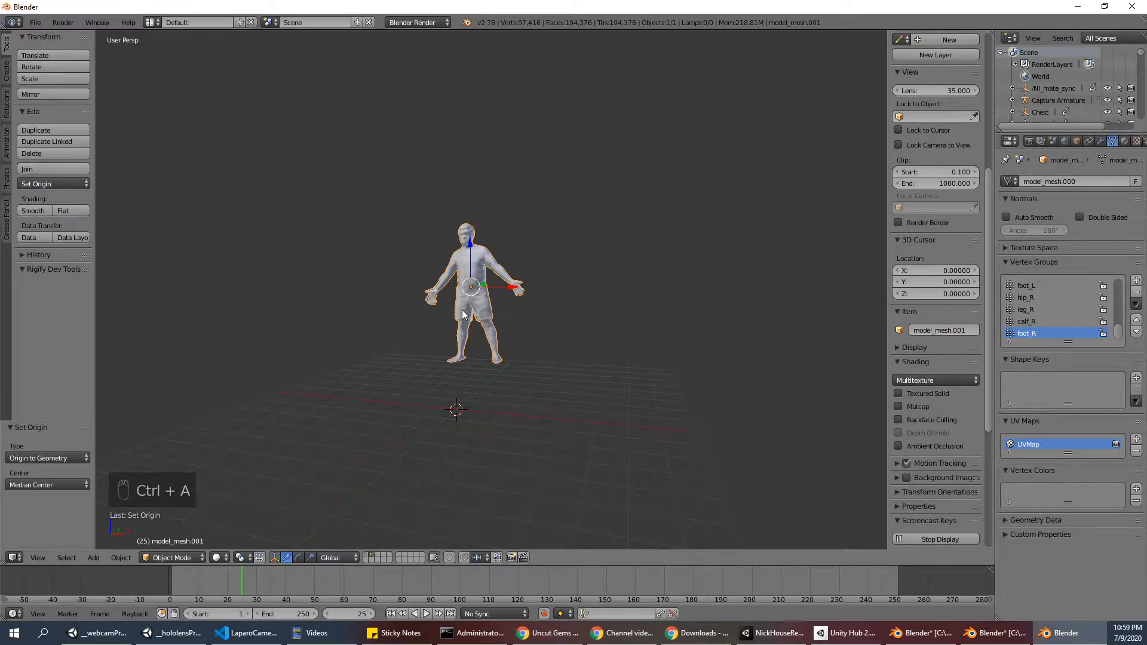
{"action": "key", "text": "shift+a"}
{"action": "mouse_move", "coordinate": [410, 388]}
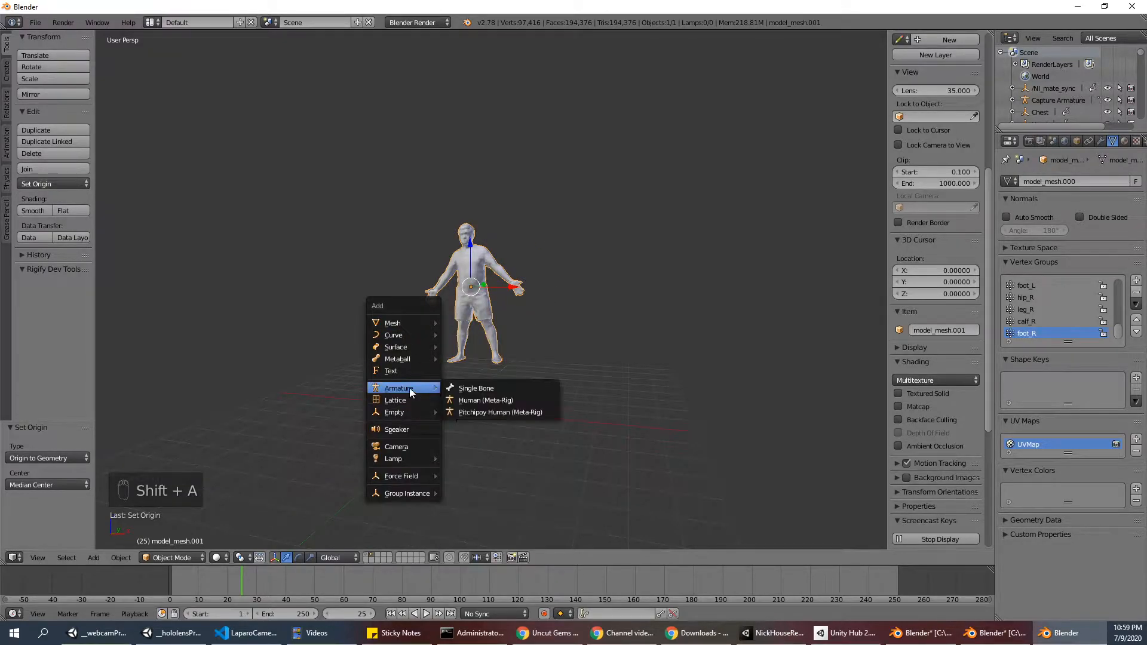
{"action": "left_click", "coordinate": [480, 400]}
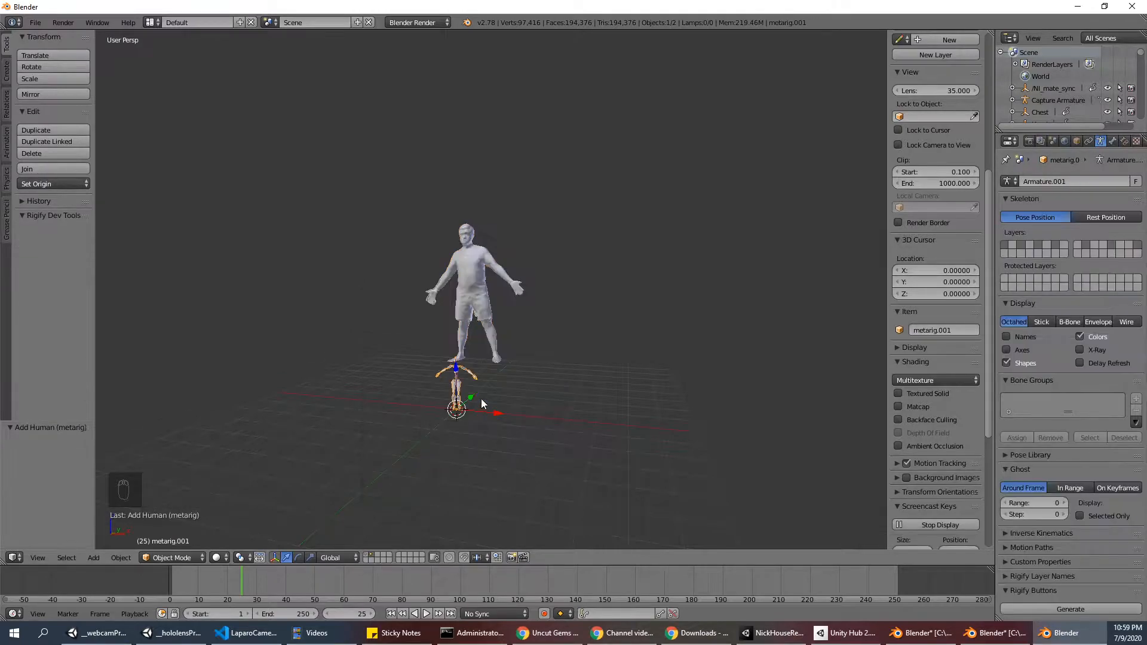
Move the body mesh about 1.591 units down along Z towards the ground
{"action": "right_click", "coordinate": [480, 278]}
{"action": "middle_click_drag", "start_coordinate": [484, 281], "coordinate": [454, 272]}
{"action": "left_click_drag", "start_coordinate": [445, 246], "coordinate": [445, 284]}
{"action": "middle_click_drag", "start_coordinate": [445, 284], "coordinate": [526, 294]}
{"action": "scroll", "coordinate": [436, 262], "scroll_direction": "up", "scroll_amount": 1}
{"action": "scroll", "coordinate": [522, 260], "scroll_direction": "up", "scroll_amount": 1}
{"action": "scroll", "coordinate": [463, 294], "scroll_direction": "down", "scroll_amount": 2}
Add a plane at the 3D cursor and scale it up by about 4.006 as a ground reference
{"action": "left_click", "coordinate": [8, 74]}
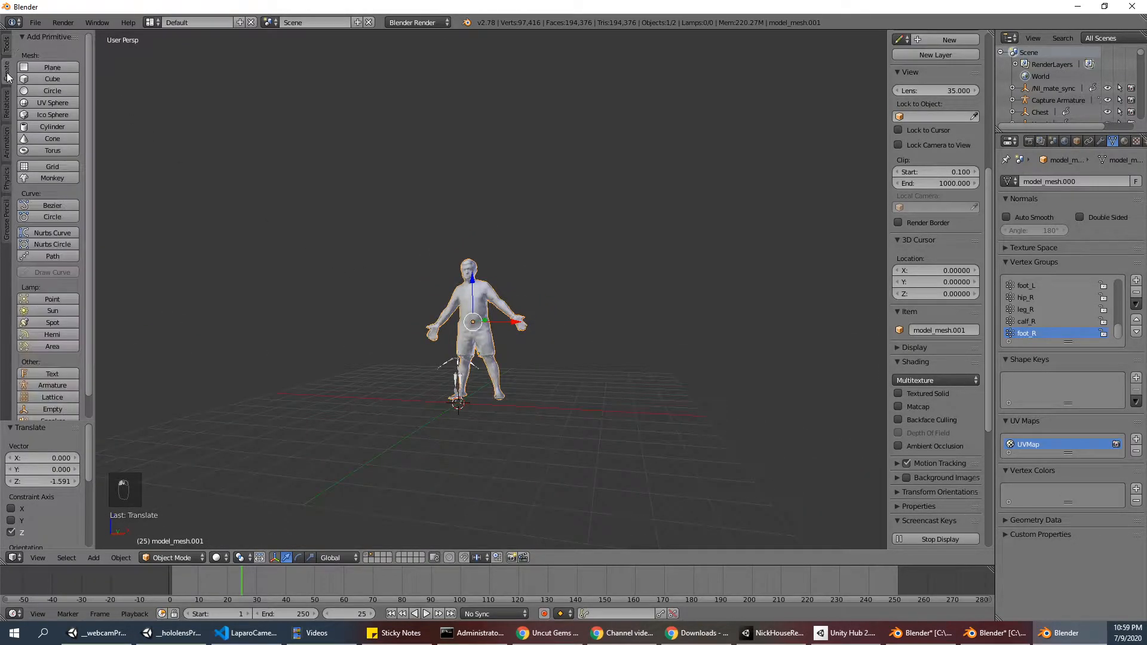
{"action": "left_click", "coordinate": [52, 67]}
{"action": "scroll", "coordinate": [647, 389], "scroll_direction": "up", "scroll_amount": 2}
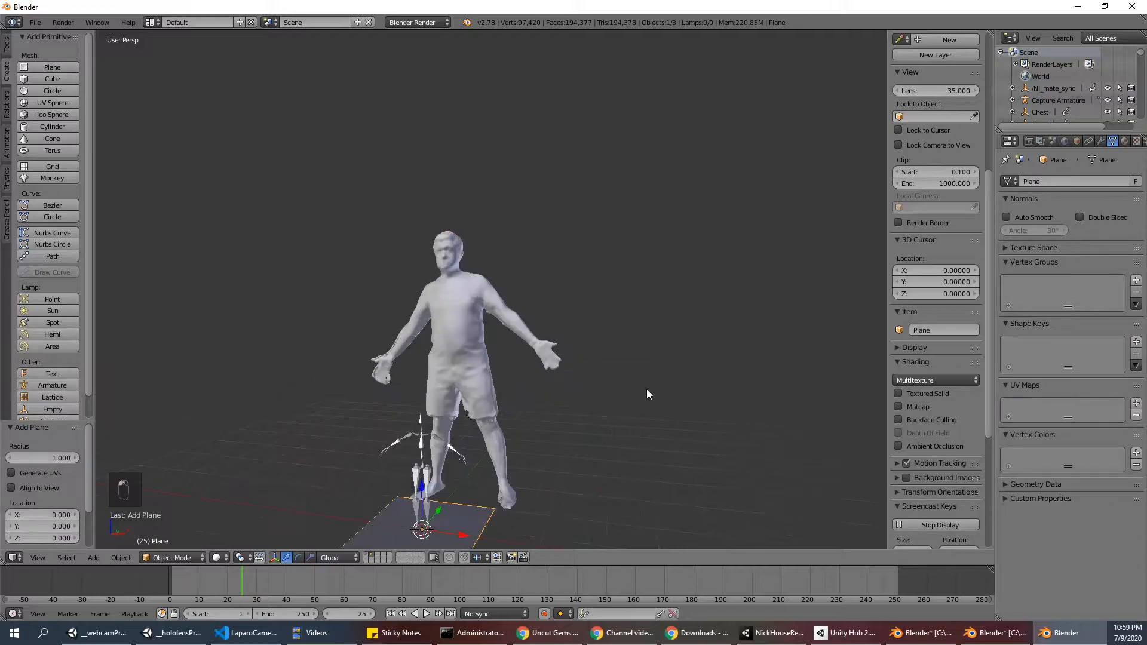
{"action": "key", "text": "s"}
{"action": "left_click", "coordinate": [668, 328]}
{"action": "scroll", "coordinate": [537, 490], "scroll_direction": "down", "scroll_amount": 3}
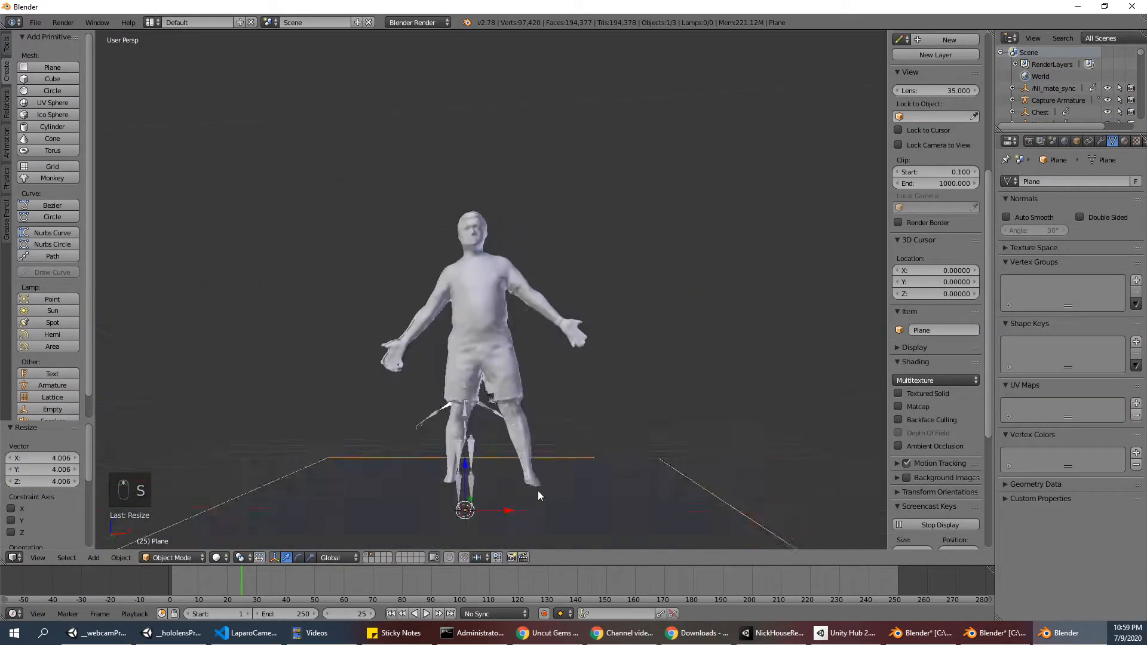
Move the body mesh by about -1.740 along the Y axis, towards the new metarig
{"action": "right_click", "coordinate": [504, 358]}
{"action": "middle_click_drag", "start_coordinate": [504, 359], "coordinate": [476, 314]}
{"action": "key", "text": "g"}
{"action": "key", "text": "y"}
{"action": "left_click", "coordinate": [368, 350]}
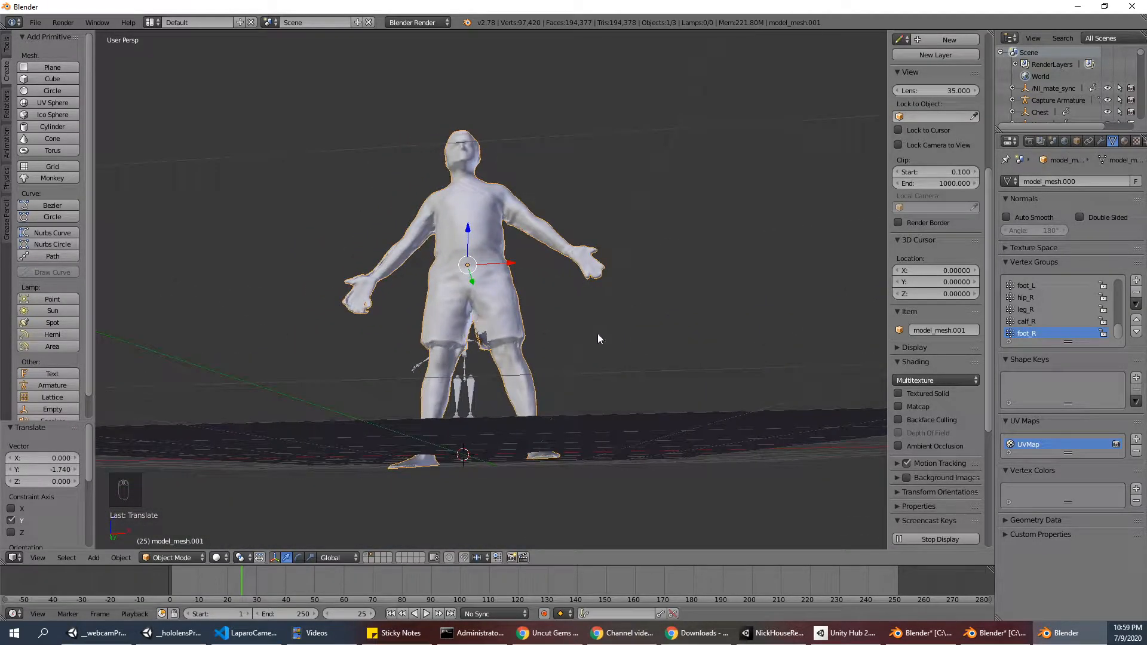
Rotate the body mesh by about 2.5 degrees around the global Y axis so both feet sit level
{"action": "key", "text": "r"}
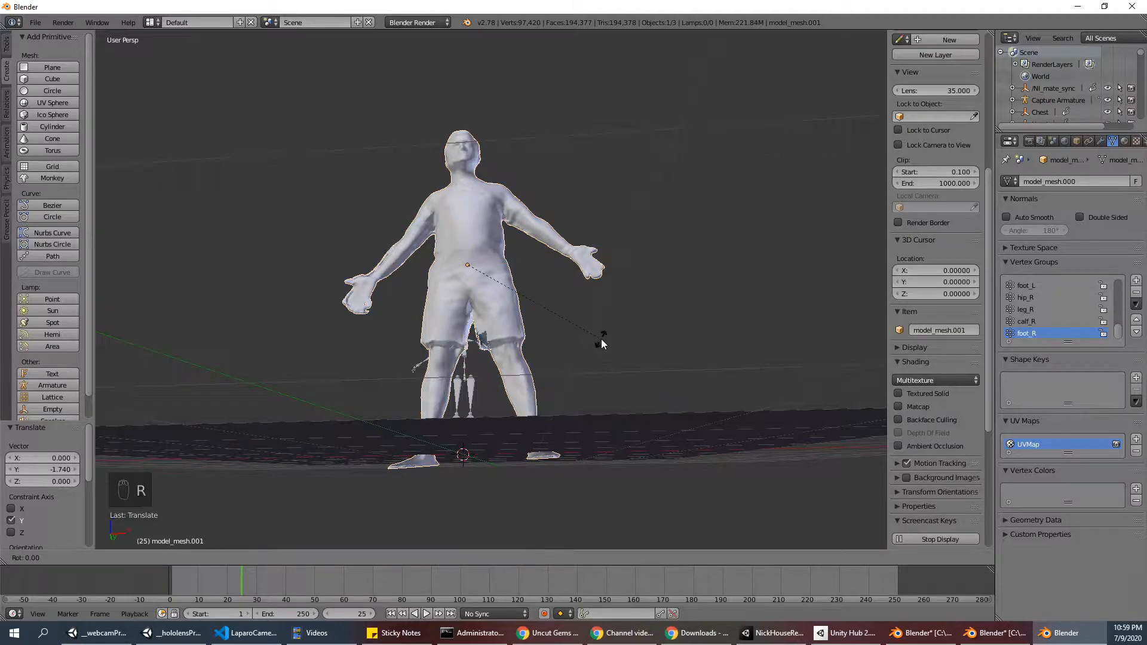
{"action": "key", "text": "y"}
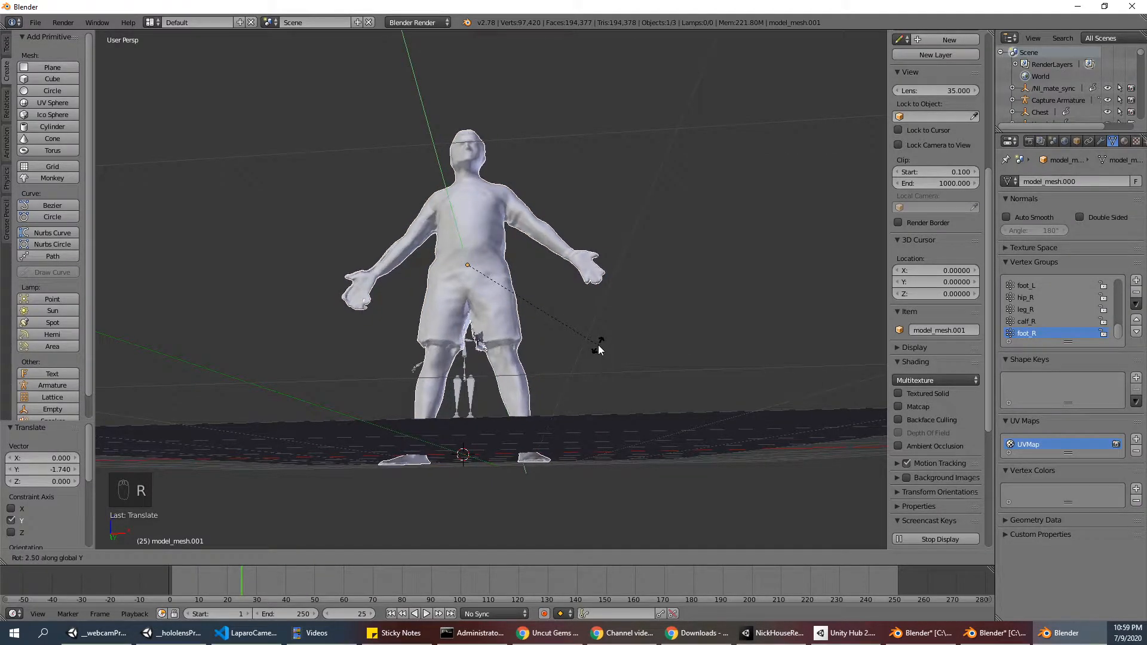
{"action": "left_click", "coordinate": [598, 345]}
{"action": "middle_click_drag", "start_coordinate": [602, 346], "coordinate": [597, 353]}
Nudge the body mesh slightly along Z and by about -0.106 along X to center it on the metarig
{"action": "left_click_drag", "start_coordinate": [478, 237], "coordinate": [482, 230]}
{"action": "middle_click_drag", "start_coordinate": [482, 231], "coordinate": [510, 263]}
{"action": "left_click_drag", "start_coordinate": [520, 295], "coordinate": [512, 296]}
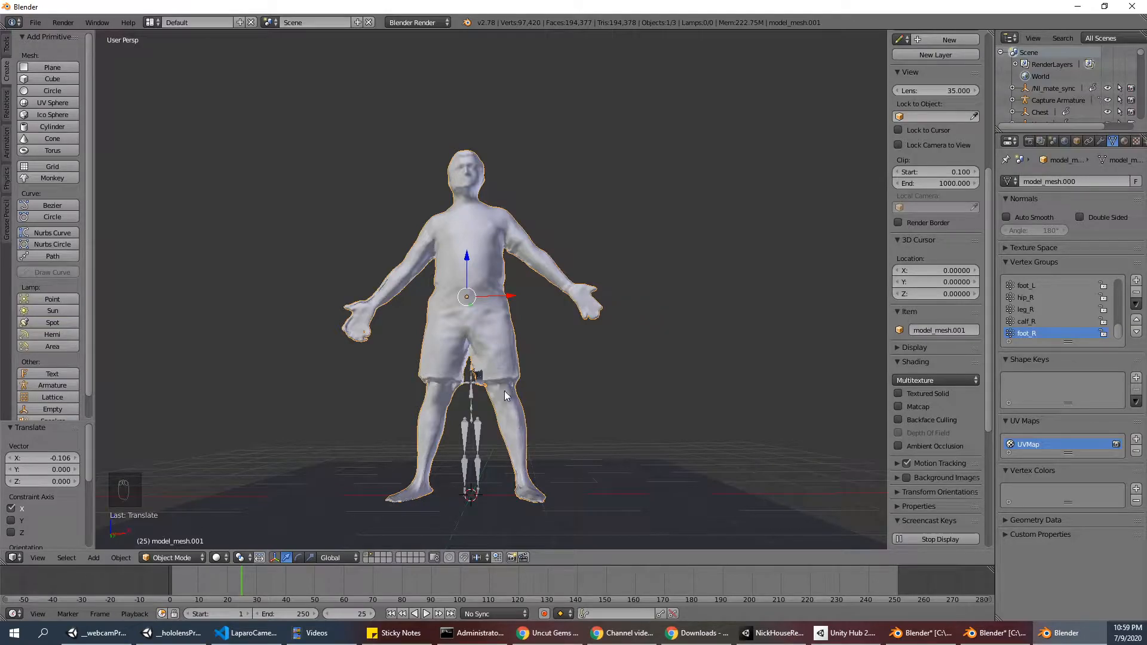
{"action": "key", "text": "s"}
{"action": "right_click", "coordinate": [695, 346]}
{"action": "middle_click_drag", "start_coordinate": [693, 346], "coordinate": [487, 383]}
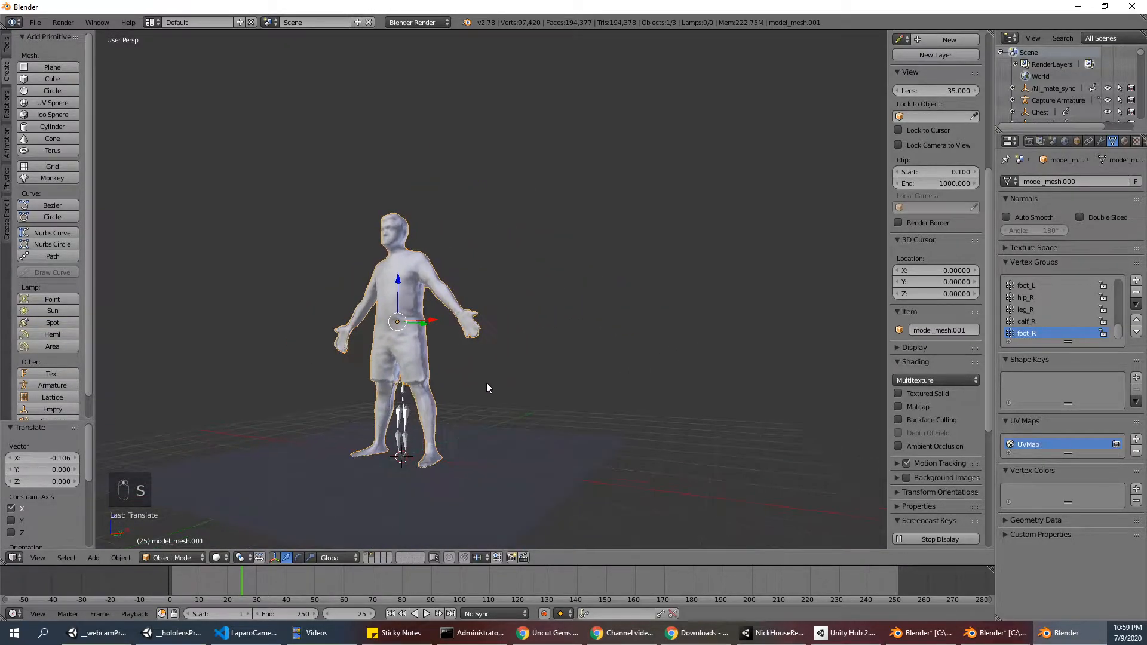
{"action": "scroll", "coordinate": [415, 404], "scroll_direction": "down", "scroll_amount": 3}
{"action": "scroll", "coordinate": [431, 362], "scroll_direction": "down", "scroll_amount": 3}
{"action": "middle_click_drag", "start_coordinate": [415, 379], "coordinate": [509, 409]}
{"action": "scroll", "coordinate": [431, 361], "scroll_direction": "up", "scroll_amount": 3}
Select the new metarig and compare it with the capture rig on the neighbouring layer
{"action": "right_click", "coordinate": [426, 396]}
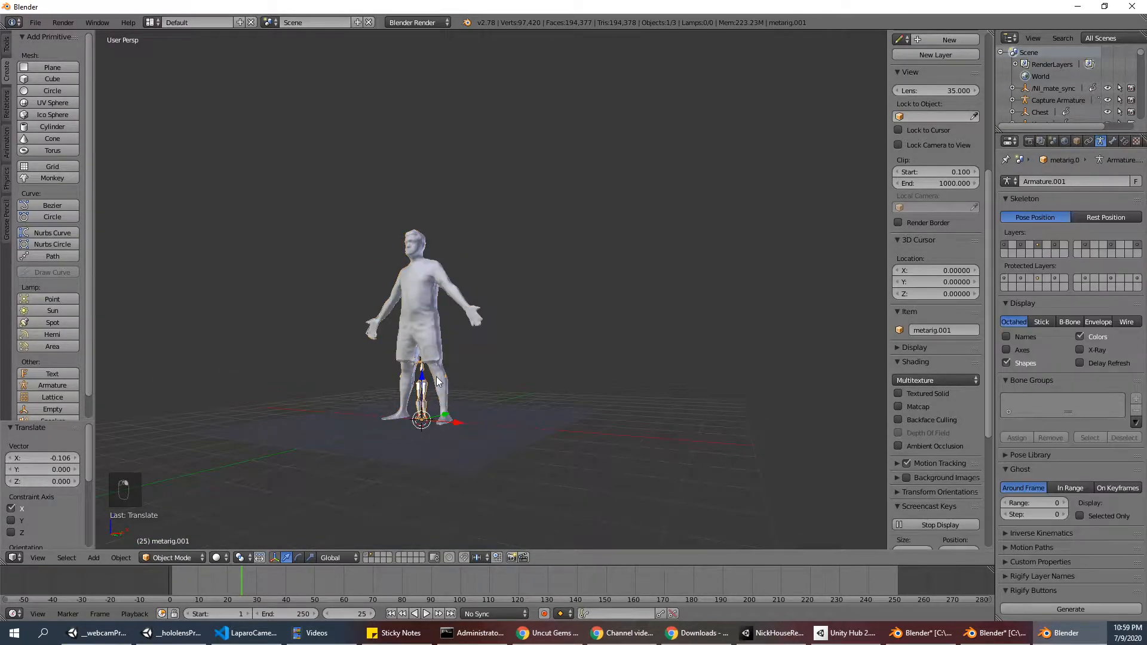
{"action": "scroll", "coordinate": [436, 377], "scroll_direction": "up", "scroll_amount": 2}
{"action": "scroll", "coordinate": [473, 494], "scroll_direction": "down", "scroll_amount": 3}
{"action": "middle_click_drag", "start_coordinate": [472, 494], "coordinate": [440, 472]}
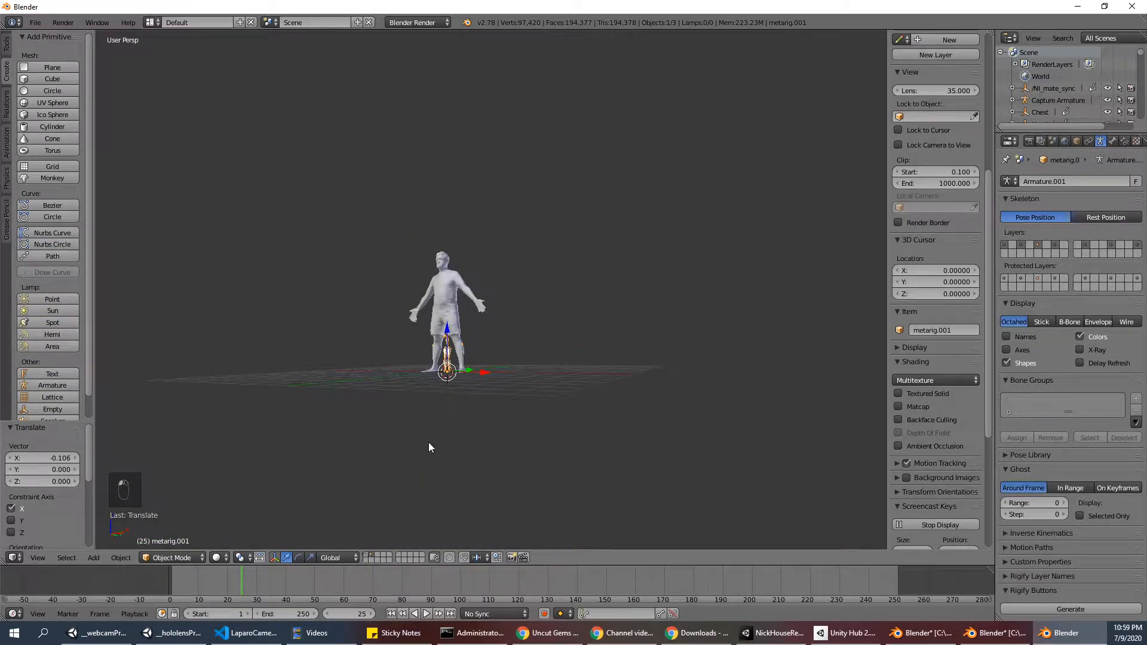
{"action": "left_click", "coordinate": [367, 555]}
{"action": "scroll", "coordinate": [417, 420], "scroll_direction": "down", "scroll_amount": 4}
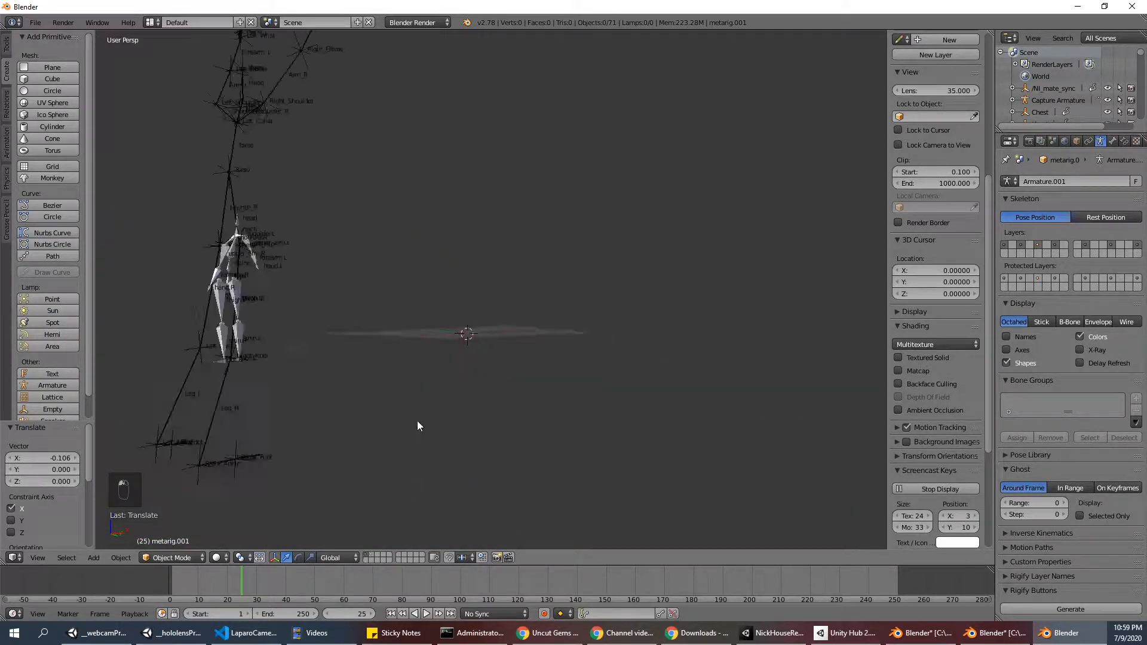
{"action": "left_click", "coordinate": [373, 555]}
{"action": "scroll", "coordinate": [426, 408], "scroll_direction": "up", "scroll_amount": 8}
{"action": "middle_click_drag", "start_coordinate": [427, 408], "coordinate": [561, 387]}
Scale the new metarig up by about 1.399 and by another 1.798 towards the body mesh's height
{"action": "key", "text": "s"}
{"action": "left_click", "coordinate": [700, 362]}
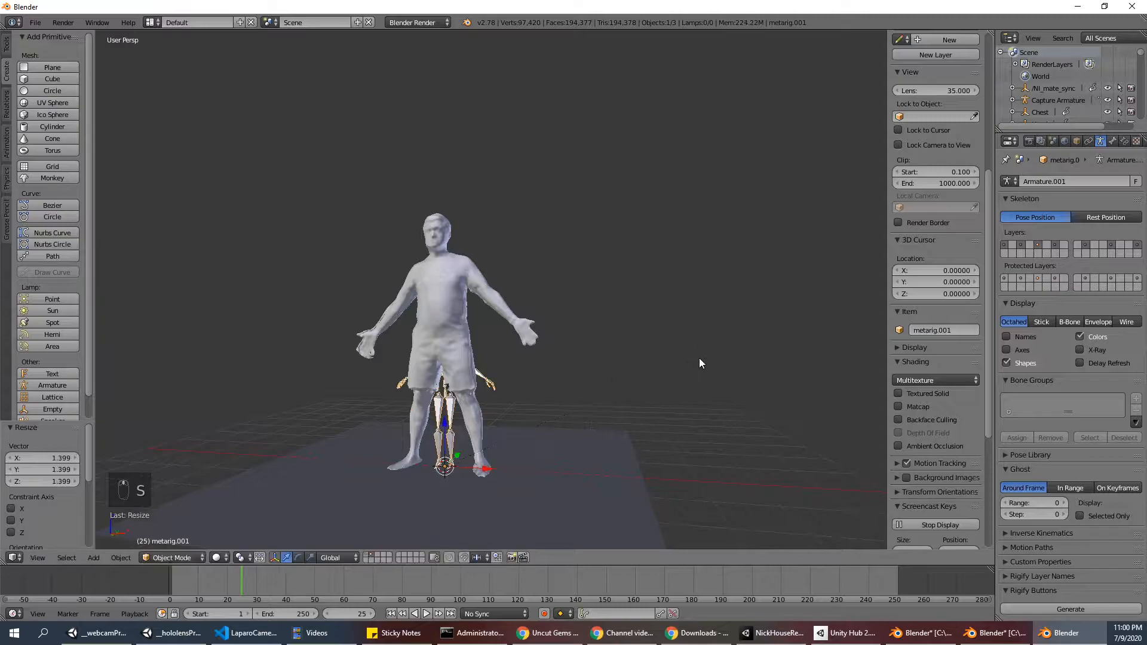
{"action": "key", "text": "s"}
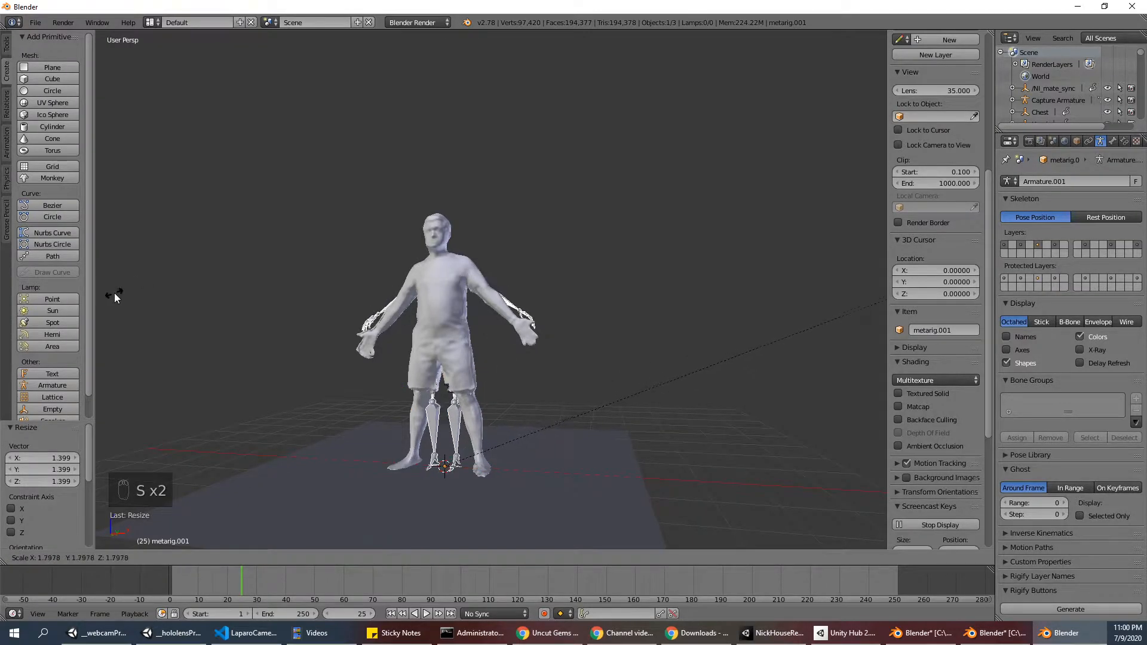
{"action": "left_click", "coordinate": [120, 294]}
Enable X-Ray for the metarig and scale it up by a further 1.066 to reach into the head
{"action": "left_click", "coordinate": [1081, 350]}
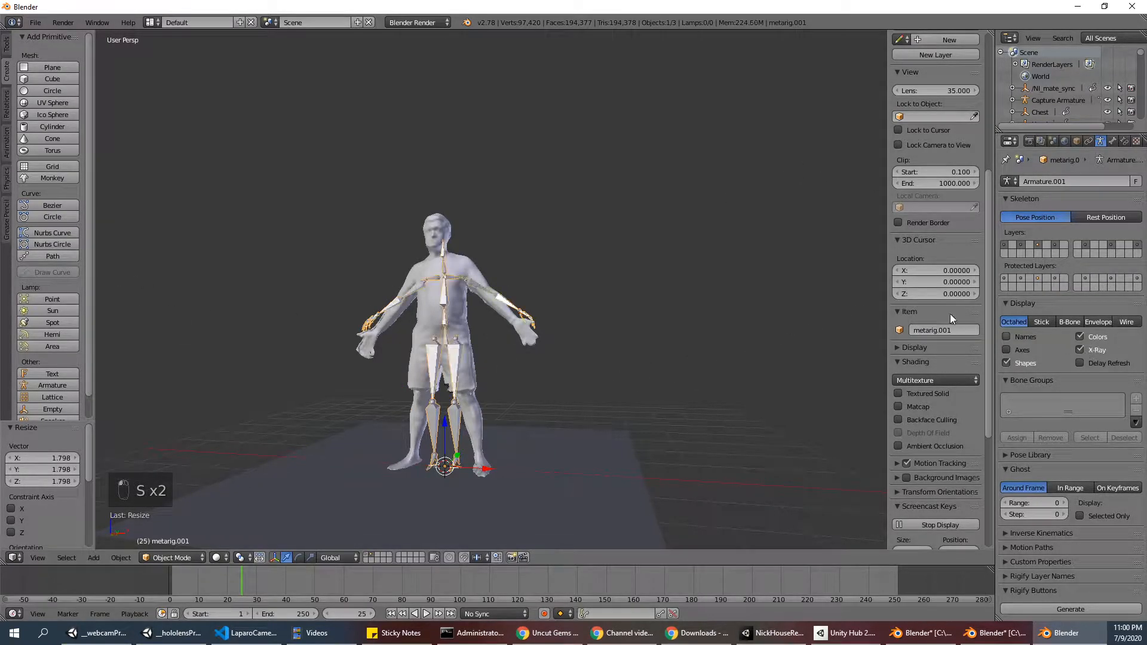
{"action": "scroll", "coordinate": [404, 327], "scroll_direction": "up", "scroll_amount": 5}
{"action": "scroll", "coordinate": [403, 327], "scroll_direction": "down", "scroll_amount": 5}
{"action": "key", "text": "s"}
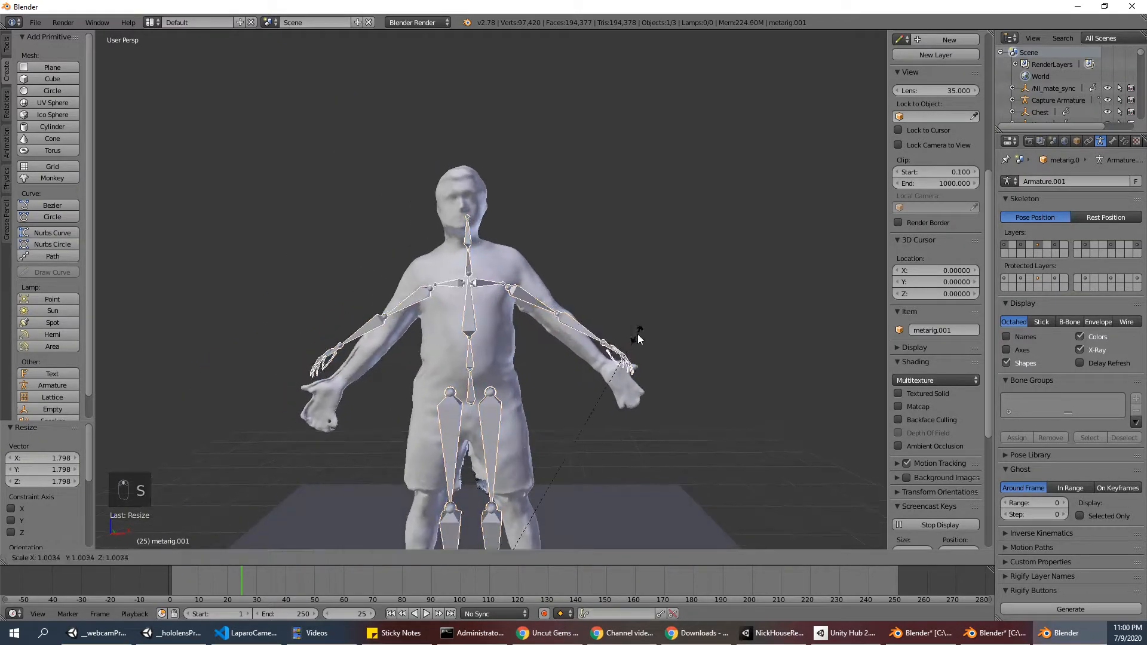
{"action": "left_click", "coordinate": [670, 334]}
{"action": "scroll", "coordinate": [555, 274], "scroll_direction": "down", "scroll_amount": 2}
Delete the ground reference plane under the body mesh
{"action": "right_click", "coordinate": [478, 227]}
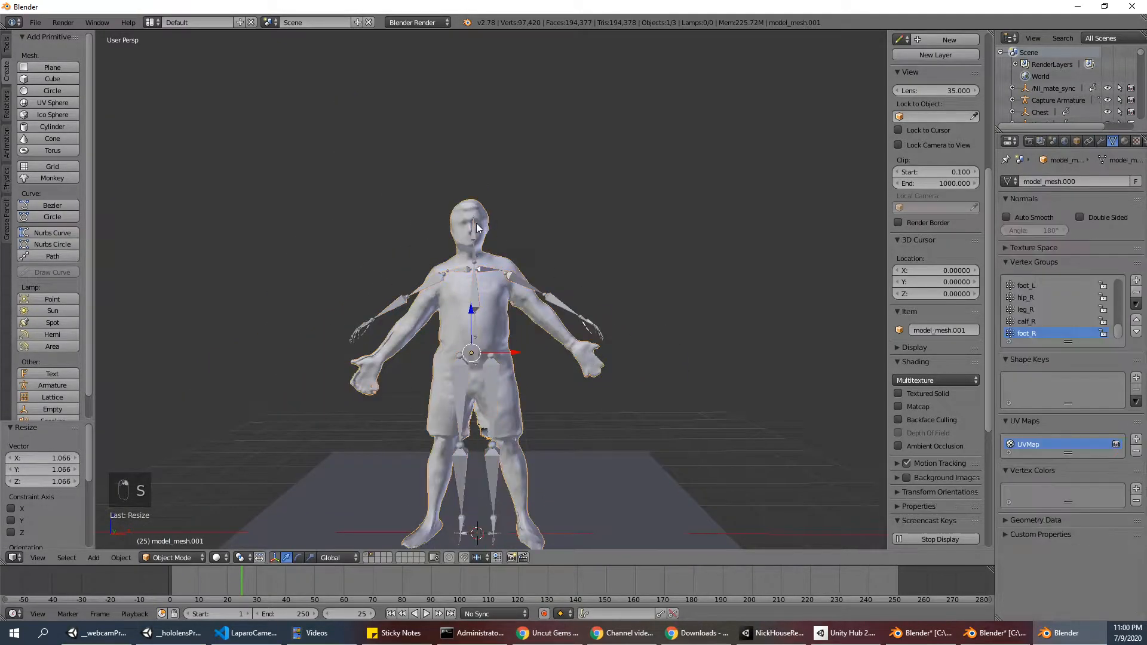
{"action": "scroll", "coordinate": [880, 246], "scroll_direction": "up", "scroll_amount": 12}
{"action": "scroll", "coordinate": [965, 250], "scroll_direction": "up", "scroll_amount": 5}
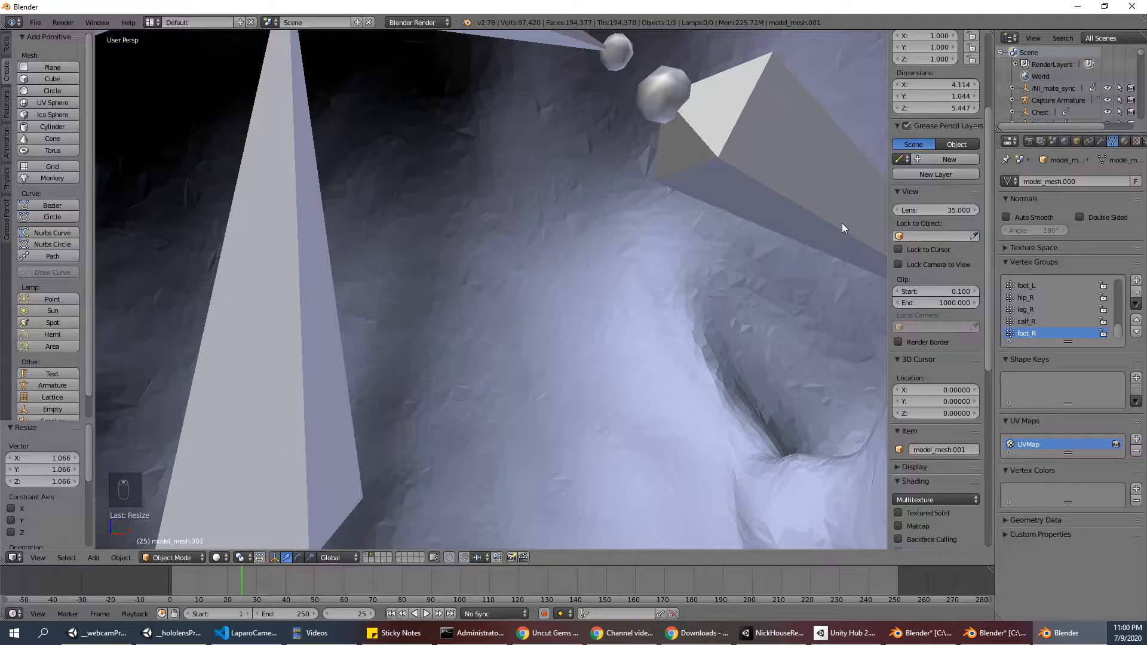
{"action": "scroll", "coordinate": [841, 223], "scroll_direction": "up", "scroll_amount": 5}
{"action": "scroll", "coordinate": [704, 229], "scroll_direction": "down", "scroll_amount": 5}
{"action": "key", "text": "Delete"}
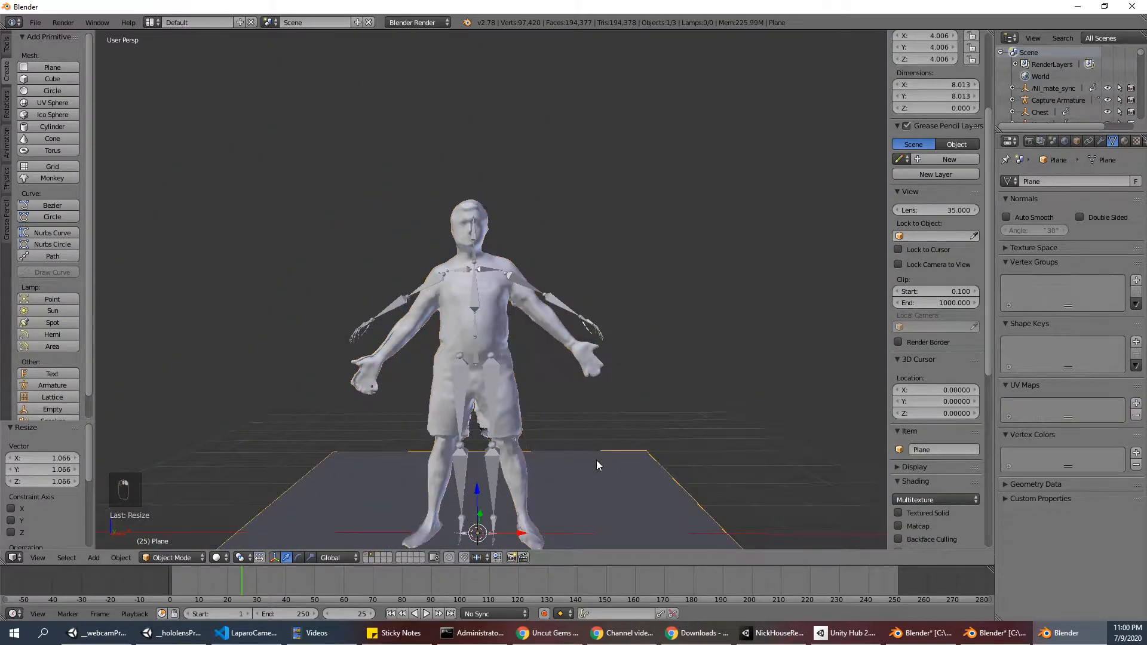
{"action": "left_click", "coordinate": [596, 460]}
{"action": "key", "text": "ctrl+z"}
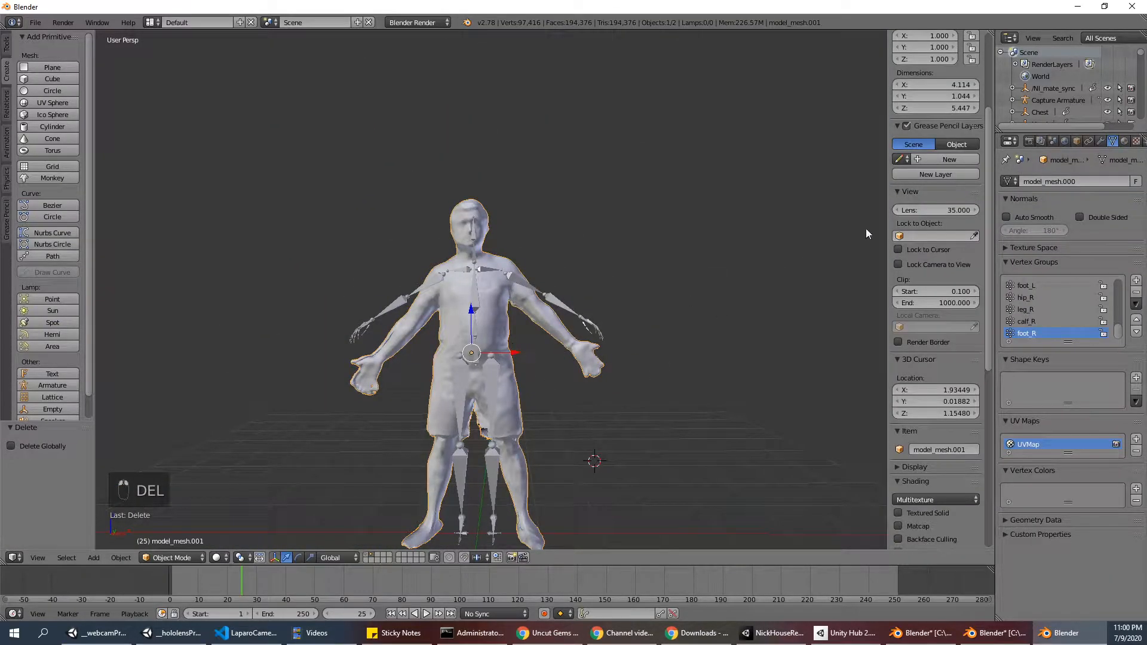
Apply the body mesh's location, rotation and scale
{"action": "scroll", "coordinate": [932, 239], "scroll_direction": "up", "scroll_amount": 6}
{"action": "key", "text": "ctrl+a"}
{"action": "left_click", "coordinate": [659, 232]}
{"action": "key", "text": "ctrl+a"}
{"action": "left_click", "coordinate": [655, 243]}
{"action": "key", "text": "ctrl+a"}
{"action": "left_click", "coordinate": [647, 254]}
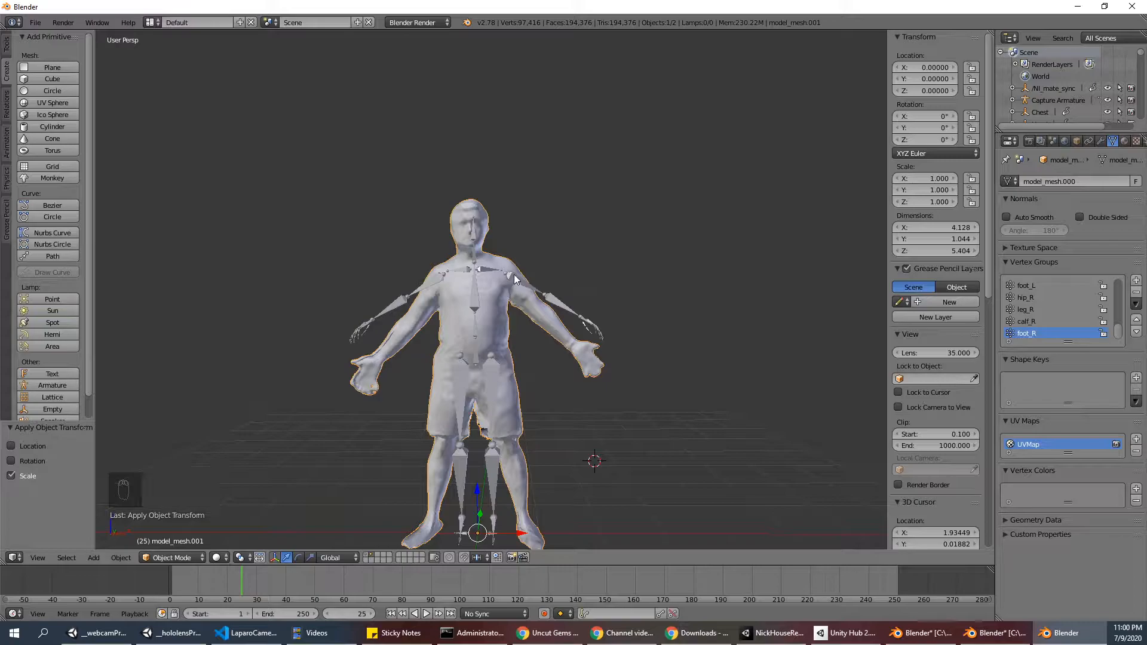
Move the body mesh about 0.039 along X to centre it on the metarig and apply its location
{"action": "right_click", "coordinate": [604, 288]}
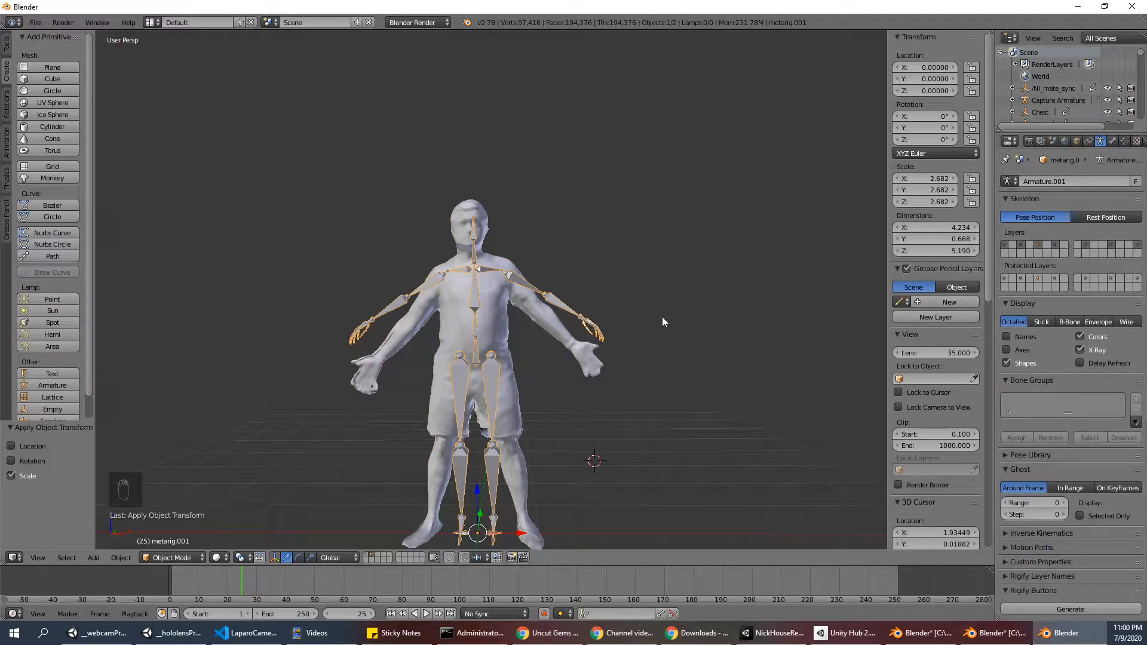
{"action": "right_click", "coordinate": [522, 497]}
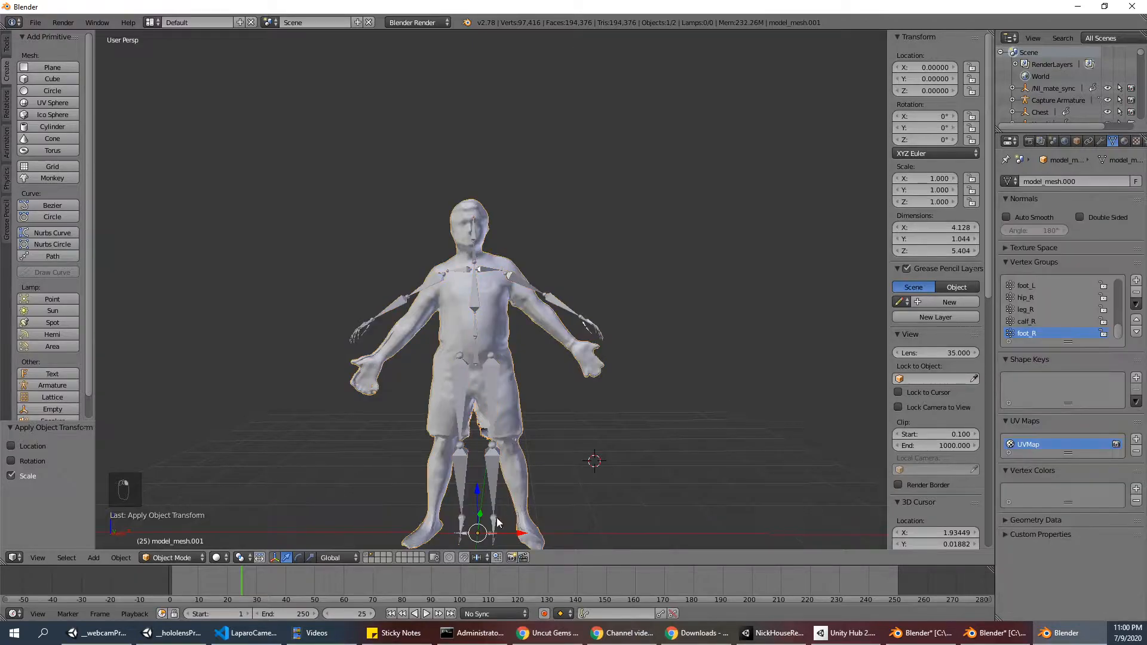
{"action": "left_click_drag", "start_coordinate": [514, 537], "coordinate": [517, 537]}
{"action": "key", "text": "ctrl+a"}
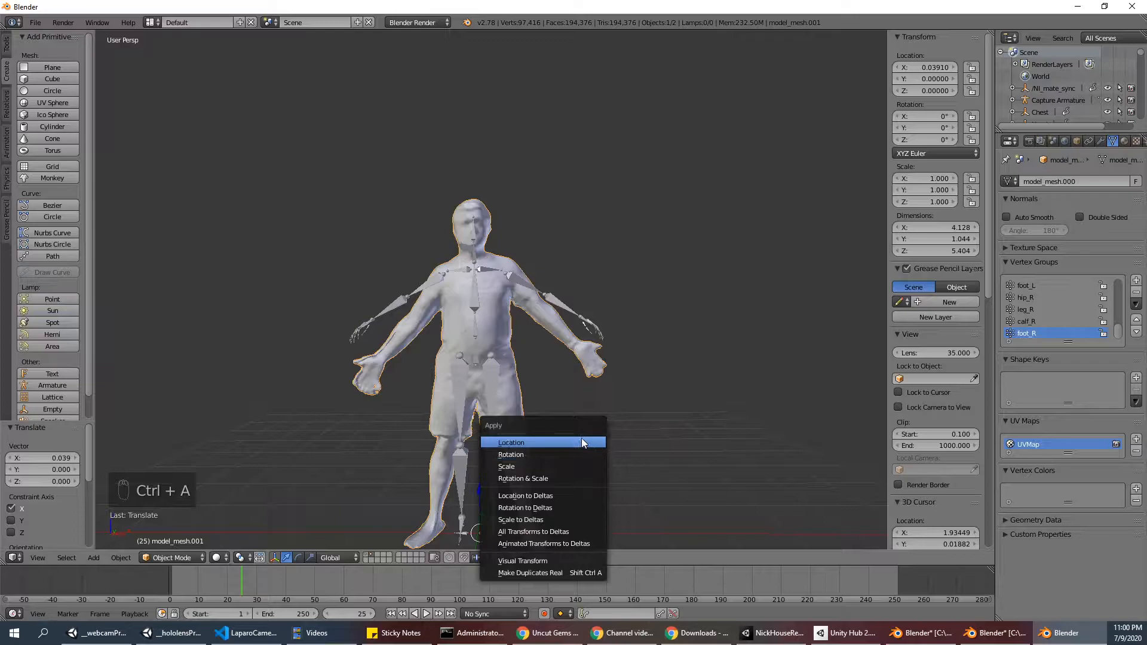
{"action": "left_click", "coordinate": [582, 442]}
Rotate the body mesh by about -1.902° around the X axis to line it up with the metarig
{"action": "right_click", "coordinate": [538, 297]}
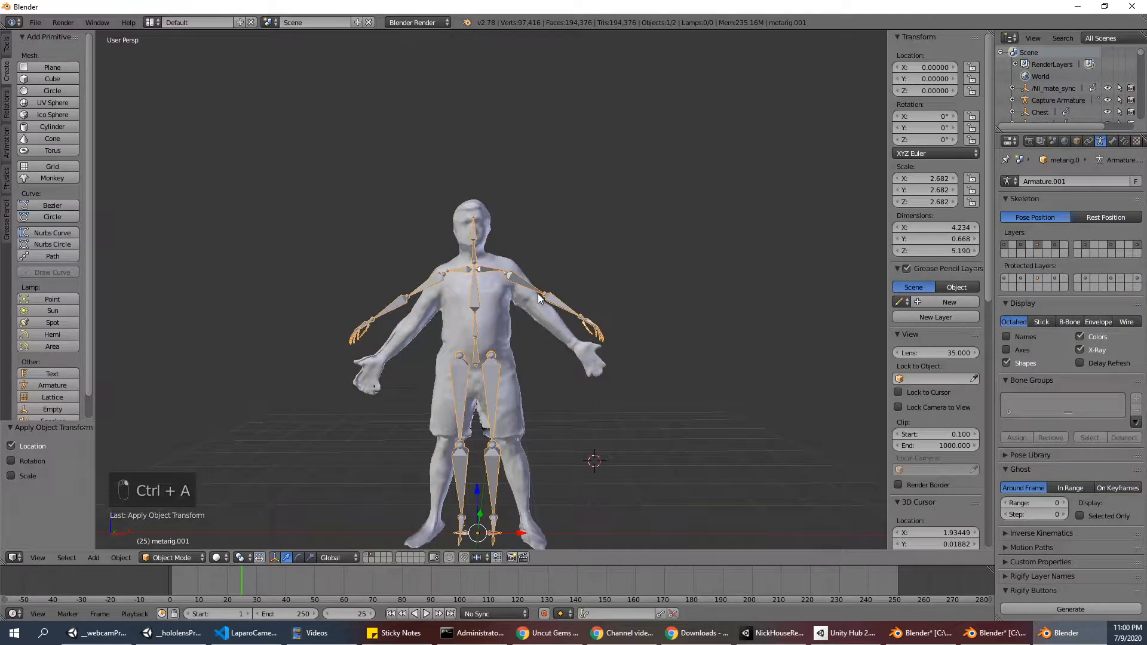
{"action": "middle_click_drag", "start_coordinate": [612, 313], "coordinate": [536, 318]}
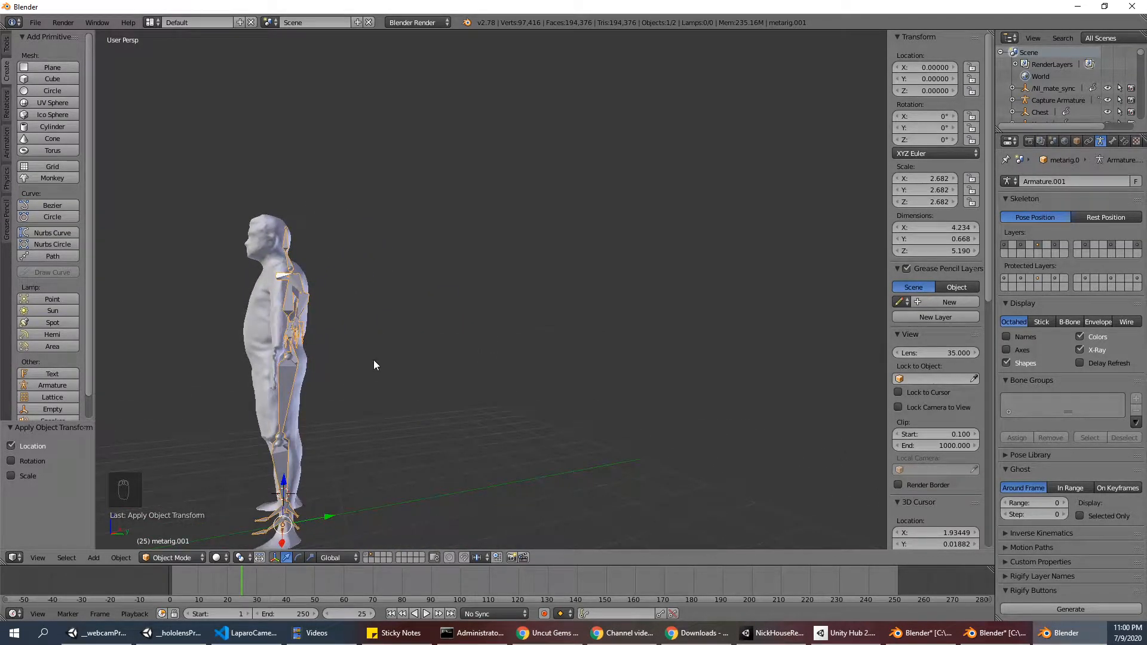
{"action": "right_click", "coordinate": [249, 357]}
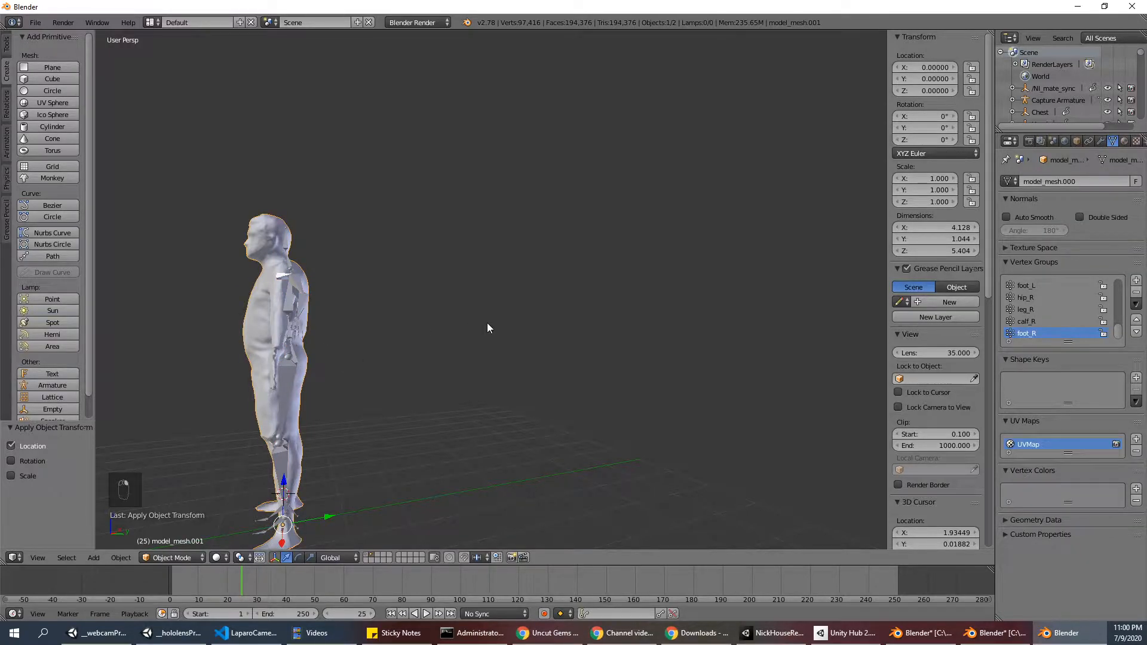
{"action": "key", "text": "r"}
{"action": "key", "text": "x"}
{"action": "left_click", "coordinate": [489, 334]}
{"action": "middle_click_drag", "start_coordinate": [489, 335], "coordinate": [454, 329]}
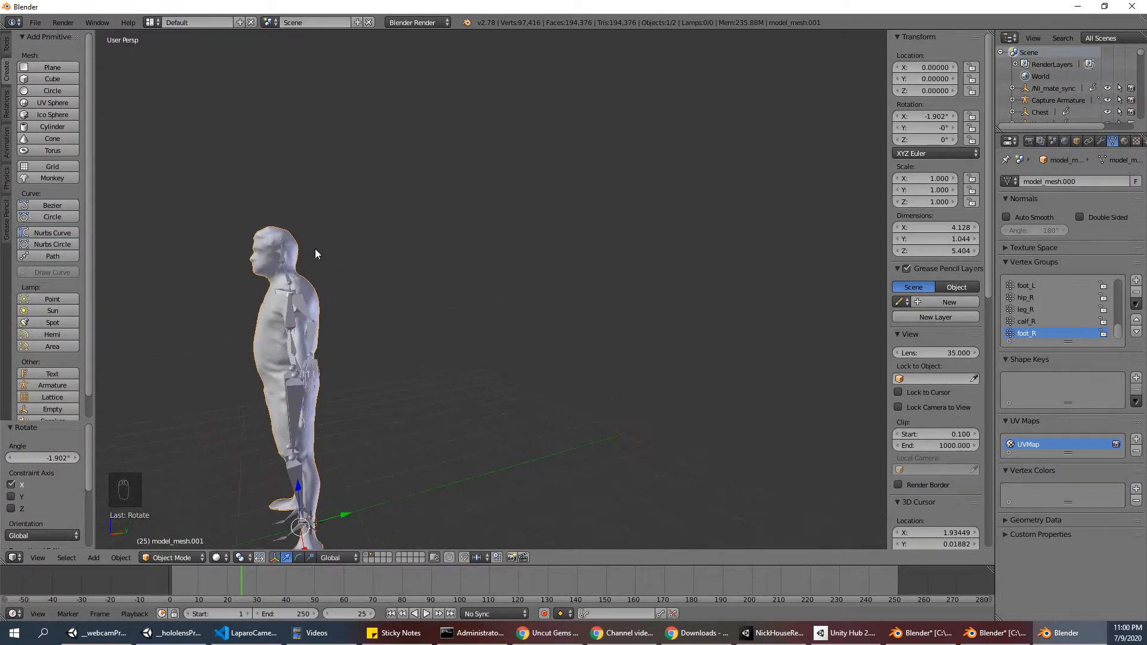
{"action": "middle_click_drag", "start_coordinate": [297, 299], "coordinate": [478, 309]}
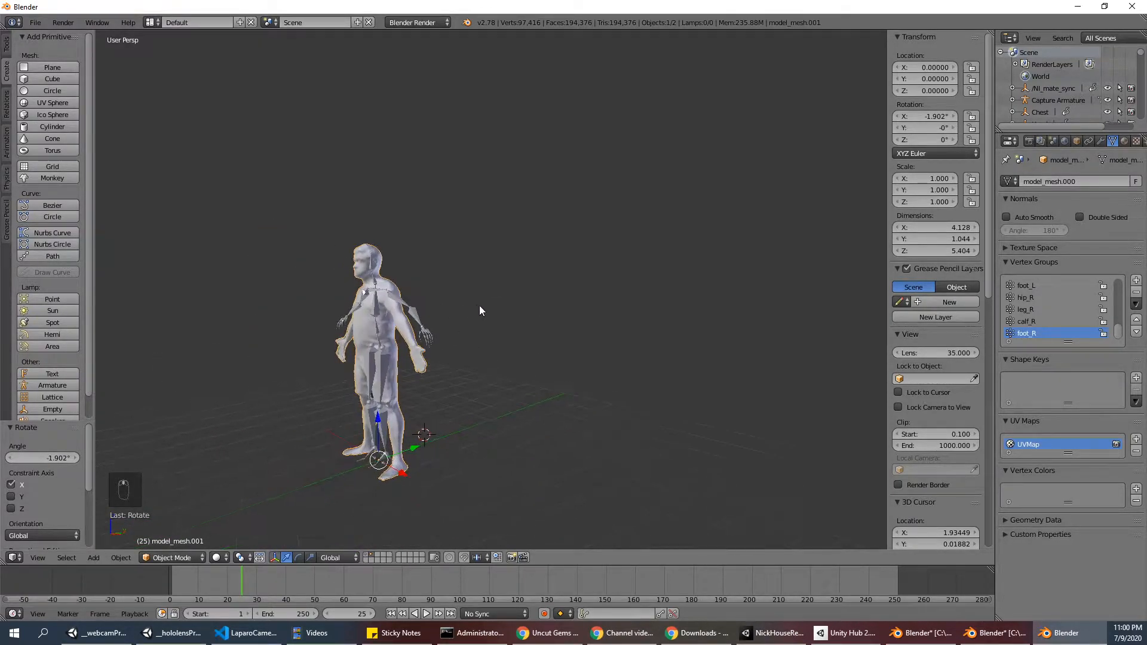
Preview the metarig's bones in the B-Bone and Stick display types and restore the Octahedral display
{"action": "right_click", "coordinate": [409, 307]}
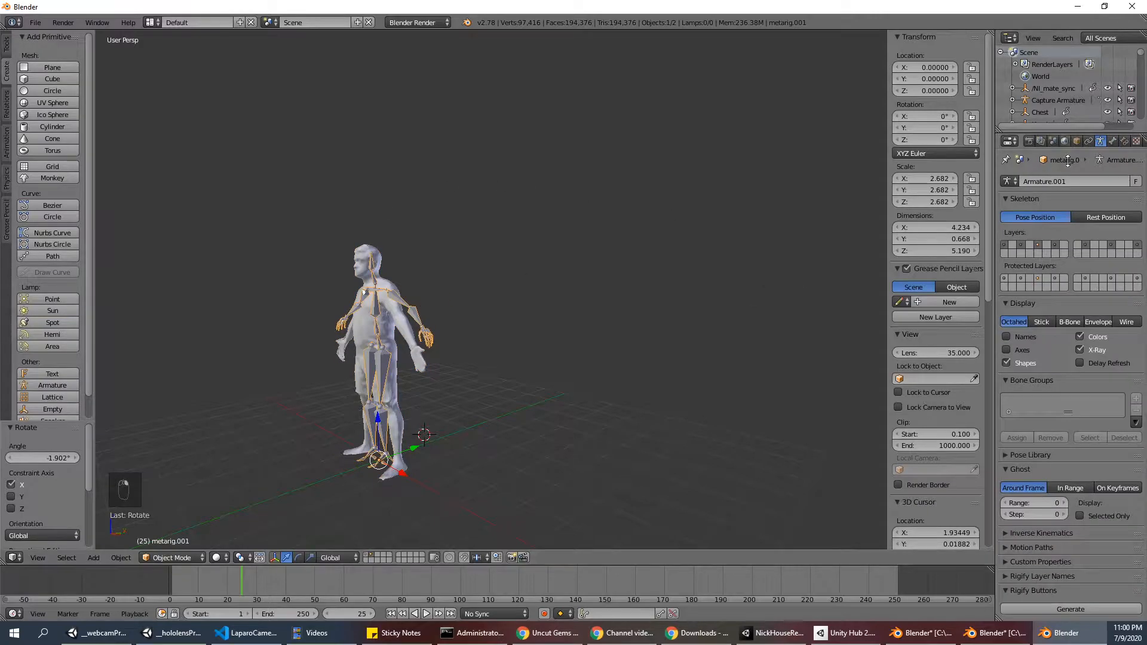
{"action": "left_click", "coordinate": [1065, 324]}
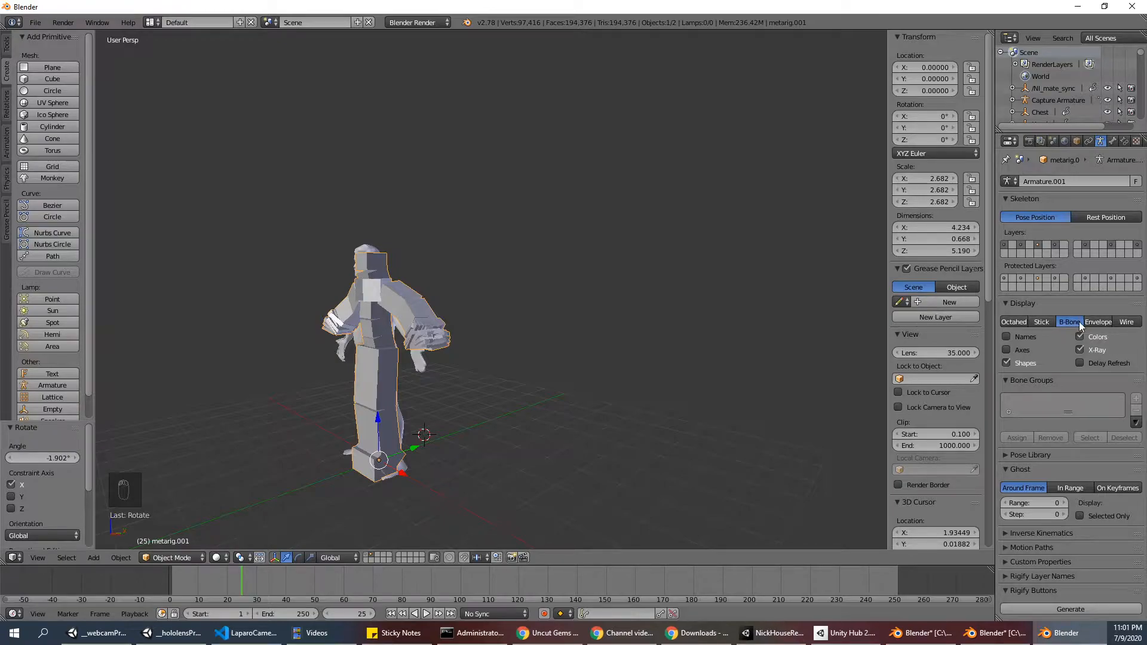
{"action": "left_click", "coordinate": [1047, 321]}
{"action": "left_click", "coordinate": [1016, 322]}
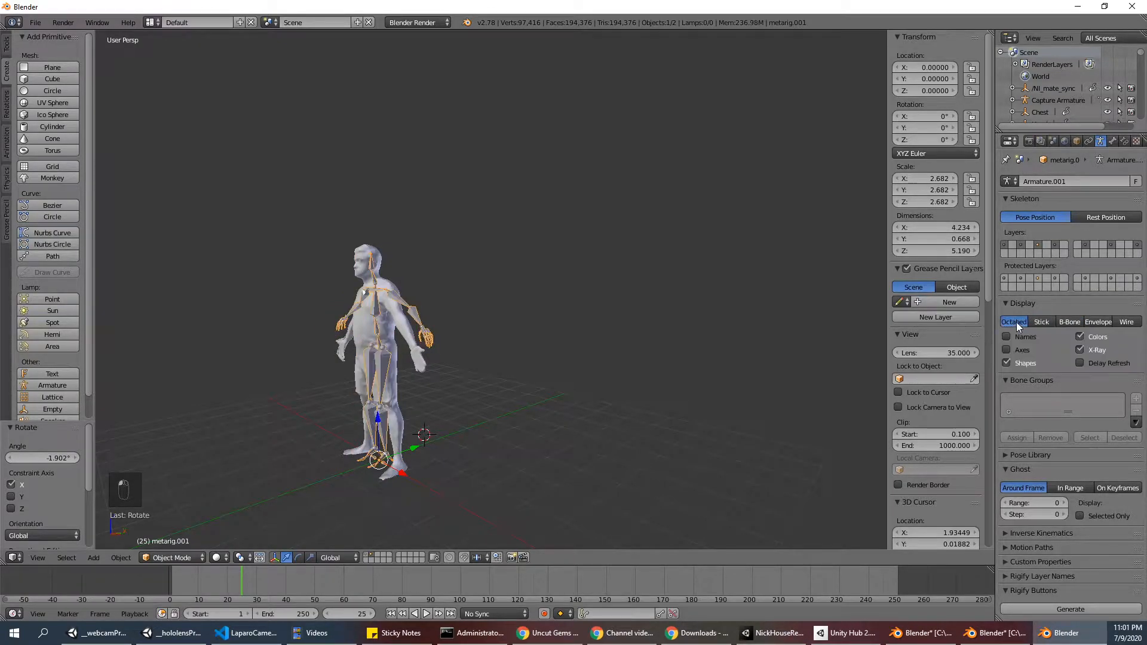
{"action": "scroll", "coordinate": [546, 302], "scroll_direction": "up", "scroll_amount": 4}
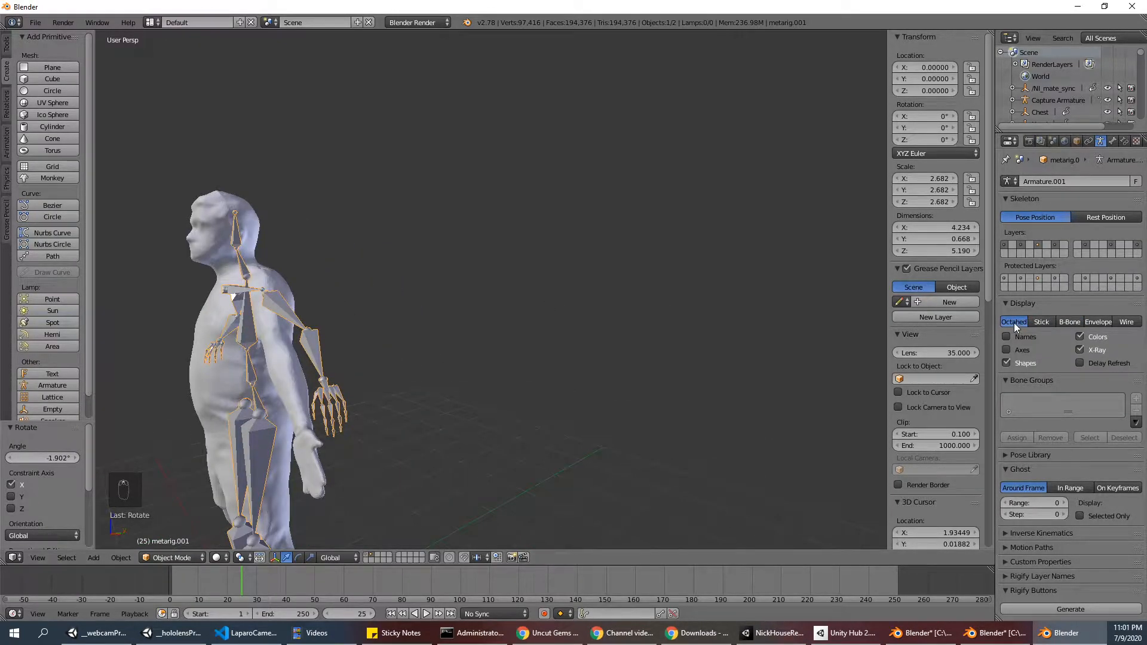
{"action": "scroll", "coordinate": [260, 304], "scroll_direction": "down", "scroll_amount": 5}
{"action": "scroll", "coordinate": [365, 329], "scroll_direction": "up", "scroll_amount": 2}
{"action": "middle_click_drag", "start_coordinate": [364, 329], "coordinate": [561, 339]}
{"action": "scroll", "coordinate": [507, 317], "scroll_direction": "up", "scroll_amount": 2}
{"action": "scroll", "coordinate": [502, 330], "scroll_direction": "down", "scroll_amount": 3}
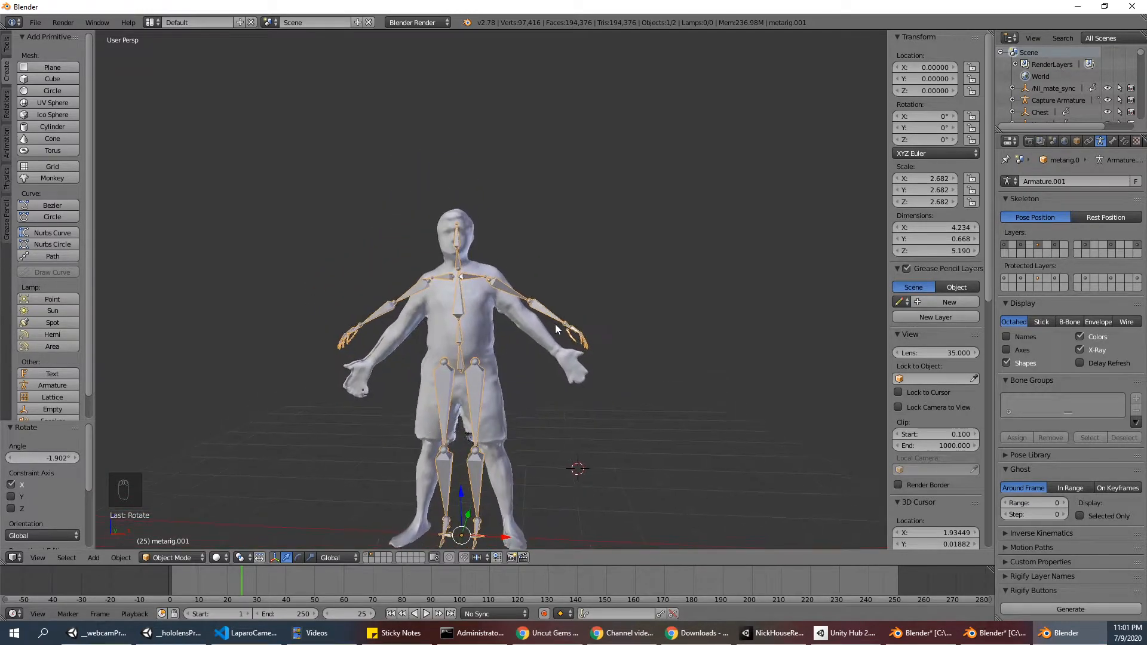
Apply the body mesh's rotation
{"action": "right_click", "coordinate": [460, 219]}
{"action": "key", "text": "ctrl+a"}
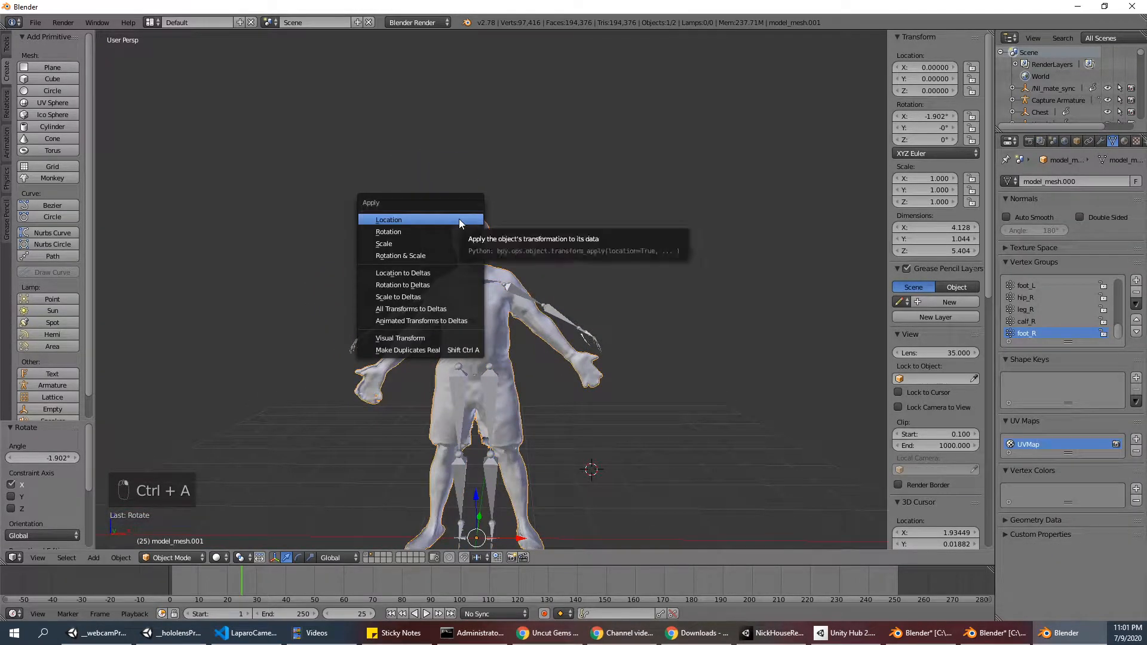
{"action": "left_click", "coordinate": [454, 234]}
{"action": "middle_click_drag", "start_coordinate": [486, 278], "coordinate": [414, 386]}
Select the metarig and put it into Edit Mode
{"action": "right_click", "coordinate": [393, 315]}
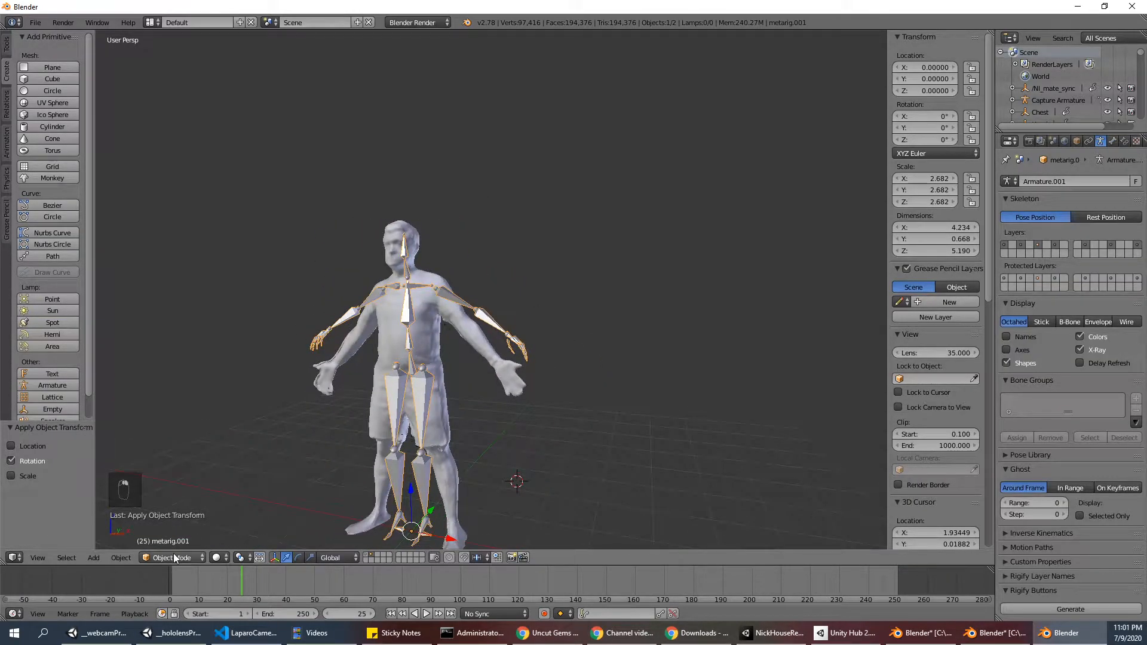
{"action": "left_click", "coordinate": [179, 518]}
{"action": "scroll", "coordinate": [397, 332], "scroll_direction": "up", "scroll_amount": 2}
{"action": "scroll", "coordinate": [397, 332], "scroll_direction": "down", "scroll_amount": 2}
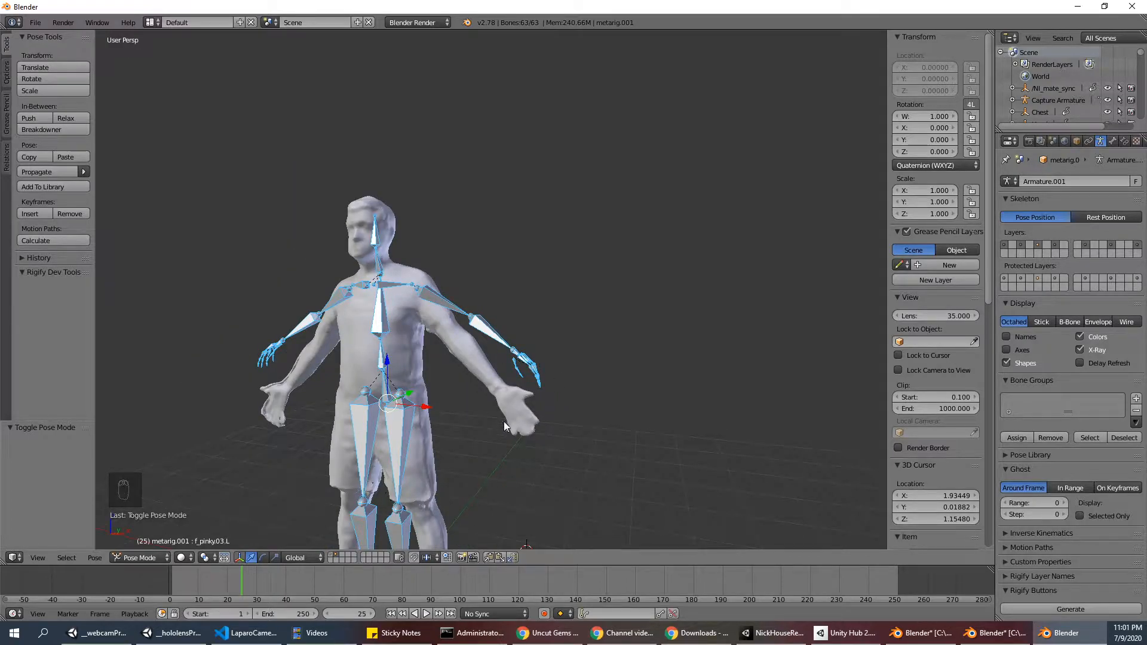
{"action": "middle_click_drag", "start_coordinate": [503, 421], "coordinate": [486, 398]}
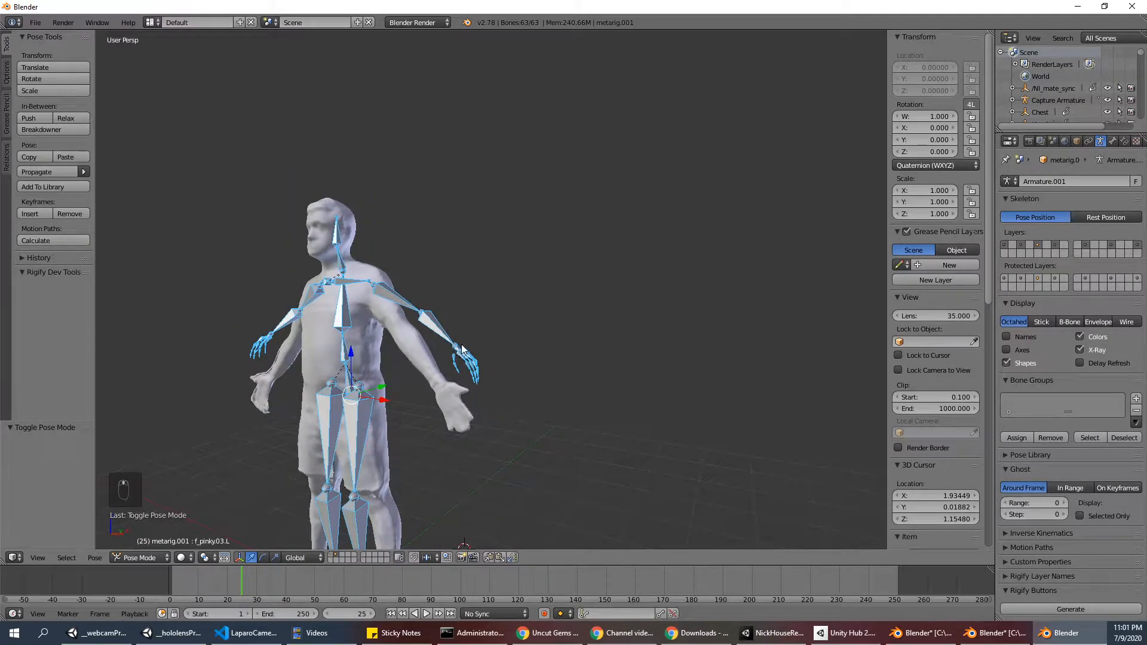
{"action": "middle_click_drag", "start_coordinate": [461, 348], "coordinate": [472, 351]}
{"action": "scroll", "coordinate": [499, 369], "scroll_direction": "up", "scroll_amount": 2}
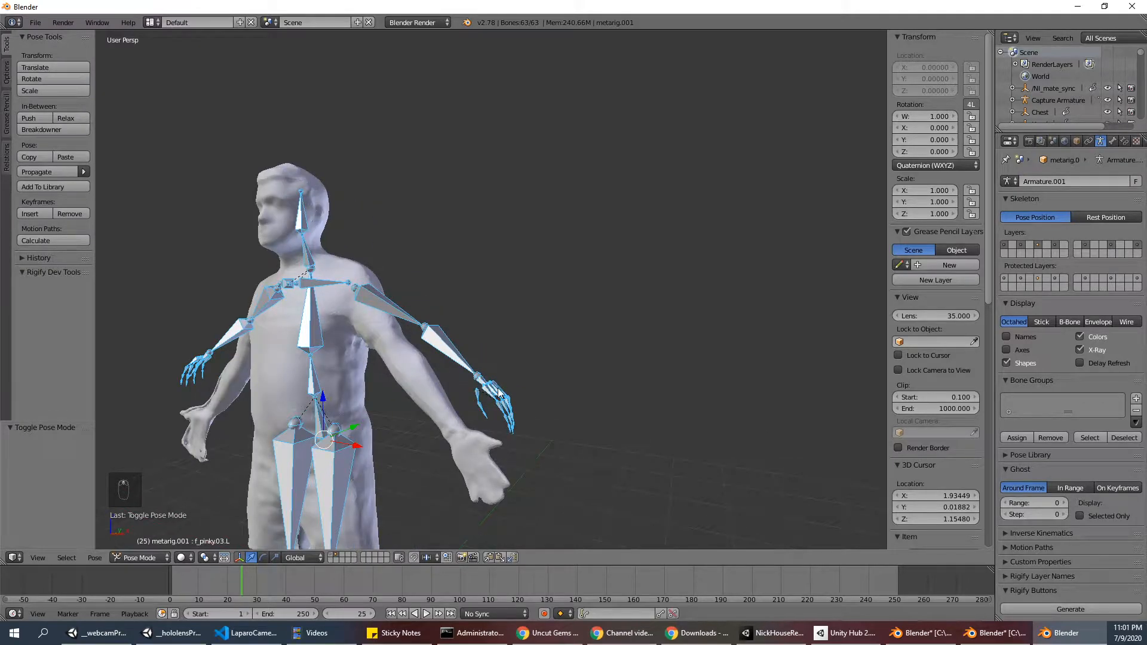
{"action": "left_click", "coordinate": [147, 558]}
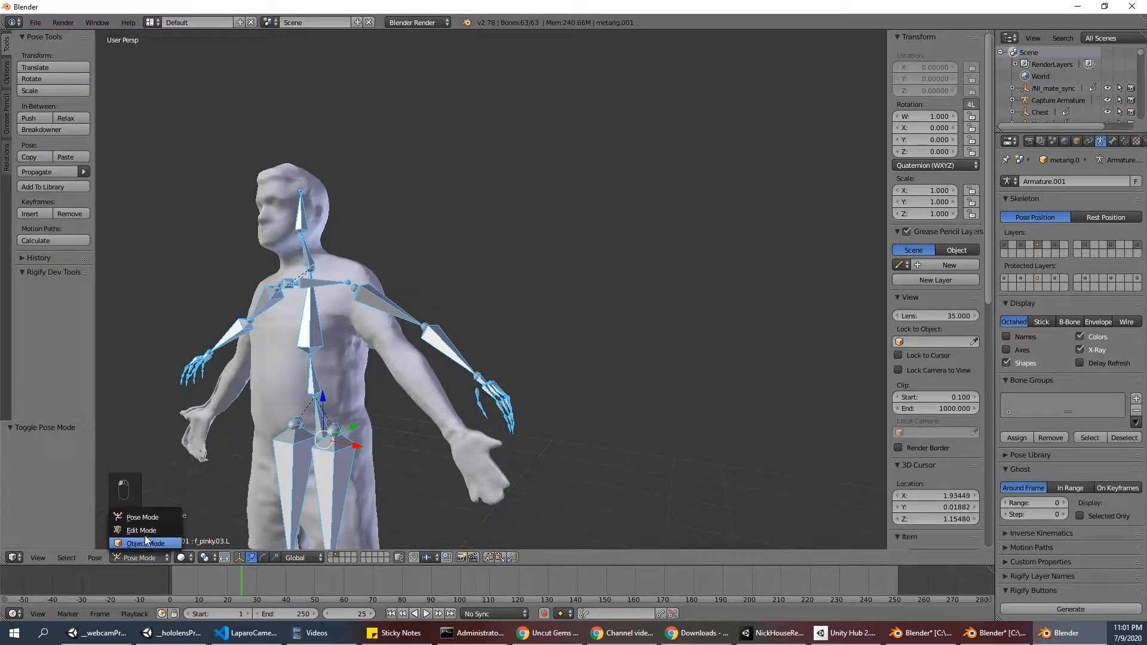
{"action": "left_click", "coordinate": [178, 518]}
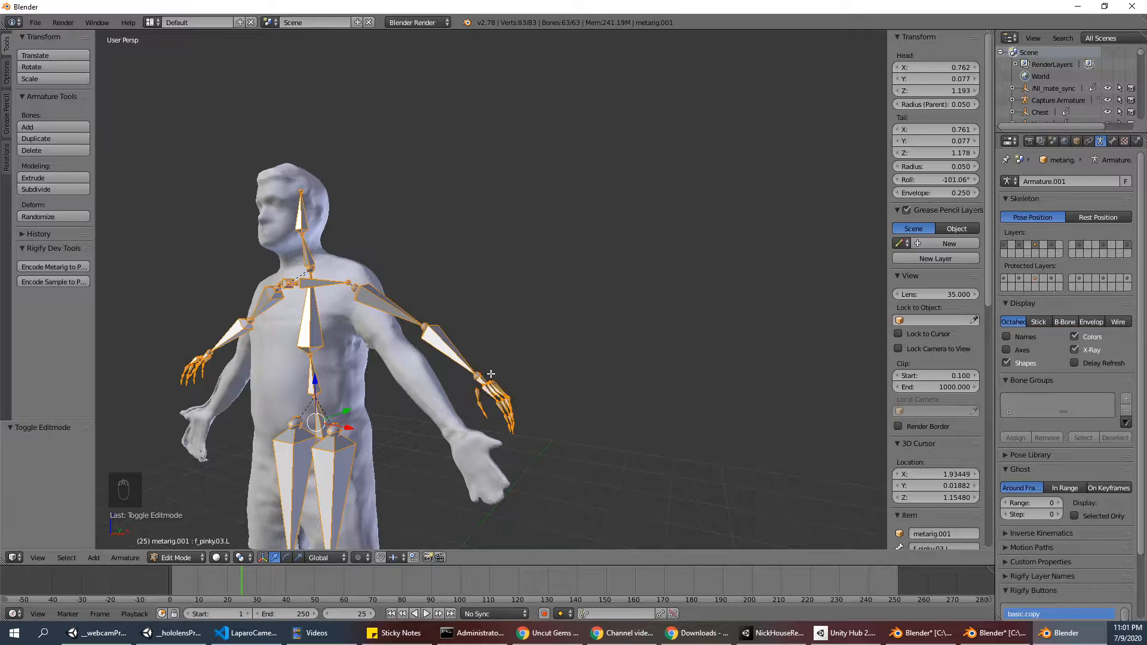
{"action": "scroll", "coordinate": [519, 379], "scroll_direction": "down", "scroll_amount": 3}
{"action": "middle_click_drag", "start_coordinate": [520, 380], "coordinate": [533, 379]}
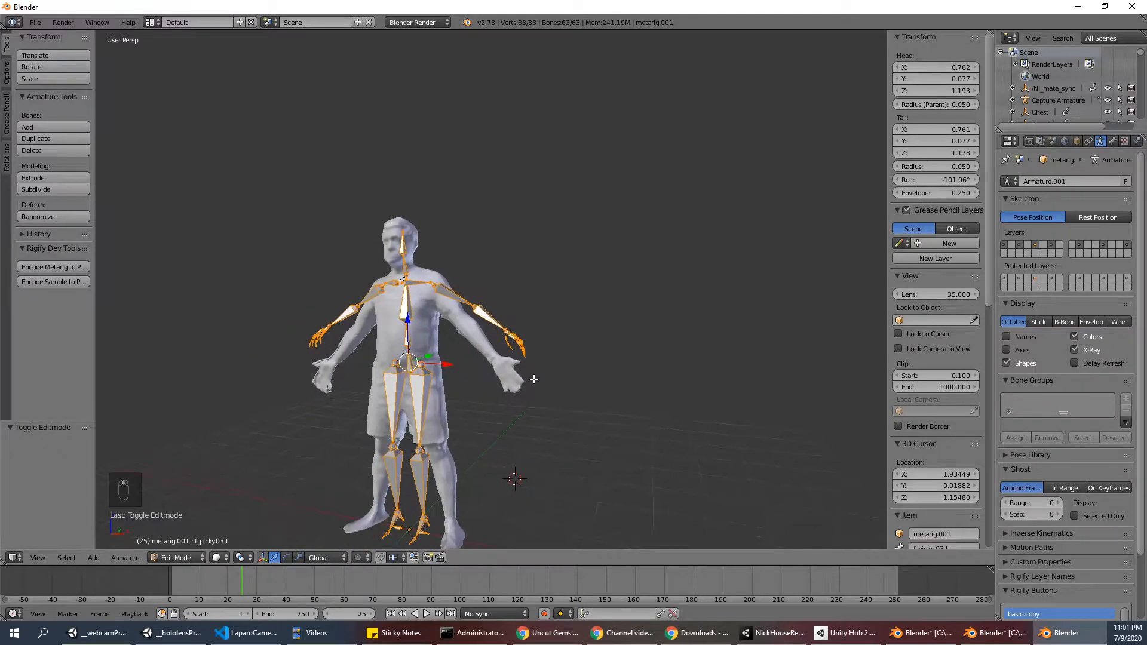
{"action": "scroll", "coordinate": [526, 347], "scroll_direction": "up", "scroll_amount": 3}
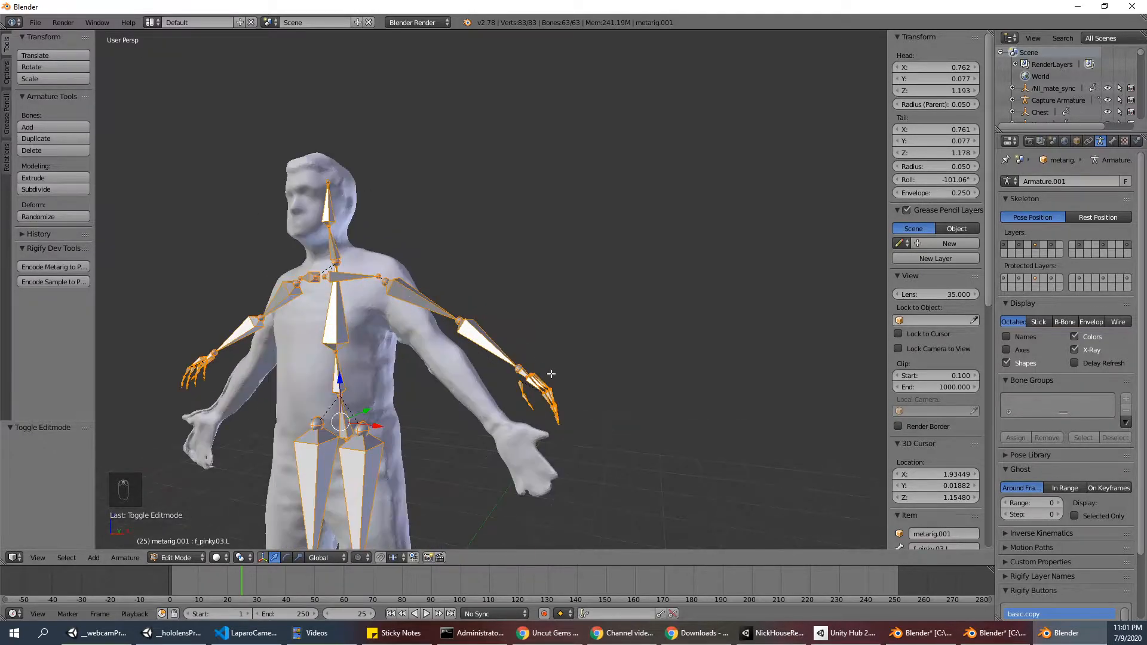
Select only the hand and finger bones of the metarig's left arm
{"action": "key", "text": "c"}
{"action": "key", "text": "a"}
{"action": "key", "text": "c"}
{"action": "left_click_drag", "start_coordinate": [538, 397], "coordinate": [544, 385]}
{"action": "right_click", "coordinate": [559, 404]}
Try to scale the selected left hand bones down to about 0.195
{"action": "key", "text": "s"}
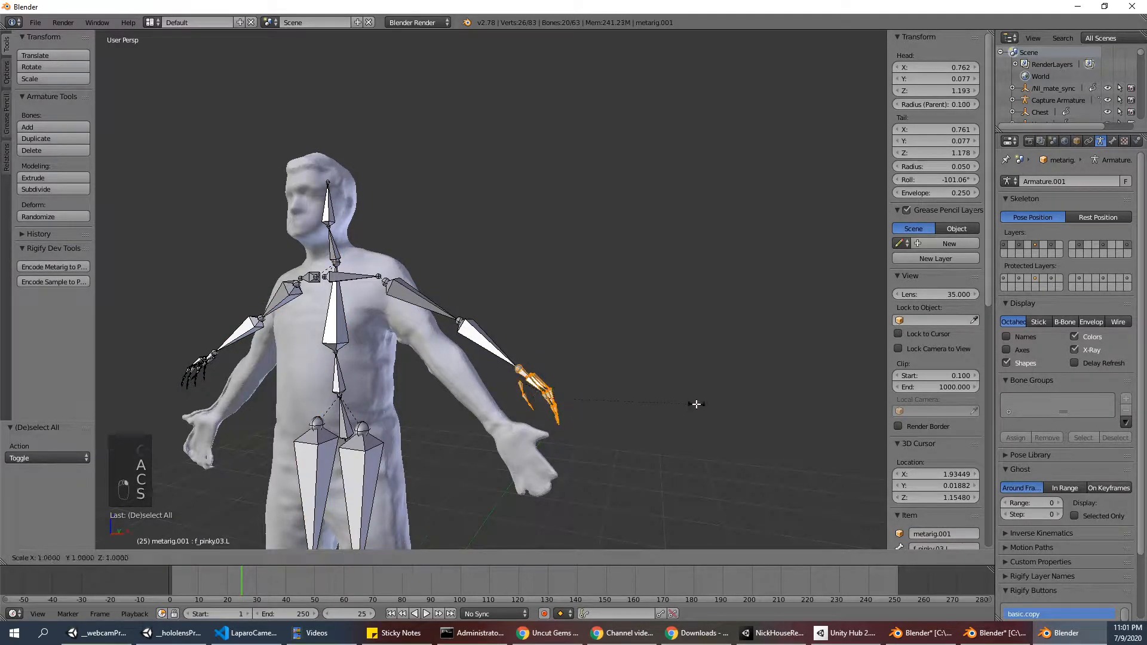
{"action": "left_click", "coordinate": [575, 399]}
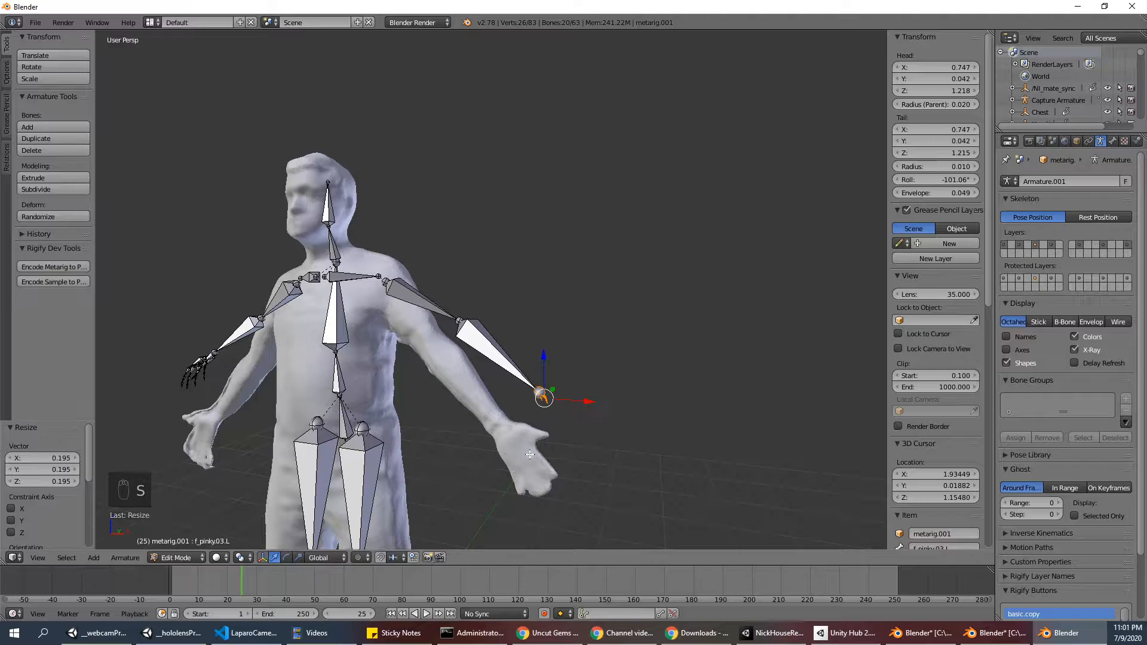
{"action": "key", "text": "ctrl+z"}
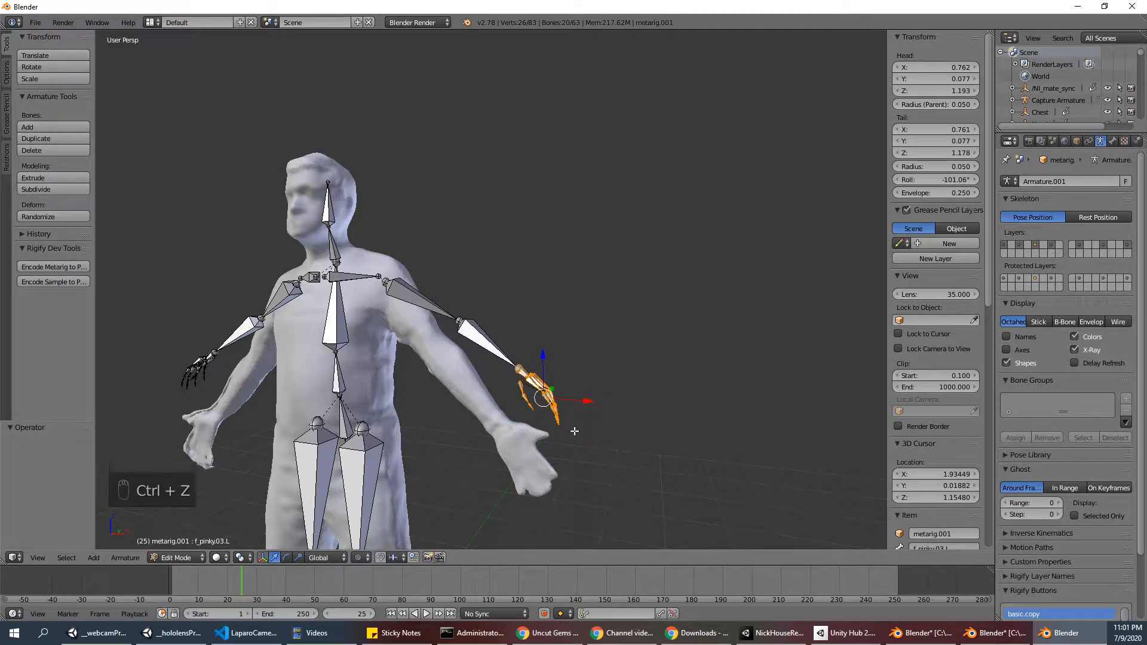
Delete the hand and finger bones from both of the metarig's arms
{"action": "key", "text": "Delete"}
{"action": "left_click", "coordinate": [547, 430]}
{"action": "middle_click_drag", "start_coordinate": [571, 427], "coordinate": [637, 415]}
{"action": "key", "text": "c"}
{"action": "left_click_drag", "start_coordinate": [276, 417], "coordinate": [279, 394]}
{"action": "right_click", "coordinate": [287, 402]}
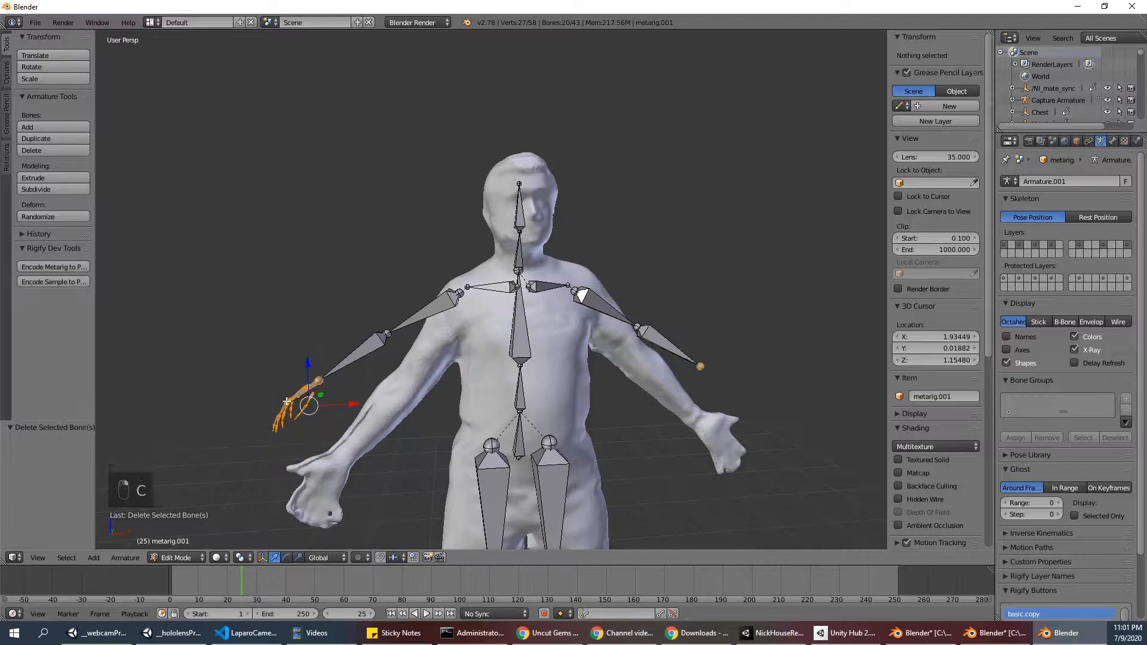
{"action": "key", "text": "Delete"}
{"action": "left_click", "coordinate": [286, 400]}
Try to delete the foot and toe bones of both legs, and undo the deletion
{"action": "scroll", "coordinate": [286, 400], "scroll_direction": "down", "scroll_amount": 5}
{"action": "scroll", "coordinate": [504, 422], "scroll_direction": "up", "scroll_amount": 4}
{"action": "key", "text": "c"}
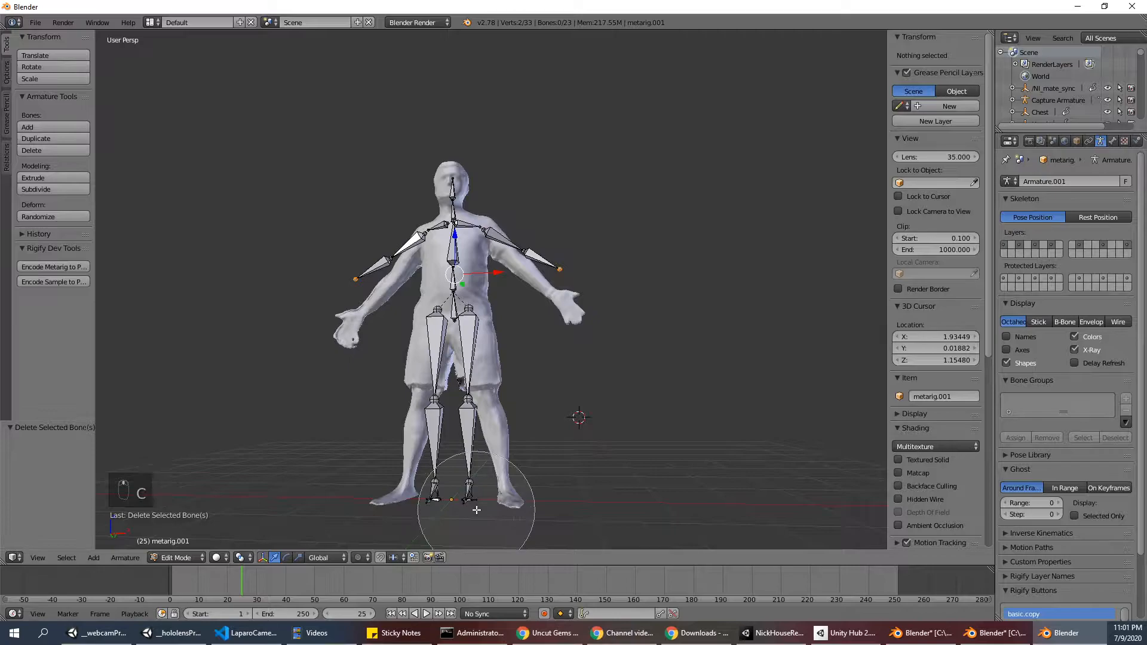
{"action": "left_click_drag", "start_coordinate": [472, 510], "coordinate": [462, 506]}
{"action": "right_click", "coordinate": [441, 514]}
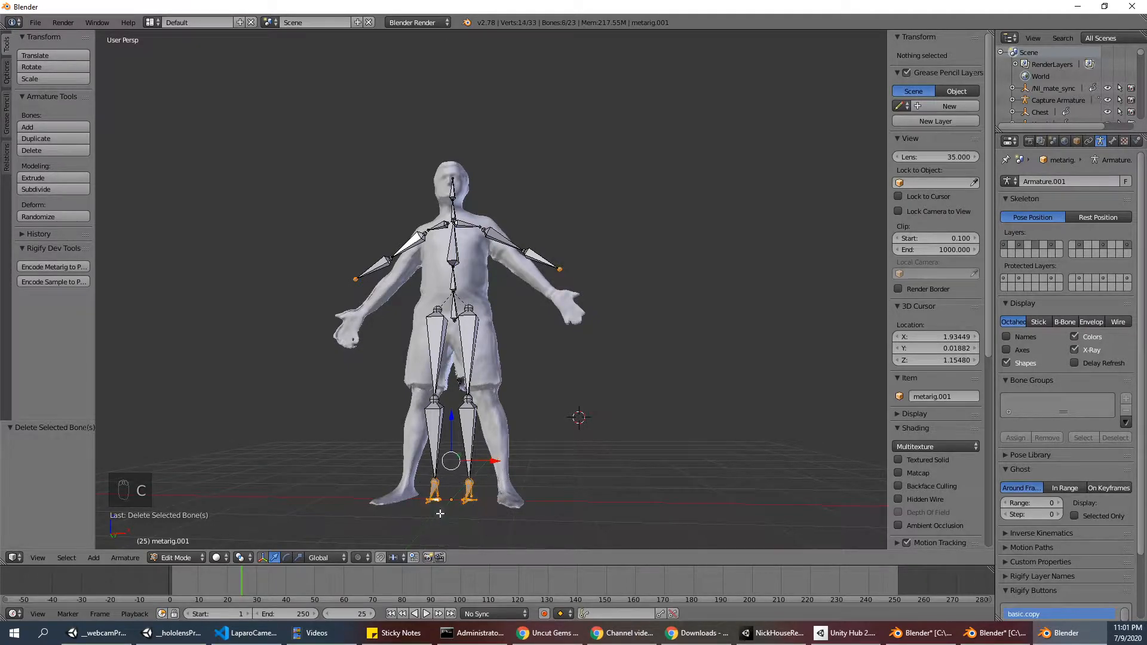
{"action": "key", "text": "Delete"}
{"action": "left_click", "coordinate": [507, 493]}
{"action": "middle_click_drag", "start_coordinate": [515, 491], "coordinate": [501, 488]}
{"action": "key", "text": "ctrl+z"}
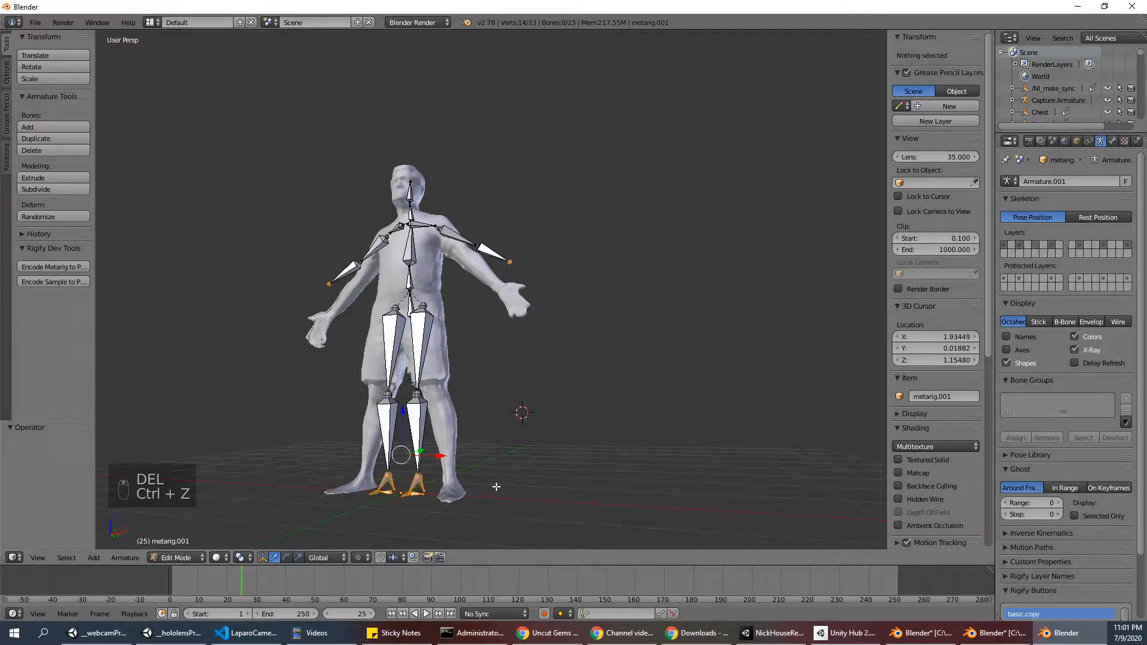
Examine how the foot, spine and arm bones line up with the body mesh from the side and front
{"action": "middle_click_drag", "start_coordinate": [497, 487], "coordinate": [293, 482]}
{"action": "right_click", "coordinate": [292, 473]}
{"action": "scroll", "coordinate": [298, 474], "scroll_direction": "up", "scroll_amount": 2}
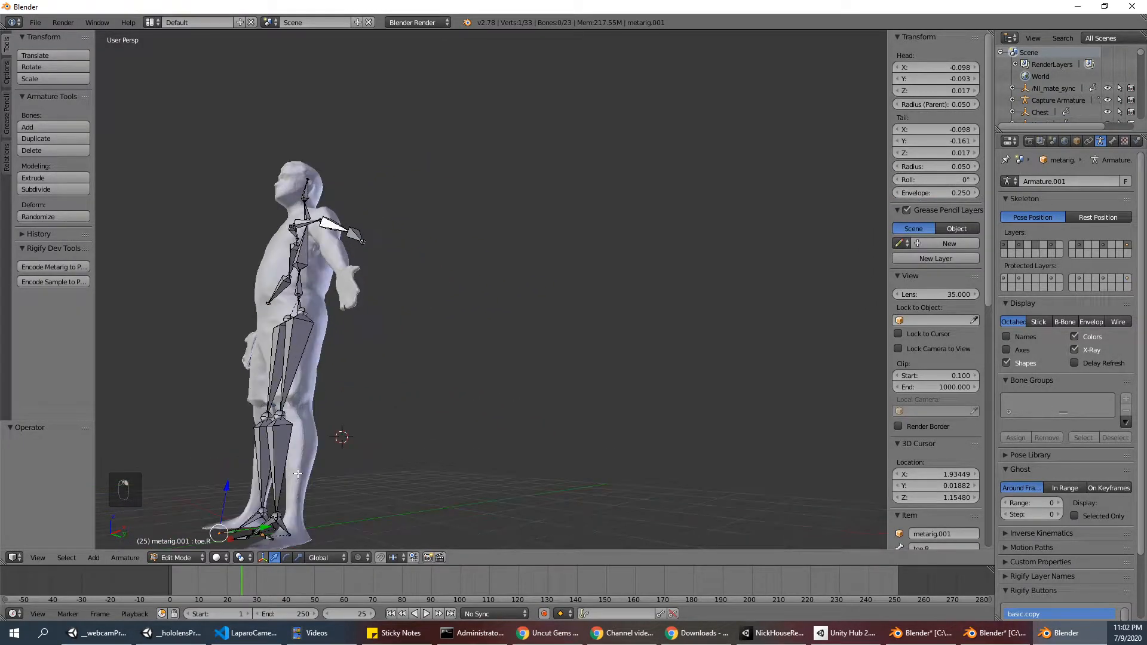
{"action": "middle_click_drag", "start_coordinate": [486, 463], "coordinate": [588, 444]}
{"action": "scroll", "coordinate": [485, 380], "scroll_direction": "up", "scroll_amount": 2}
{"action": "mouse_move", "coordinate": [519, 301]}
{"action": "middle_mouse_down"}
{"action": "mouse_move", "coordinate": [543, 304]}
{"action": "mouse_move", "coordinate": [461, 296]}
{"action": "mouse_move", "coordinate": [510, 302]}
{"action": "mouse_move", "coordinate": [523, 290]}
{"action": "mouse_move", "coordinate": [511, 293]}
{"action": "middle_mouse_up"}
{"action": "scroll", "coordinate": [542, 305], "scroll_direction": "up", "scroll_amount": 2}
{"action": "scroll", "coordinate": [538, 307], "scroll_direction": "down", "scroll_amount": 4}
{"action": "scroll", "coordinate": [510, 289], "scroll_direction": "up", "scroll_amount": 2}
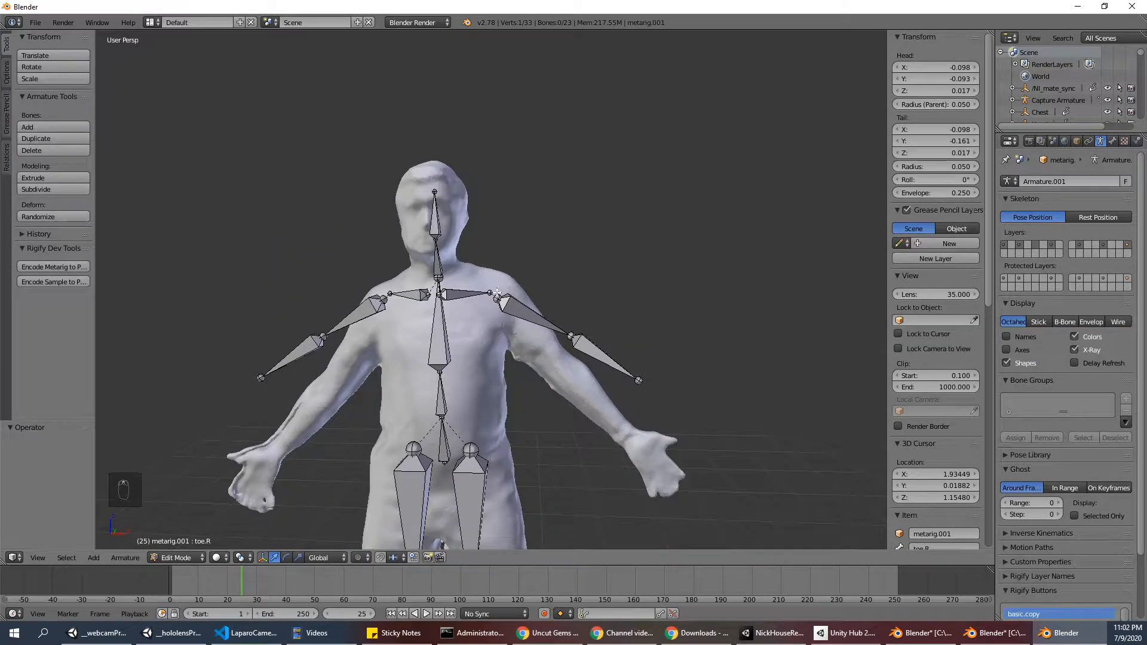
Move the joint between the left shoulder and upper arm bones outward along X and raise it 0.063 along Z
{"action": "scroll", "coordinate": [497, 293], "scroll_direction": "up", "scroll_amount": 2}
{"action": "right_click", "coordinate": [489, 295]}
{"action": "right_click", "coordinate": [488, 295]}
{"action": "left_click_drag", "start_coordinate": [540, 299], "coordinate": [550, 298]}
{"action": "left_click_drag", "start_coordinate": [502, 261], "coordinate": [506, 251]}
Lower the left elbow joint 0.330 along Z and shift it inward along X to sit inside the mesh's arm
{"action": "middle_click_drag", "start_coordinate": [534, 290], "coordinate": [550, 341]}
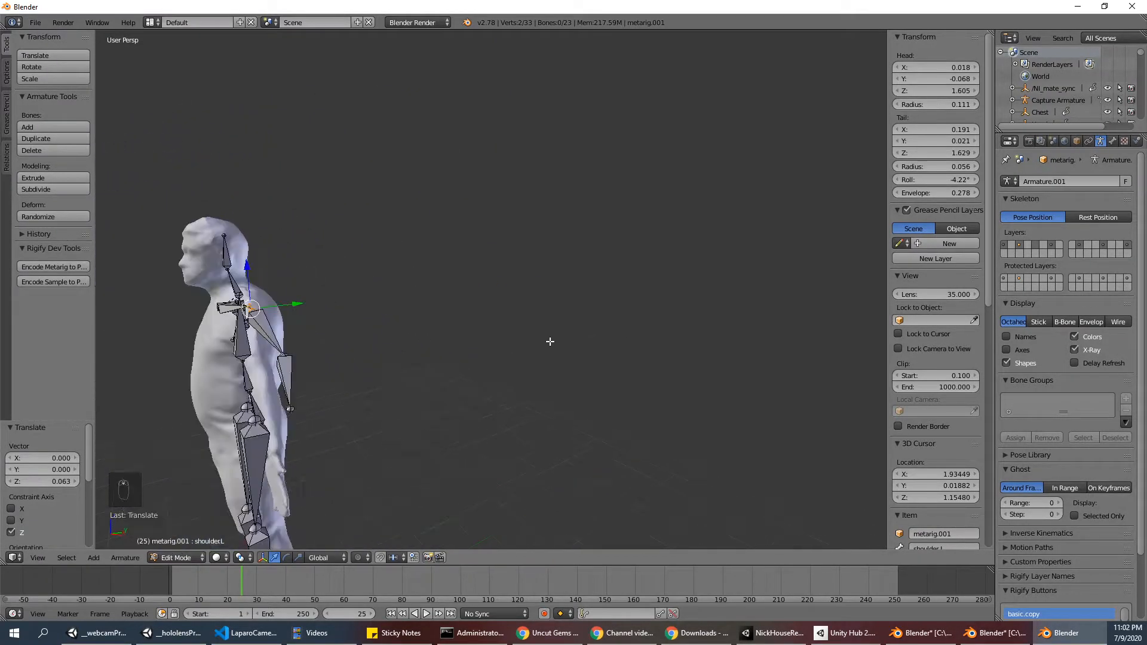
{"action": "key", "text": "KP_Decimal"}
{"action": "scroll", "coordinate": [511, 399], "scroll_direction": "down", "scroll_amount": 5}
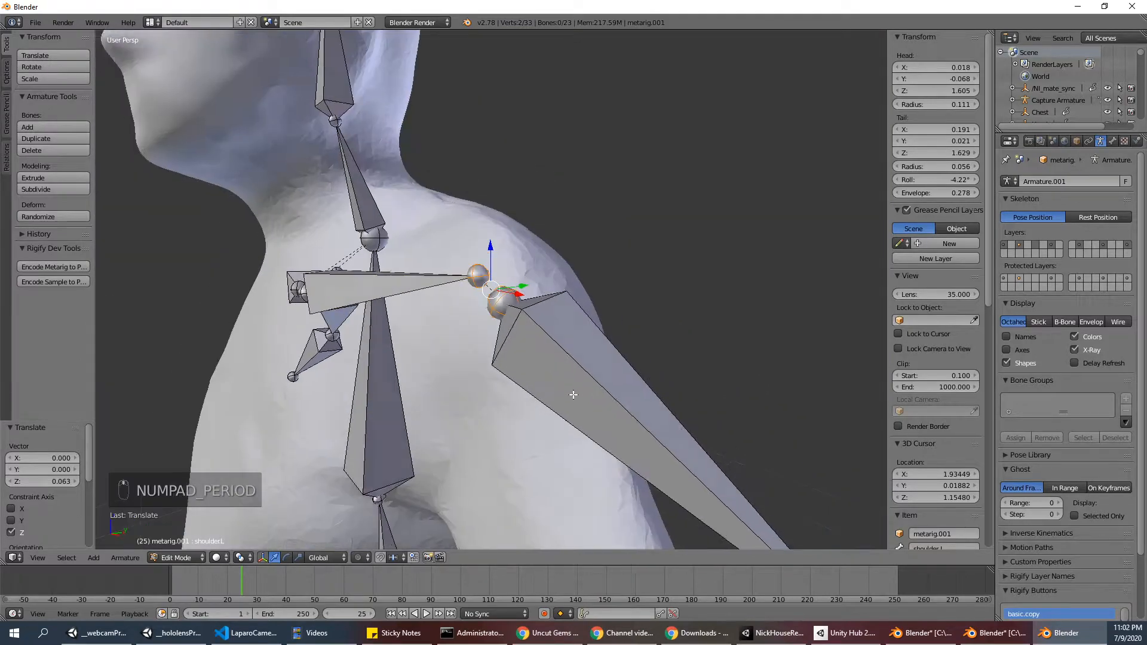
{"action": "scroll", "coordinate": [512, 400], "scroll_direction": "down", "scroll_amount": 6}
{"action": "middle_click_drag", "start_coordinate": [511, 399], "coordinate": [572, 379]}
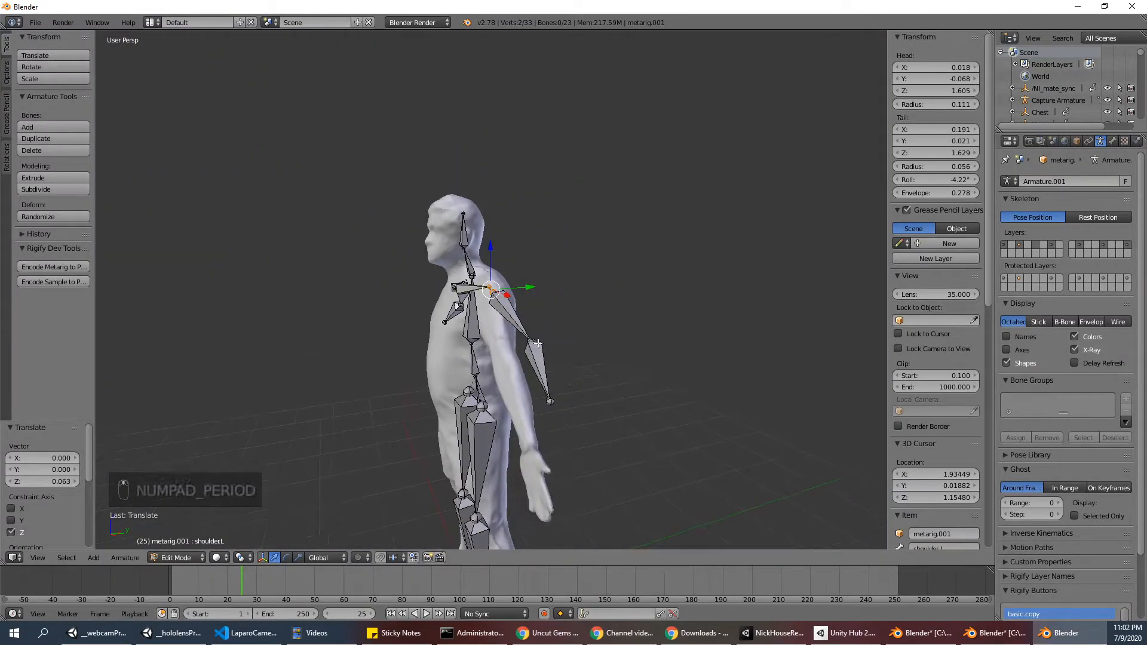
{"action": "middle_click_drag", "start_coordinate": [529, 341], "coordinate": [616, 312]}
{"action": "right_click", "coordinate": [540, 338]}
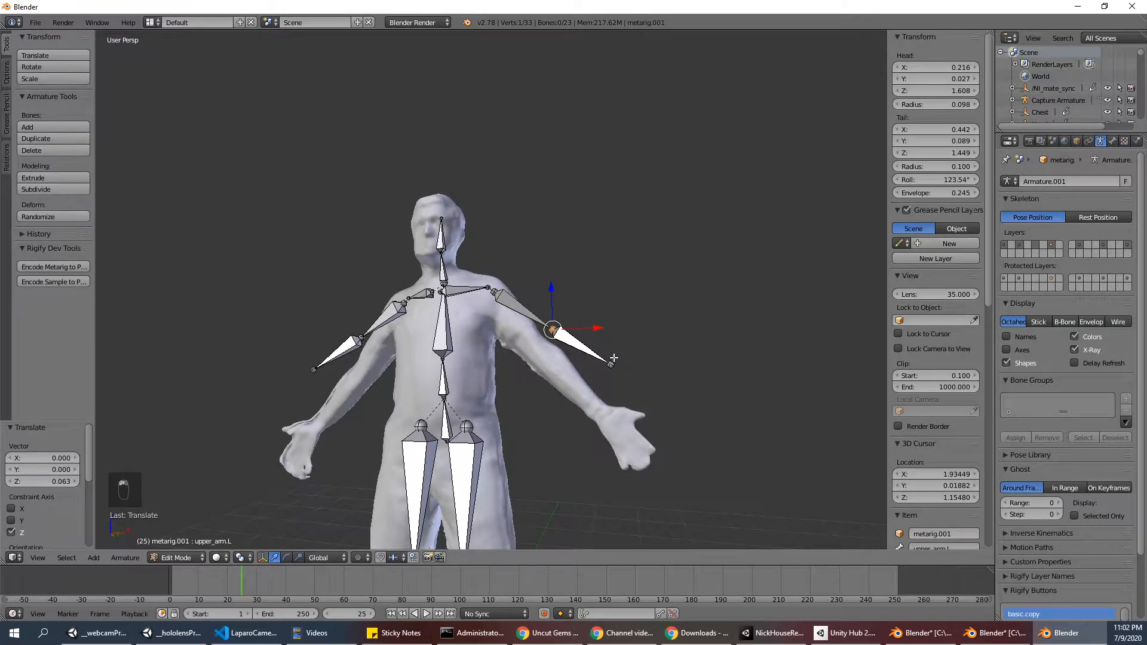
{"action": "left_click_drag", "start_coordinate": [554, 289], "coordinate": [547, 323]}
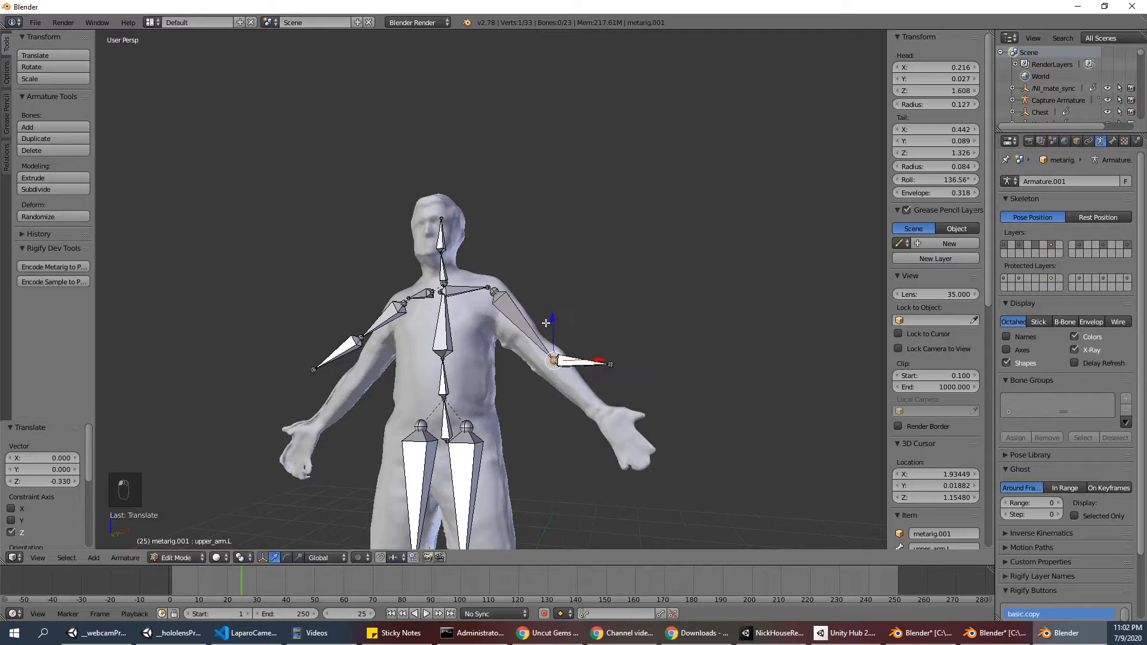
{"action": "left_click_drag", "start_coordinate": [598, 360], "coordinate": [587, 361]}
Move the left wrist joint down to the mesh's wrist and forward along Y
{"action": "left_click_drag", "start_coordinate": [545, 326], "coordinate": [648, 423]}
{"action": "right_click", "coordinate": [610, 364]}
{"action": "middle_click_drag", "start_coordinate": [648, 423], "coordinate": [548, 379]}
{"action": "right_click", "coordinate": [524, 362]}
{"action": "right_click", "coordinate": [533, 443]}
{"action": "key", "text": "g"}
{"action": "key", "text": "y"}
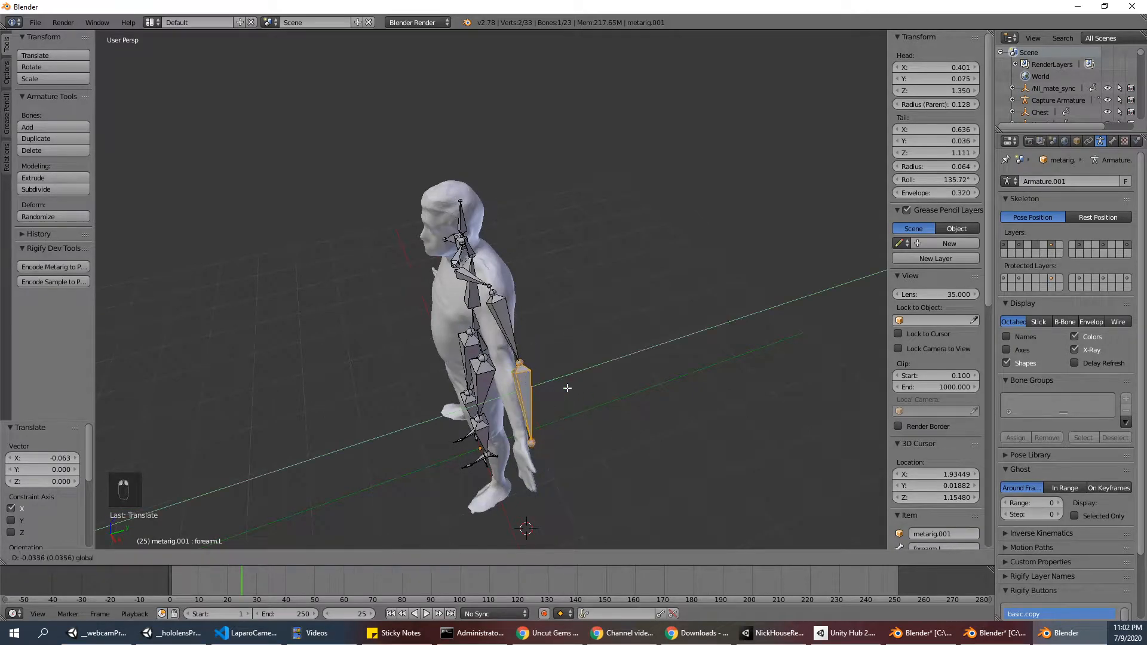
{"action": "left_click", "coordinate": [558, 393]}
Move the left elbow joint slightly forward along Y to centre it in the mesh's arm
{"action": "middle_click_drag", "start_coordinate": [559, 392], "coordinate": [685, 274]}
{"action": "middle_click_drag", "start_coordinate": [709, 206], "coordinate": [548, 368]}
{"action": "right_click", "coordinate": [507, 371]}
{"action": "left_click_drag", "start_coordinate": [546, 360], "coordinate": [535, 362]}
Lower the joint between the right shoulder and upper arm bones 0.037 along Z
{"action": "middle_click_drag", "start_coordinate": [536, 362], "coordinate": [501, 321]}
{"action": "right_click", "coordinate": [379, 292]}
{"action": "right_click", "coordinate": [372, 299], "text": "shift"}
{"action": "left_click_drag", "start_coordinate": [375, 261], "coordinate": [377, 265]}
Move the right elbow joint down and inward onto the mesh's arm, and lower the right wrist joint 0.932 along Z
{"action": "mouse_move", "coordinate": [328, 343]}
{"action": "middle_mouse_down"}
{"action": "mouse_move", "coordinate": [436, 333]}
{"action": "mouse_move", "coordinate": [430, 361]}
{"action": "mouse_move", "coordinate": [329, 336]}
{"action": "middle_mouse_up"}
{"action": "scroll", "coordinate": [436, 333], "scroll_direction": "down", "scroll_amount": 1}
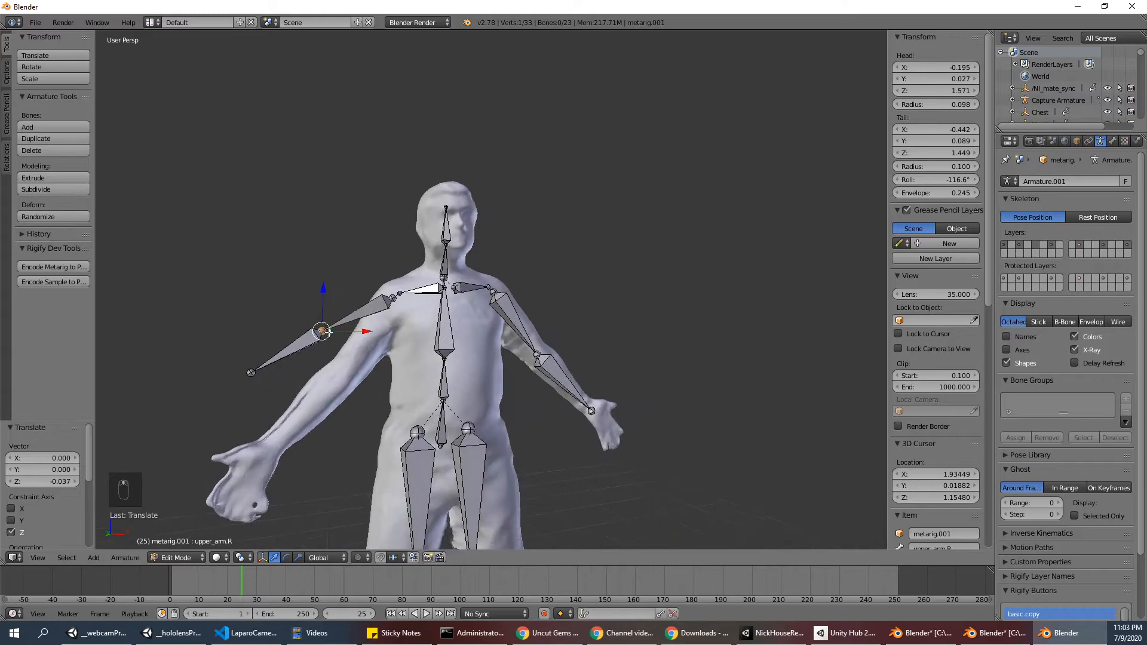
{"action": "left_click_drag", "start_coordinate": [324, 291], "coordinate": [331, 343]}
{"action": "left_click_drag", "start_coordinate": [360, 383], "coordinate": [389, 369]}
{"action": "left_click_drag", "start_coordinate": [342, 334], "coordinate": [344, 340]}
{"action": "right_click", "coordinate": [251, 373]}
{"action": "left_click_drag", "start_coordinate": [254, 335], "coordinate": [254, 441]}
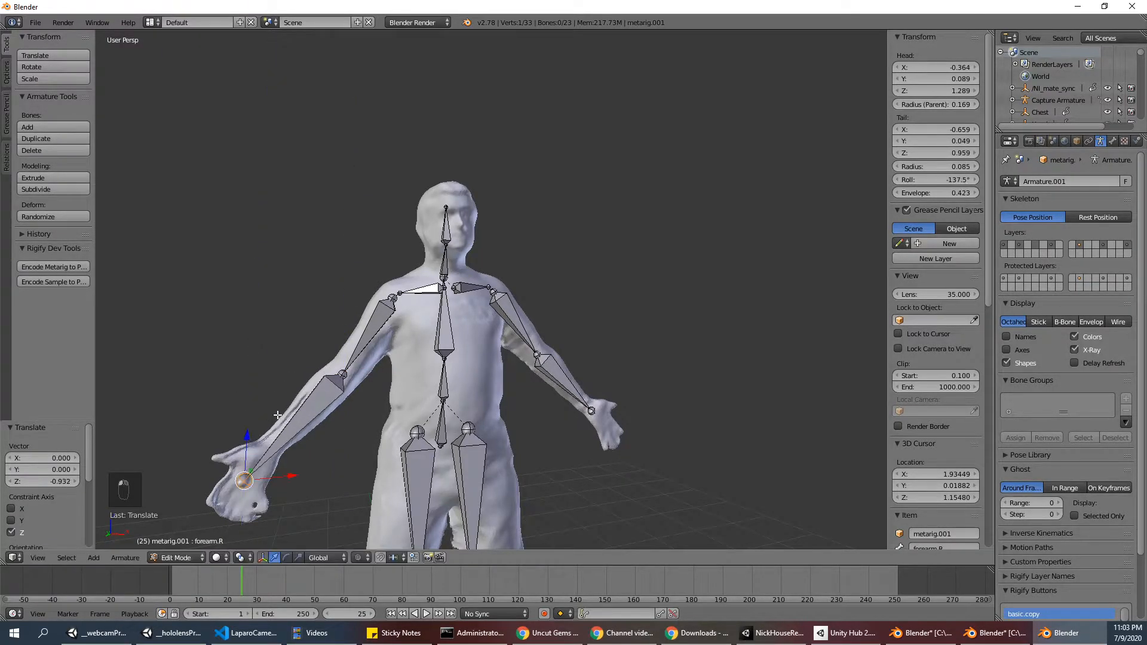
Examine how the arm and leg bones line up with the whole body mesh from the front
{"action": "scroll", "coordinate": [276, 415], "scroll_direction": "down", "scroll_amount": 3}
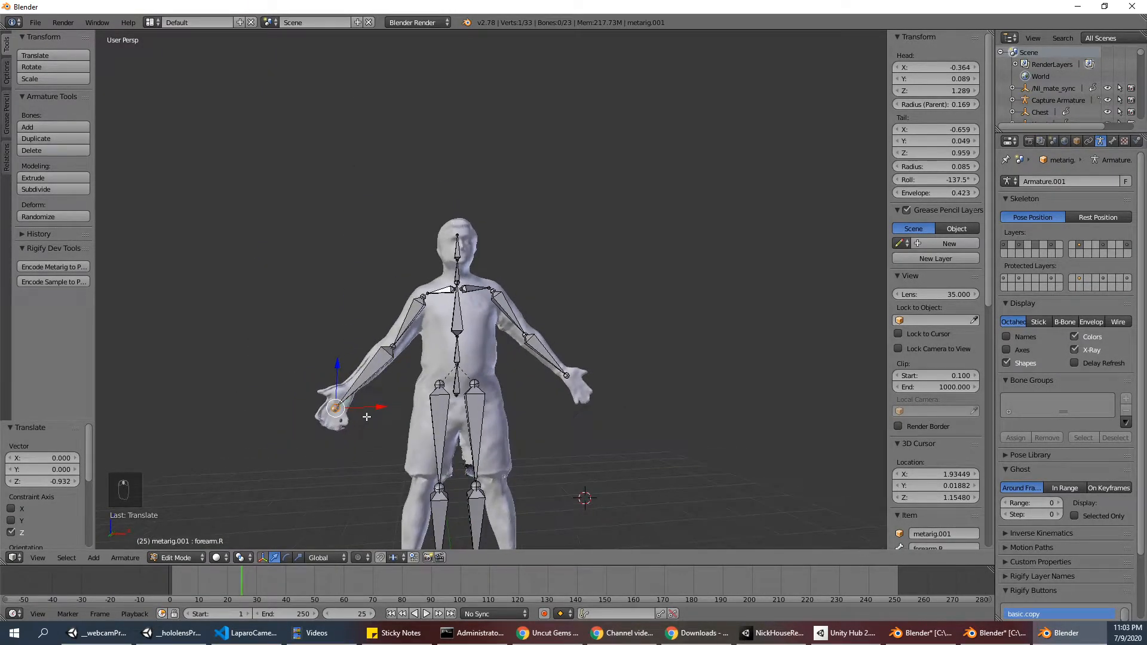
{"action": "scroll", "coordinate": [375, 390], "scroll_direction": "down", "scroll_amount": 1}
{"action": "scroll", "coordinate": [404, 376], "scroll_direction": "down", "scroll_amount": 1}
{"action": "middle_click_drag", "start_coordinate": [404, 377], "coordinate": [433, 372]}
{"action": "scroll", "coordinate": [433, 371], "scroll_direction": "up", "scroll_amount": 5}
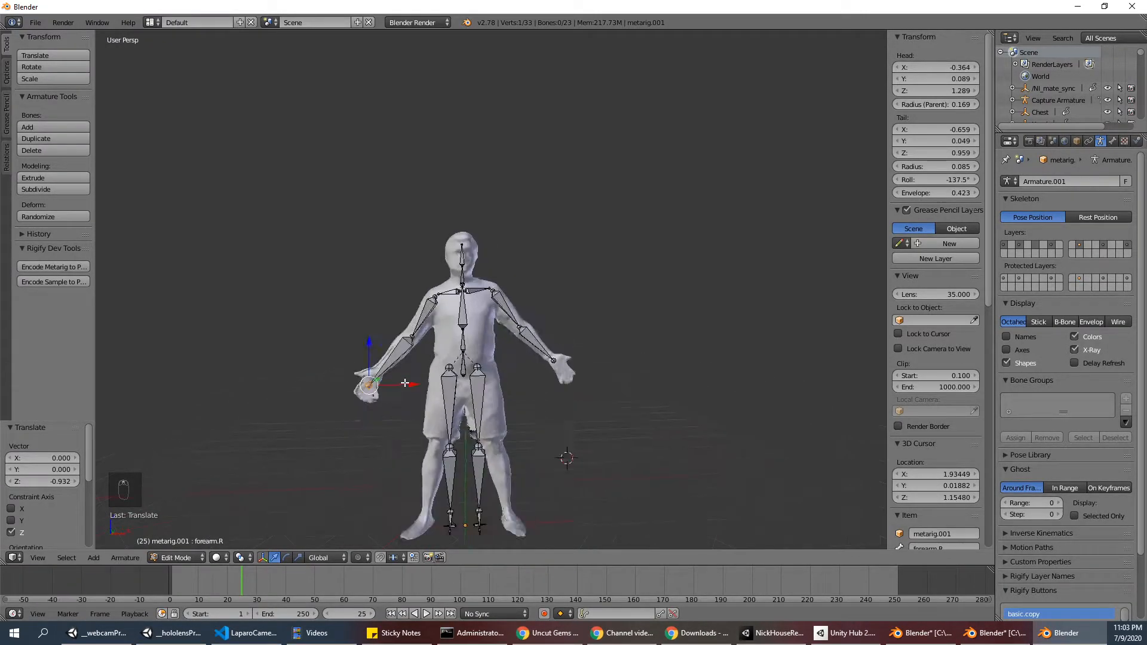
{"action": "scroll", "coordinate": [433, 371], "scroll_direction": "down", "scroll_amount": 5}
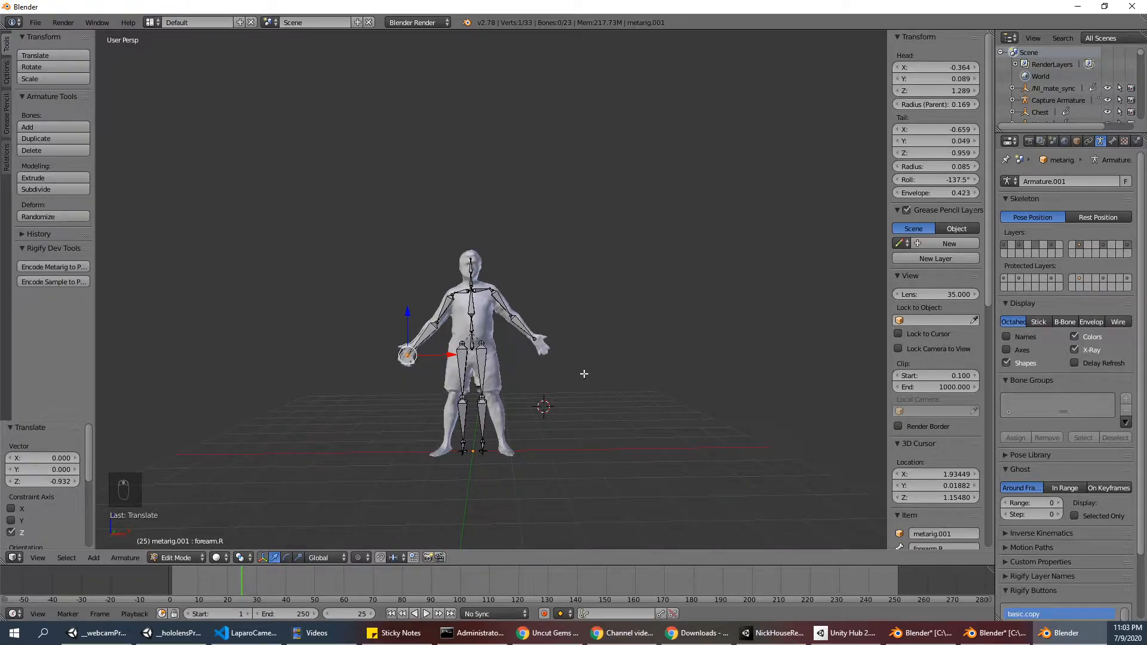
{"action": "middle_click_drag", "start_coordinate": [720, 380], "coordinate": [702, 346]}
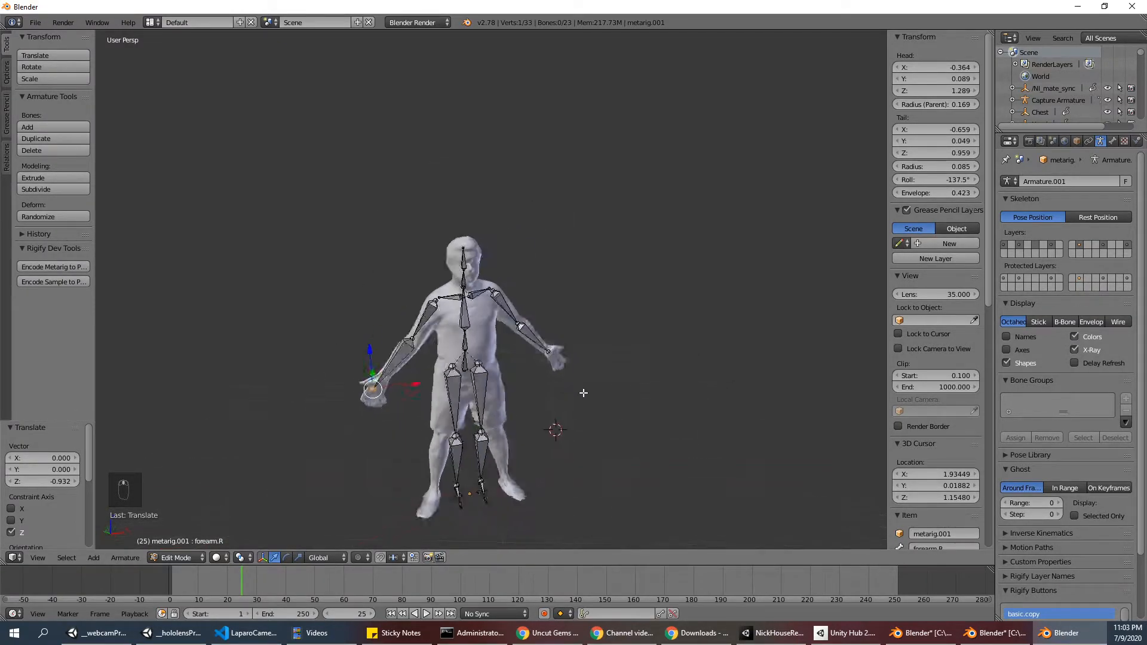
{"action": "middle_click_drag", "start_coordinate": [572, 388], "coordinate": [650, 369]}
Move the right elbow joint forward along Y to centre it in the mesh's arm
{"action": "middle_click_drag", "start_coordinate": [467, 352], "coordinate": [454, 382]}
{"action": "scroll", "coordinate": [328, 347], "scroll_direction": "up", "scroll_amount": 1}
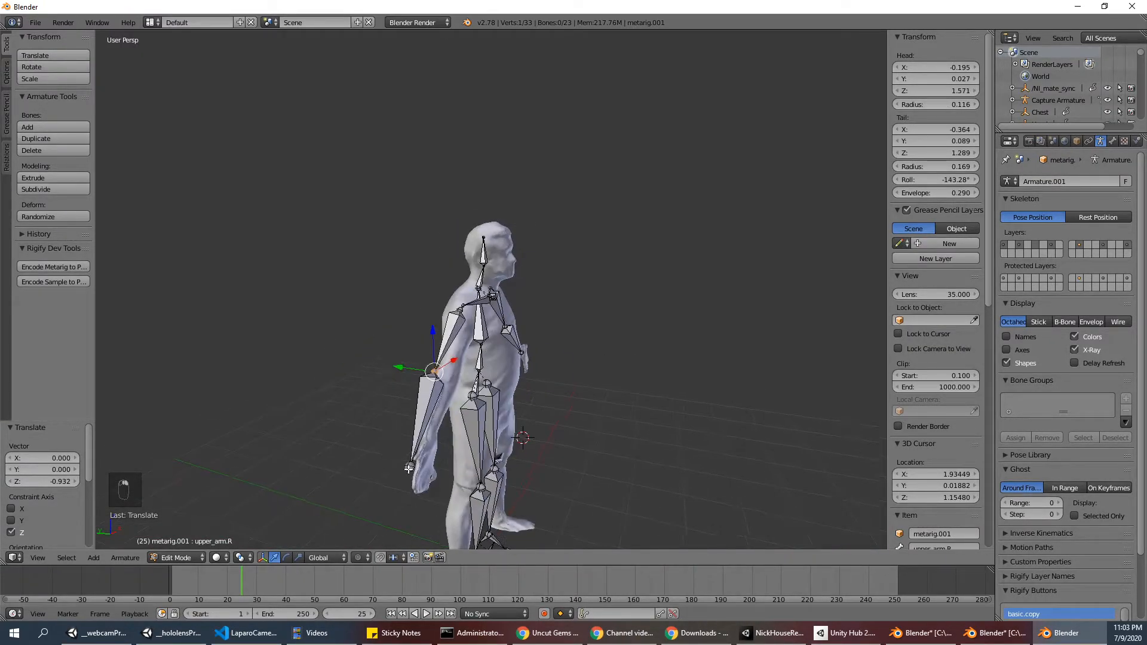
{"action": "left_click_drag", "start_coordinate": [392, 409], "coordinate": [397, 414]}
{"action": "middle_click_drag", "start_coordinate": [397, 414], "coordinate": [474, 384]}
{"action": "right_click", "coordinate": [457, 383]}
{"action": "left_click_drag", "start_coordinate": [439, 383], "coordinate": [442, 382]}
{"action": "middle_click_drag", "start_coordinate": [442, 382], "coordinate": [468, 398]}
{"action": "left_click_drag", "start_coordinate": [466, 397], "coordinate": [467, 397]}
Fit the right wrist joint to the mesh by moving it inward along X, up along Z and 0.022 along Y
{"action": "middle_click_drag", "start_coordinate": [466, 397], "coordinate": [349, 411]}
{"action": "right_click", "coordinate": [371, 450]}
{"action": "left_click_drag", "start_coordinate": [378, 409], "coordinate": [398, 410]}
{"action": "left_click_drag", "start_coordinate": [353, 373], "coordinate": [357, 348]}
{"action": "left_click_drag", "start_coordinate": [387, 389], "coordinate": [350, 370]}
{"action": "middle_click_drag", "start_coordinate": [350, 371], "coordinate": [440, 406]}
{"action": "left_click_drag", "start_coordinate": [427, 455], "coordinate": [425, 453]}
Enable X-Axis Mirror and move all bones of the left leg 0.194 outward along X
{"action": "middle_click_drag", "start_coordinate": [566, 438], "coordinate": [475, 387]}
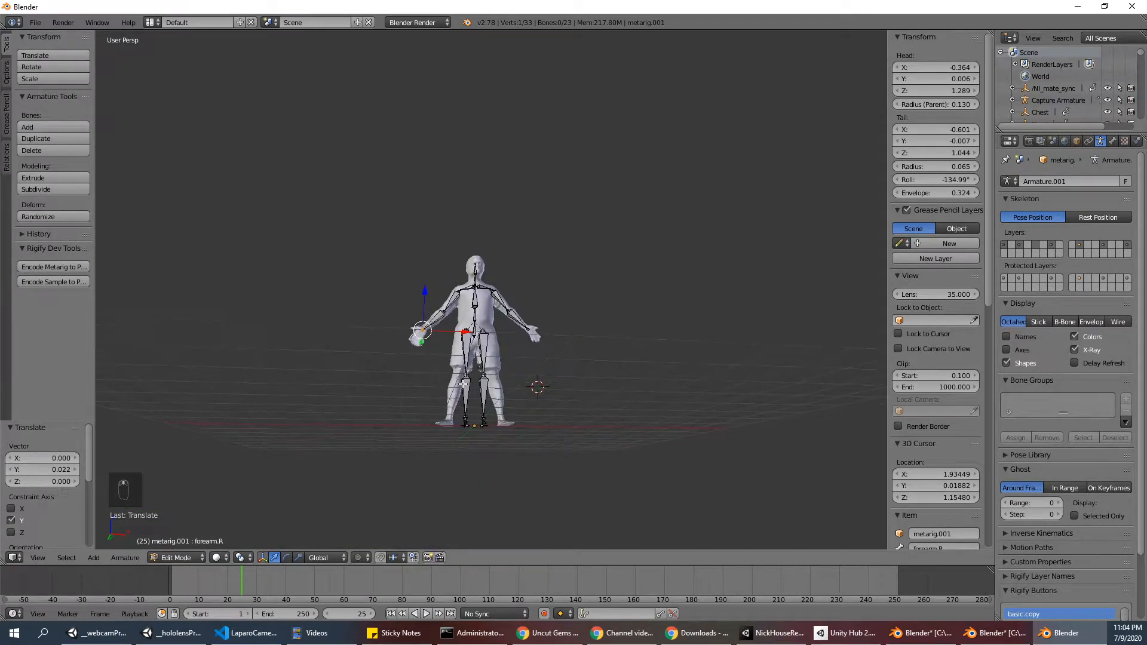
{"action": "scroll", "coordinate": [461, 403], "scroll_direction": "up", "scroll_amount": 3}
{"action": "right_click", "coordinate": [482, 365]}
{"action": "middle_click_drag", "start_coordinate": [546, 420], "coordinate": [465, 381]}
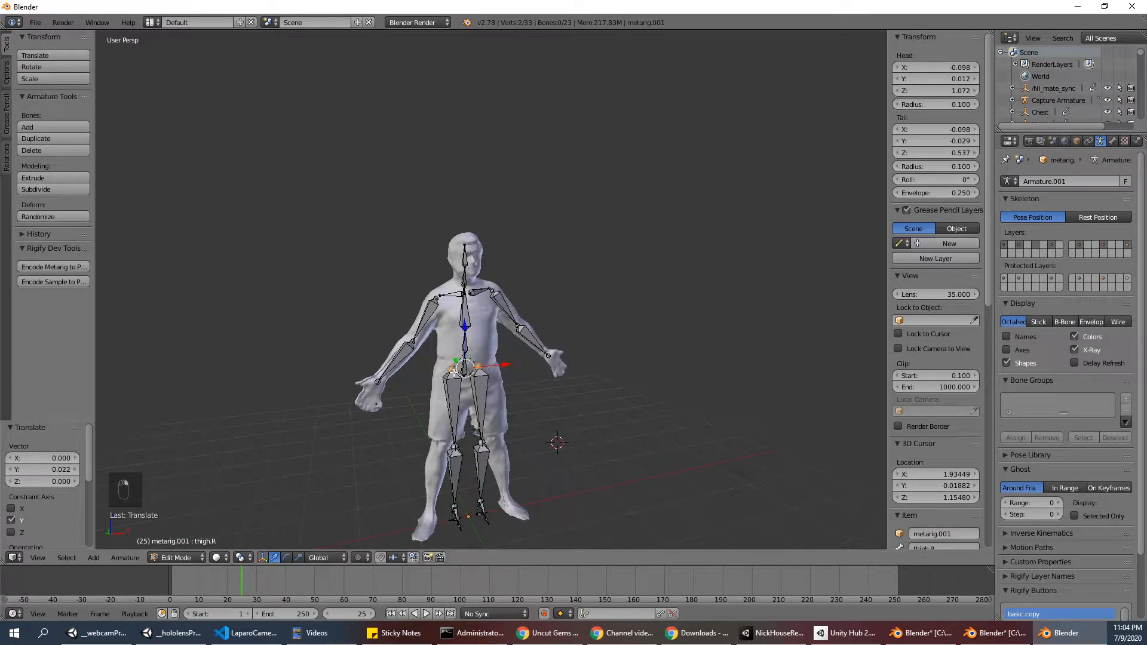
{"action": "key", "text": "KP_Decimal"}
{"action": "scroll", "coordinate": [439, 361], "scroll_direction": "down", "scroll_amount": 6}
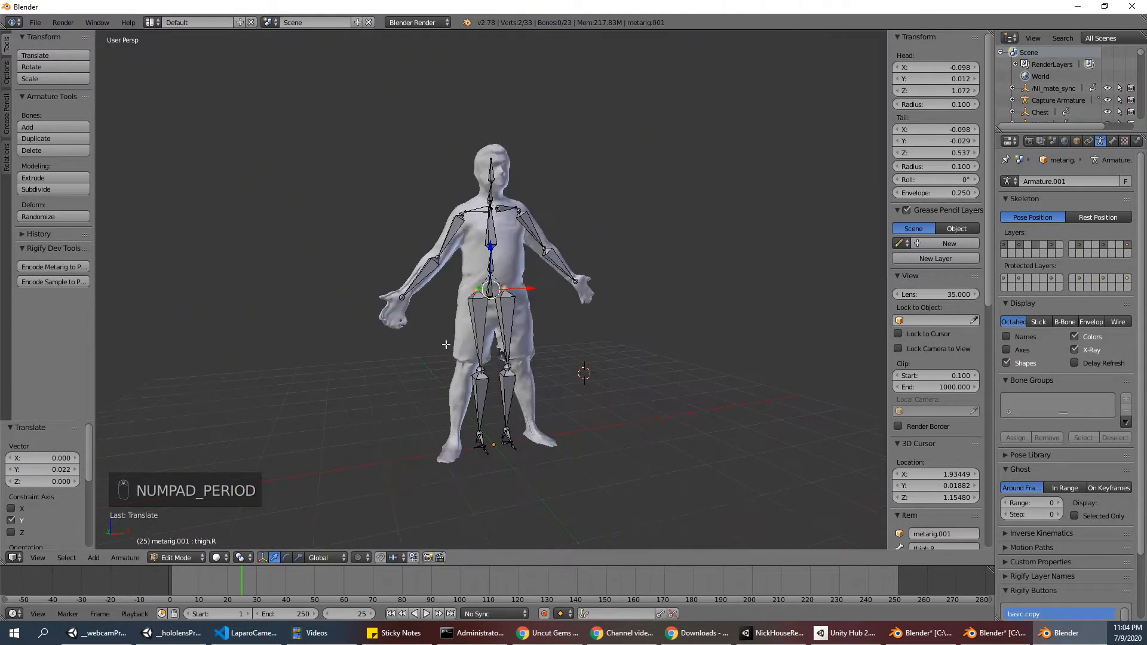
{"action": "middle_click_drag", "start_coordinate": [512, 314], "coordinate": [544, 337]}
{"action": "key", "text": "c"}
{"action": "left_click", "coordinate": [530, 311]}
{"action": "left_click_drag", "start_coordinate": [530, 311], "coordinate": [531, 459]}
{"action": "right_click", "coordinate": [692, 447]}
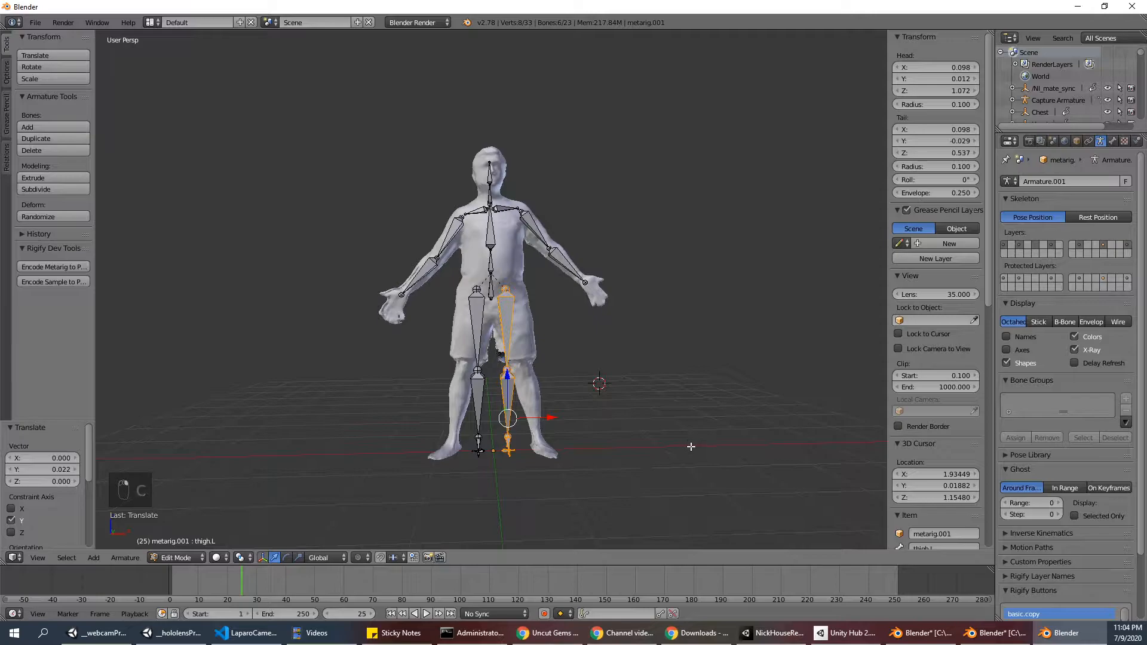
{"action": "left_click", "coordinate": [8, 72]}
{"action": "middle_click_drag", "start_coordinate": [541, 353], "coordinate": [558, 370]}
{"action": "left_click_drag", "start_coordinate": [548, 416], "coordinate": [558, 420]}
{"action": "mouse_move", "coordinate": [558, 419]}
{"action": "middle_mouse_down"}
{"action": "mouse_move", "coordinate": [548, 364]}
{"action": "mouse_move", "coordinate": [548, 410]}
{"action": "middle_mouse_up"}
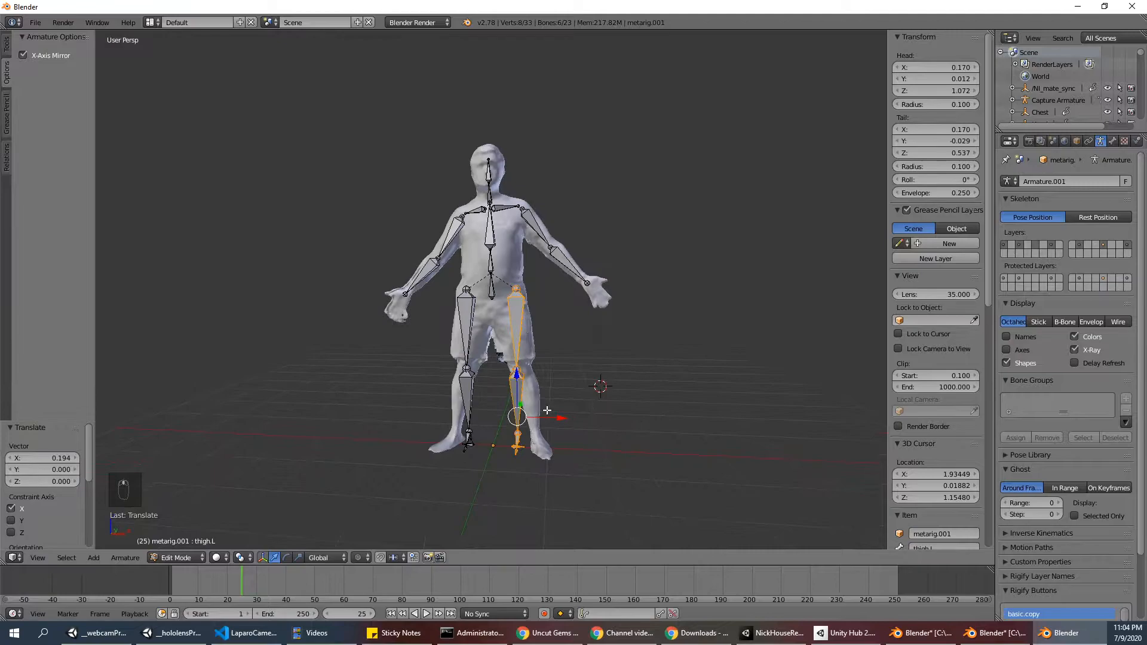
{"action": "key", "text": "r"}
{"action": "key", "text": "x"}
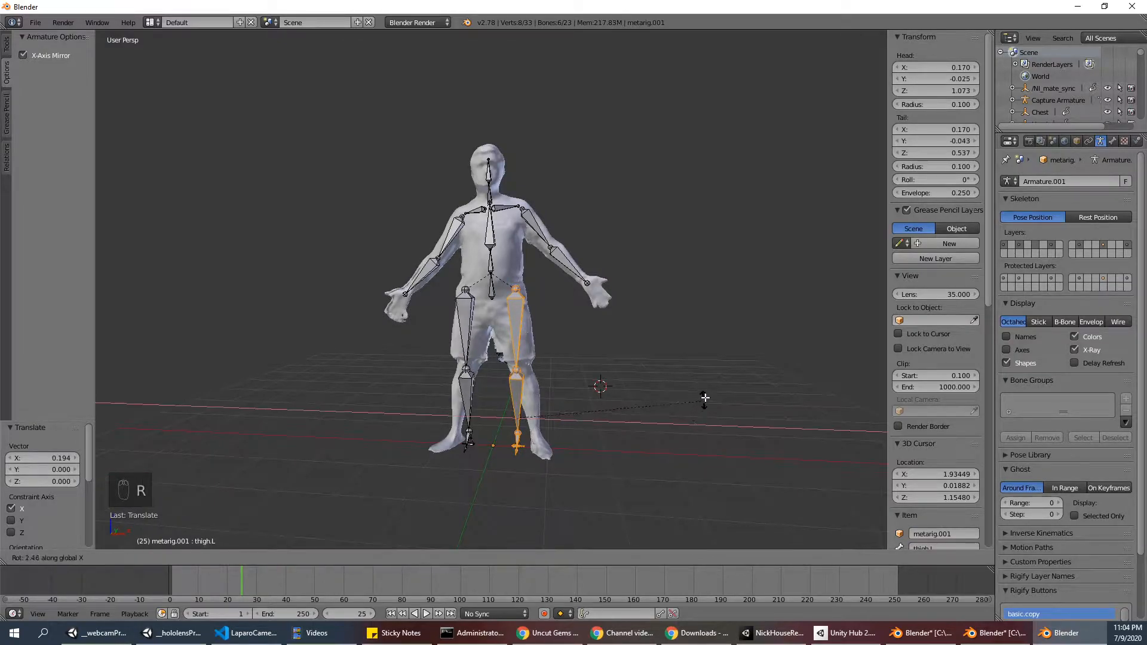
{"action": "right_click", "coordinate": [688, 386]}
Rotate the mirrored leg bones about Y so both legs splay outward like the mesh's legs
{"action": "key", "text": "r"}
{"action": "key", "text": "y"}
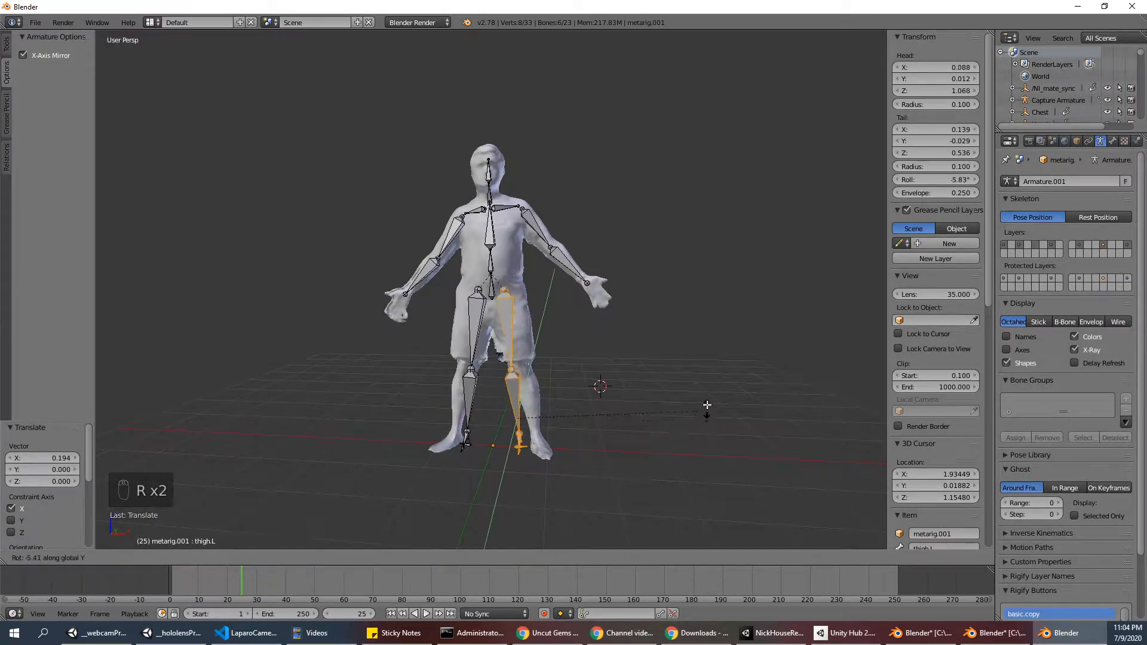
{"action": "left_click", "coordinate": [664, 387]}
Shift the mirrored leg bones along X in small moves, the last one 0.031, to centre them in the mesh's legs
{"action": "left_click_drag", "start_coordinate": [559, 419], "coordinate": [574, 423]}
{"action": "mouse_move", "coordinate": [574, 422]}
{"action": "middle_mouse_down"}
{"action": "mouse_move", "coordinate": [592, 424]}
{"action": "mouse_move", "coordinate": [581, 415]}
{"action": "middle_mouse_up"}
{"action": "left_click", "coordinate": [579, 420]}
{"action": "middle_click_drag", "start_coordinate": [580, 420], "coordinate": [589, 412]}
{"action": "left_click_drag", "start_coordinate": [574, 420], "coordinate": [573, 420]}
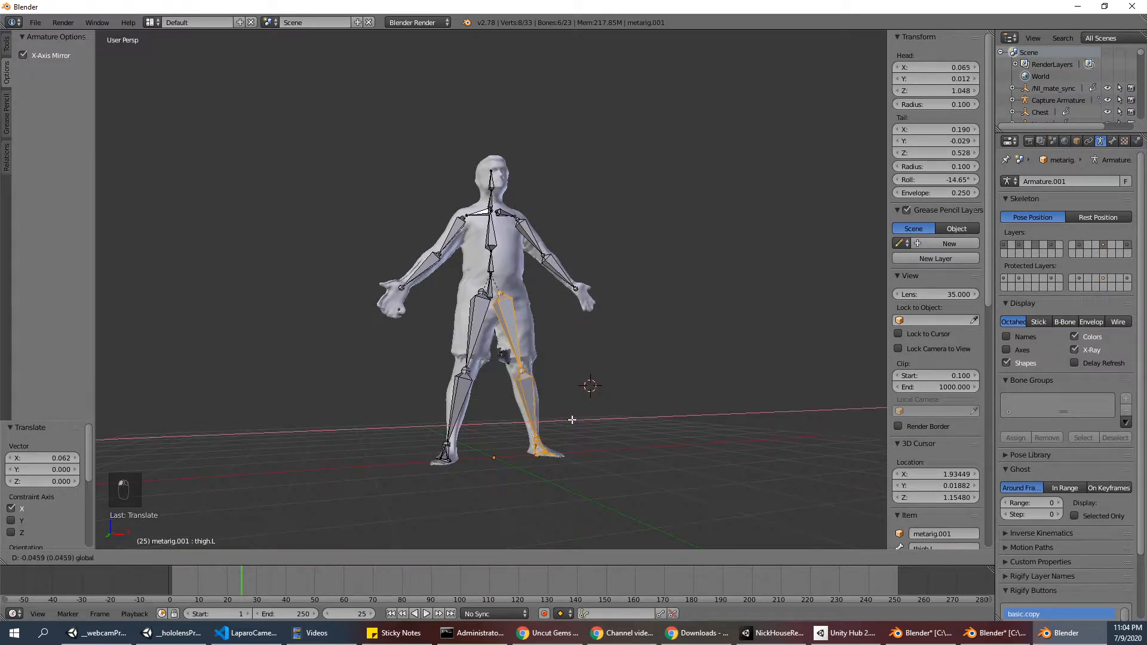
{"action": "left_click", "coordinate": [572, 420]}
{"action": "middle_click_drag", "start_coordinate": [572, 420], "coordinate": [530, 430]}
{"action": "left_click_drag", "start_coordinate": [579, 425], "coordinate": [583, 425]}
{"action": "middle_click_drag", "start_coordinate": [586, 425], "coordinate": [618, 418]}
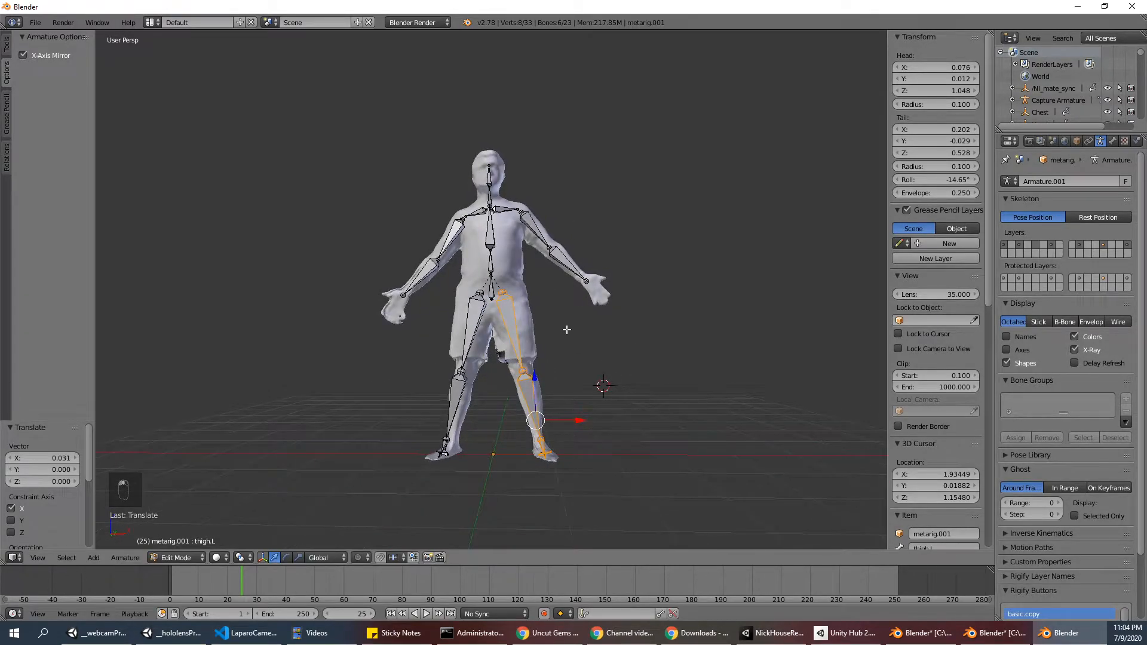
Turn off X-Axis Mirror and move both knee joints 0.104 backward along Y
{"action": "middle_click_drag", "start_coordinate": [388, 237], "coordinate": [371, 264]}
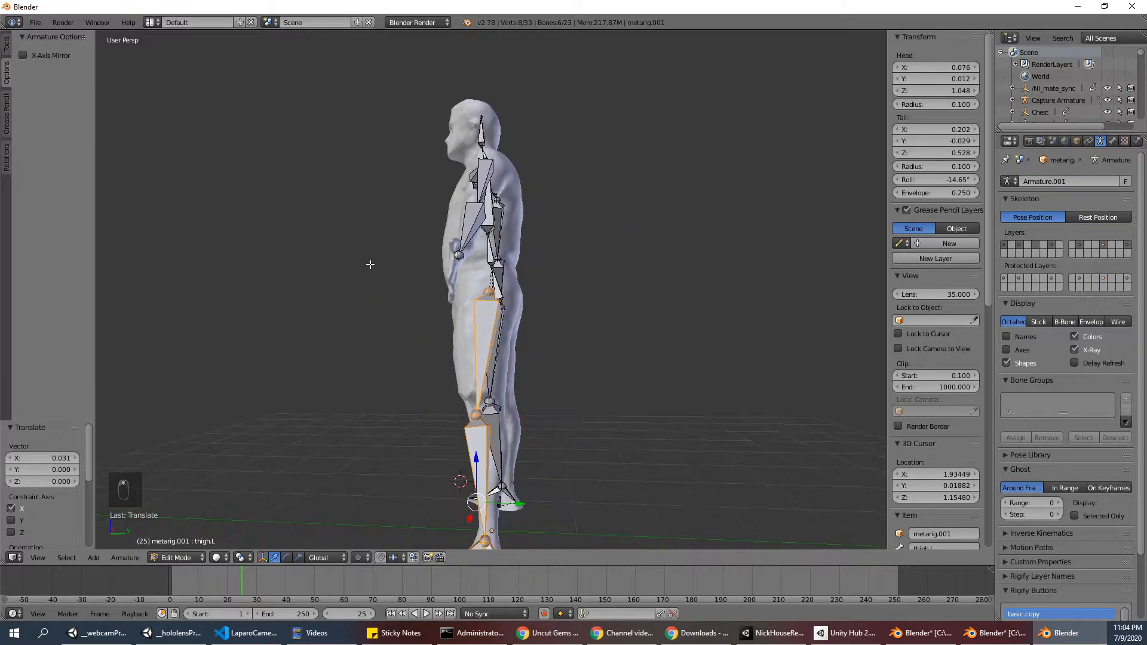
{"action": "right_click", "coordinate": [487, 418]}
{"action": "right_click", "coordinate": [477, 403], "text": "shift"}
{"action": "left_click_drag", "start_coordinate": [522, 407], "coordinate": [533, 404]}
Move the right knee joint inward along X to centre it in the mesh's leg
{"action": "middle_click_drag", "start_coordinate": [532, 404], "coordinate": [384, 405]}
{"action": "right_click", "coordinate": [537, 409]}
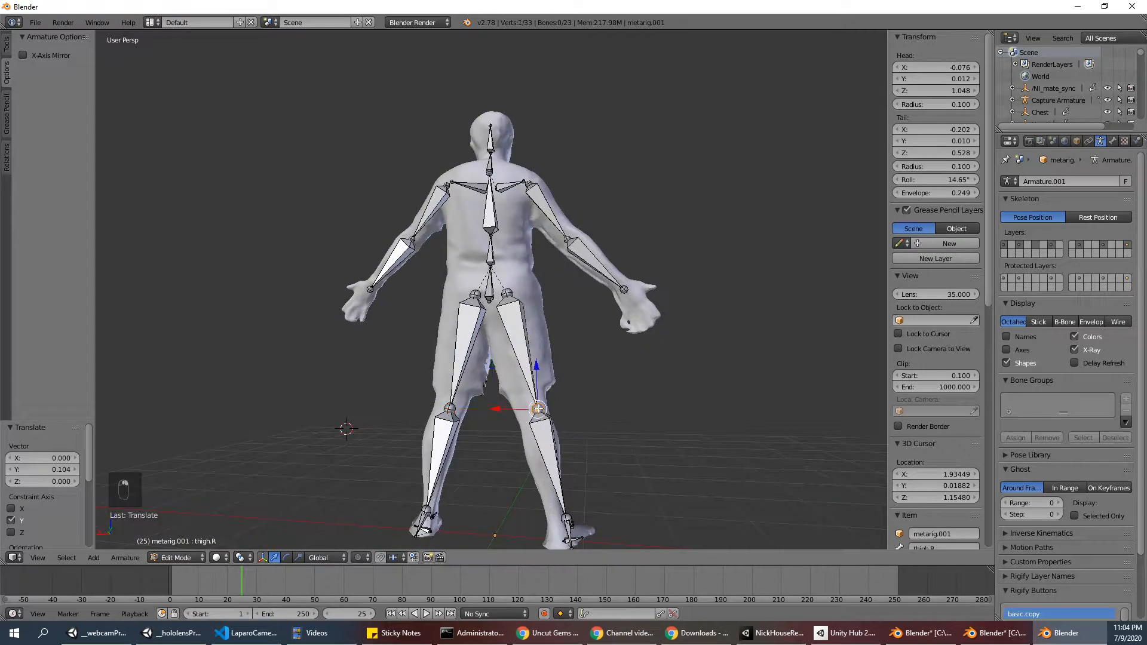
{"action": "left_click_drag", "start_coordinate": [504, 407], "coordinate": [495, 409]}
Examine up close how the ankle, foot and heel bones line up with the mesh's feet
{"action": "middle_click_drag", "start_coordinate": [495, 408], "coordinate": [589, 431]}
{"action": "key", "text": "a"}
{"action": "key", "text": "c"}
{"action": "left_click_drag", "start_coordinate": [554, 443], "coordinate": [430, 430]}
{"action": "right_click", "coordinate": [418, 430]}
{"action": "key", "text": "KP_Decimal"}
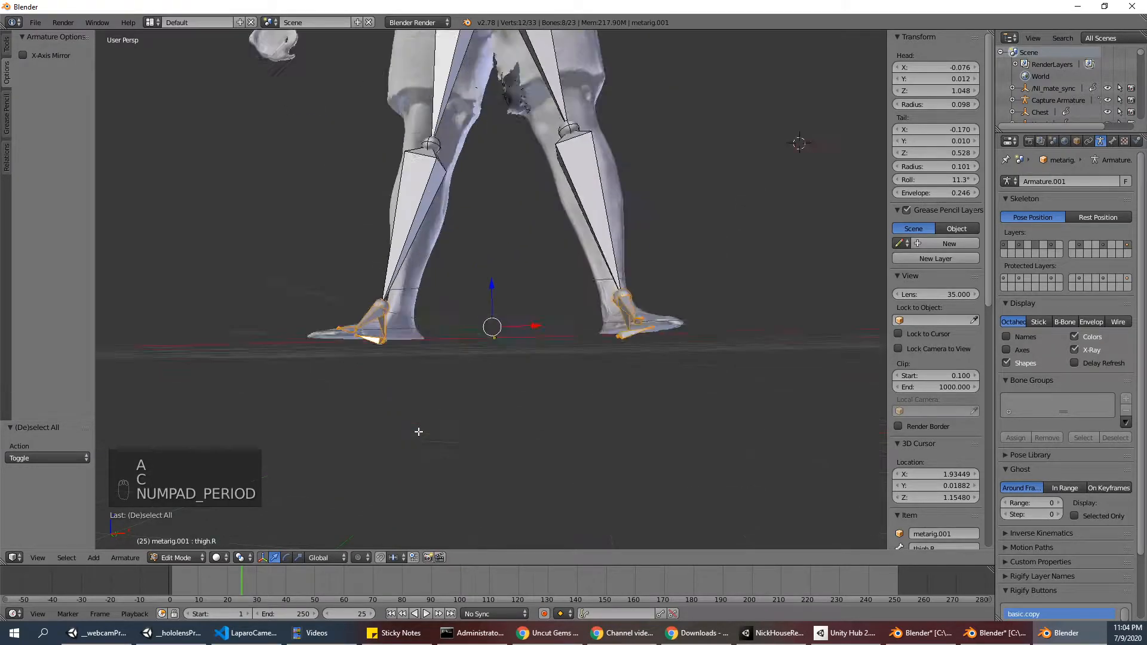
{"action": "mouse_move", "coordinate": [563, 295]}
{"action": "middle_mouse_down"}
{"action": "mouse_move", "coordinate": [542, 284]}
{"action": "mouse_move", "coordinate": [576, 274]}
{"action": "mouse_move", "coordinate": [573, 298]}
{"action": "middle_mouse_up"}
{"action": "right_click", "coordinate": [542, 285]}
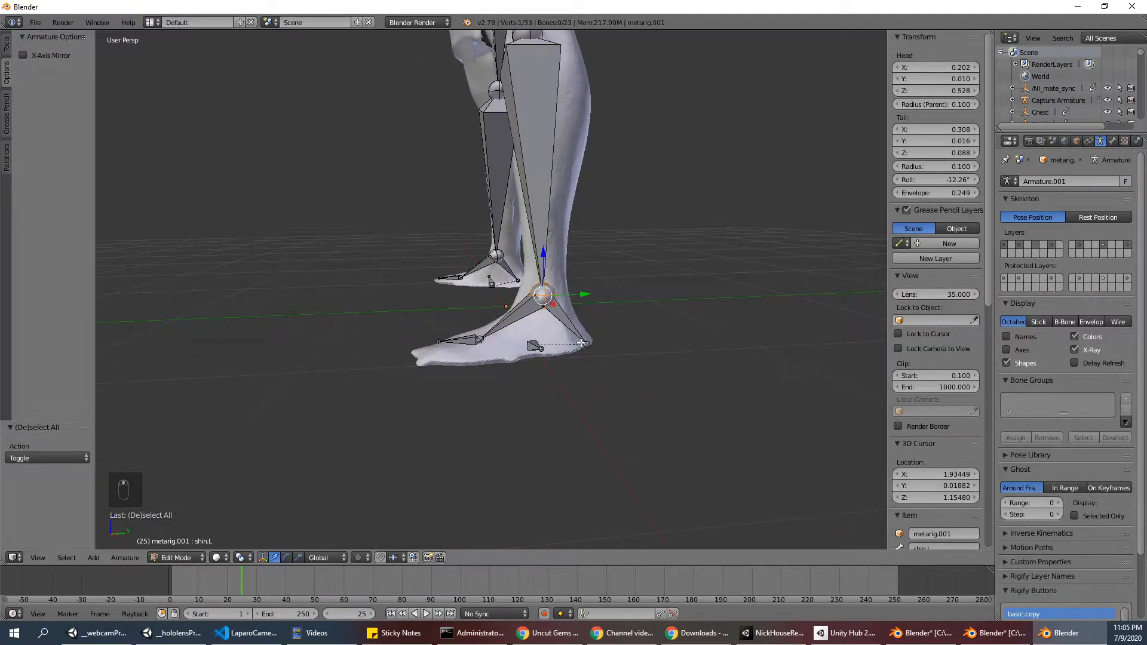
{"action": "middle_click_drag", "start_coordinate": [591, 345], "coordinate": [623, 325]}
Rotate the left foot, toe and heel bones 15.124° about Z to follow the mesh's foot
{"action": "key", "text": "a"}
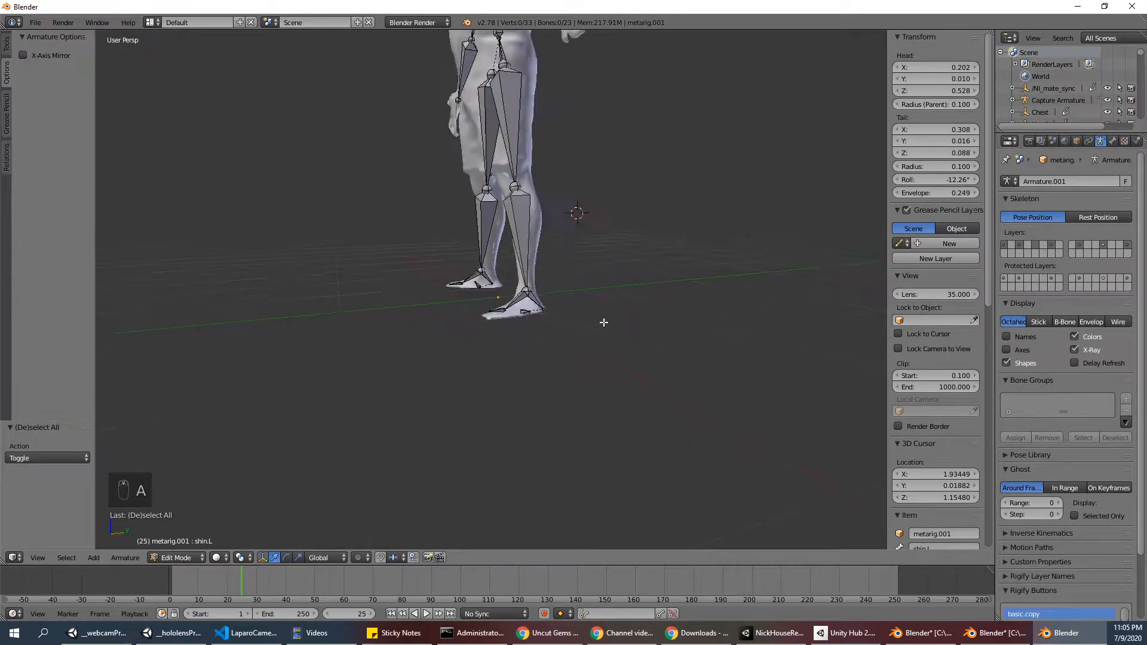
{"action": "key", "text": "c"}
{"action": "left_click_drag", "start_coordinate": [608, 320], "coordinate": [535, 351]}
{"action": "right_click", "coordinate": [536, 351]}
{"action": "middle_click_drag", "start_coordinate": [540, 342], "coordinate": [670, 334]}
{"action": "middle_click_drag", "start_coordinate": [747, 316], "coordinate": [649, 288]}
{"action": "key", "text": "r"}
{"action": "key", "text": "z"}
{"action": "left_click", "coordinate": [748, 292]}
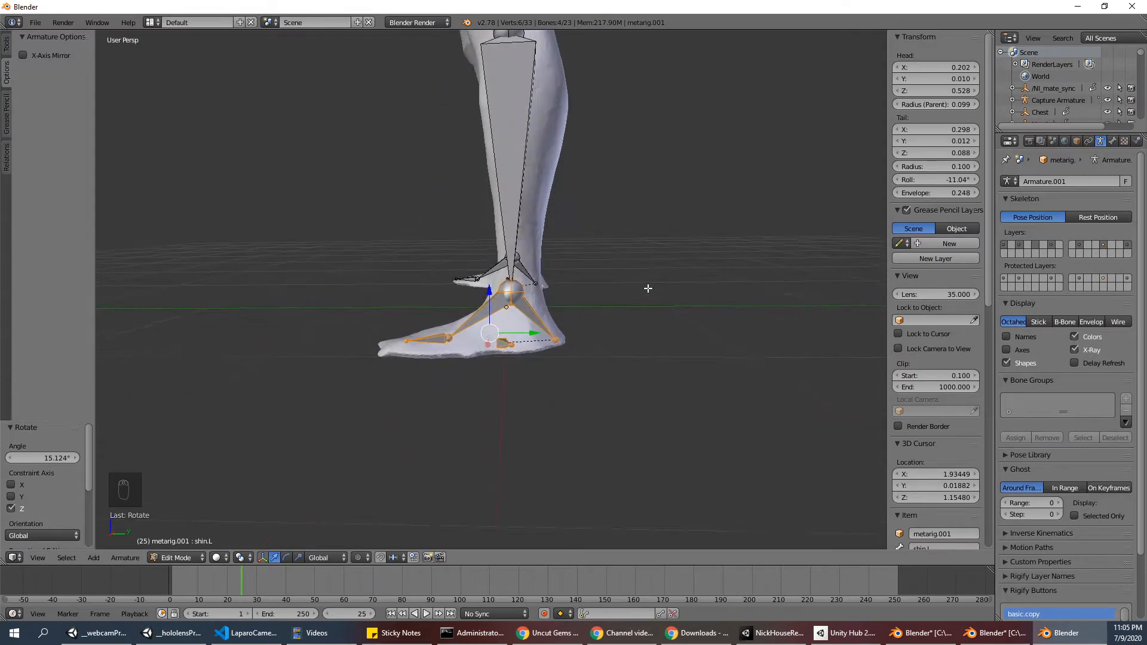
Scale the left foot bones down along Z in two passes, the second by 0.757, and lower them into the mesh's foot
{"action": "key", "text": "s"}
{"action": "key", "text": "z"}
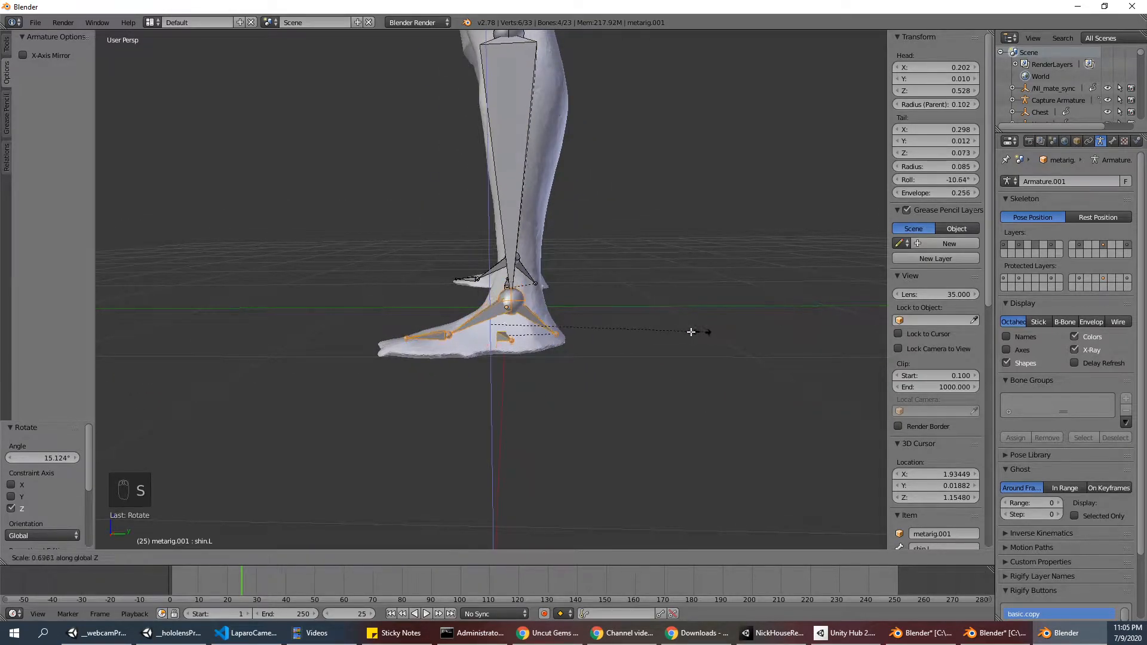
{"action": "left_click", "coordinate": [590, 328]}
{"action": "left_click_drag", "start_coordinate": [489, 290], "coordinate": [490, 300]}
{"action": "mouse_move", "coordinate": [494, 300]}
{"action": "middle_mouse_down"}
{"action": "mouse_move", "coordinate": [601, 284]}
{"action": "mouse_move", "coordinate": [487, 290]}
{"action": "middle_mouse_up"}
{"action": "left_click_drag", "start_coordinate": [456, 281], "coordinate": [457, 279]}
{"action": "middle_click_drag", "start_coordinate": [458, 278], "coordinate": [485, 269]}
{"action": "key", "text": "s"}
{"action": "key", "text": "z"}
{"action": "left_click", "coordinate": [574, 283]}
Select the right foot, toe and heel bones and move them inward along X, then back outward by 0.022
{"action": "middle_click_drag", "start_coordinate": [574, 283], "coordinate": [695, 294]}
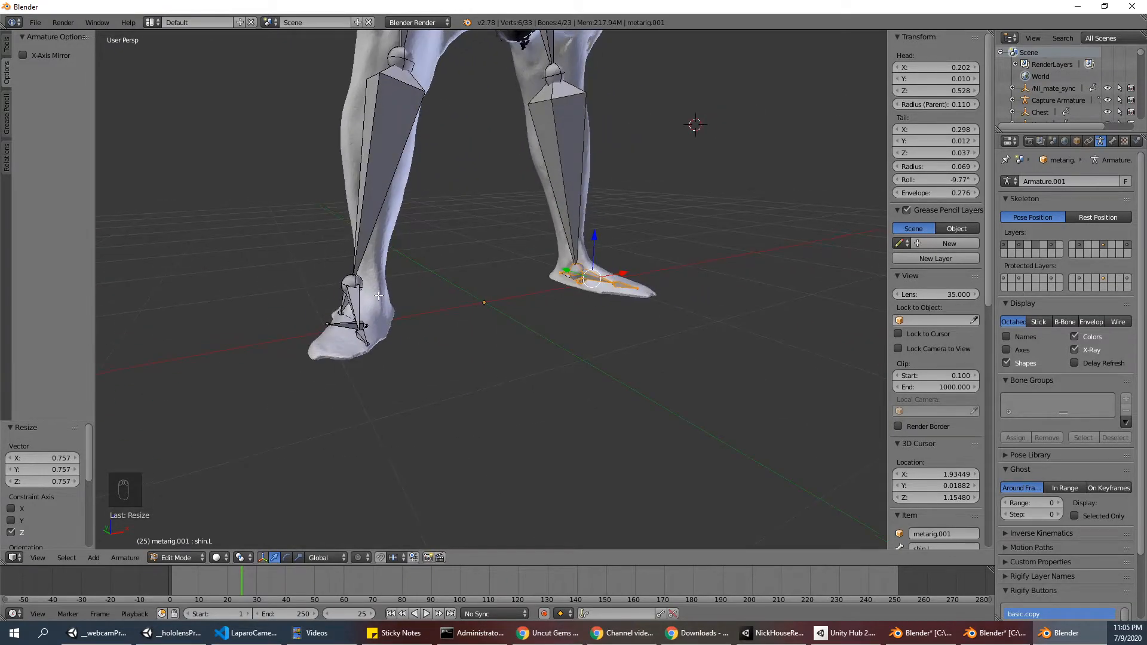
{"action": "middle_click_drag", "start_coordinate": [349, 277], "coordinate": [438, 290]}
{"action": "key", "text": "a"}
{"action": "key", "text": "c"}
{"action": "scroll", "coordinate": [425, 305], "scroll_direction": "up", "scroll_amount": 4}
{"action": "mouse_move", "coordinate": [425, 312]}
{"action": "left_mouse_down"}
{"action": "mouse_move", "coordinate": [436, 342]}
{"action": "mouse_move", "coordinate": [500, 344]}
{"action": "left_mouse_up"}
{"action": "right_click", "coordinate": [500, 345]}
{"action": "middle_click_drag", "start_coordinate": [502, 345], "coordinate": [443, 341]}
{"action": "key", "text": "g"}
{"action": "key", "text": "x"}
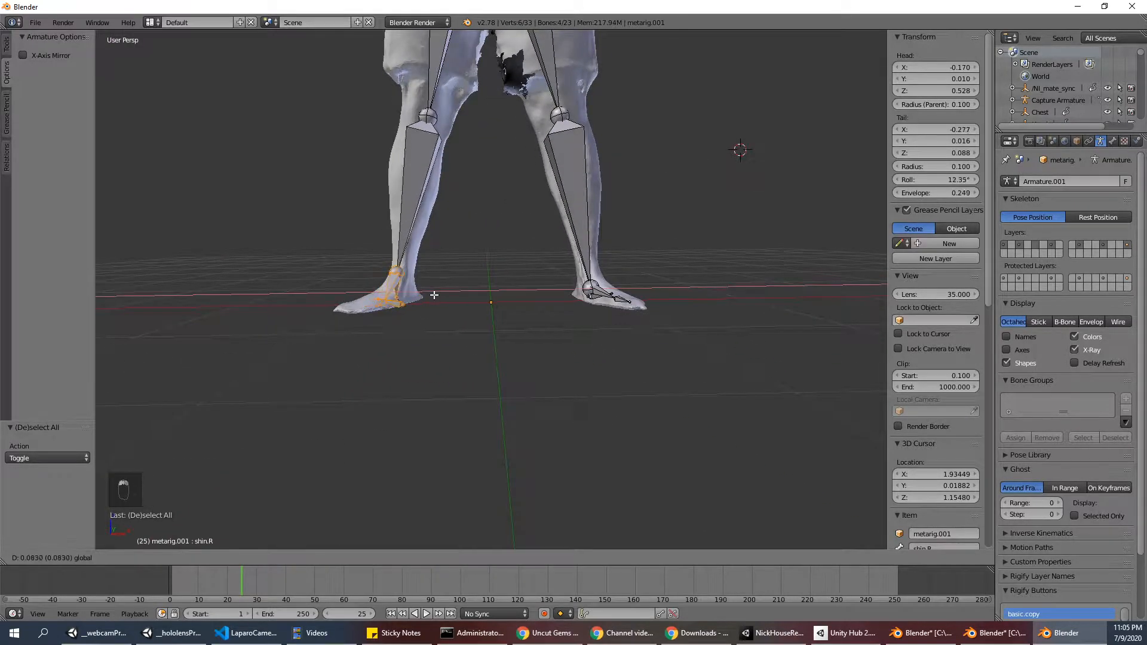
{"action": "left_click", "coordinate": [439, 296]}
{"action": "middle_click_drag", "start_coordinate": [439, 297], "coordinate": [483, 305]}
{"action": "left_click_drag", "start_coordinate": [431, 302], "coordinate": [428, 301]}
Rotate the right foot bones about Z to follow the mesh's foot and move them -0.074 along X
{"action": "key", "text": "r"}
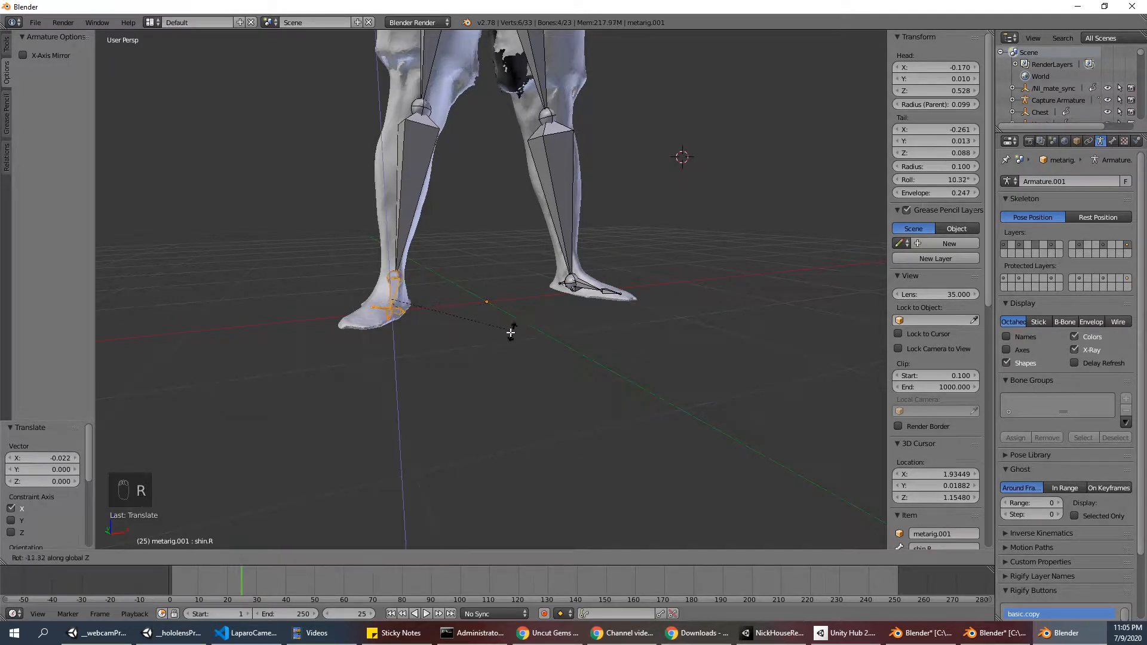
{"action": "left_click", "coordinate": [466, 348]}
{"action": "middle_click_drag", "start_coordinate": [465, 347], "coordinate": [486, 337]}
{"action": "left_click_drag", "start_coordinate": [433, 301], "coordinate": [422, 302]}
Flatten the right foot bones along Z, lower them into the mesh's foot, and finish with a 0.017 upward shift
{"action": "middle_click_drag", "start_coordinate": [422, 302], "coordinate": [654, 295]}
{"action": "key", "text": "s"}
{"action": "key", "text": "z"}
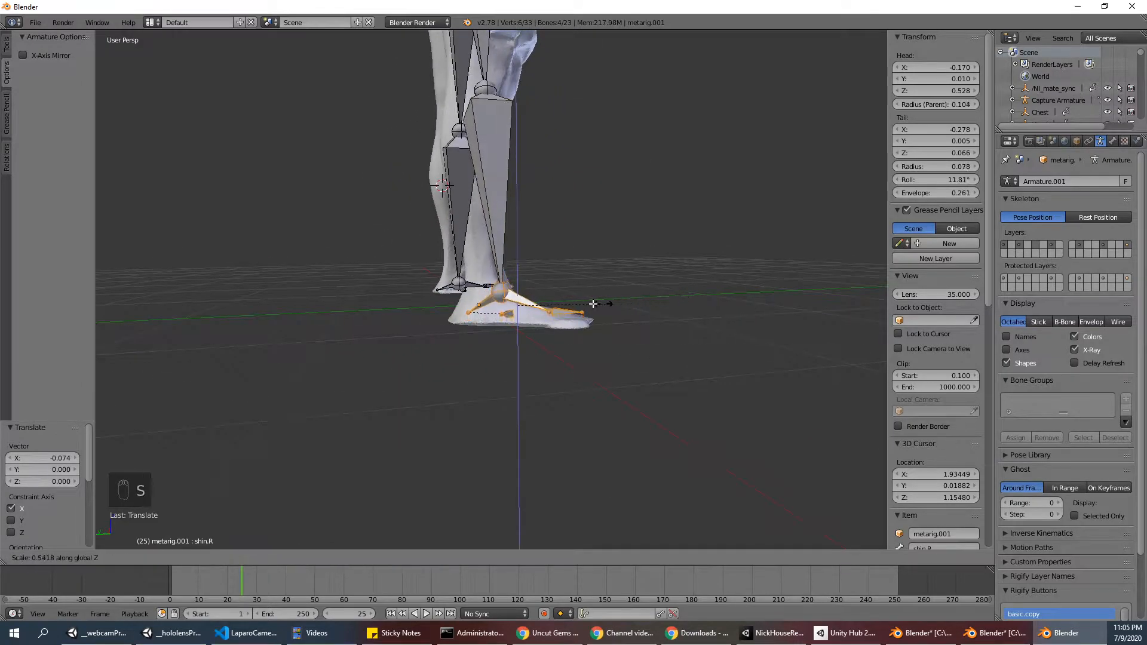
{"action": "left_click", "coordinate": [525, 304]}
{"action": "left_click_drag", "start_coordinate": [520, 272], "coordinate": [521, 282]}
{"action": "middle_click_drag", "start_coordinate": [538, 288], "coordinate": [548, 281]}
{"action": "left_click_drag", "start_coordinate": [529, 267], "coordinate": [565, 273]}
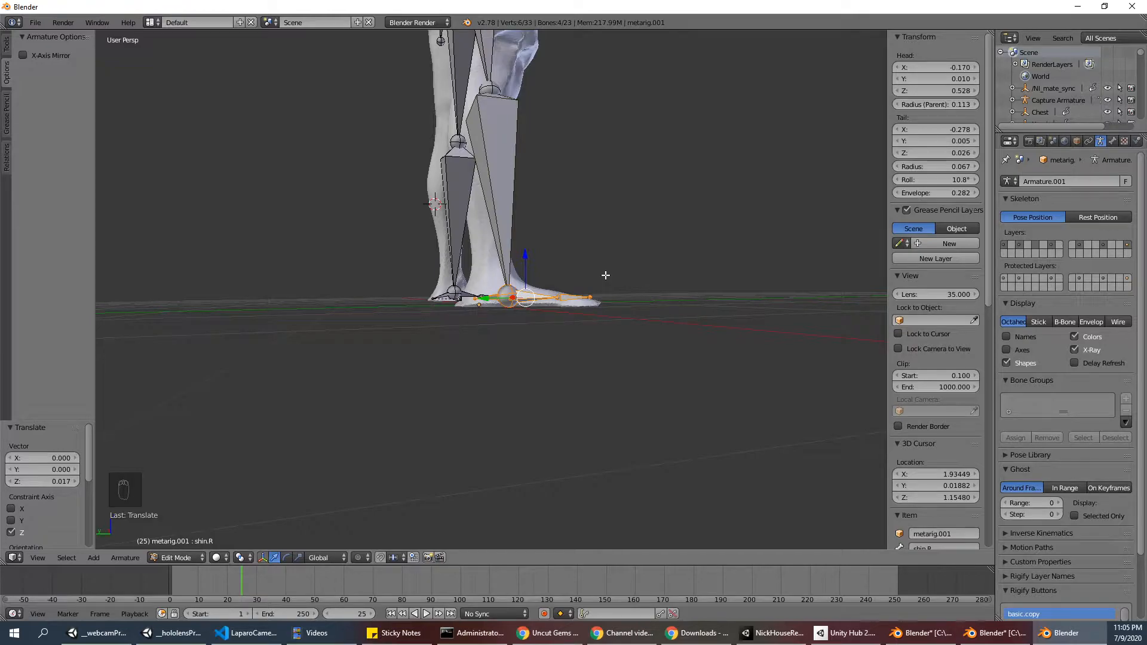
{"action": "middle_click_drag", "start_coordinate": [650, 273], "coordinate": [694, 266]}
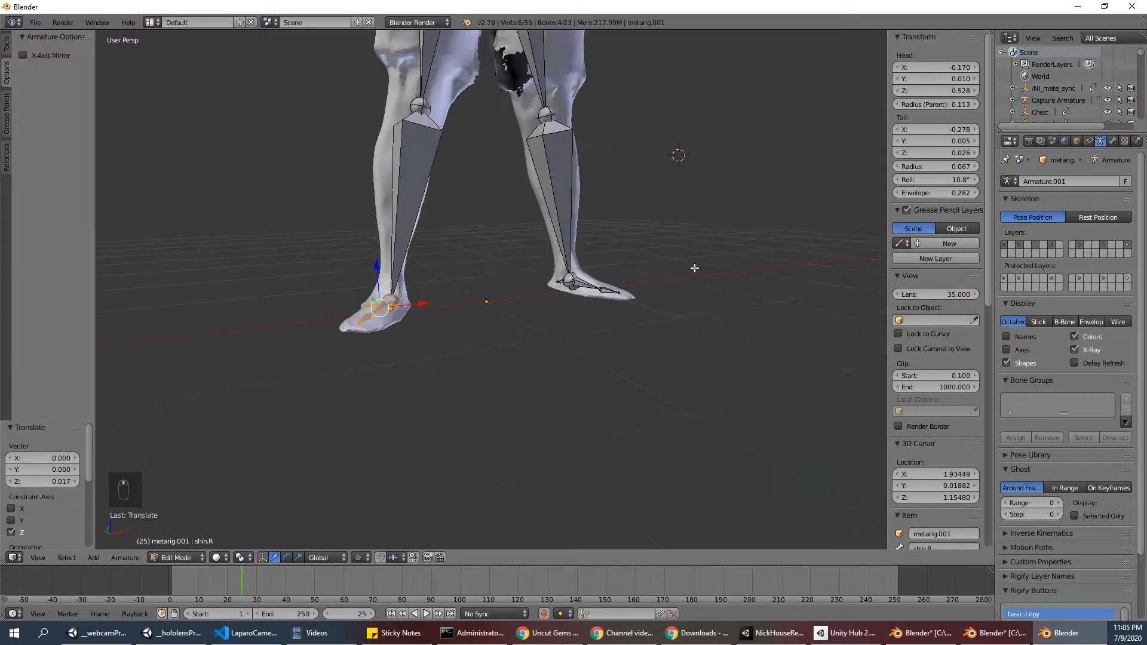
Reorient the right foot bones with rotations of 37.306° and about -33° around Z and 2.304° around X
{"action": "key", "text": "r"}
{"action": "left_click", "coordinate": [572, 124]}
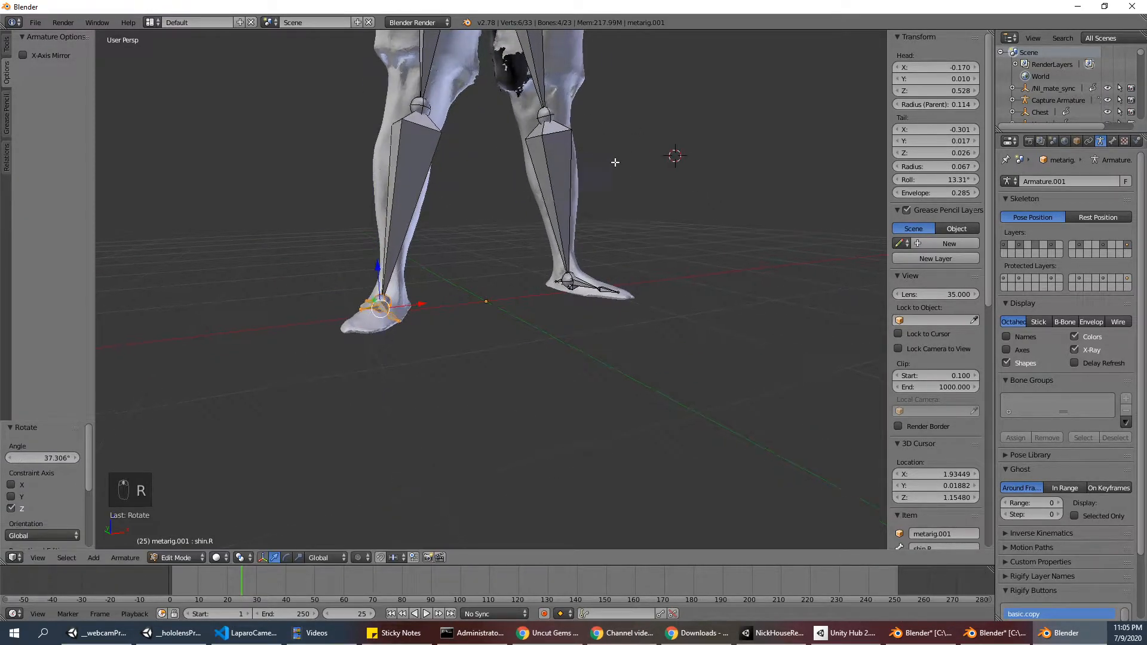
{"action": "middle_click_drag", "start_coordinate": [612, 161], "coordinate": [634, 161]}
{"action": "key", "text": "r"}
{"action": "key", "text": "x"}
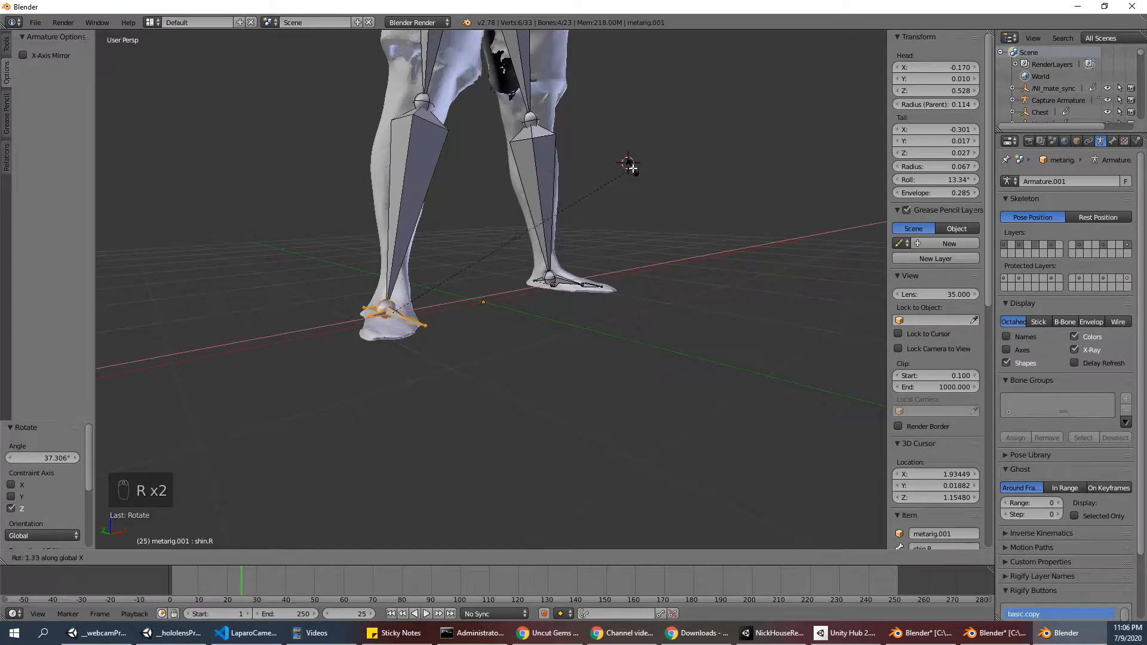
{"action": "left_click", "coordinate": [631, 173]}
{"action": "key", "text": "r"}
{"action": "key", "text": "z"}
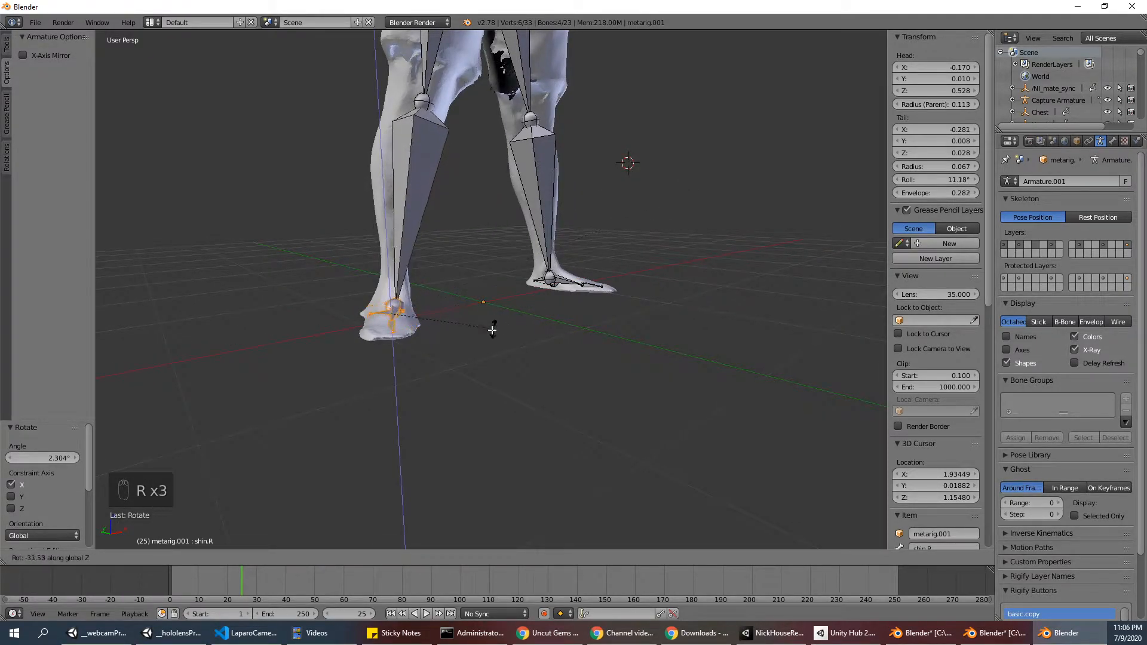
{"action": "left_click", "coordinate": [494, 341]}
Move the right foot bones 0.033 along Y and lower the right toe tip joint by 0.016 along Z
{"action": "middle_click_drag", "start_coordinate": [496, 339], "coordinate": [593, 269]}
{"action": "left_click_drag", "start_coordinate": [512, 303], "coordinate": [507, 303]}
{"action": "mouse_move", "coordinate": [638, 300]}
{"action": "middle_mouse_down"}
{"action": "mouse_move", "coordinate": [624, 361]}
{"action": "mouse_move", "coordinate": [615, 287]}
{"action": "mouse_move", "coordinate": [623, 315]}
{"action": "middle_mouse_up"}
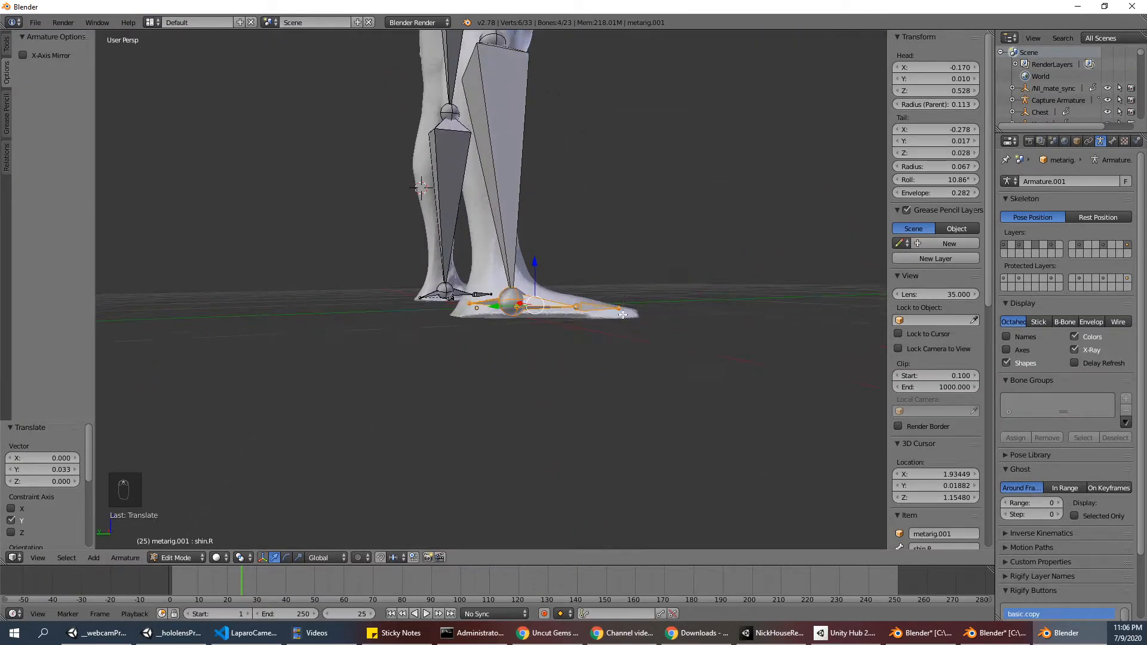
{"action": "right_click", "coordinate": [622, 304]}
{"action": "left_click_drag", "start_coordinate": [619, 276], "coordinate": [619, 285]}
Return to Object Mode, select the metarig and apply its scale
{"action": "middle_click_drag", "start_coordinate": [636, 285], "coordinate": [496, 276]}
{"action": "scroll", "coordinate": [499, 273], "scroll_direction": "down", "scroll_amount": 8}
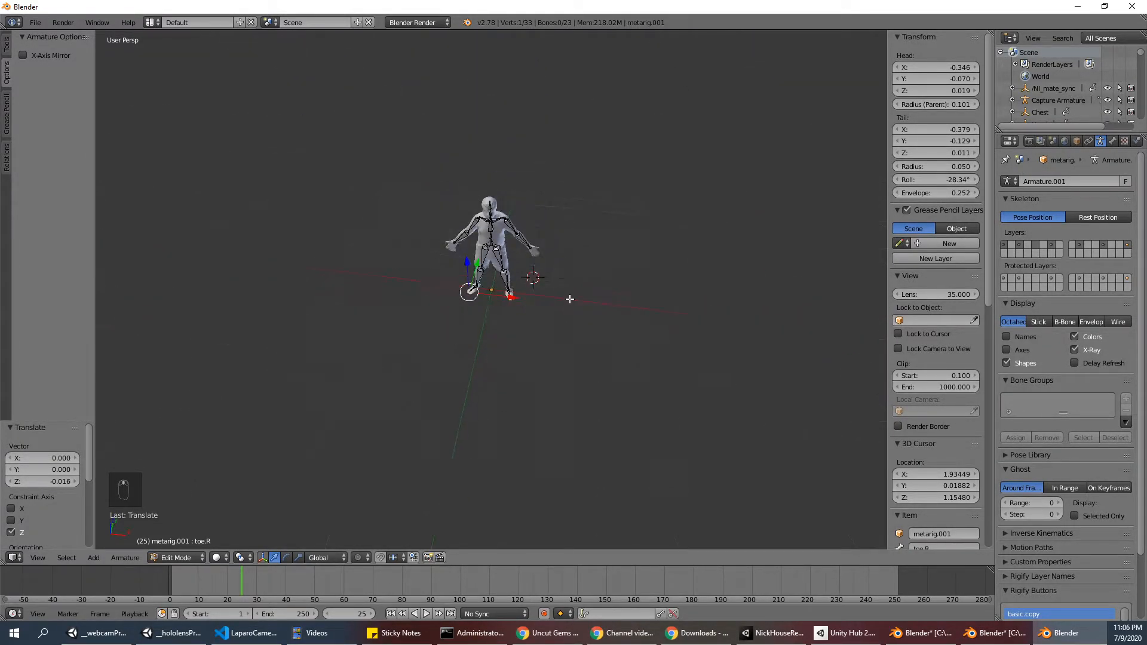
{"action": "left_click", "coordinate": [174, 558]}
{"action": "left_click", "coordinate": [179, 545]}
{"action": "scroll", "coordinate": [622, 252], "scroll_direction": "up", "scroll_amount": 5}
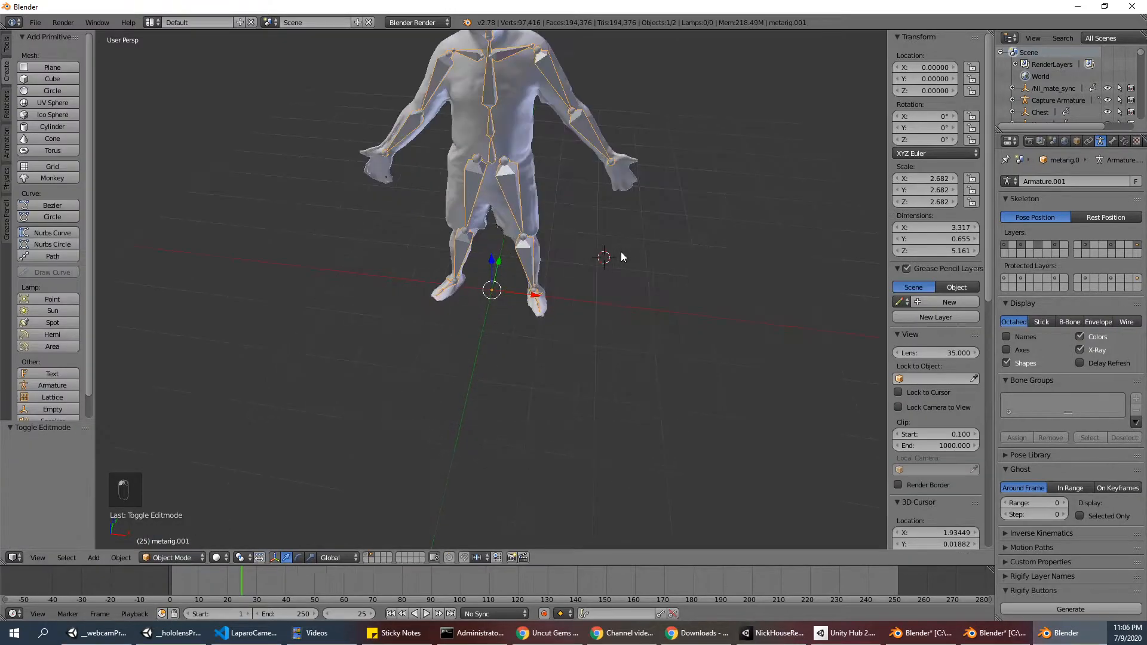
{"action": "scroll", "coordinate": [637, 229], "scroll_direction": "down", "scroll_amount": 5}
{"action": "right_click", "coordinate": [514, 157]}
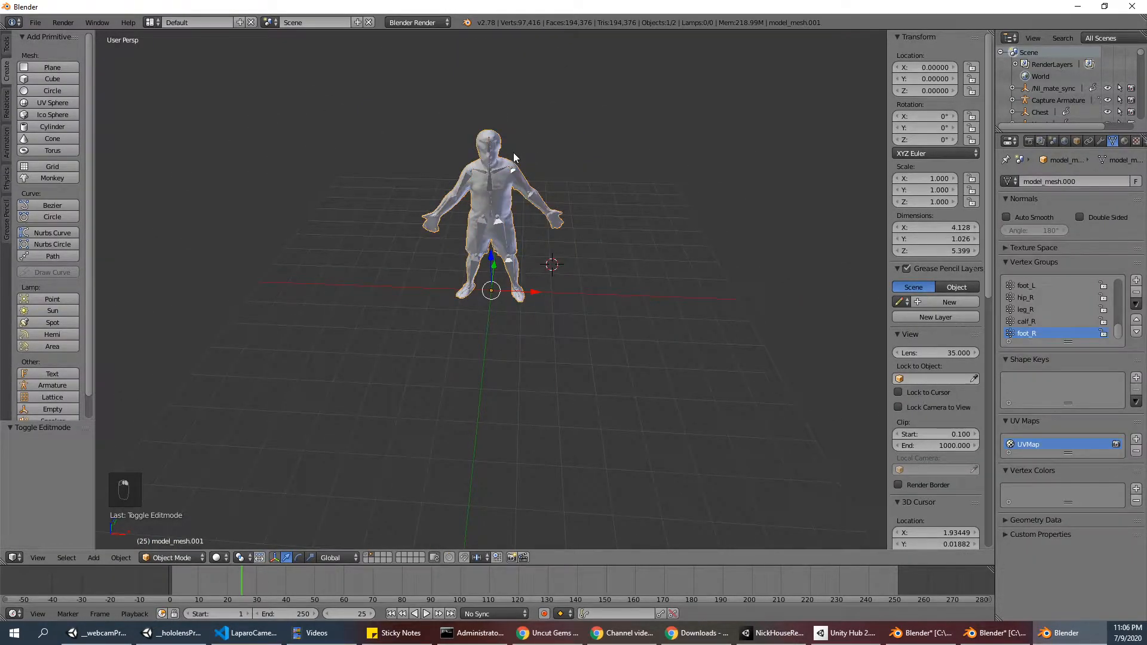
{"action": "key", "text": "KP_Decimal"}
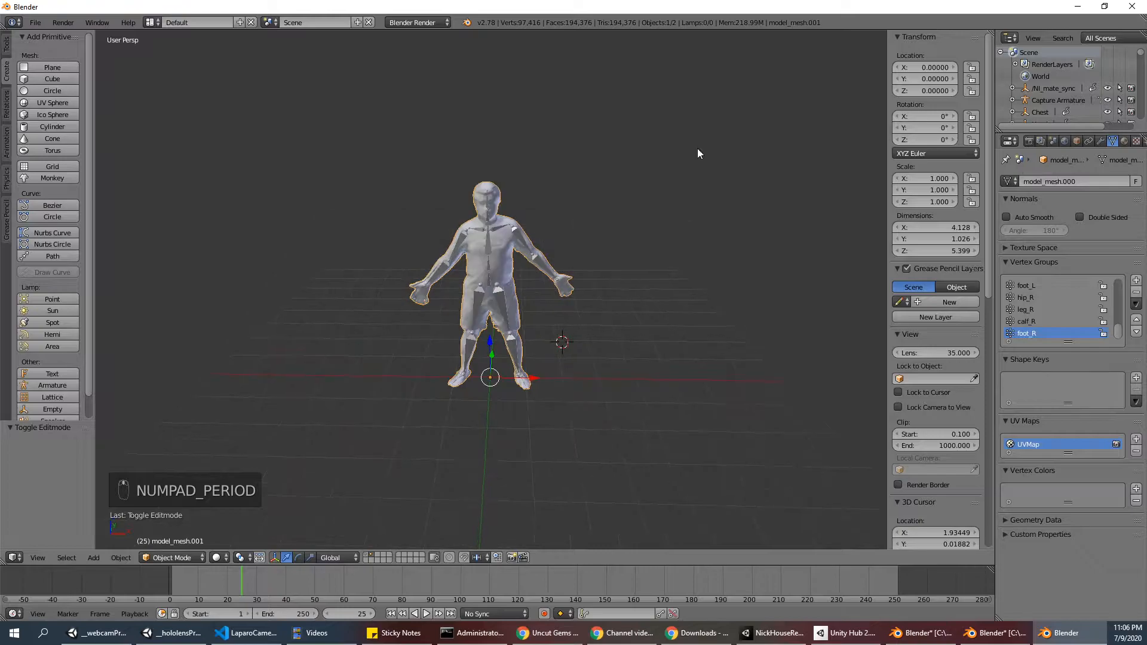
{"action": "scroll", "coordinate": [565, 392], "scroll_direction": "up", "scroll_amount": 3}
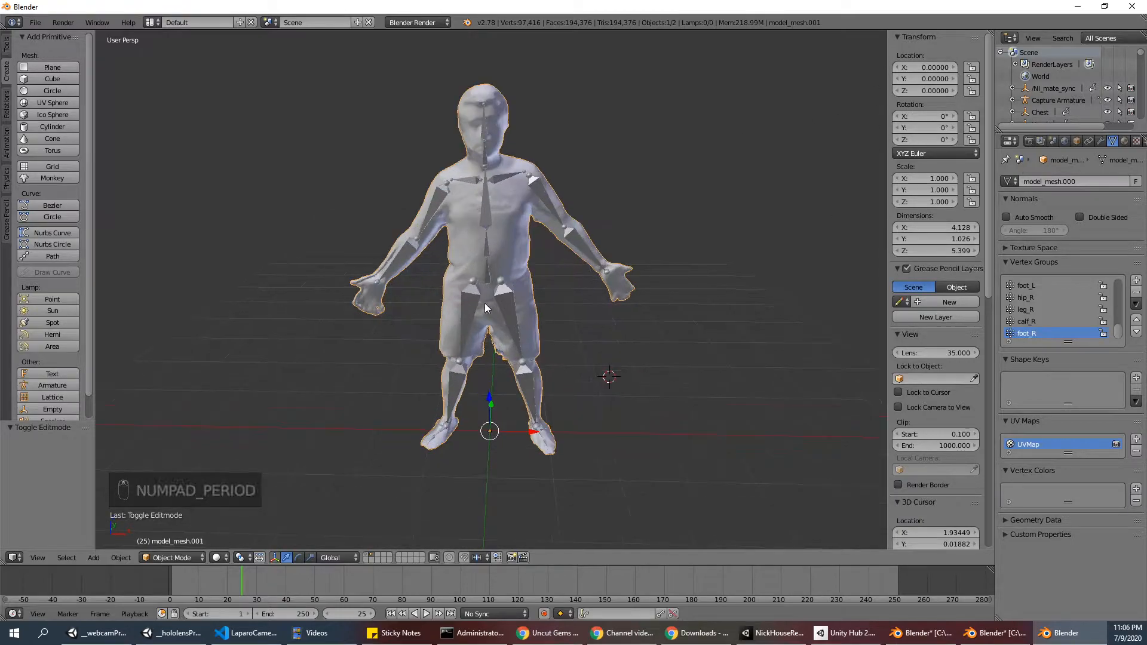
{"action": "right_click", "coordinate": [501, 288]}
{"action": "key", "text": "ctrl+a"}
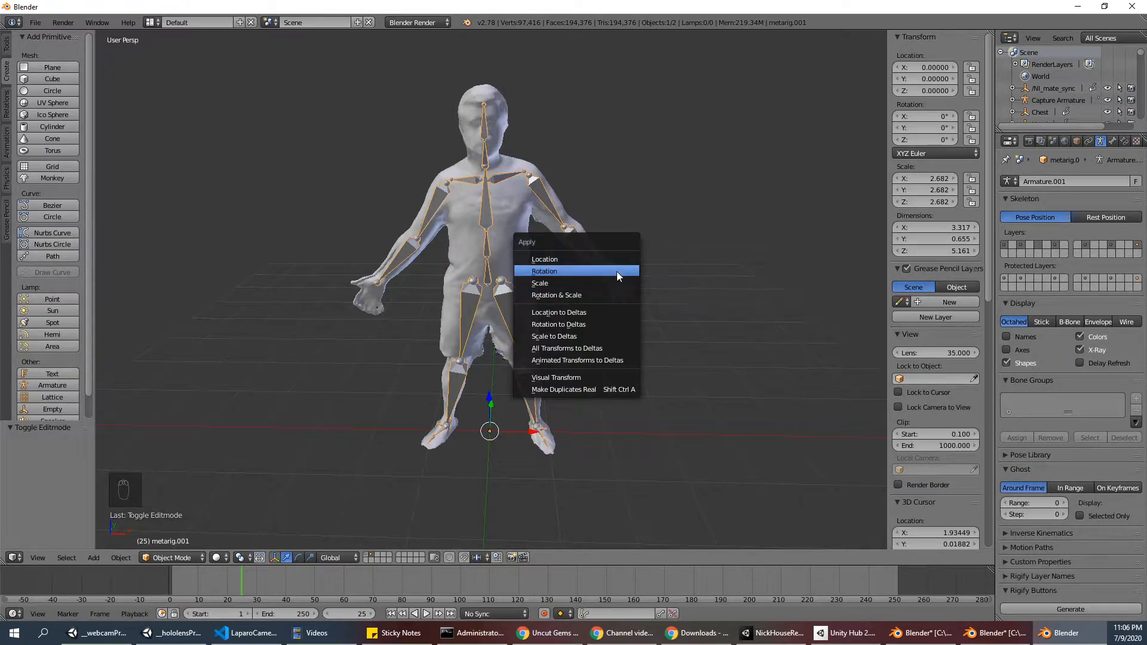
{"action": "left_click", "coordinate": [609, 285]}
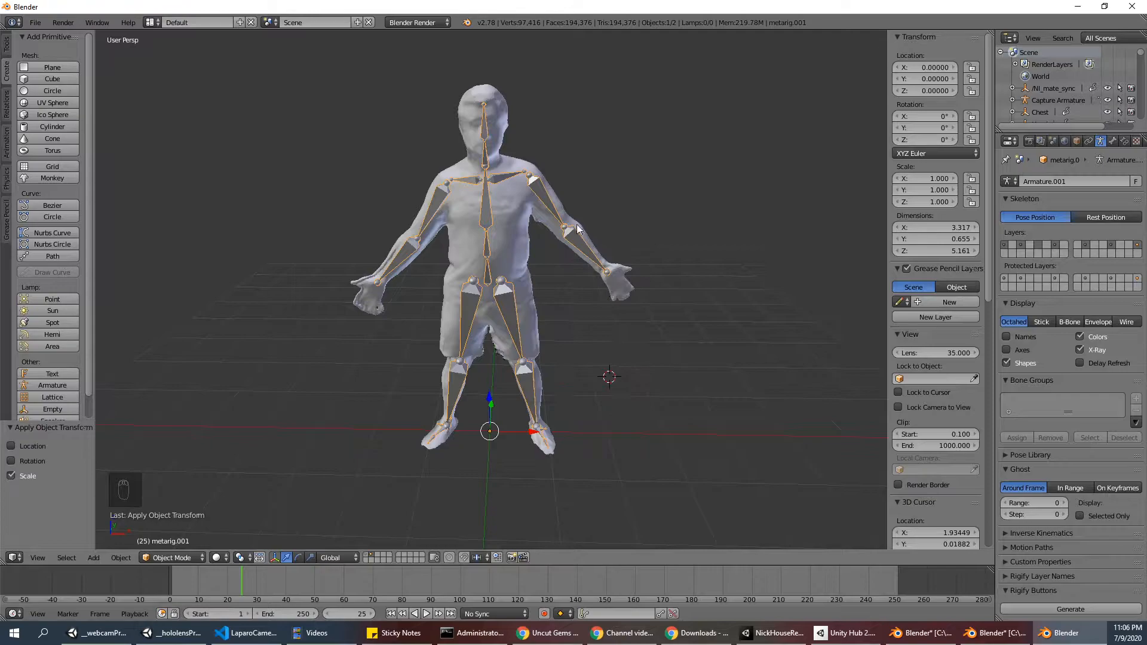
Enter Pose Mode on the metarig, repeatedly select and deselect all its bones, and return to Object Mode
{"action": "left_click", "coordinate": [174, 557]}
{"action": "left_click", "coordinate": [173, 517]}
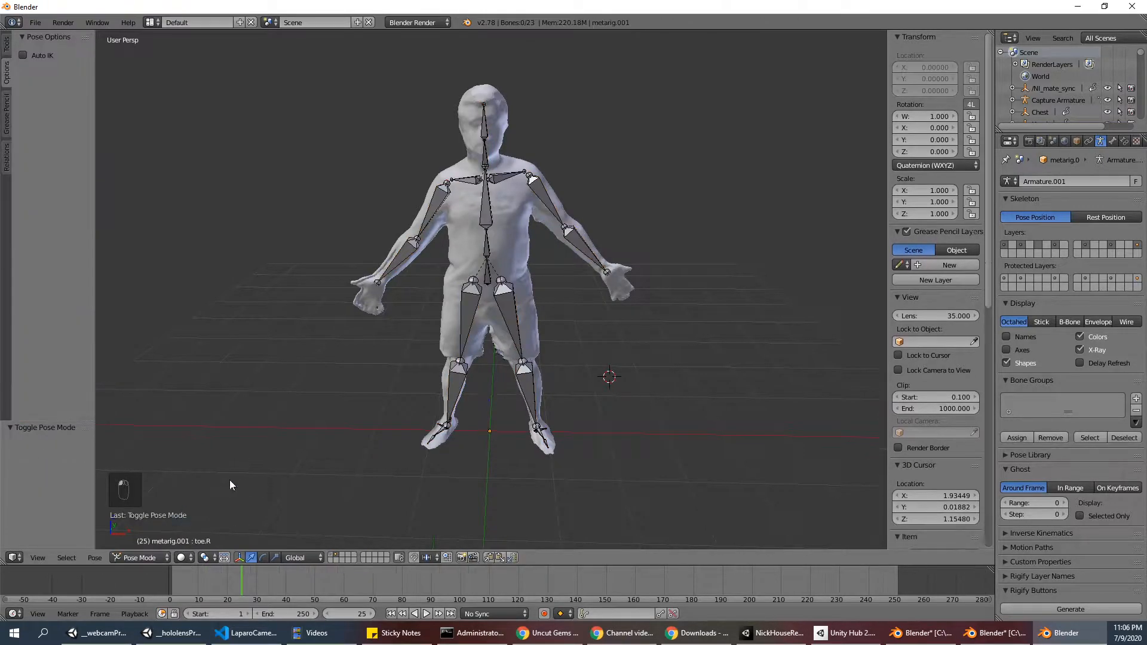
{"action": "key", "text": "a"}
{"action": "key", "text": "a"}
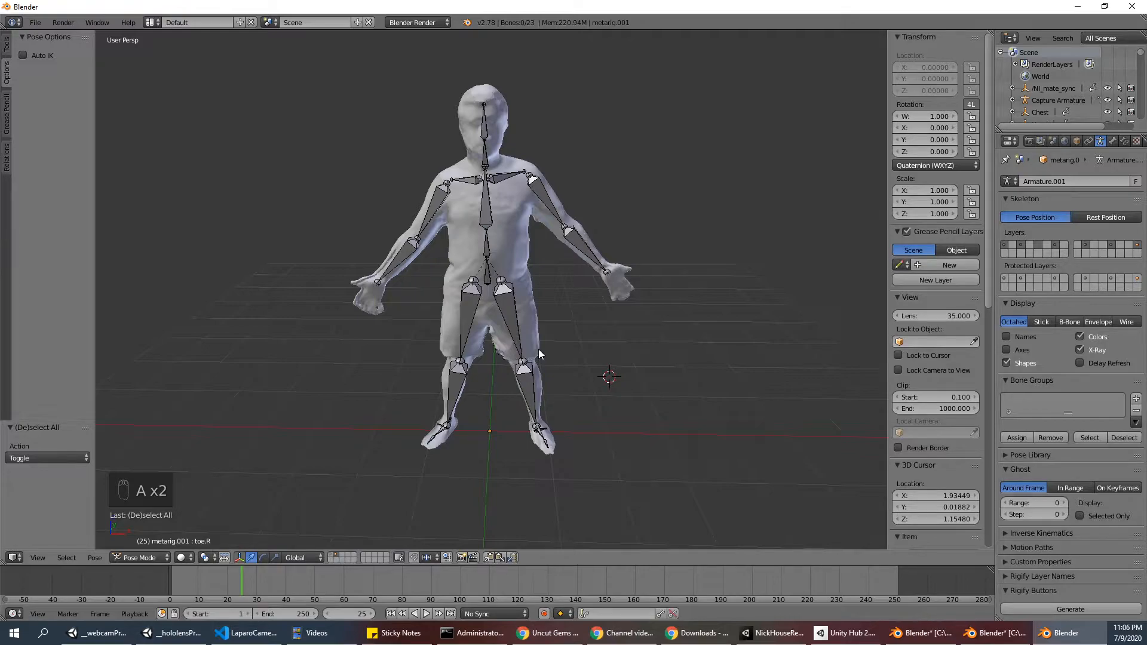
{"action": "key", "text": "a"}
{"action": "key", "text": "a"}
{"action": "key", "text": "a"}
{"action": "key", "text": "a"}
{"action": "key", "text": "a"}
{"action": "key", "text": "a"}
{"action": "key", "text": "a"}
{"action": "key", "text": "a"}
{"action": "key", "text": "a"}
{"action": "key", "text": "a"}
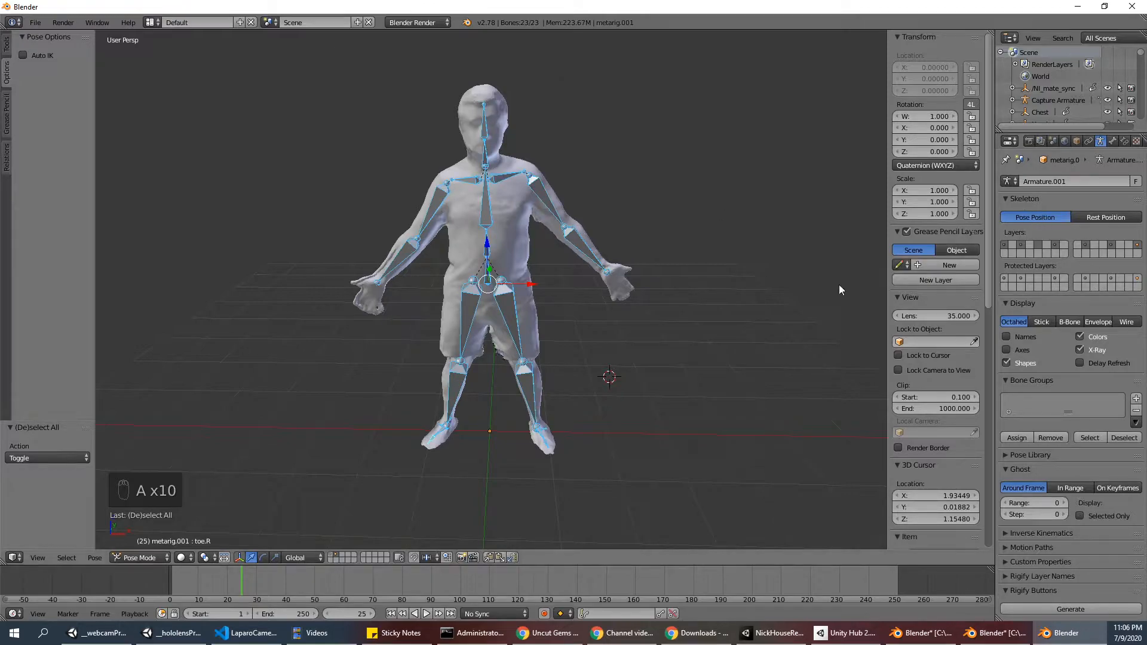
{"action": "key", "text": "a"}
{"action": "left_click", "coordinate": [137, 558]}
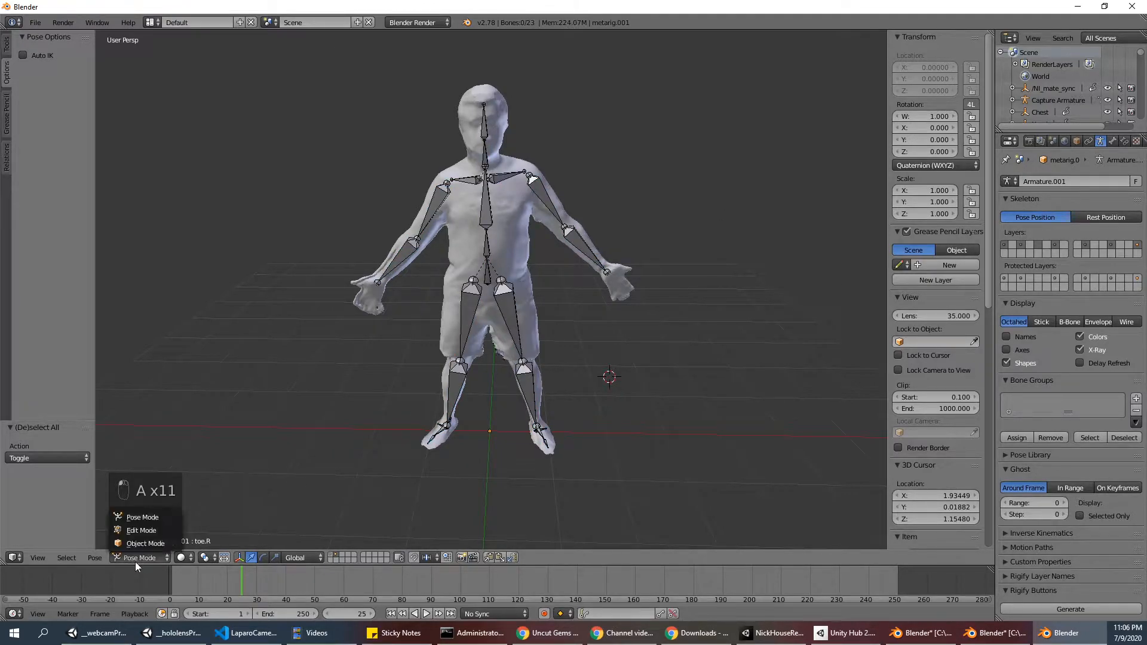
{"action": "left_click", "coordinate": [138, 542]}
Compare the armature's Rest Position with its Pose Position, finishing on Pose Position
{"action": "left_click", "coordinate": [1086, 213]}
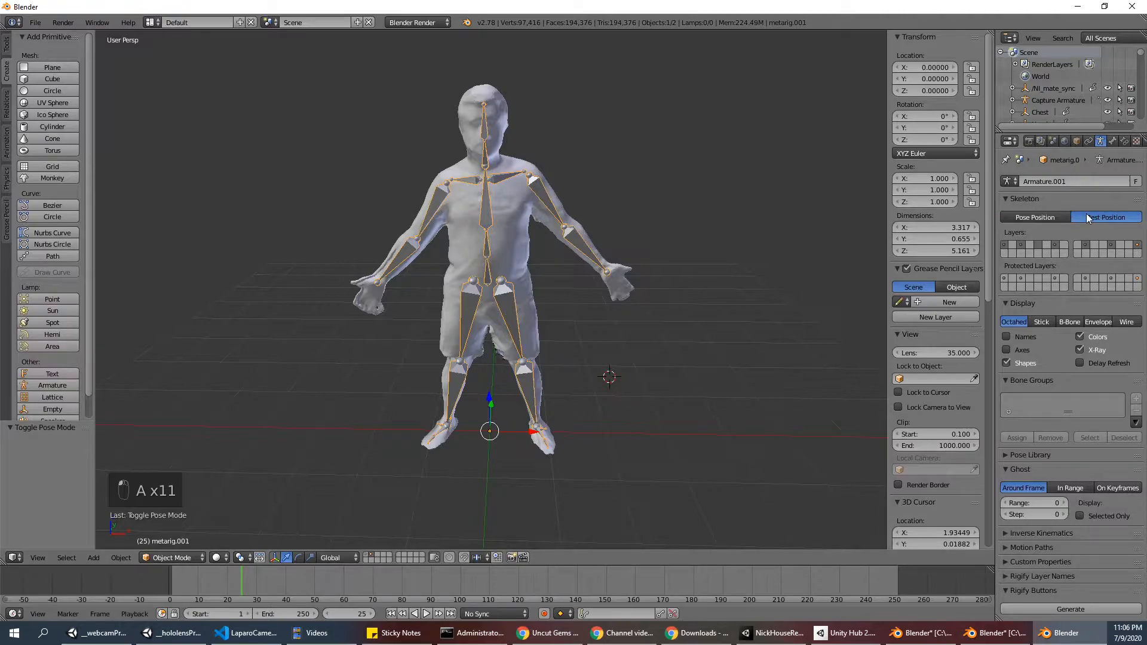
{"action": "left_click", "coordinate": [1057, 219]}
{"action": "left_click", "coordinate": [1088, 216]}
{"action": "left_click", "coordinate": [1057, 216]}
{"action": "left_click", "coordinate": [1101, 217]}
{"action": "left_click", "coordinate": [1042, 214]}
{"action": "left_click", "coordinate": [1077, 219]}
{"action": "left_click", "coordinate": [1024, 217]}
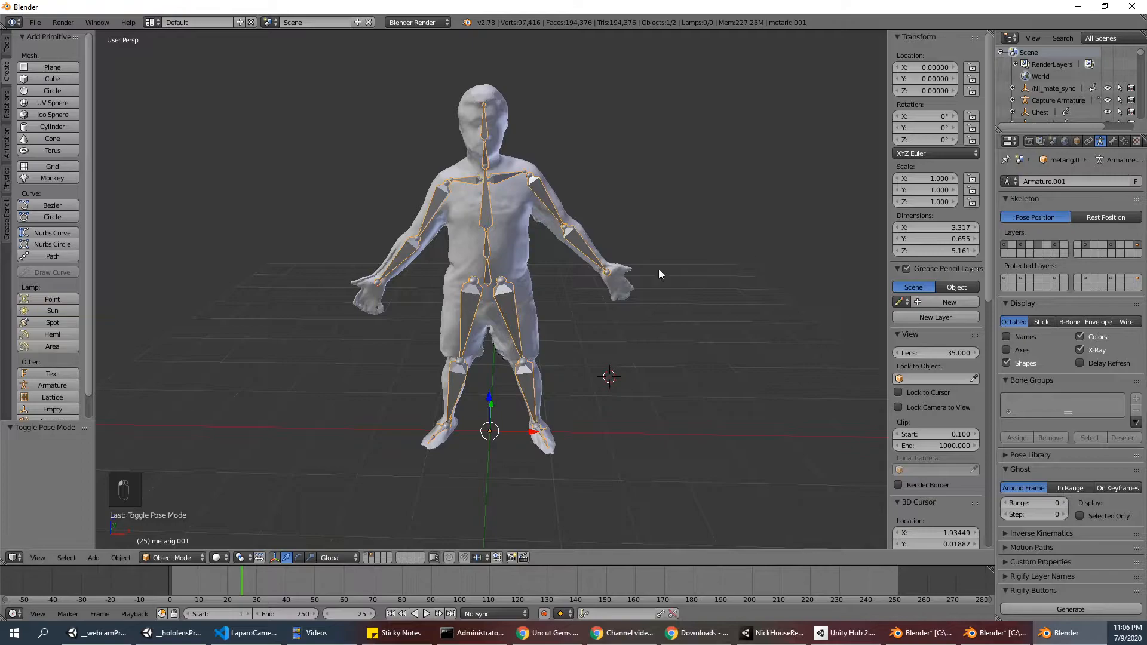
Apply the current pose of all metarig bones as the rest pose in Pose Mode and return to Object Mode
{"action": "left_click", "coordinate": [171, 555]}
{"action": "left_click", "coordinate": [177, 545]}
{"action": "left_click", "coordinate": [174, 558]}
{"action": "left_click", "coordinate": [183, 522]}
{"action": "key", "text": "a"}
{"action": "key", "text": "a"}
{"action": "key", "text": "a"}
{"action": "key", "text": "a"}
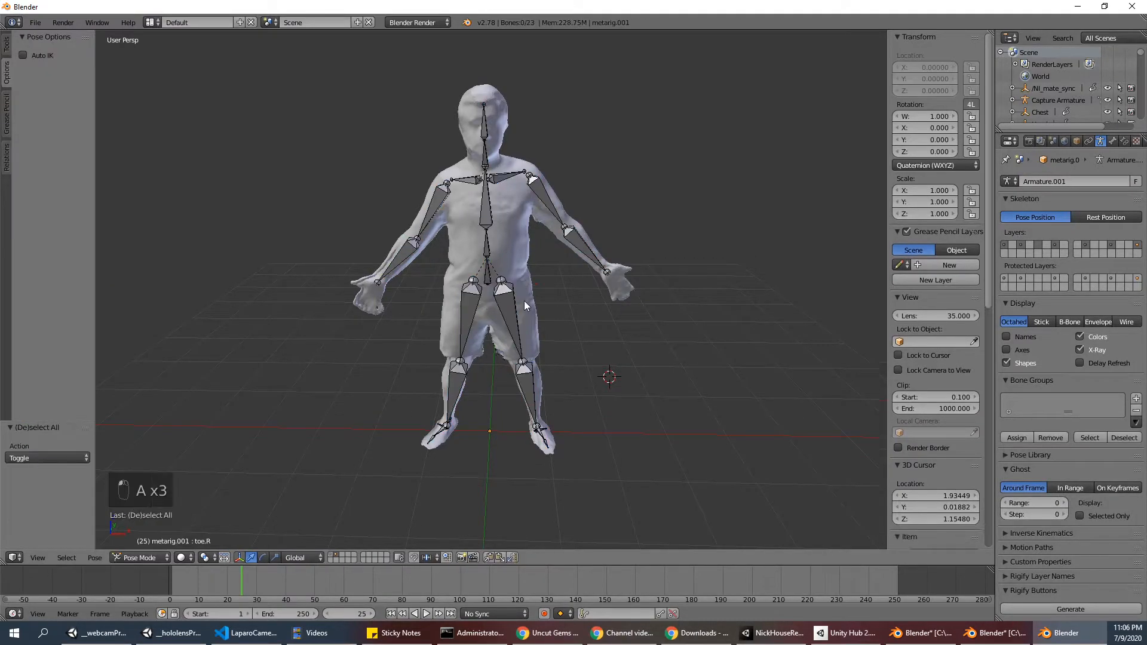
{"action": "key", "text": "space"}
{"action": "type", "text": "apply"}
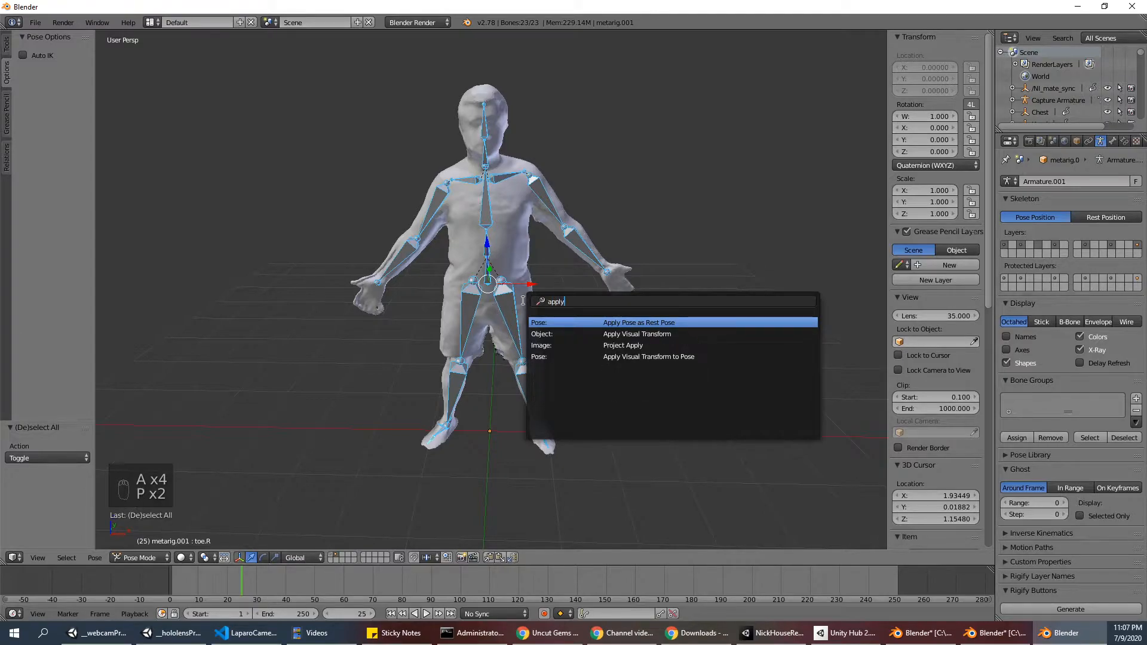
{"action": "key", "text": "Return"}
{"action": "left_click", "coordinate": [154, 558]}
{"action": "left_click", "coordinate": [154, 545]}
Parent the body mesh to the metarig armature using Armature Deform With Automatic Weights
{"action": "scroll", "coordinate": [508, 308], "scroll_direction": "down", "scroll_amount": 3}
{"action": "middle_click_drag", "start_coordinate": [500, 308], "coordinate": [371, 311]}
{"action": "scroll", "coordinate": [508, 328], "scroll_direction": "up", "scroll_amount": 3}
{"action": "middle_click_drag", "start_coordinate": [508, 328], "coordinate": [563, 311]}
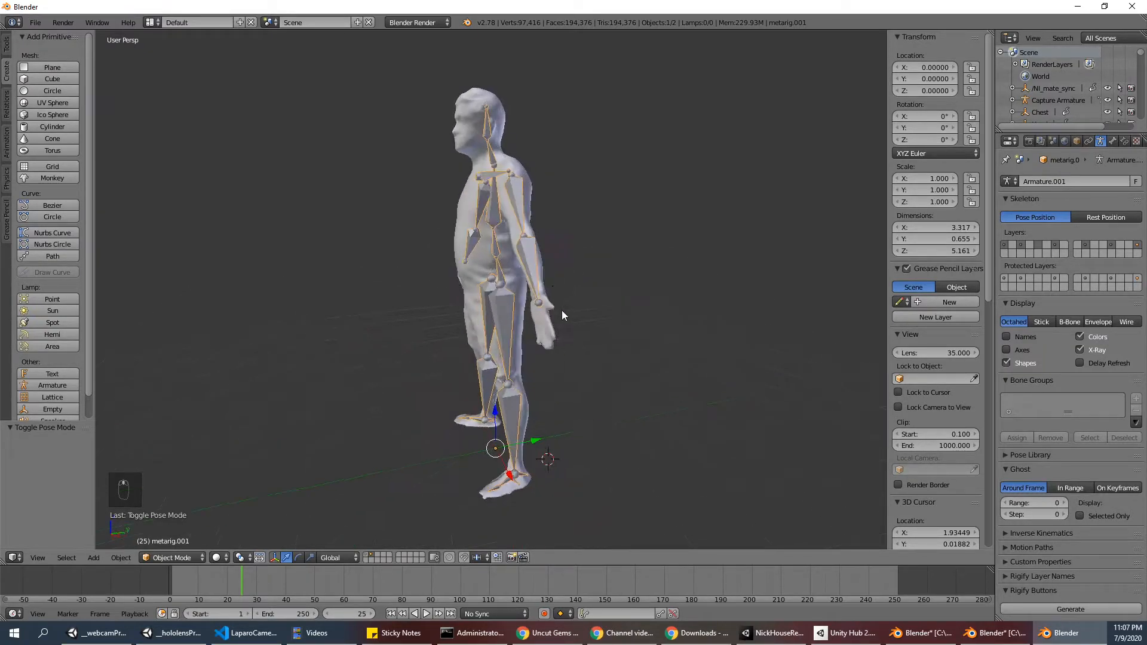
{"action": "right_click", "coordinate": [509, 124]}
{"action": "middle_click_drag", "start_coordinate": [529, 123], "coordinate": [562, 123]}
{"action": "key", "text": "a"}
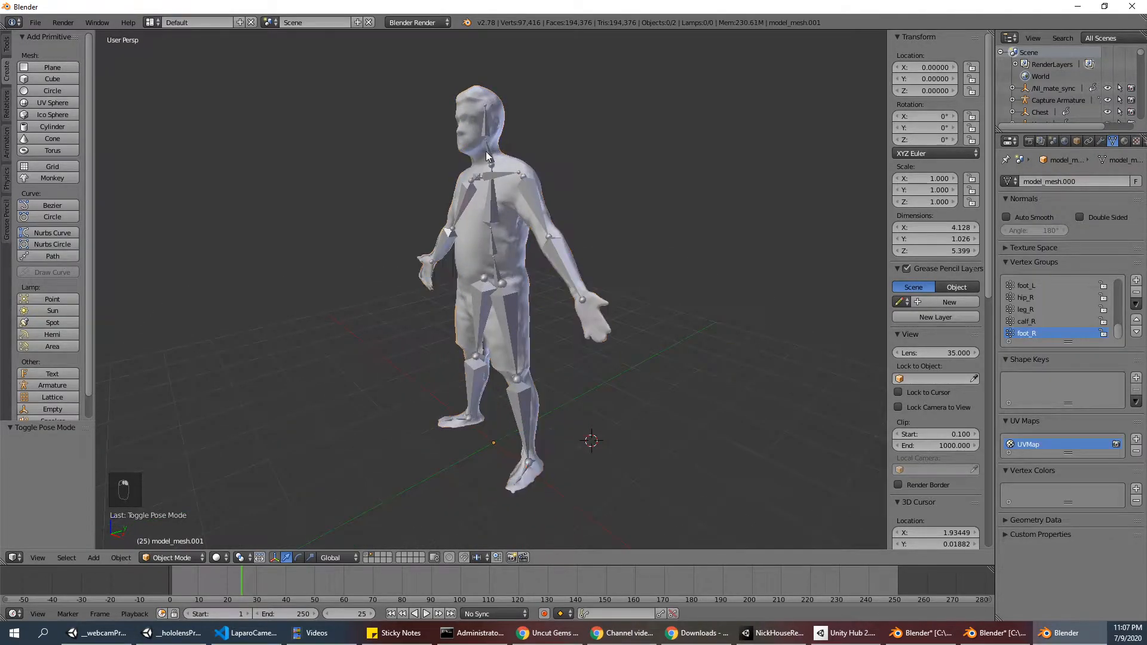
{"action": "key", "text": "a"}
{"action": "right_click", "coordinate": [486, 123], "text": "shift"}
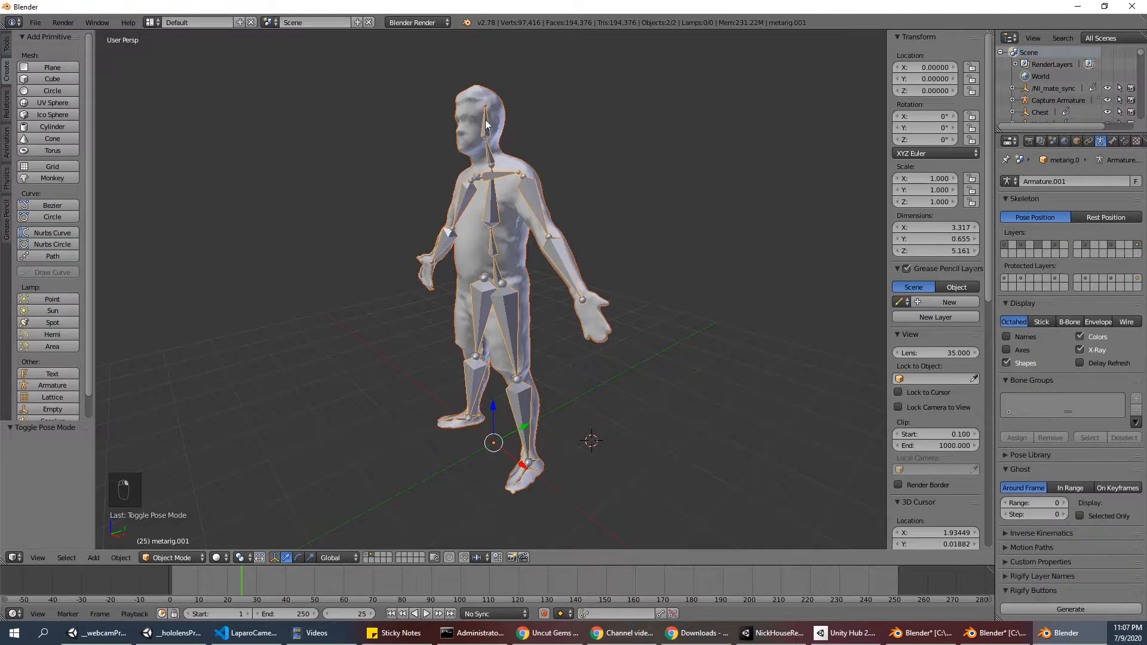
{"action": "key", "text": "ctrl+p"}
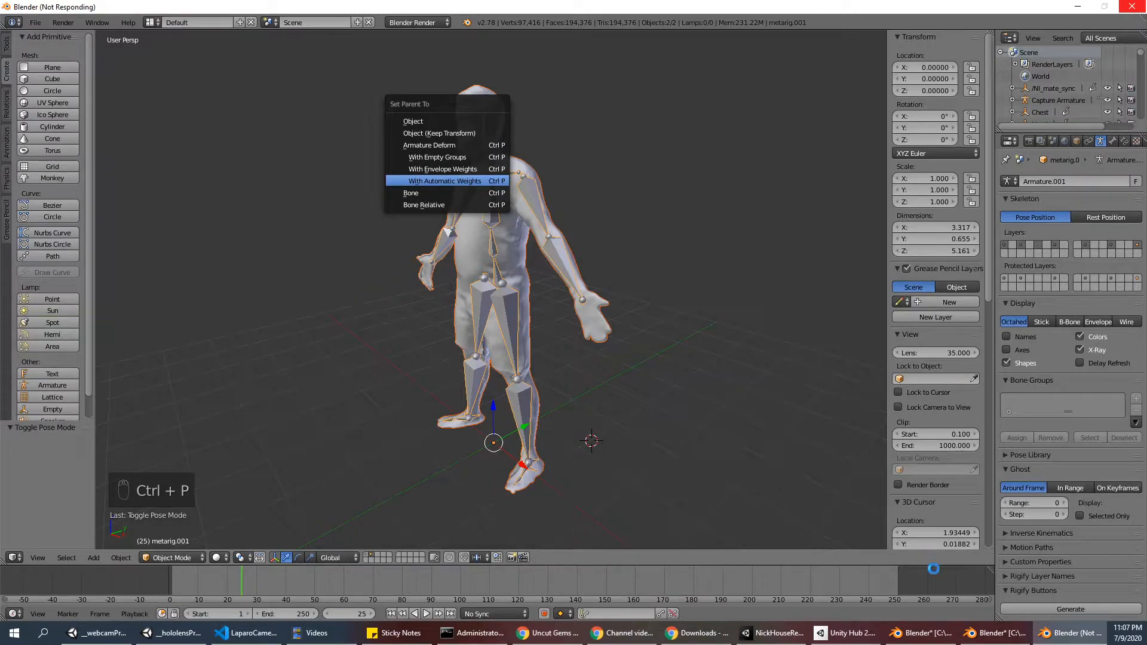
Switch to the rig2 (1).blend window and examine how its armature fits the body mesh
{"action": "left_click", "coordinate": [996, 633]}
{"action": "left_click", "coordinate": [927, 635]}
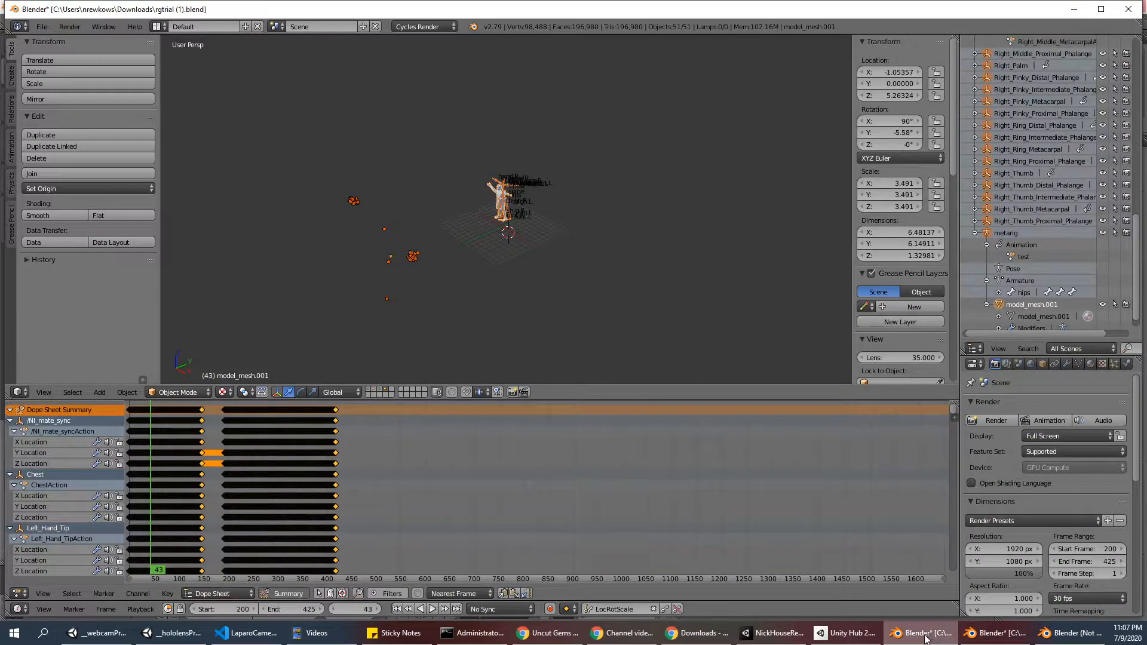
{"action": "left_click", "coordinate": [996, 633]}
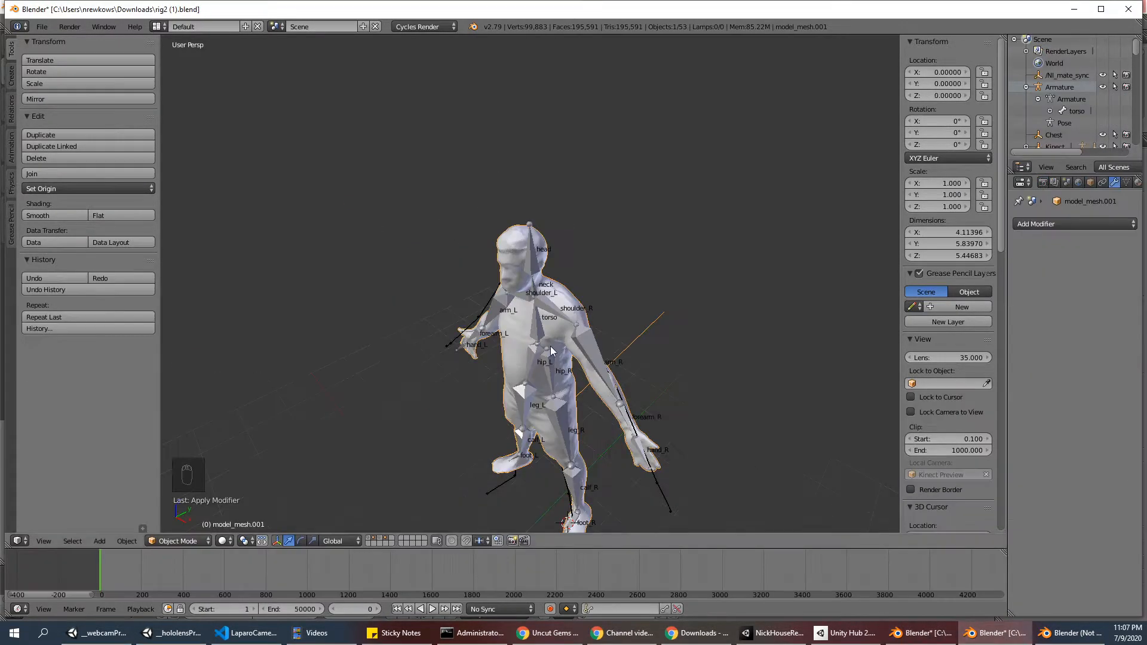
{"action": "middle_click_drag", "start_coordinate": [551, 343], "coordinate": [604, 345]}
{"action": "right_click", "coordinate": [526, 259]}
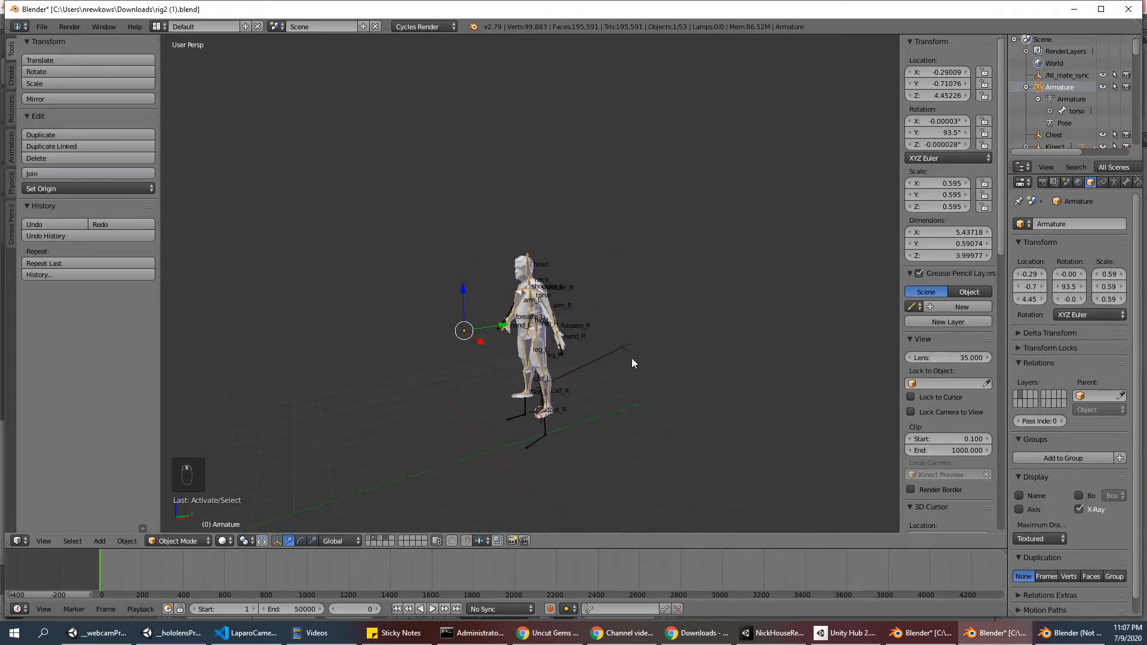
{"action": "scroll", "coordinate": [604, 346], "scroll_direction": "up", "scroll_amount": 4}
{"action": "left_click", "coordinate": [1053, 634]}
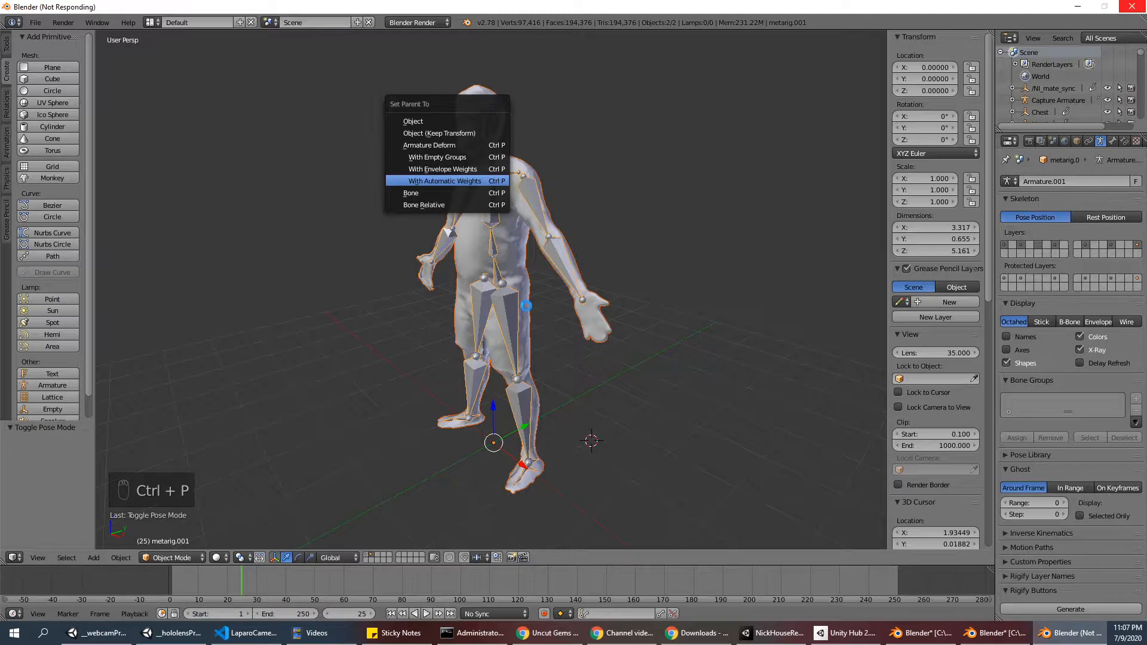
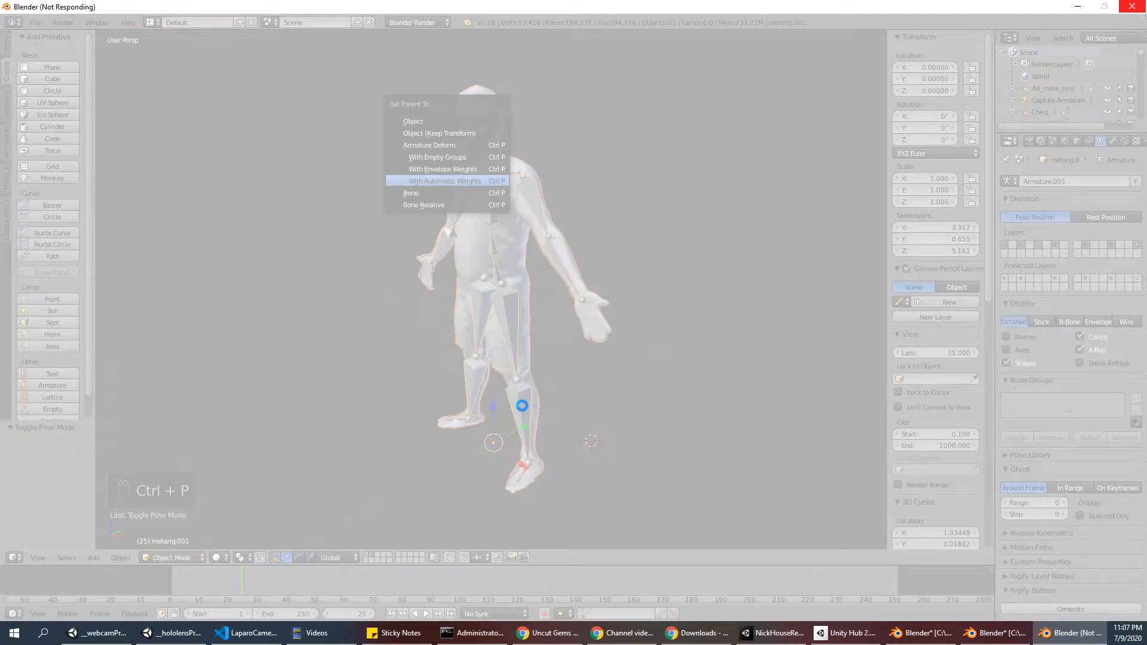
Switch to the rgtrial (1).blend window, play its body animation and move to frame 271 to examine the deformed mesh
{"action": "left_click", "coordinate": [920, 632]}
{"action": "scroll", "coordinate": [484, 249], "scroll_direction": "up", "scroll_amount": 6}
{"action": "middle_click_drag", "start_coordinate": [484, 249], "coordinate": [532, 260]}
{"action": "scroll", "coordinate": [520, 255], "scroll_direction": "down", "scroll_amount": 2}
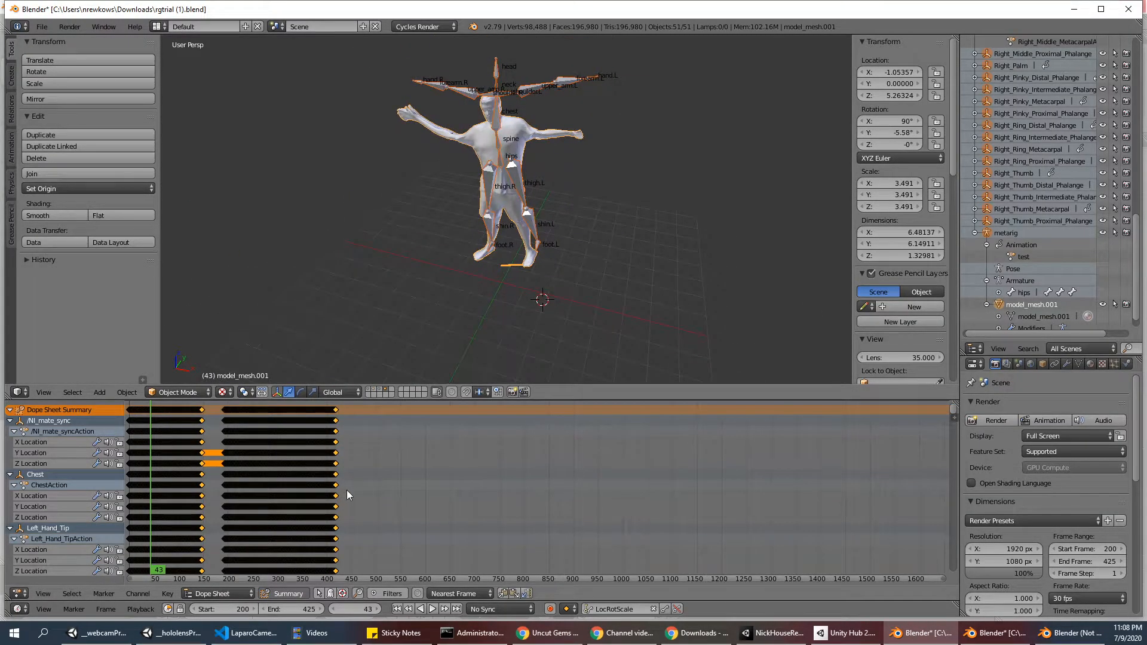
{"action": "key", "text": "alt+a"}
{"action": "mouse_move", "coordinate": [257, 493]}
{"action": "left_mouse_down"}
{"action": "mouse_move", "coordinate": [228, 497]}
{"action": "mouse_move", "coordinate": [295, 494]}
{"action": "mouse_move", "coordinate": [149, 495]}
{"action": "mouse_move", "coordinate": [320, 485]}
{"action": "mouse_move", "coordinate": [154, 495]}
{"action": "mouse_move", "coordinate": [263, 496]}
{"action": "left_mouse_up"}
{"action": "middle_click_drag", "start_coordinate": [511, 291], "coordinate": [623, 257]}
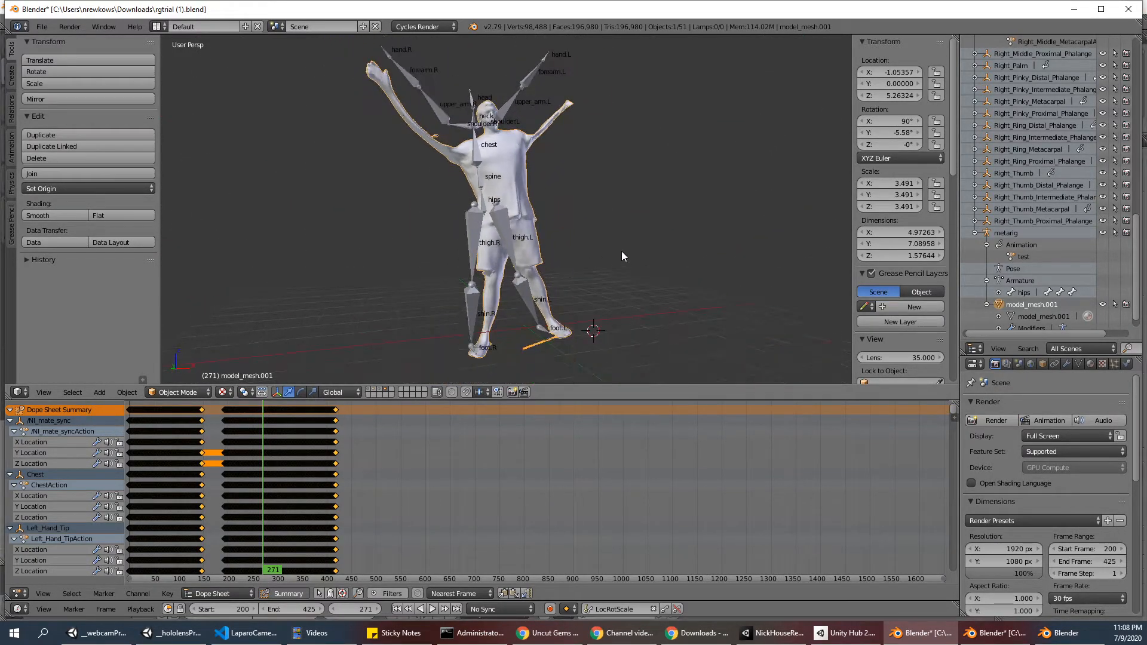
Switch back to the Blender window with the newly parented metarig and put the armature into Pose Mode
{"action": "left_click", "coordinate": [1058, 633]}
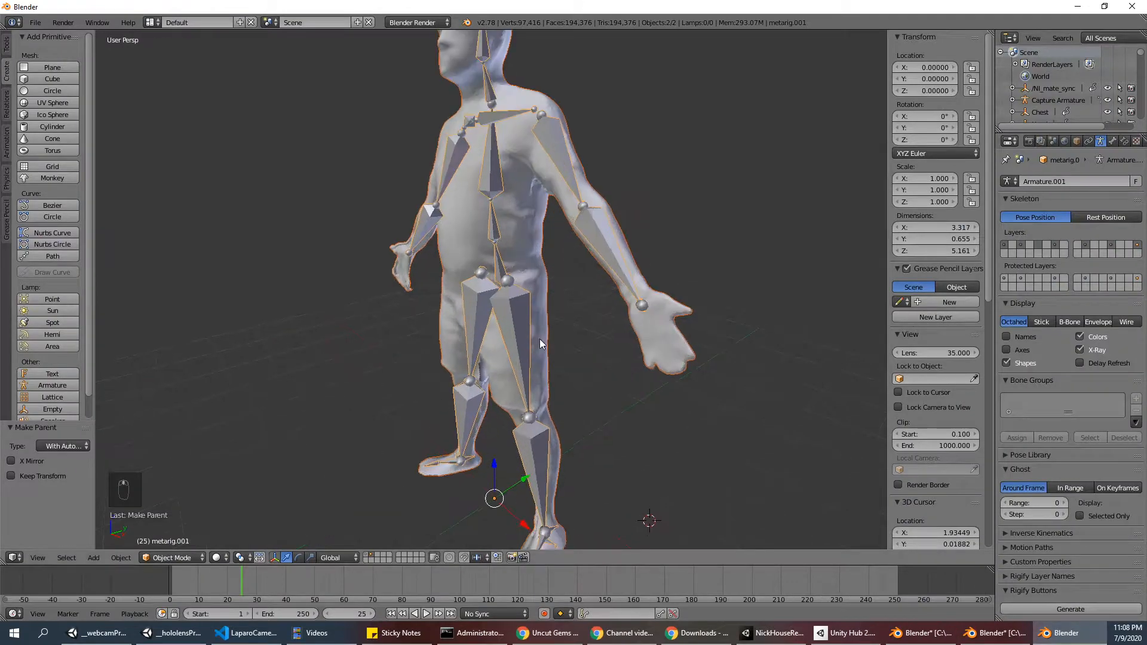
{"action": "middle_click_drag", "start_coordinate": [536, 339], "coordinate": [576, 343]}
{"action": "right_click", "coordinate": [551, 103]}
{"action": "scroll", "coordinate": [551, 114], "scroll_direction": "down", "scroll_amount": 2}
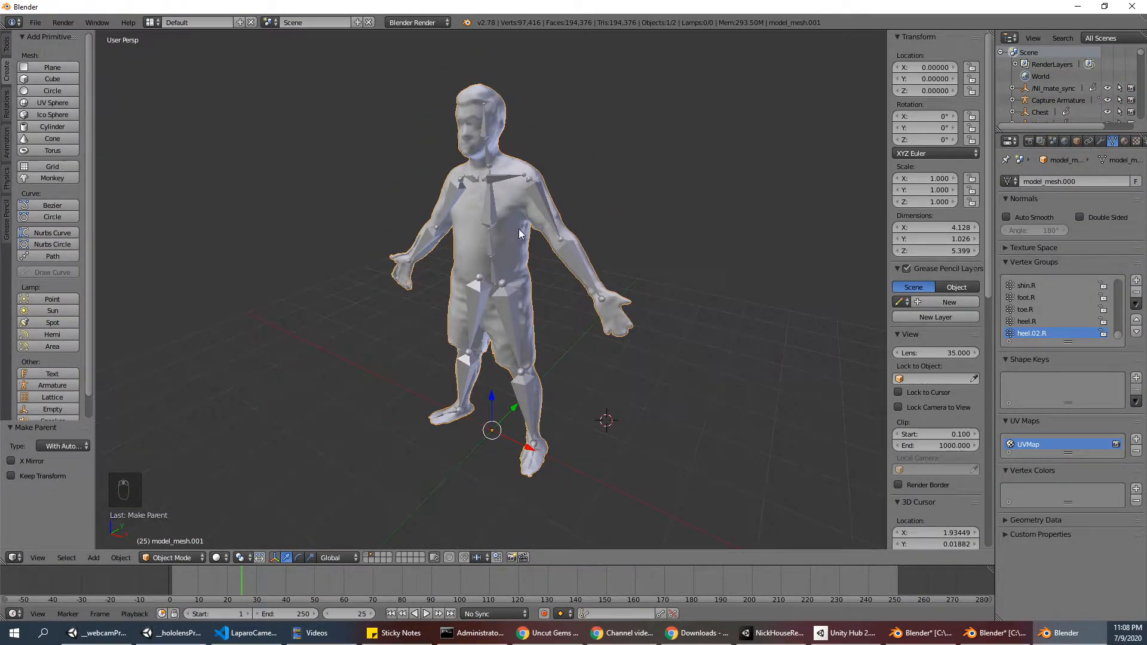
{"action": "right_click", "coordinate": [540, 190]}
{"action": "left_click", "coordinate": [179, 558]}
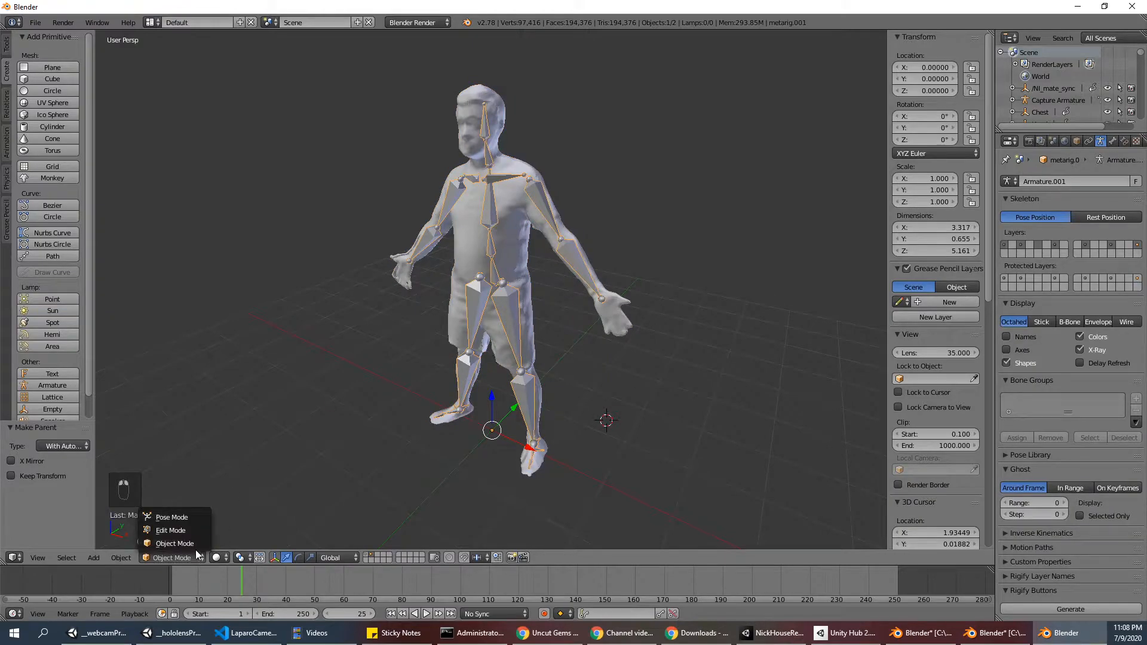
{"action": "left_click", "coordinate": [173, 515]}
Try rotating the left upper arm bone about the global X axis to test the mesh deformation
{"action": "middle_click_drag", "start_coordinate": [276, 485], "coordinate": [597, 317]}
{"action": "right_click", "coordinate": [540, 187]}
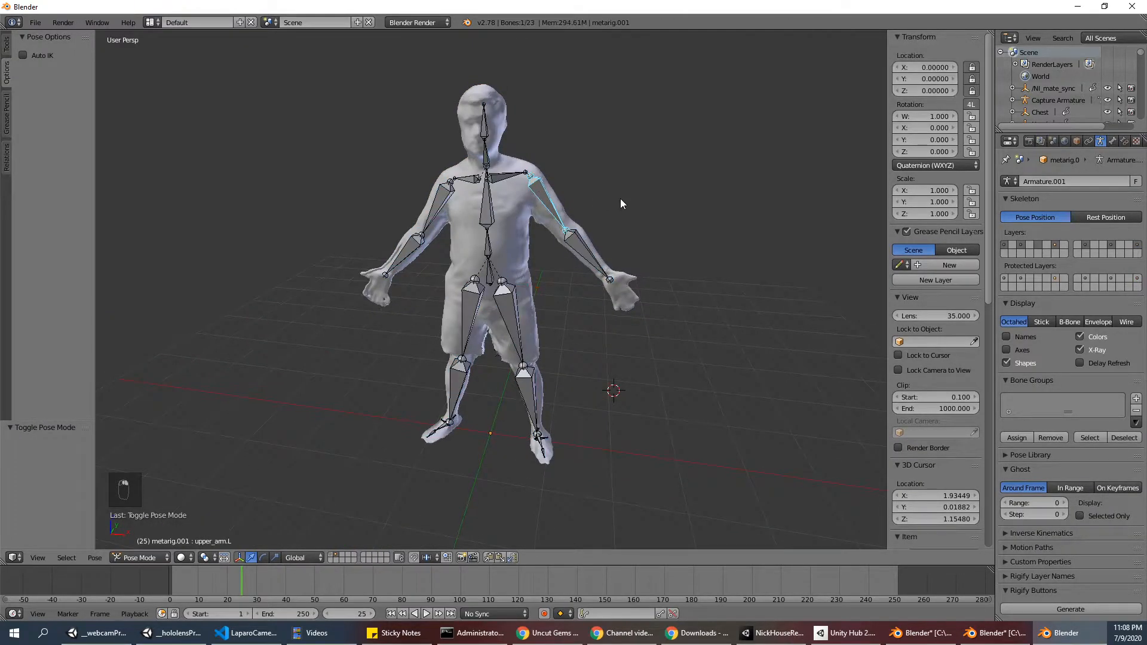
{"action": "key", "text": "r"}
{"action": "key", "text": "x"}
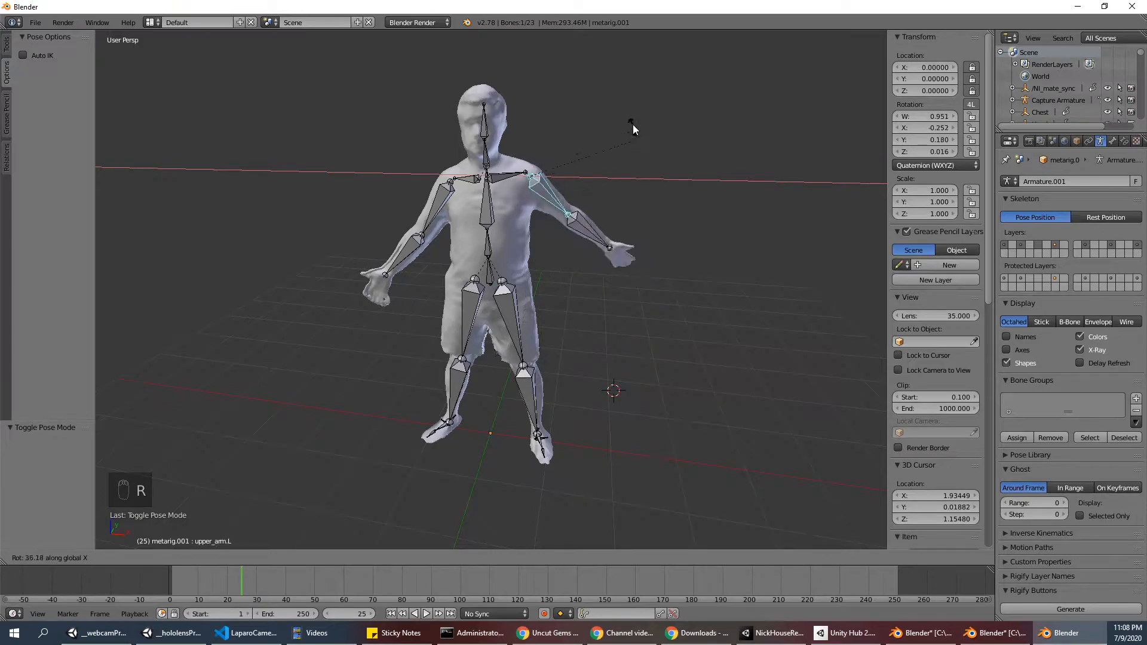
{"action": "key", "text": "Escape"}
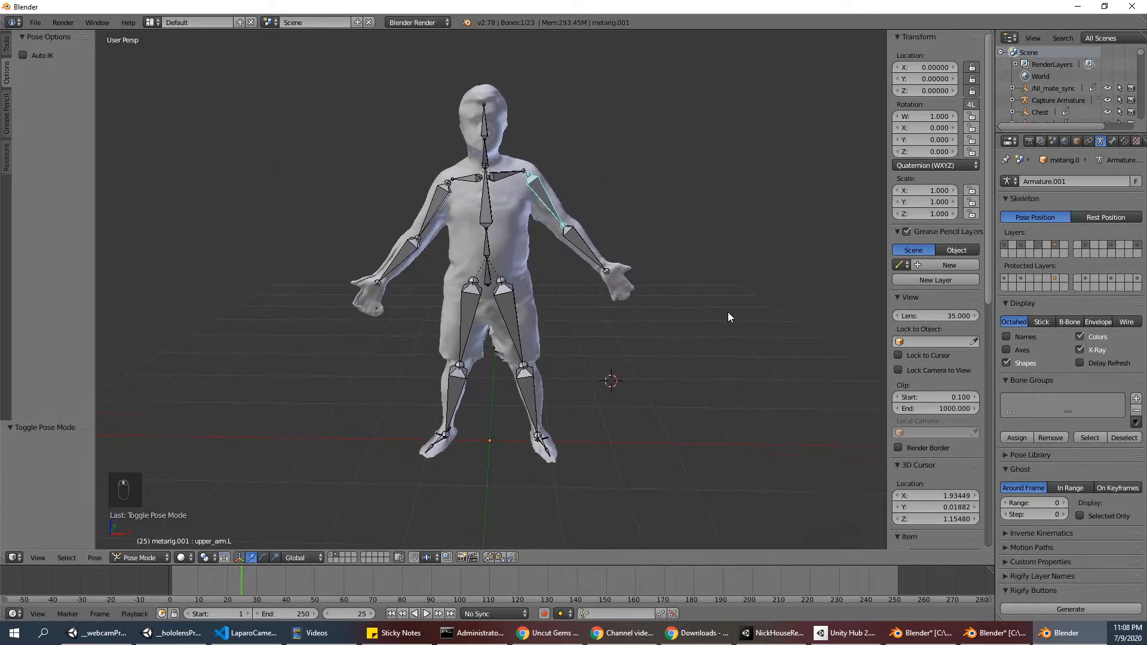
Try rotating the left upper arm bone about the global Y axis in both directions to test the shoulder
{"action": "key", "text": "r"}
{"action": "key", "text": "y"}
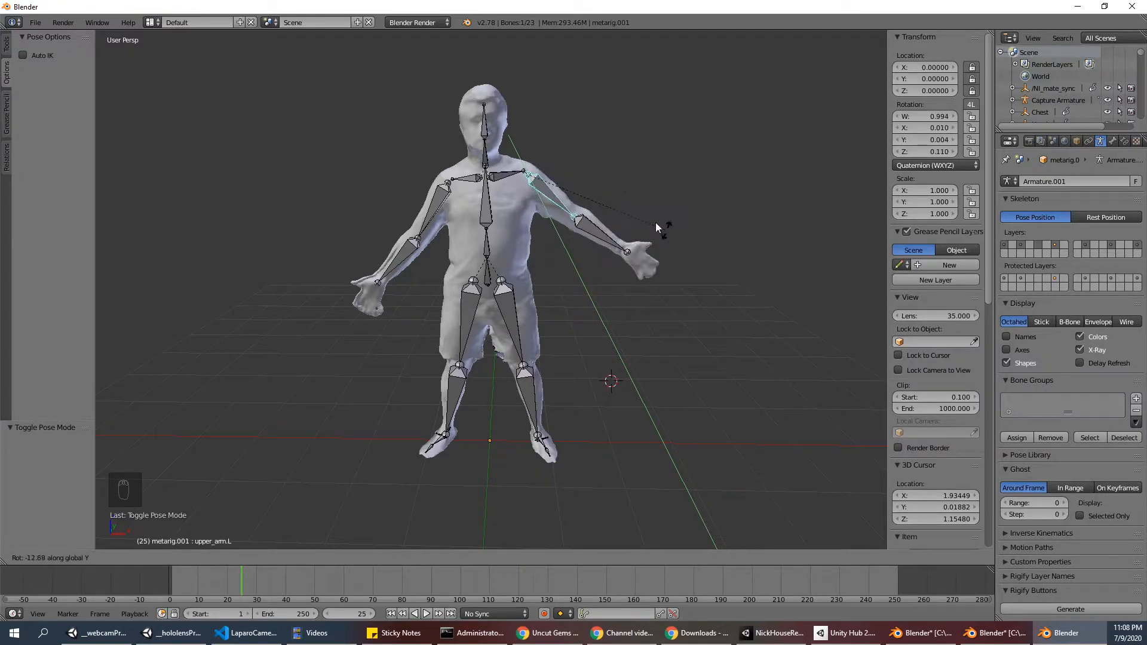
{"action": "right_click", "coordinate": [623, 194]}
{"action": "middle_click_drag", "start_coordinate": [608, 171], "coordinate": [583, 188]}
{"action": "key", "text": "r"}
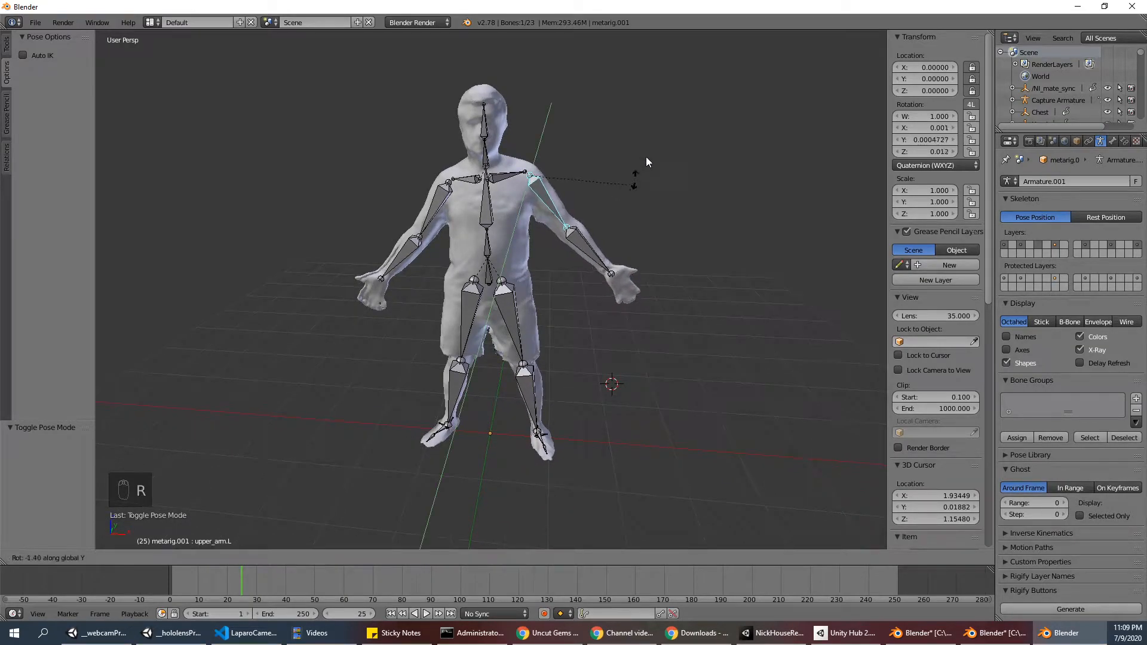
{"action": "key", "text": "y"}
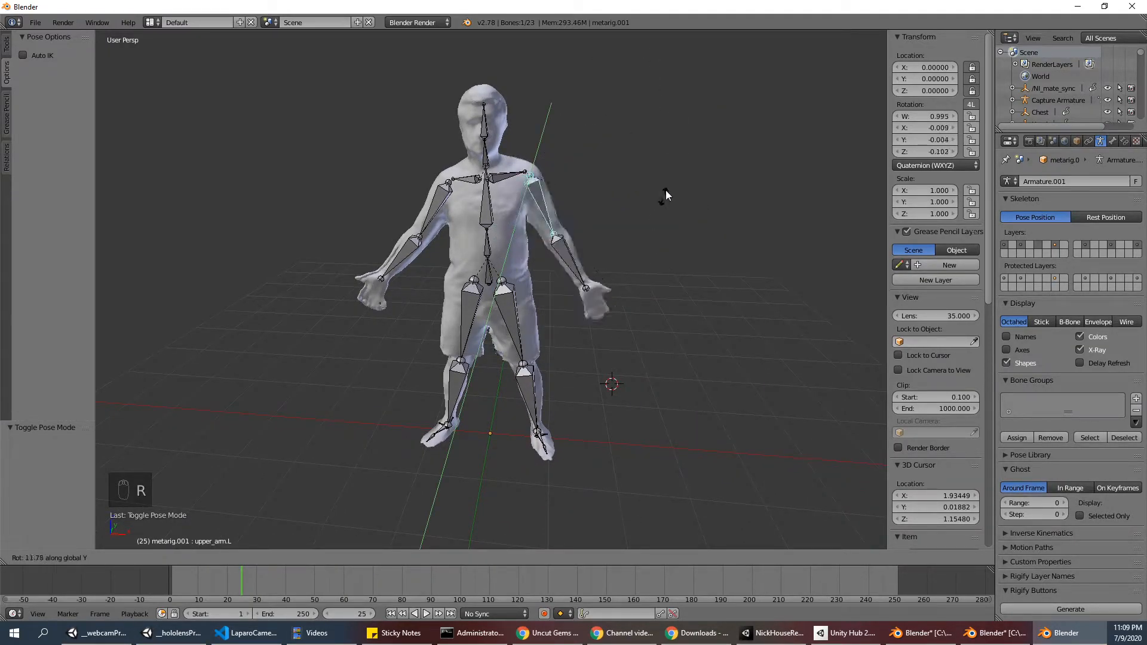
{"action": "key", "text": "Escape"}
Examine how the left upper arm bone sits inside the shoulder of the mesh
{"action": "scroll", "coordinate": [629, 205], "scroll_direction": "up", "scroll_amount": 3}
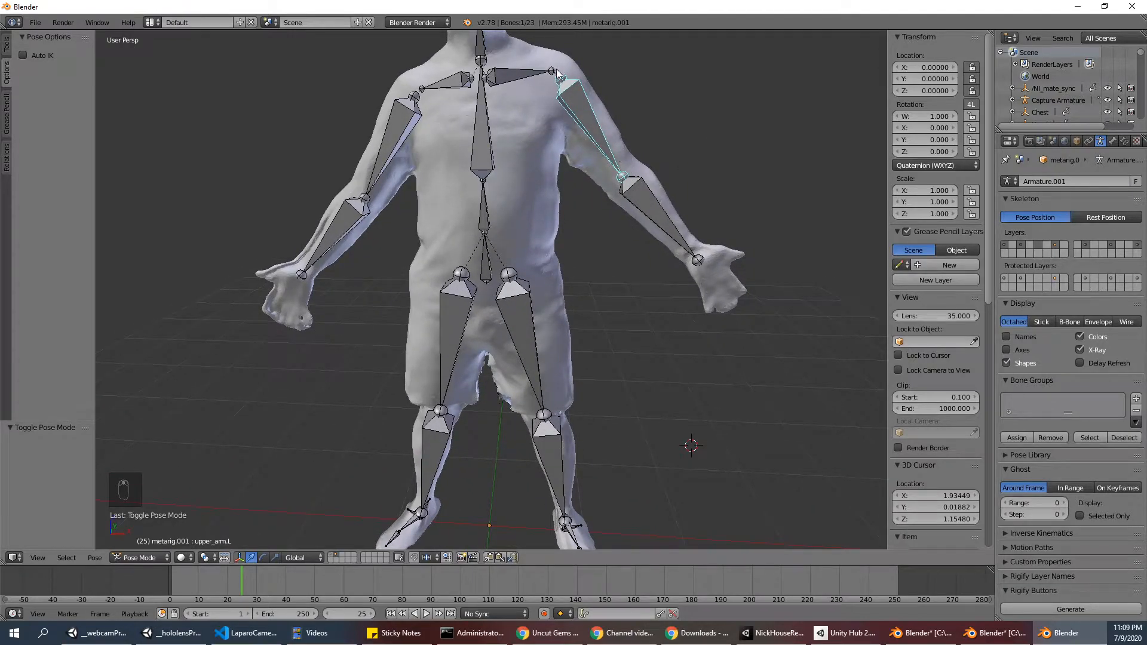
{"action": "scroll", "coordinate": [557, 70], "scroll_direction": "down", "scroll_amount": 1}
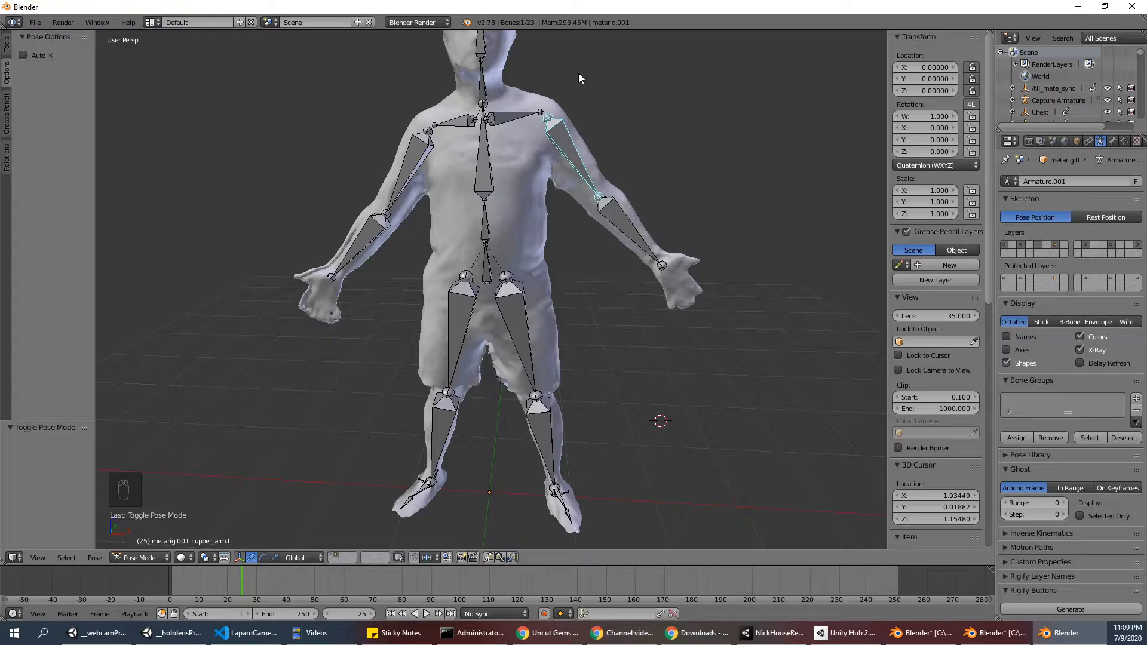
{"action": "scroll", "coordinate": [583, 142], "scroll_direction": "up", "scroll_amount": 2}
{"action": "scroll", "coordinate": [584, 139], "scroll_direction": "down", "scroll_amount": 1}
{"action": "middle_click_drag", "start_coordinate": [584, 132], "coordinate": [576, 108]}
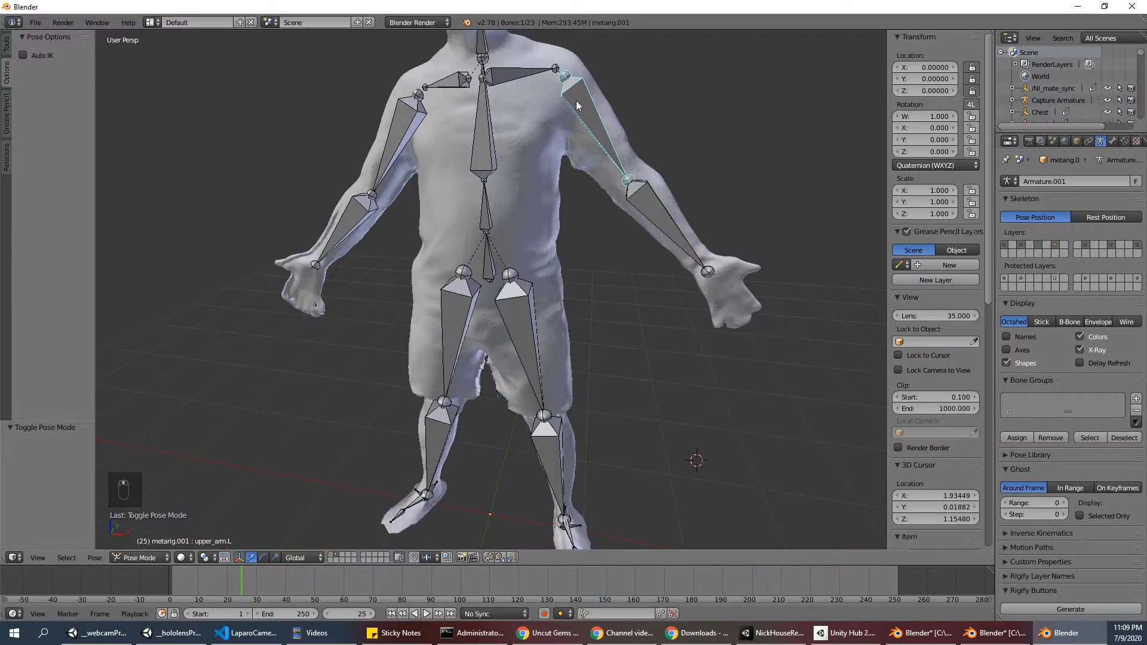
{"action": "scroll", "coordinate": [576, 101], "scroll_direction": "down", "scroll_amount": 1}
{"action": "middle_click_drag", "start_coordinate": [663, 258], "coordinate": [649, 245]}
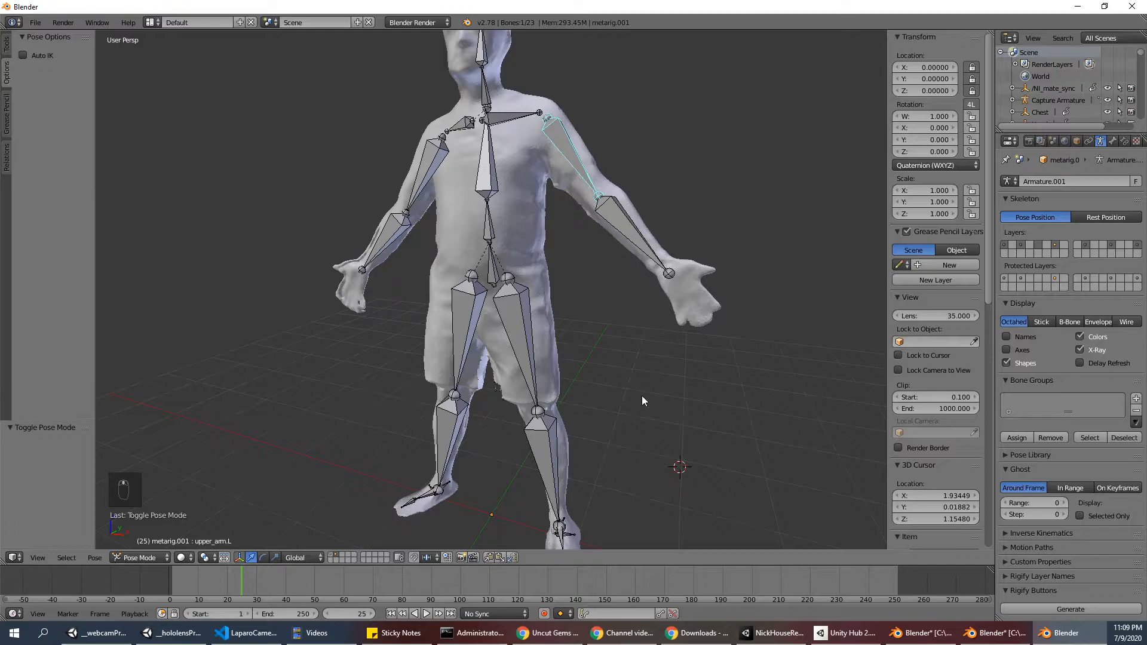
Try rotating the left shin bone about the global Y axis to test the knee deformation
{"action": "scroll", "coordinate": [642, 395], "scroll_direction": "down", "scroll_amount": 3}
{"action": "mouse_move", "coordinate": [600, 396]}
{"action": "middle_mouse_down"}
{"action": "mouse_move", "coordinate": [554, 394]}
{"action": "mouse_move", "coordinate": [600, 382]}
{"action": "middle_mouse_up"}
{"action": "right_click", "coordinate": [521, 392]}
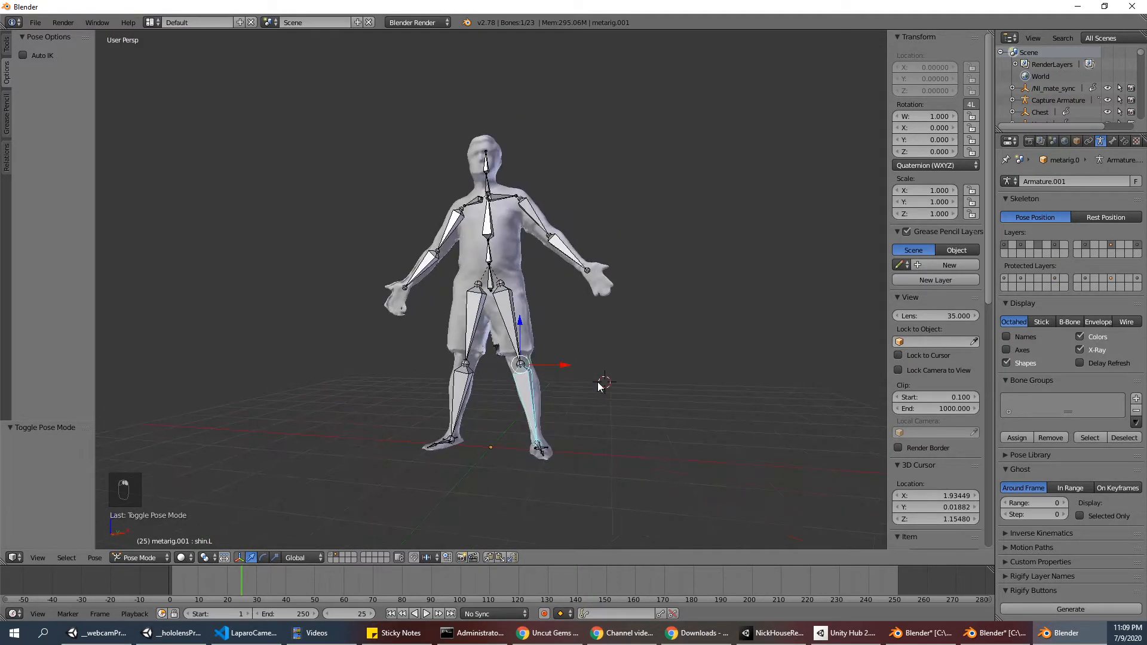
{"action": "key", "text": "r"}
{"action": "key", "text": "y"}
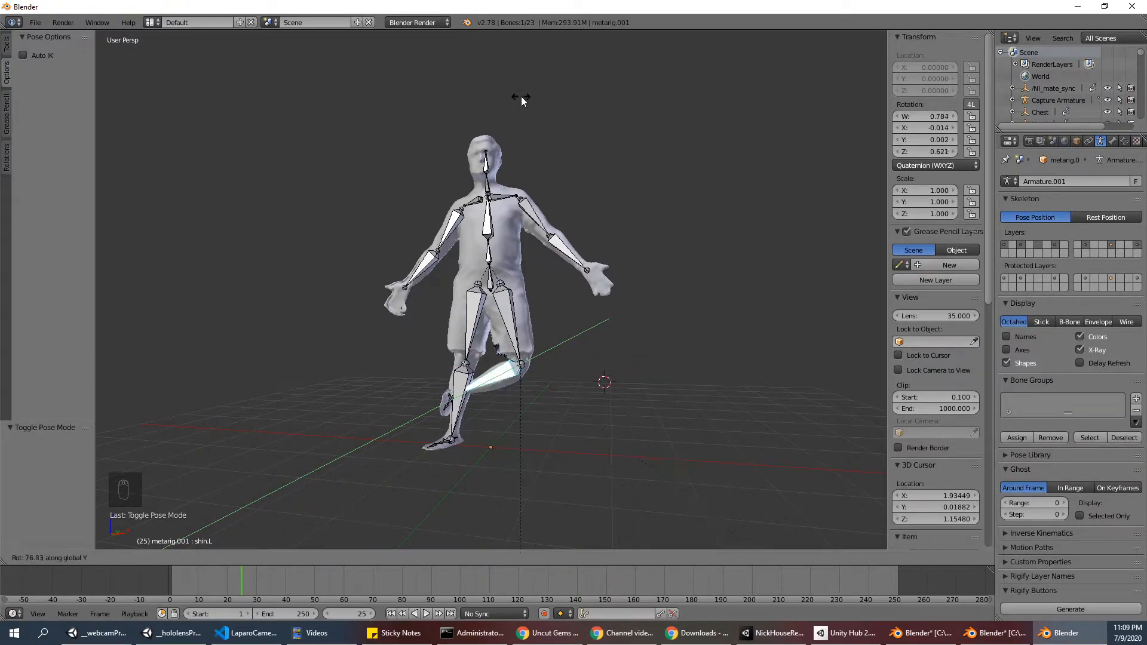
{"action": "key", "text": "Escape"}
Frame the left foot bone up close and try rotating it freely to test the foot deformation
{"action": "middle_click_drag", "start_coordinate": [522, 97], "coordinate": [591, 426]}
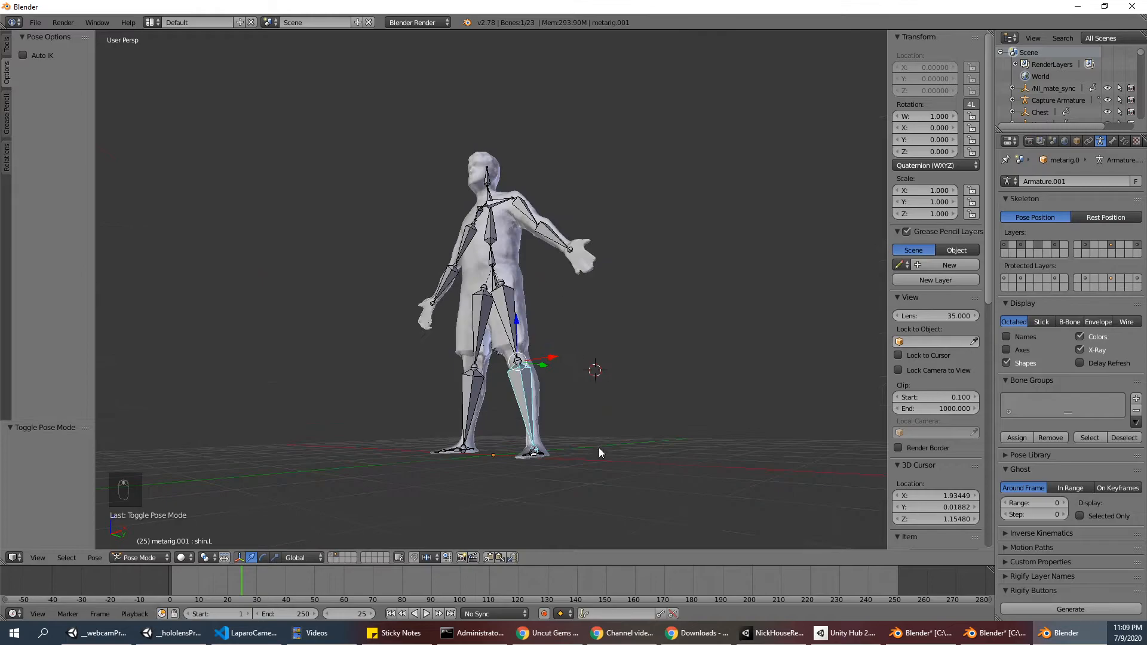
{"action": "mouse_move", "coordinate": [541, 455]}
{"action": "middle_mouse_down"}
{"action": "mouse_move", "coordinate": [561, 455]}
{"action": "mouse_move", "coordinate": [539, 449]}
{"action": "middle_mouse_up"}
{"action": "right_click", "coordinate": [527, 445]}
{"action": "middle_click_drag", "start_coordinate": [568, 407], "coordinate": [714, 338]}
{"action": "key", "text": "KP_Decimal"}
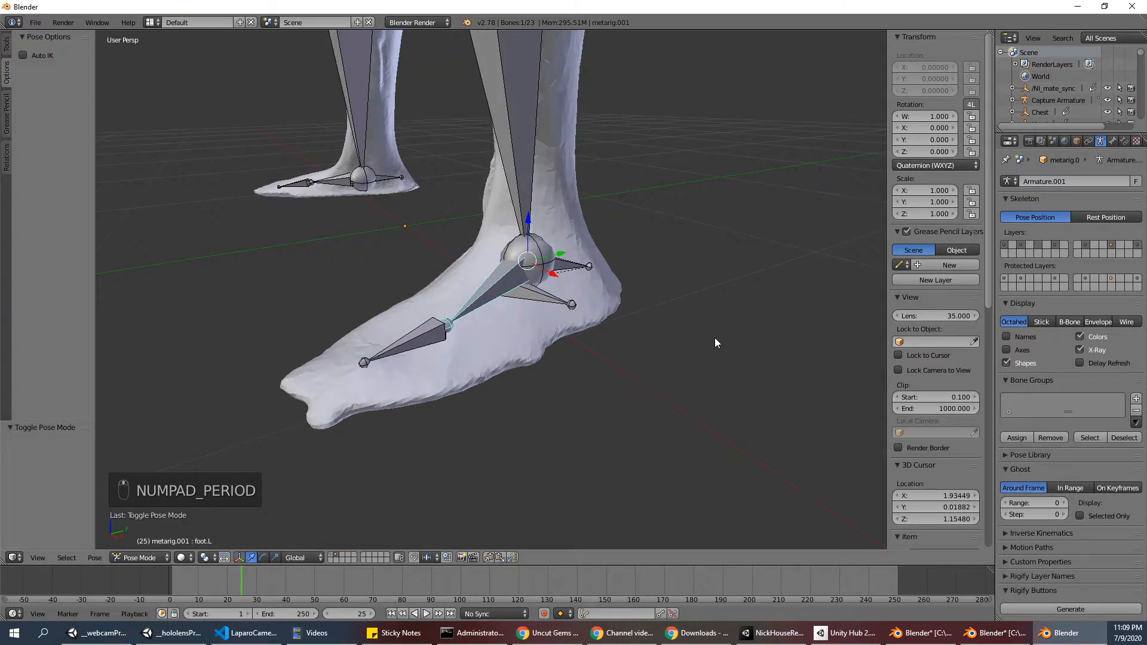
{"action": "key", "text": "r"}
{"action": "key", "text": "r"}
{"action": "right_click", "coordinate": [683, 246]}
{"action": "middle_click_drag", "start_coordinate": [685, 263], "coordinate": [662, 257]}
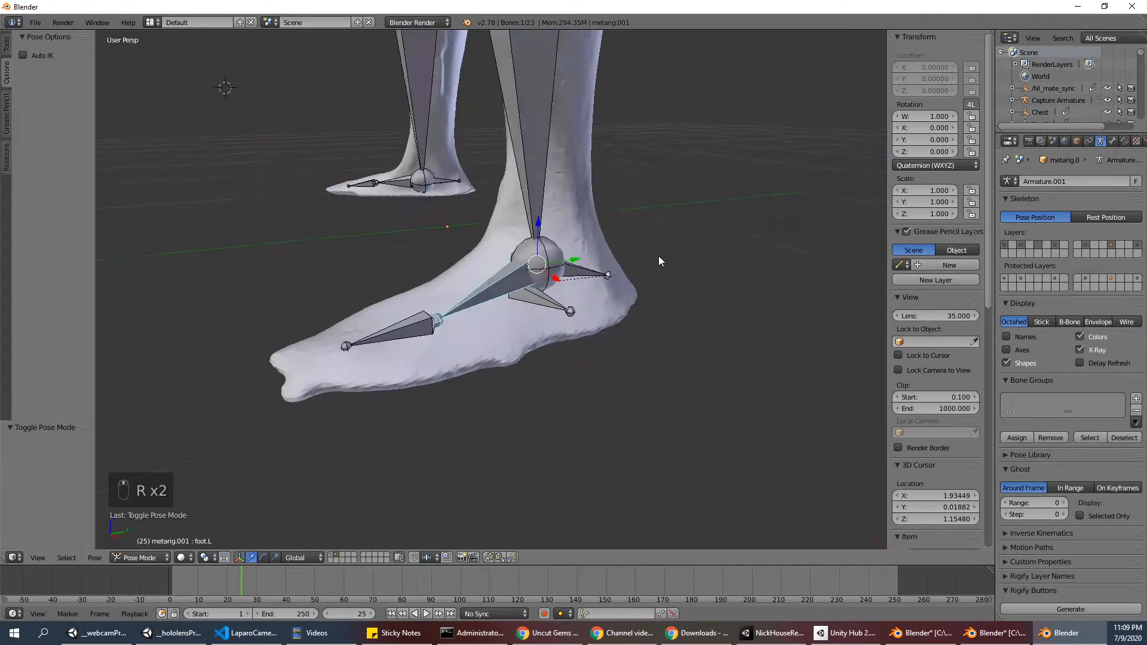
Try rotating the left shin bone, and the left foot bone about the global X axis, to test the ankle
{"action": "right_click", "coordinate": [555, 248]}
{"action": "scroll", "coordinate": [679, 216], "scroll_direction": "down", "scroll_amount": 3}
{"action": "key", "text": "r"}
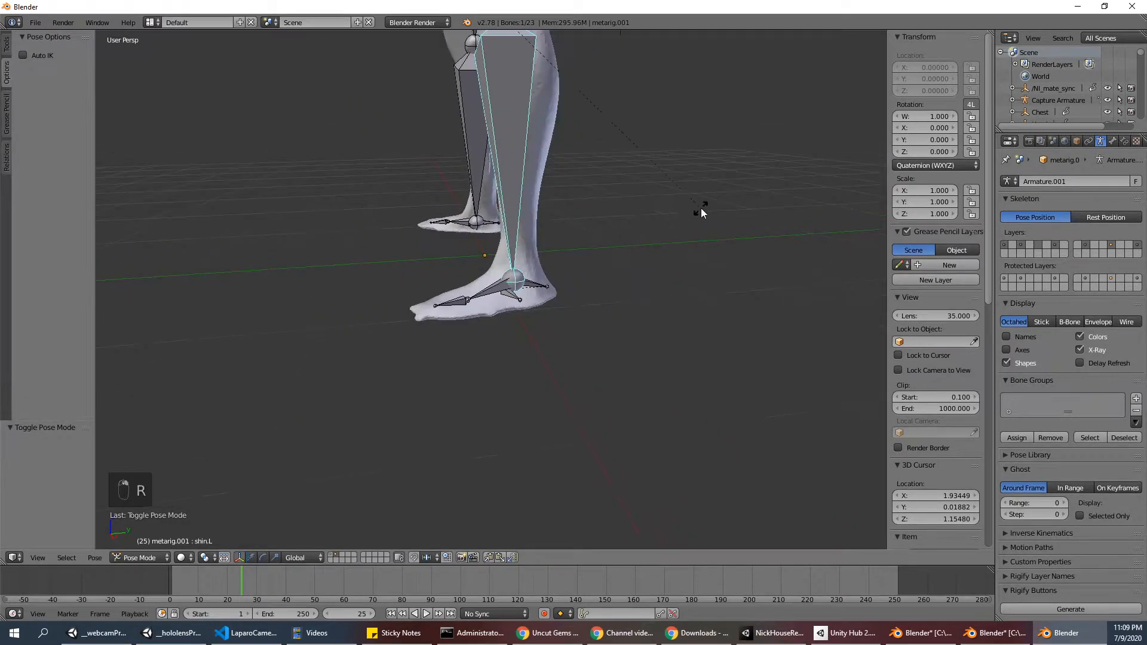
{"action": "right_click", "coordinate": [679, 245]}
{"action": "right_click", "coordinate": [490, 292]}
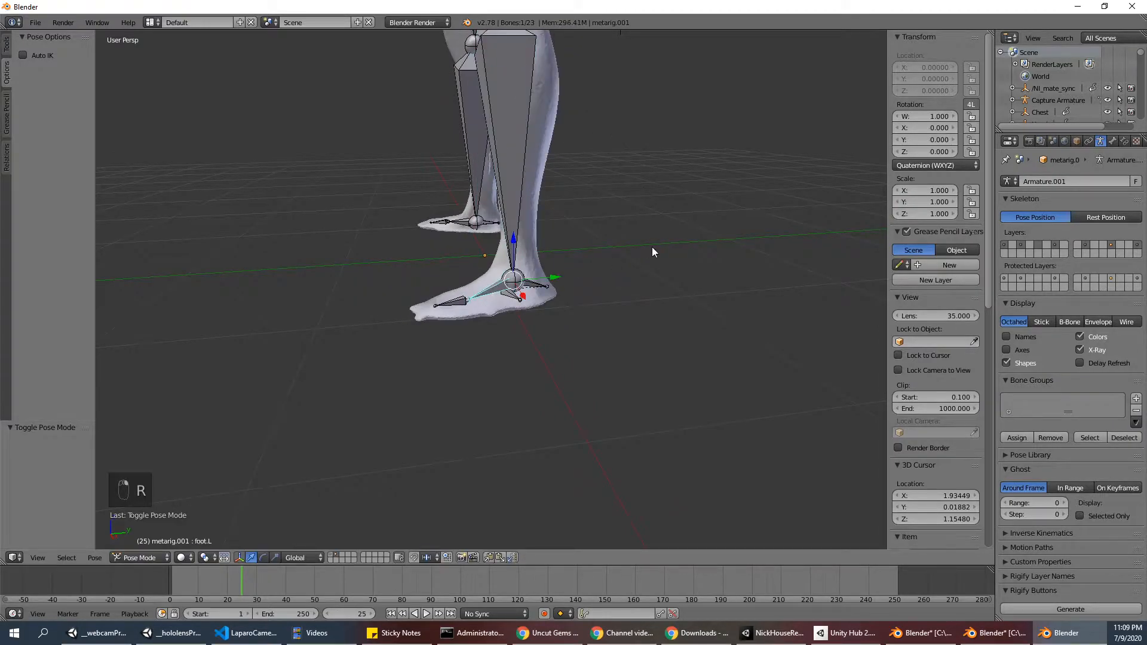
{"action": "key", "text": "r"}
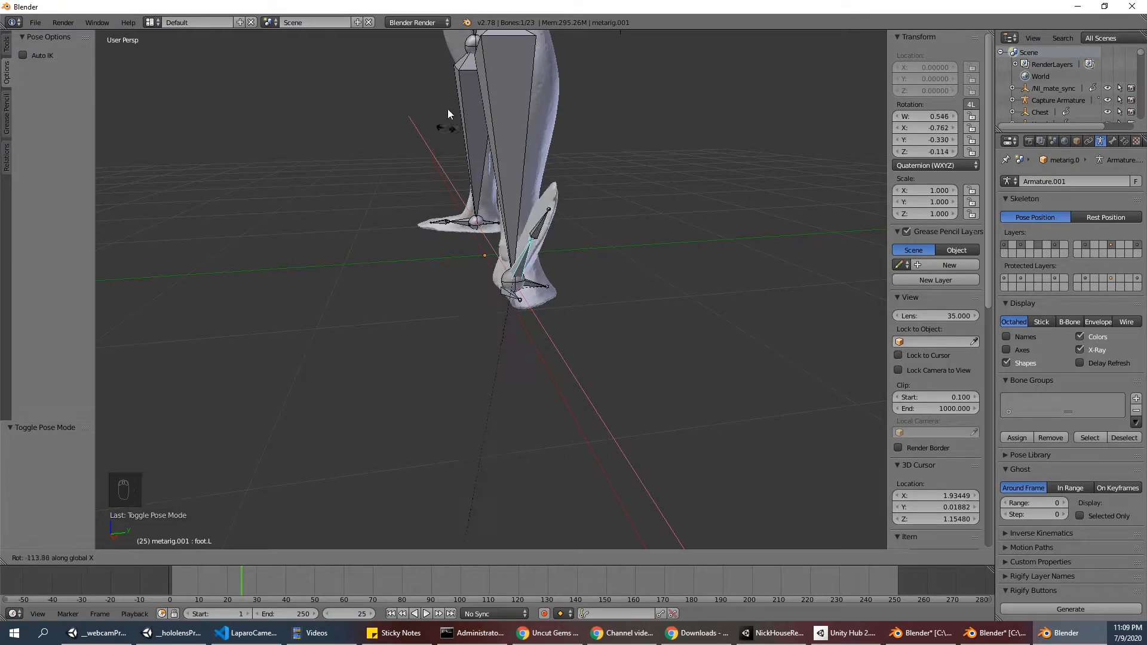
{"action": "right_click", "coordinate": [616, 242]}
Look over the leg and foot bones once more and return the metarig to Object Mode
{"action": "middle_click_drag", "start_coordinate": [619, 248], "coordinate": [429, 407]}
{"action": "scroll", "coordinate": [545, 297], "scroll_direction": "up", "scroll_amount": 3}
{"action": "right_click", "coordinate": [565, 291]}
{"action": "scroll", "coordinate": [566, 289], "scroll_direction": "down", "scroll_amount": 3}
{"action": "scroll", "coordinate": [671, 287], "scroll_direction": "down", "scroll_amount": 6}
{"action": "left_click", "coordinate": [159, 556]}
{"action": "left_click", "coordinate": [170, 537]}
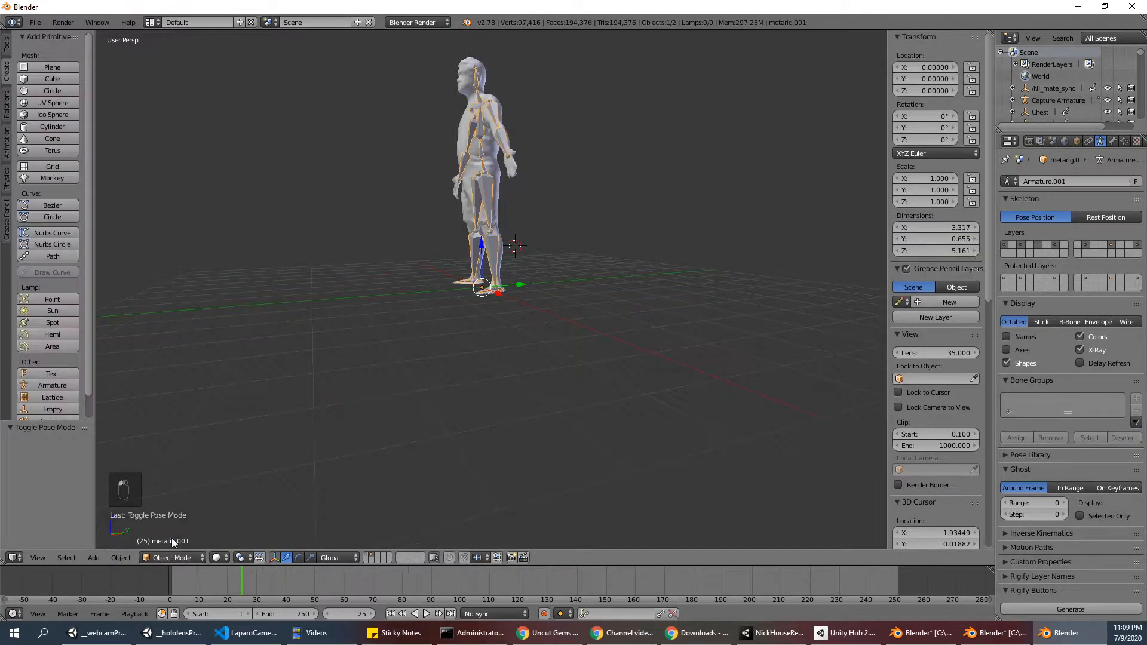
Try moving only the metarig armature to the first scene layer, and undo that move
{"action": "left_click", "coordinate": [365, 555]}
{"action": "scroll", "coordinate": [413, 465], "scroll_direction": "down", "scroll_amount": 3}
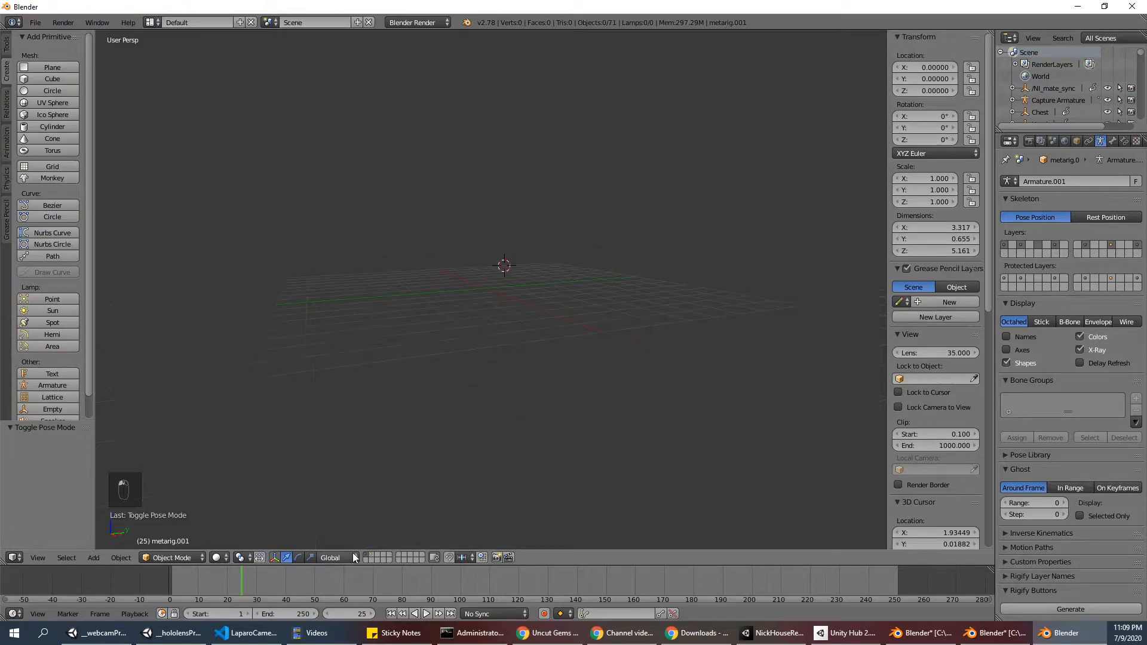
{"action": "left_click", "coordinate": [372, 555]}
{"action": "scroll", "coordinate": [503, 381], "scroll_direction": "down", "scroll_amount": 2}
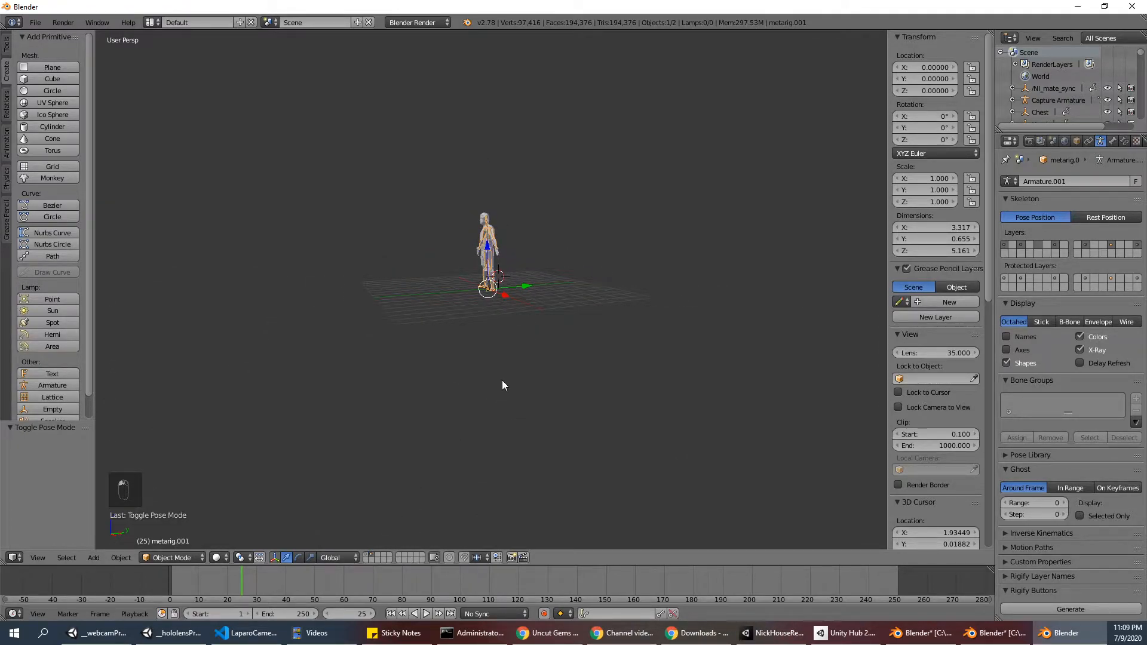
{"action": "key", "text": "m"}
{"action": "key", "text": "1"}
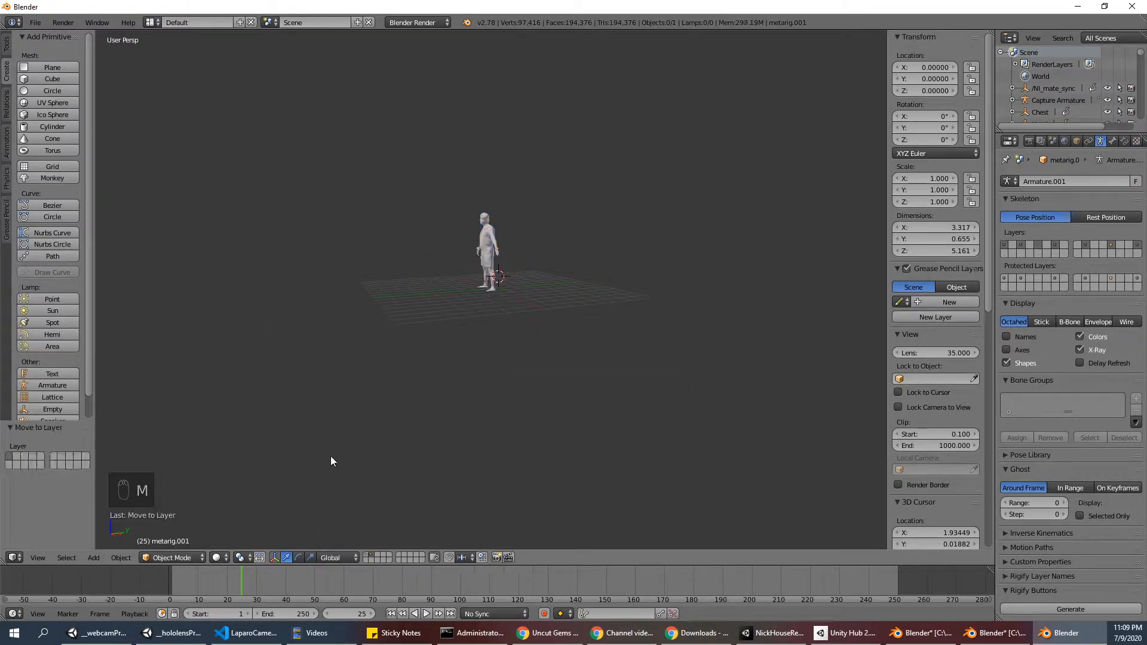
{"action": "key", "text": "ctrl+z"}
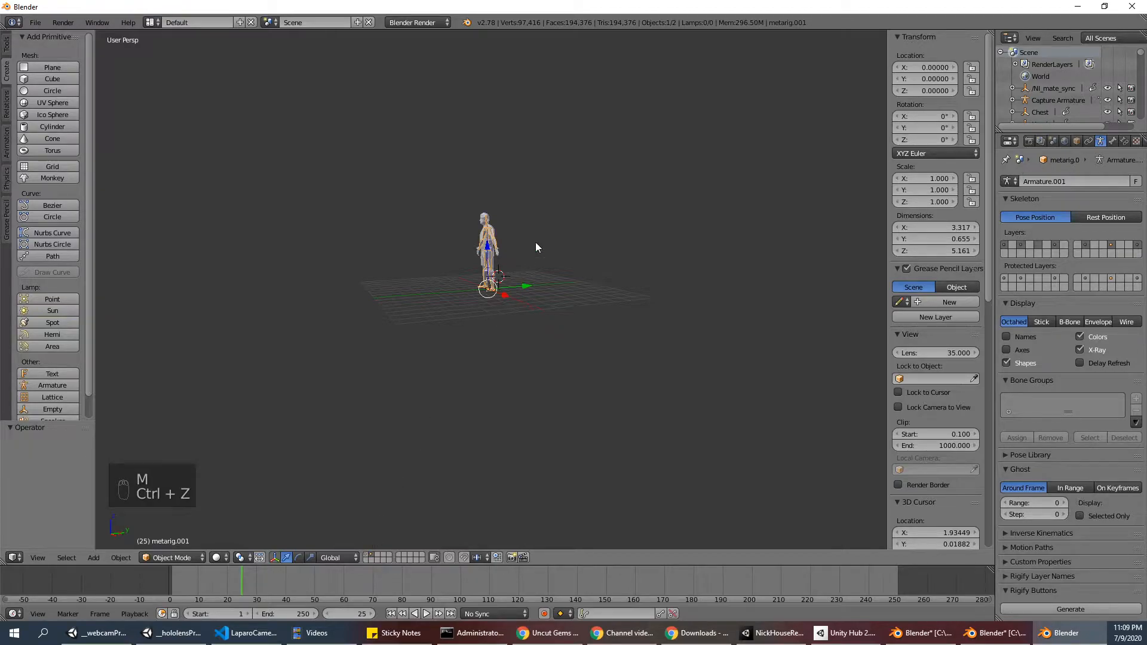
Select both the scanned mesh and its metarig, move them to the first scene layer, and display that layer
{"action": "key", "text": "a"}
{"action": "key", "text": "a"}
{"action": "key", "text": "a"}
{"action": "key", "text": "m"}
{"action": "key", "text": "1"}
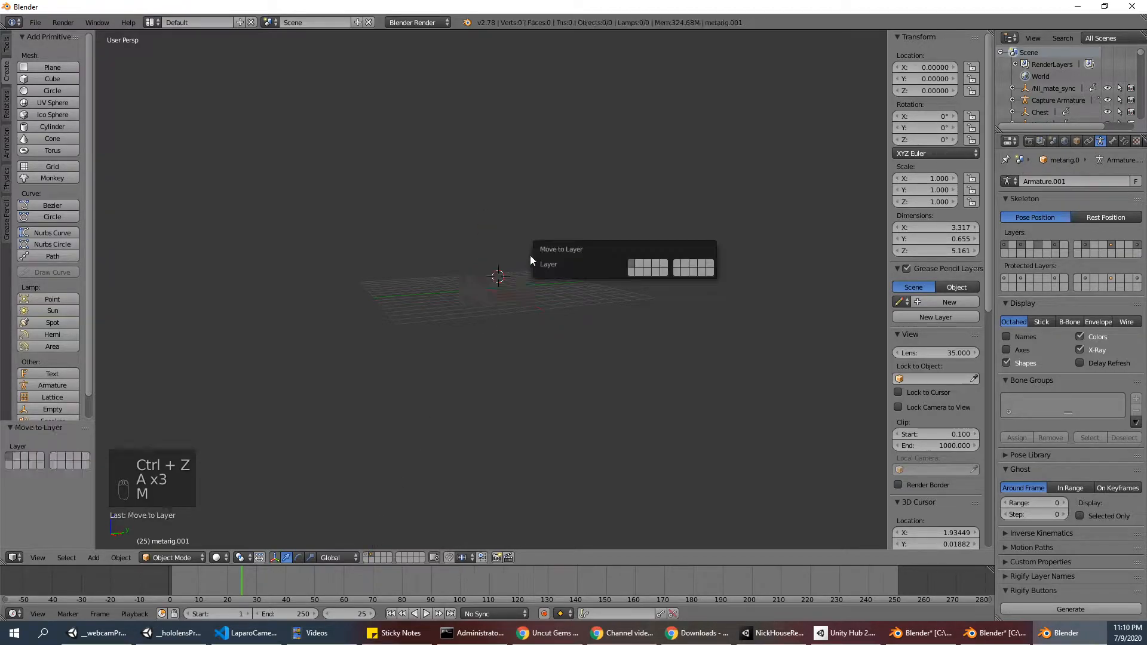
{"action": "left_click", "coordinate": [366, 557]}
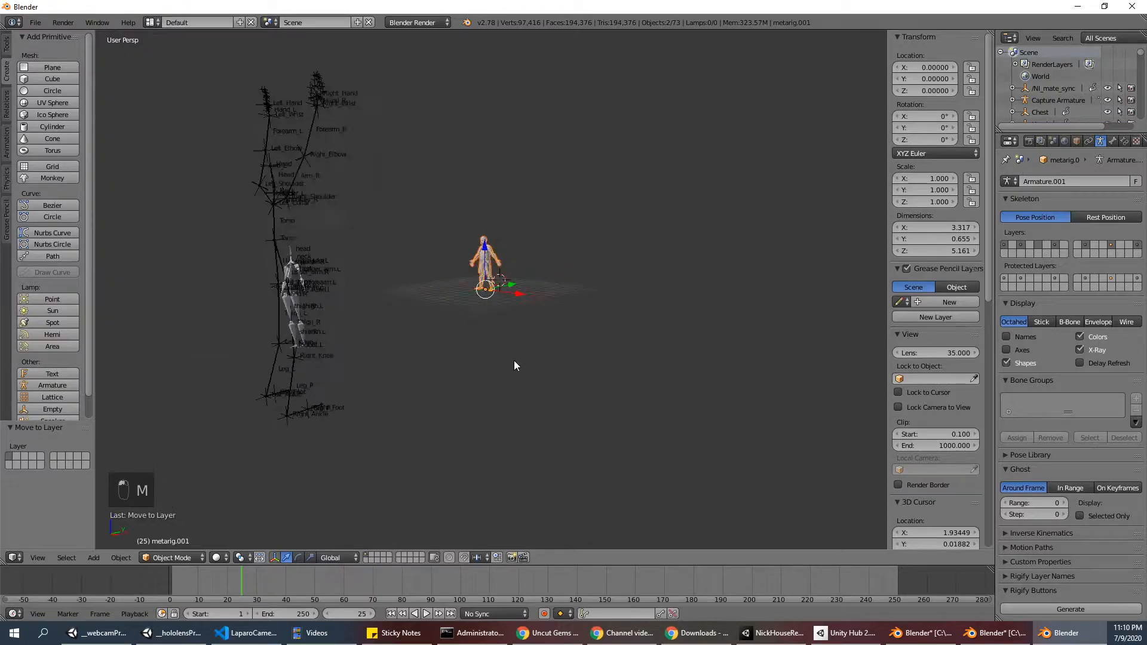
Select the scanned mesh, its armature and the motion-capture metarig in turn to compare their placement and size
{"action": "right_click", "coordinate": [486, 221]}
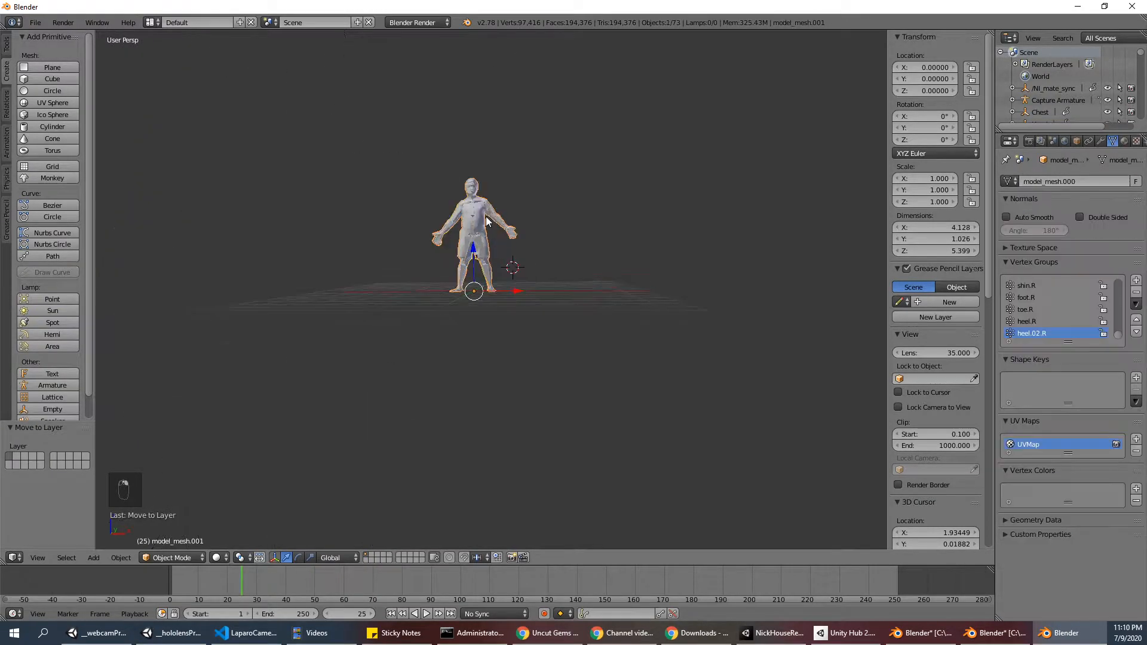
{"action": "right_click", "coordinate": [477, 202]}
{"action": "scroll", "coordinate": [521, 201], "scroll_direction": "down", "scroll_amount": 5}
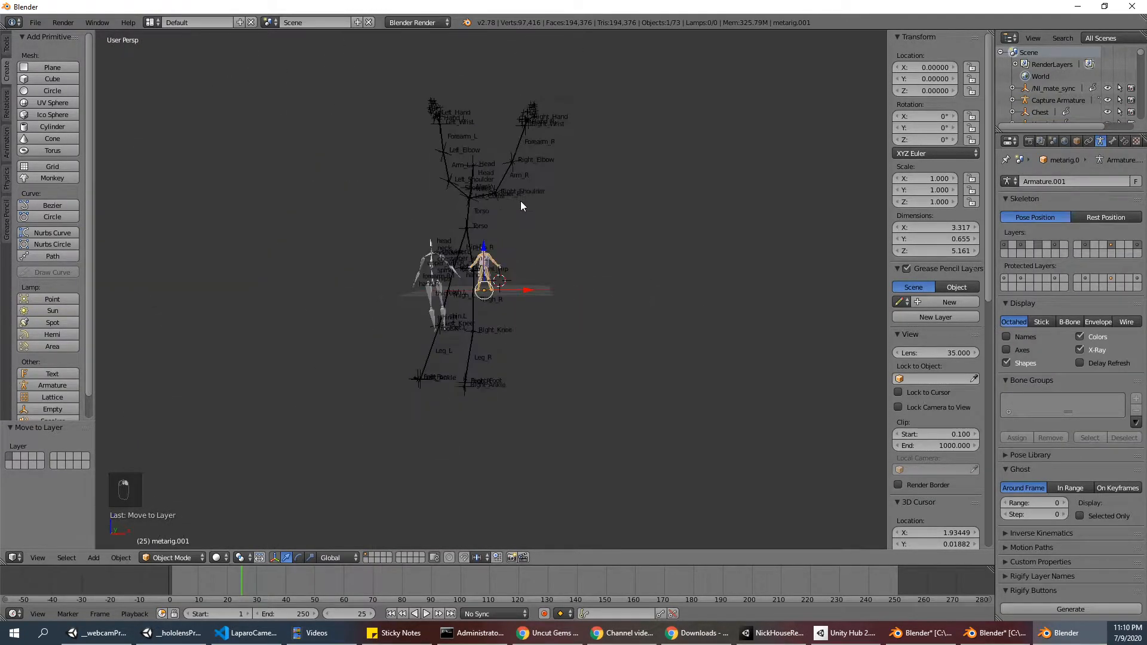
{"action": "scroll", "coordinate": [377, 236], "scroll_direction": "up", "scroll_amount": 2}
{"action": "right_click", "coordinate": [377, 219]}
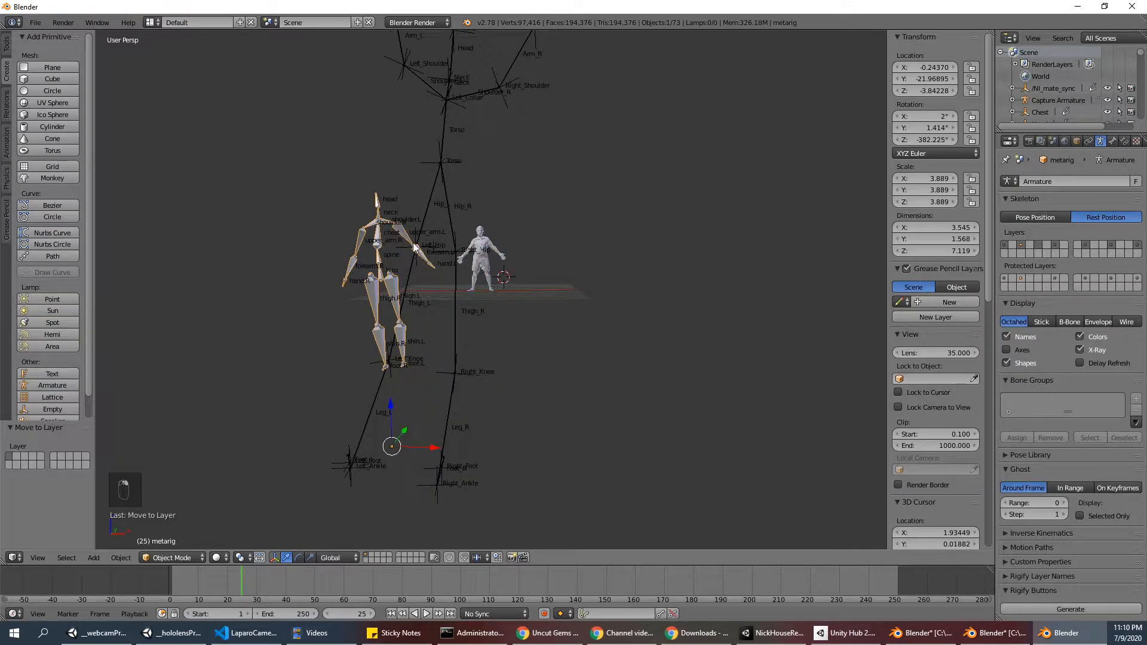
{"action": "right_click", "coordinate": [490, 247]}
{"action": "scroll", "coordinate": [488, 239], "scroll_direction": "up", "scroll_amount": 2}
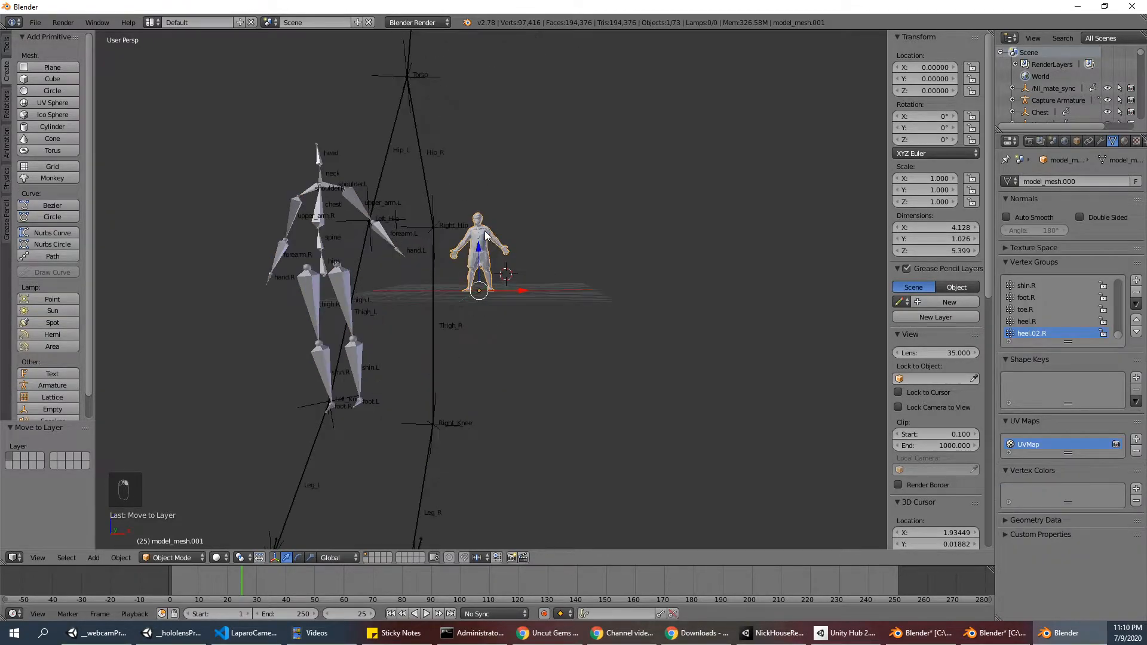
{"action": "right_click", "coordinate": [486, 233]}
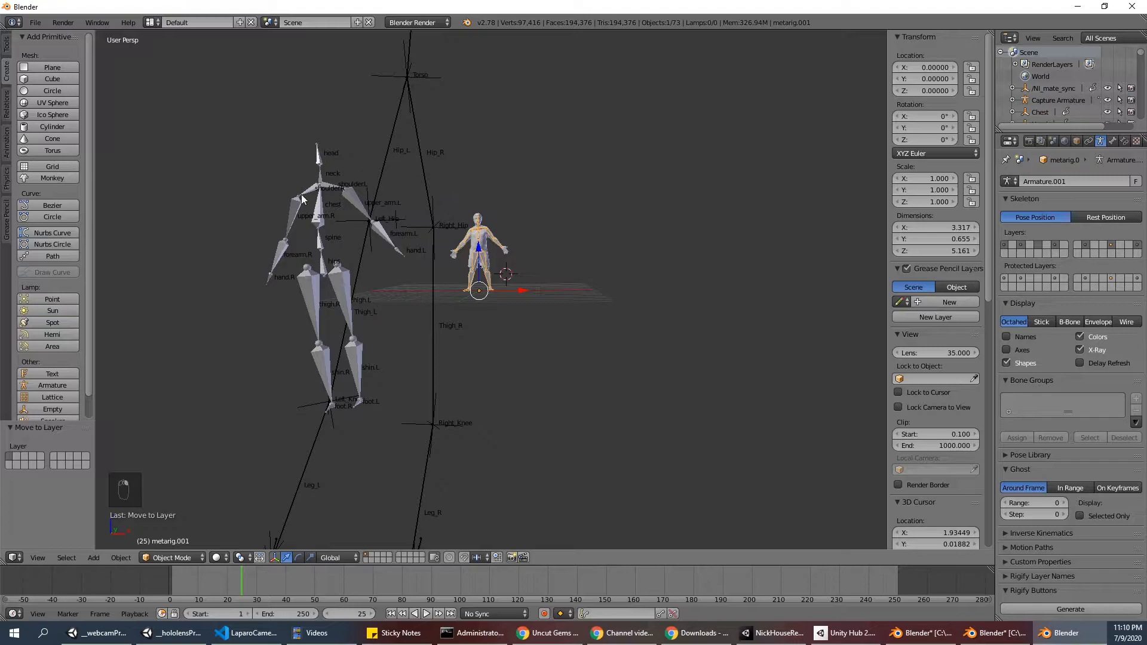
Move the scanned body's armature along the global Y axis to about Y -22.24, near the motion-capture metarig
{"action": "middle_click_drag", "start_coordinate": [539, 203], "coordinate": [521, 278]}
{"action": "key", "text": "g"}
{"action": "key", "text": "y"}
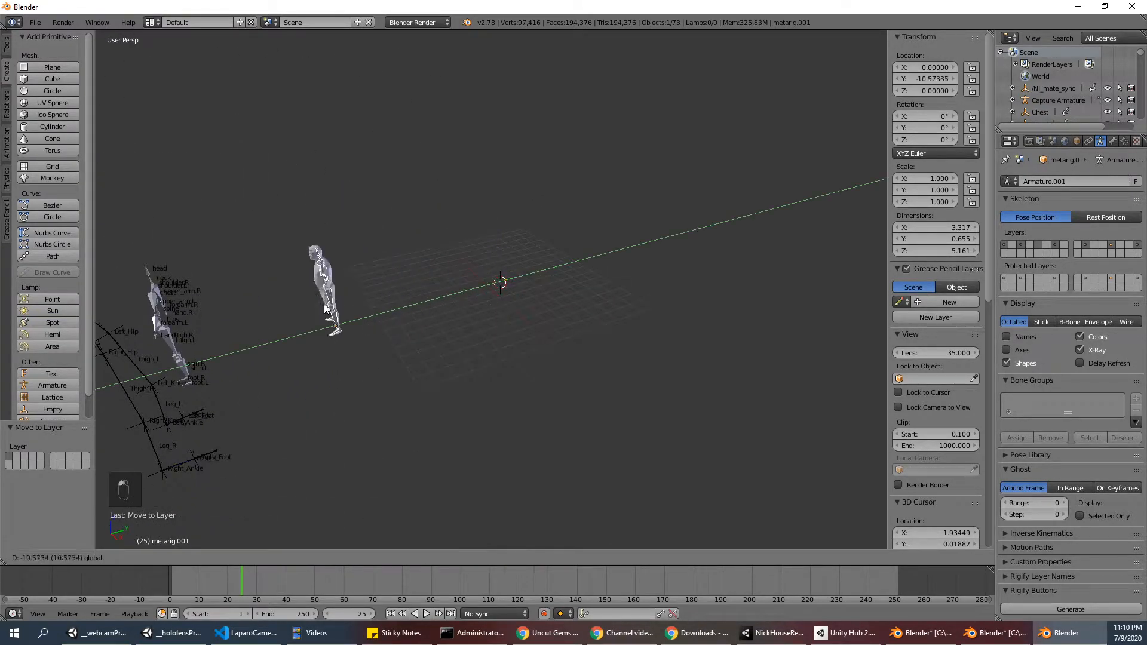
{"action": "left_click", "coordinate": [251, 317]}
{"action": "middle_click_drag", "start_coordinate": [251, 316], "coordinate": [432, 342]}
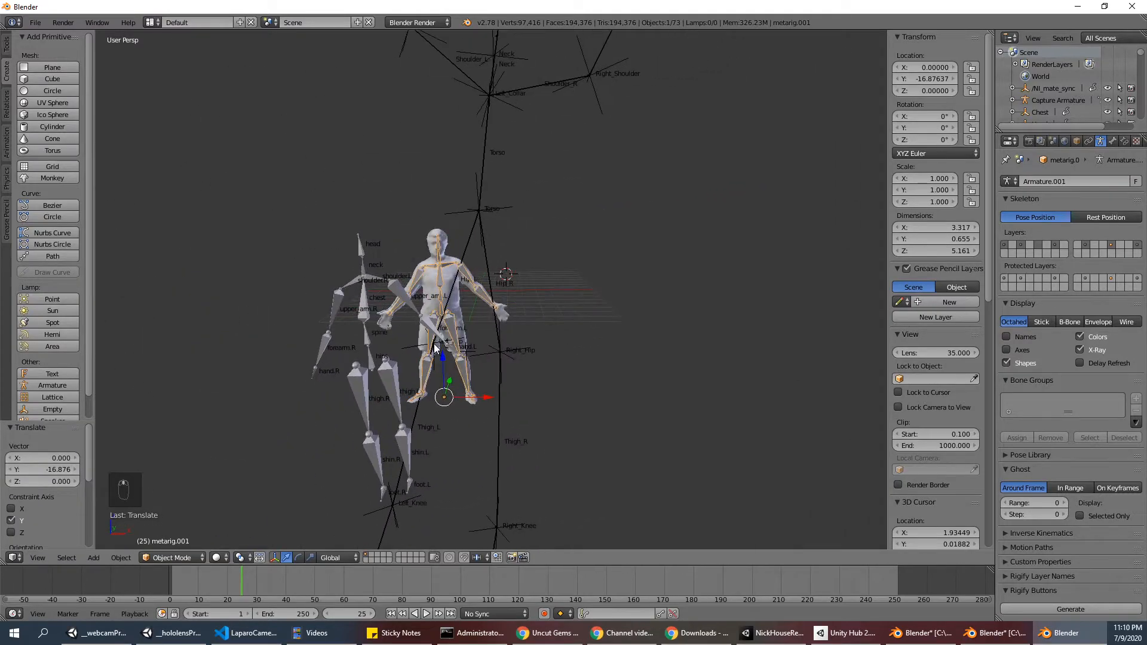
{"action": "key", "text": "g"}
{"action": "key", "text": "y"}
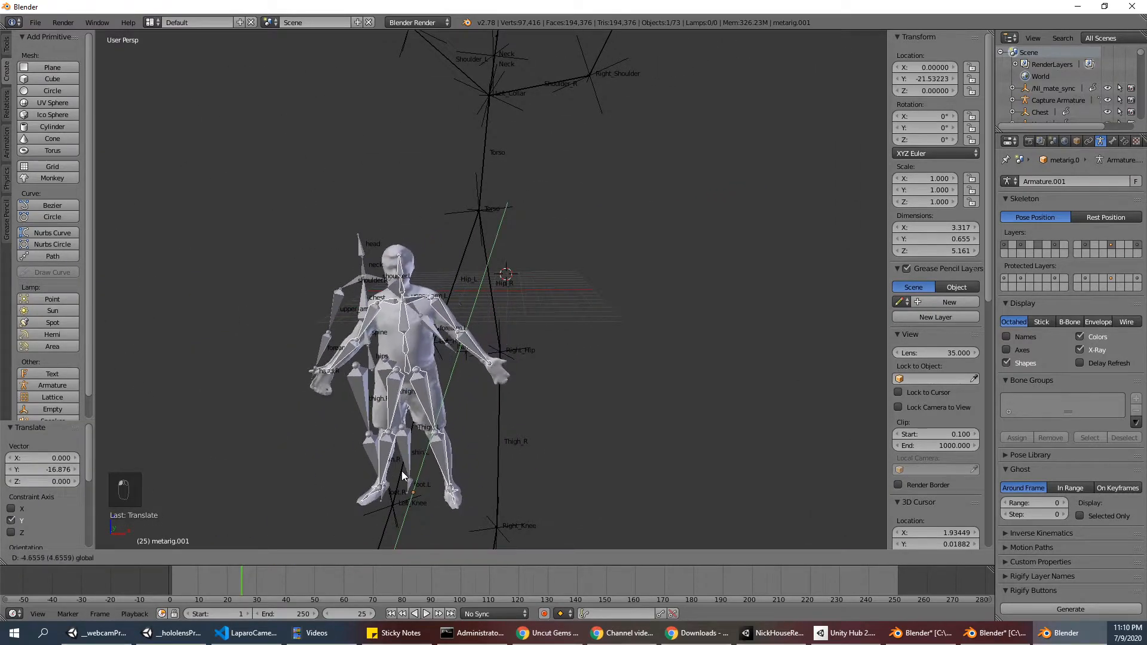
{"action": "left_click", "coordinate": [387, 493]}
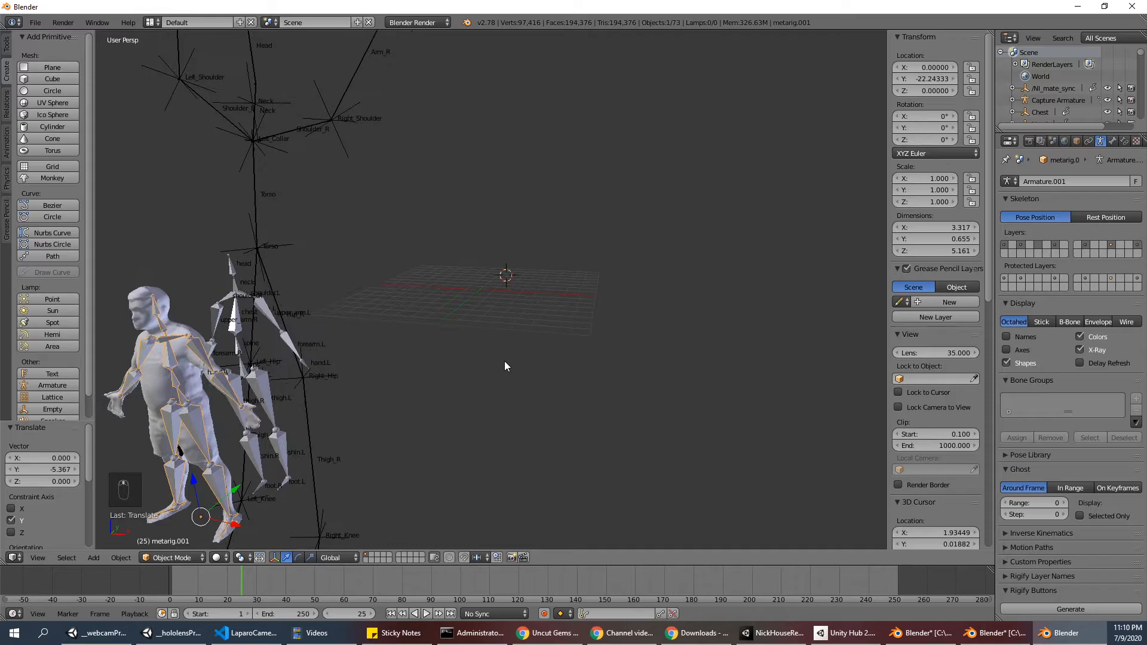
Shift the scanned body's armature about 3.51 along the Y axis, to about Y -18.74
{"action": "key", "text": "KP_Decimal"}
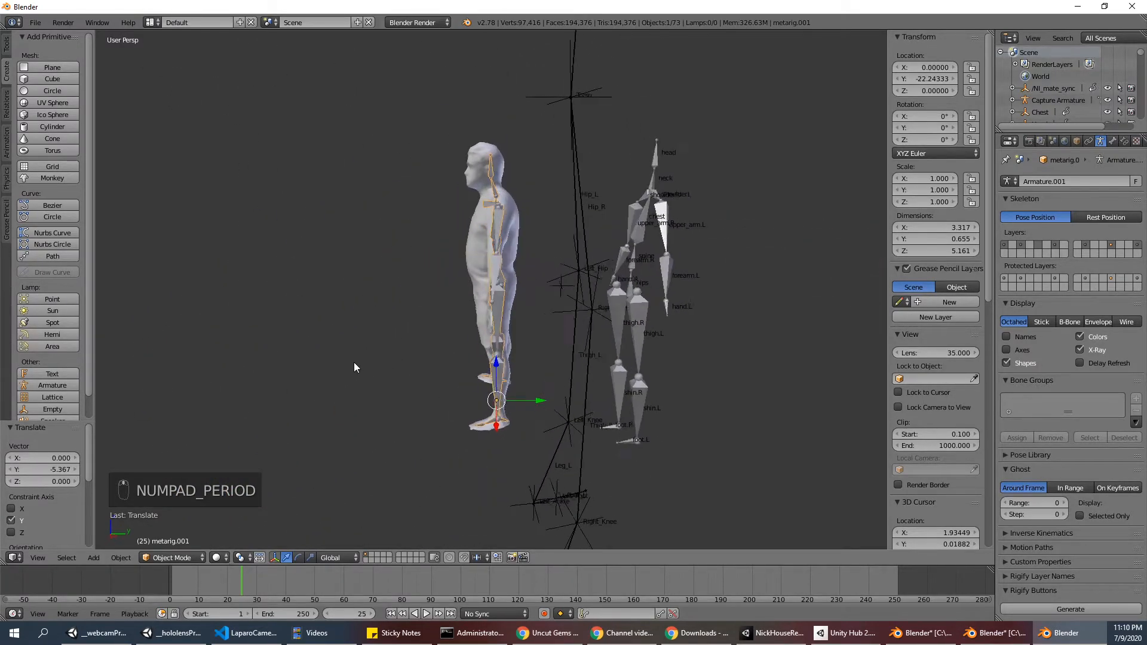
{"action": "left_click_drag", "start_coordinate": [539, 402], "coordinate": [705, 387]}
{"action": "middle_click_drag", "start_coordinate": [613, 355], "coordinate": [734, 349]}
{"action": "scroll", "coordinate": [617, 343], "scroll_direction": "up", "scroll_amount": 3}
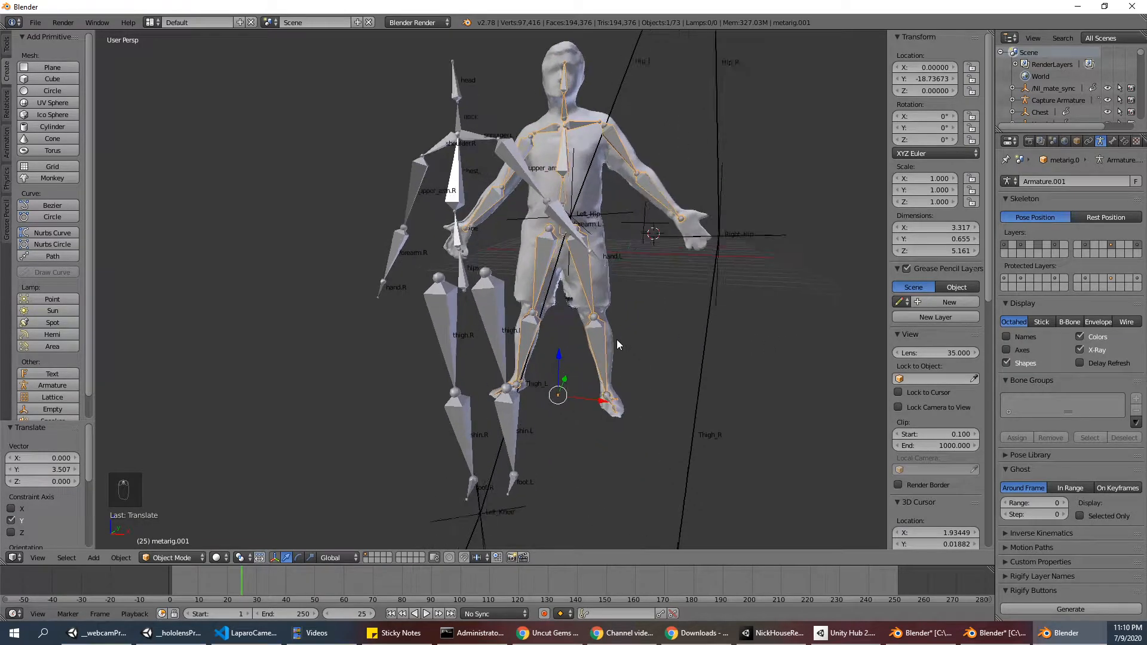
{"action": "scroll", "coordinate": [617, 341], "scroll_direction": "down", "scroll_amount": 2}
Select the motion-capture metarig, the one with labelled bones, and put it in Pose Mode
{"action": "right_click", "coordinate": [476, 169]}
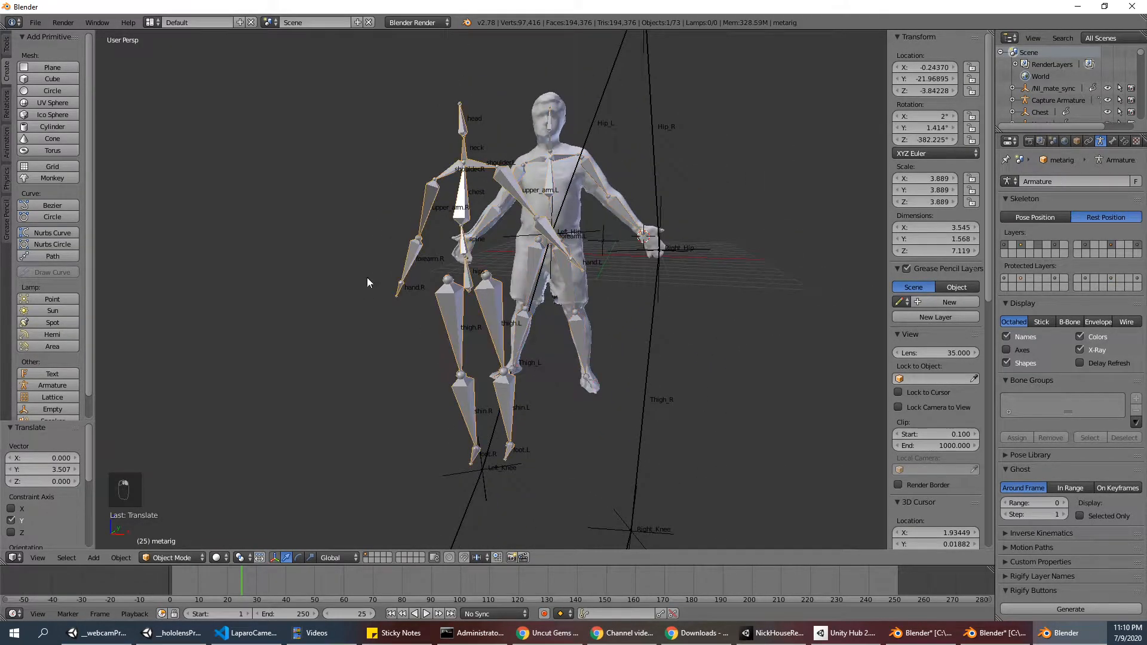
{"action": "right_click", "coordinate": [586, 165]}
{"action": "right_click", "coordinate": [586, 165]}
{"action": "right_click", "coordinate": [504, 169]}
{"action": "left_click", "coordinate": [161, 560]}
{"action": "left_click", "coordinate": [182, 507]}
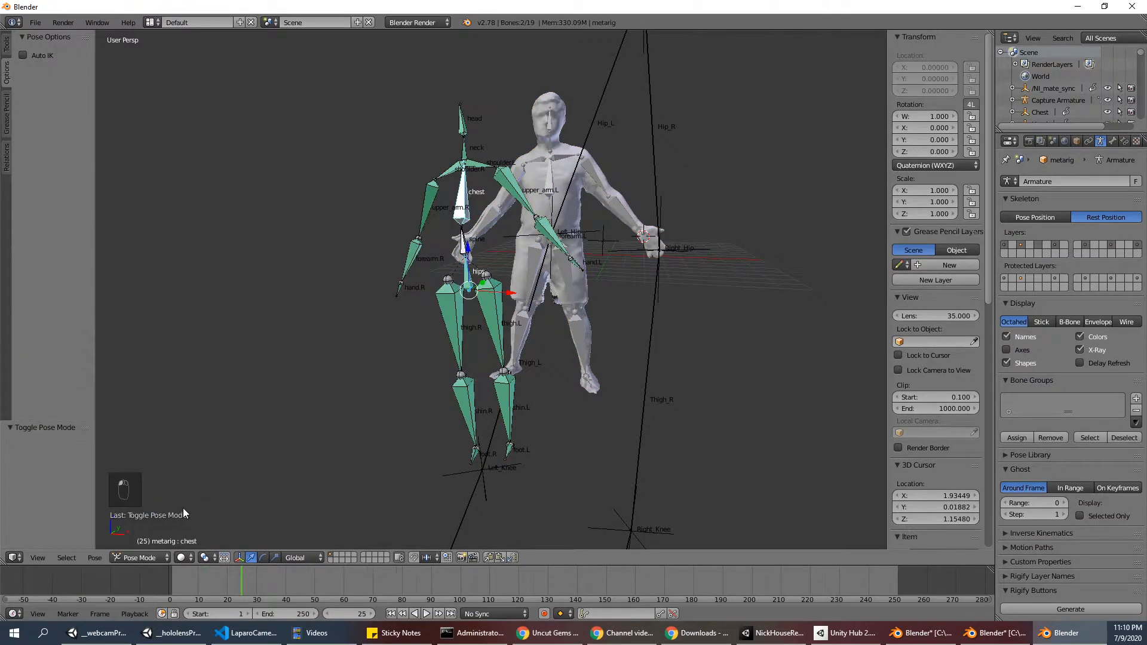
Select the upper_arm.L bone of the motion-capture metarig and try rotating it in Rest Position
{"action": "right_click", "coordinate": [509, 179]}
{"action": "scroll", "coordinate": [487, 171], "scroll_direction": "up", "scroll_amount": 1}
{"action": "scroll", "coordinate": [486, 171], "scroll_direction": "down", "scroll_amount": 1}
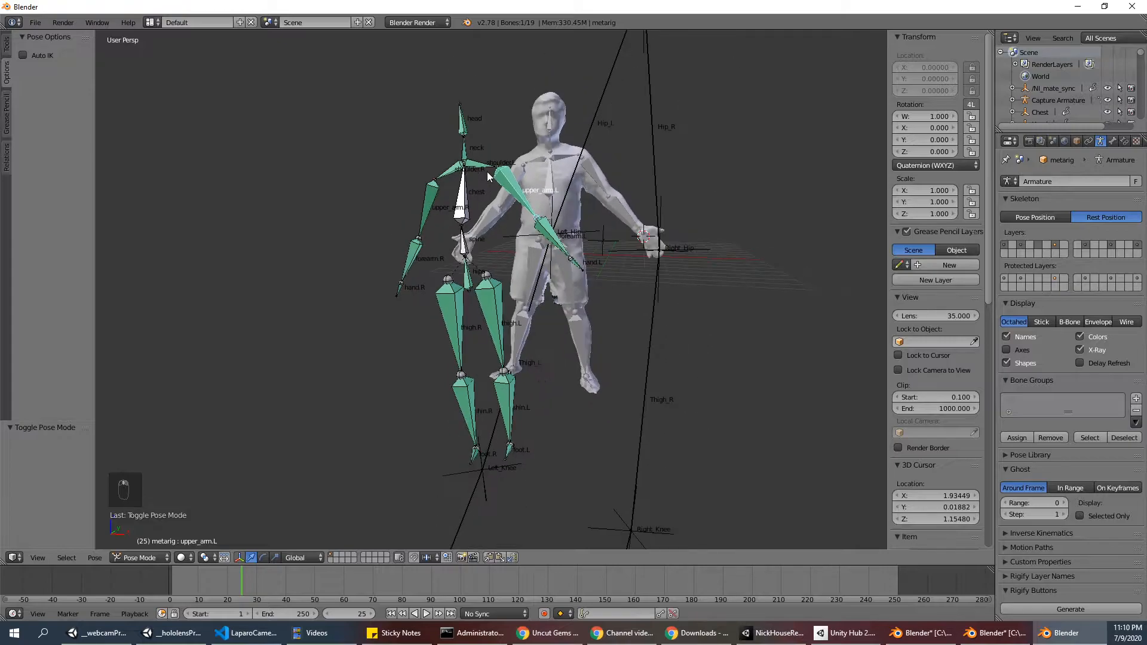
{"action": "middle_click_drag", "start_coordinate": [487, 171], "coordinate": [468, 239]}
{"action": "middle_click_drag", "start_coordinate": [596, 180], "coordinate": [642, 179]}
{"action": "scroll", "coordinate": [623, 169], "scroll_direction": "up", "scroll_amount": 2}
{"action": "scroll", "coordinate": [623, 169], "scroll_direction": "down", "scroll_amount": 3}
{"action": "scroll", "coordinate": [622, 167], "scroll_direction": "up", "scroll_amount": 1}
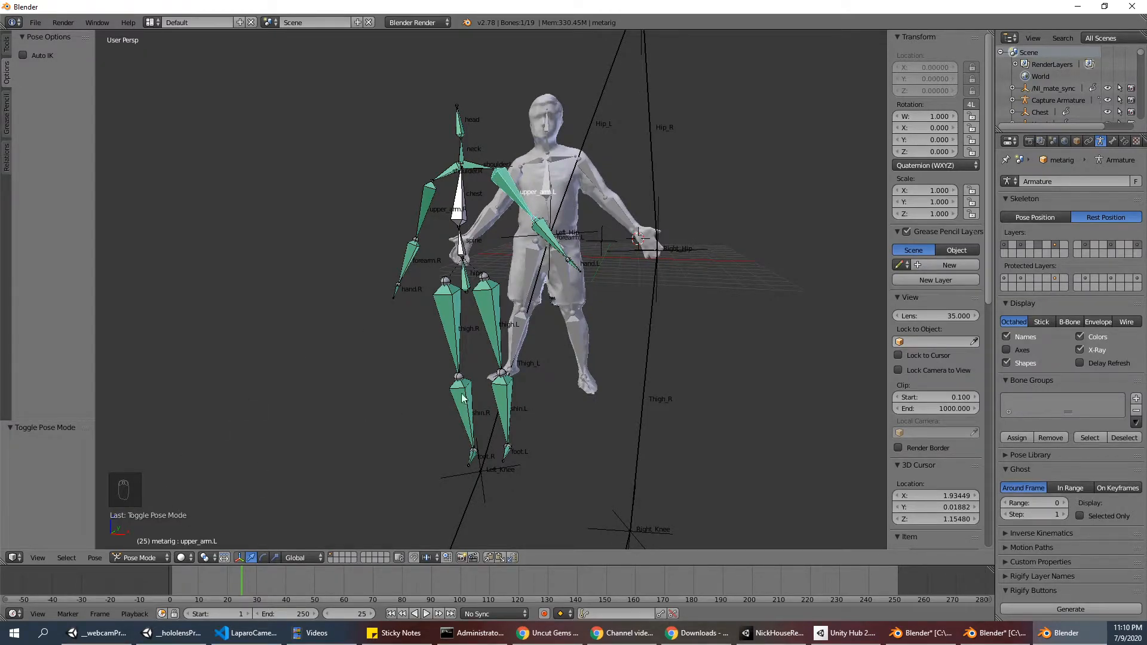
{"action": "key", "text": "r"}
{"action": "key", "text": "r"}
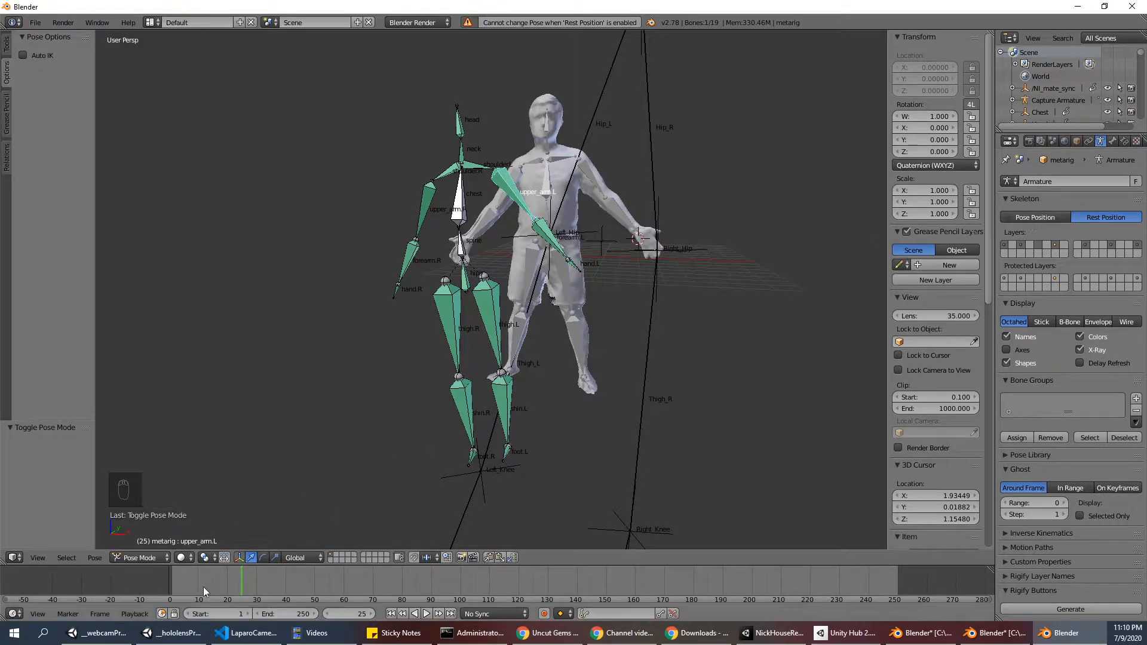
Try rotating upper_arm.L about the global X axis in Pose Position, and return the armature to Rest Position
{"action": "left_click", "coordinate": [156, 557]}
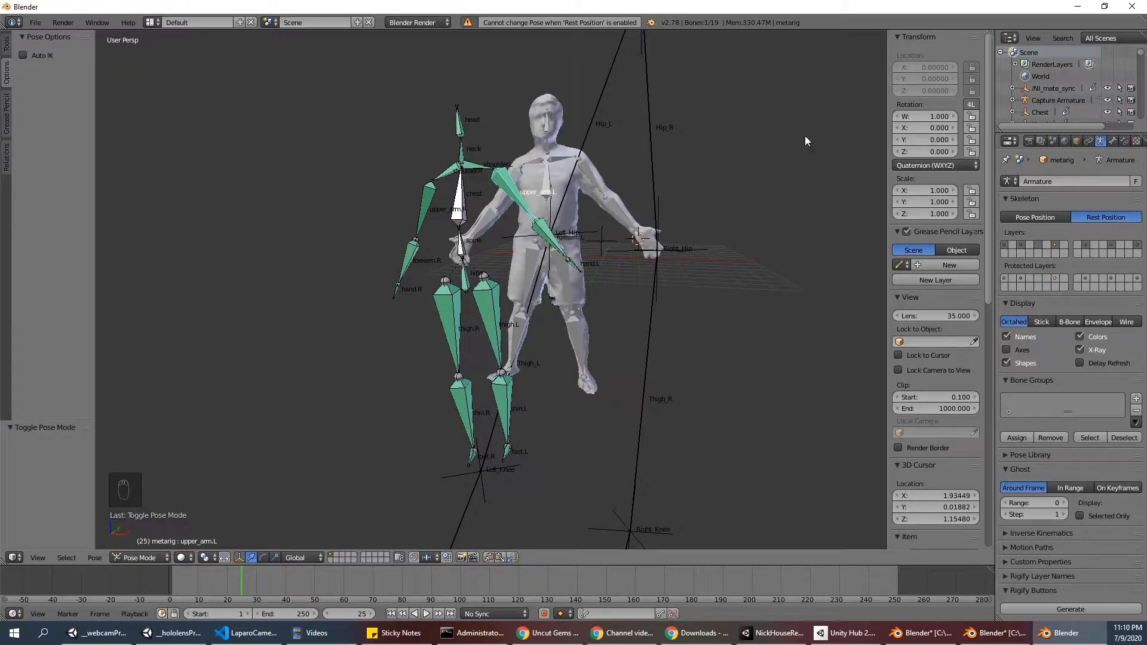
{"action": "left_click", "coordinate": [1037, 217]}
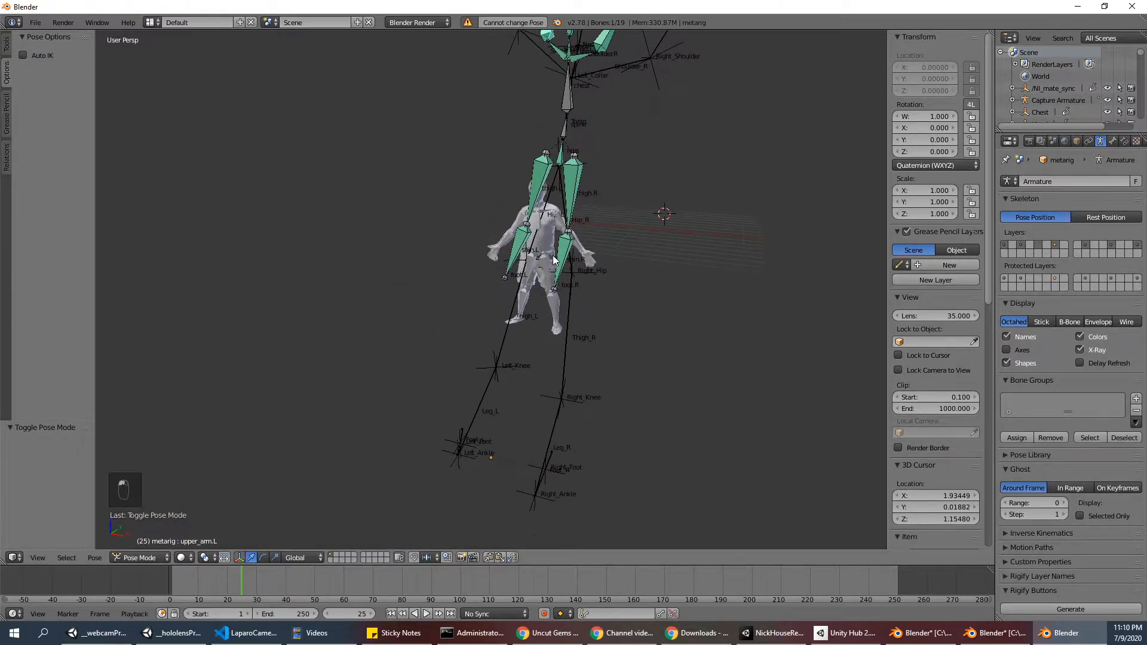
{"action": "scroll", "coordinate": [553, 259], "scroll_direction": "down", "scroll_amount": 2}
{"action": "key", "text": "r"}
{"action": "key", "text": "x"}
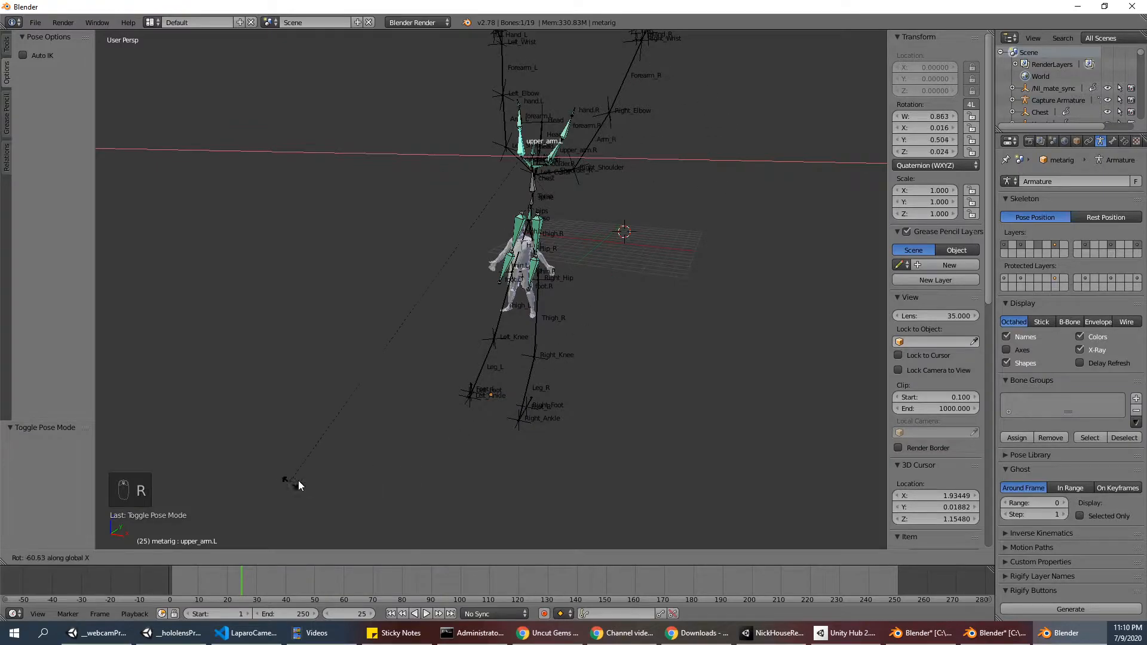
{"action": "key", "text": "Escape"}
{"action": "middle_click_drag", "start_coordinate": [637, 250], "coordinate": [678, 250]}
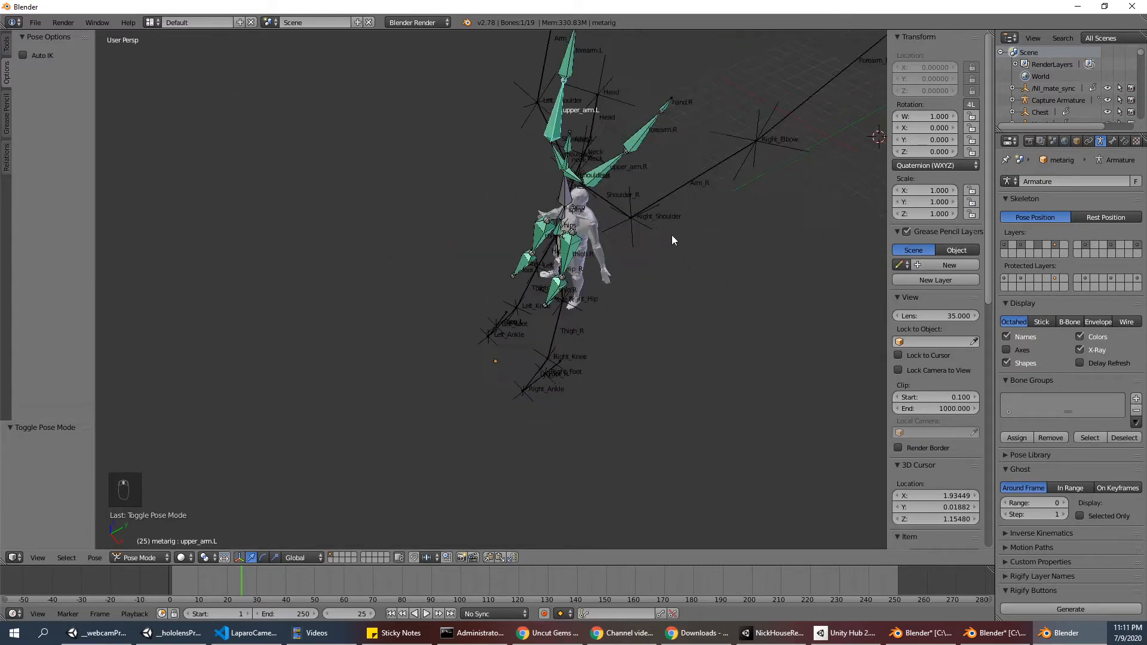
{"action": "left_click", "coordinate": [1102, 217]}
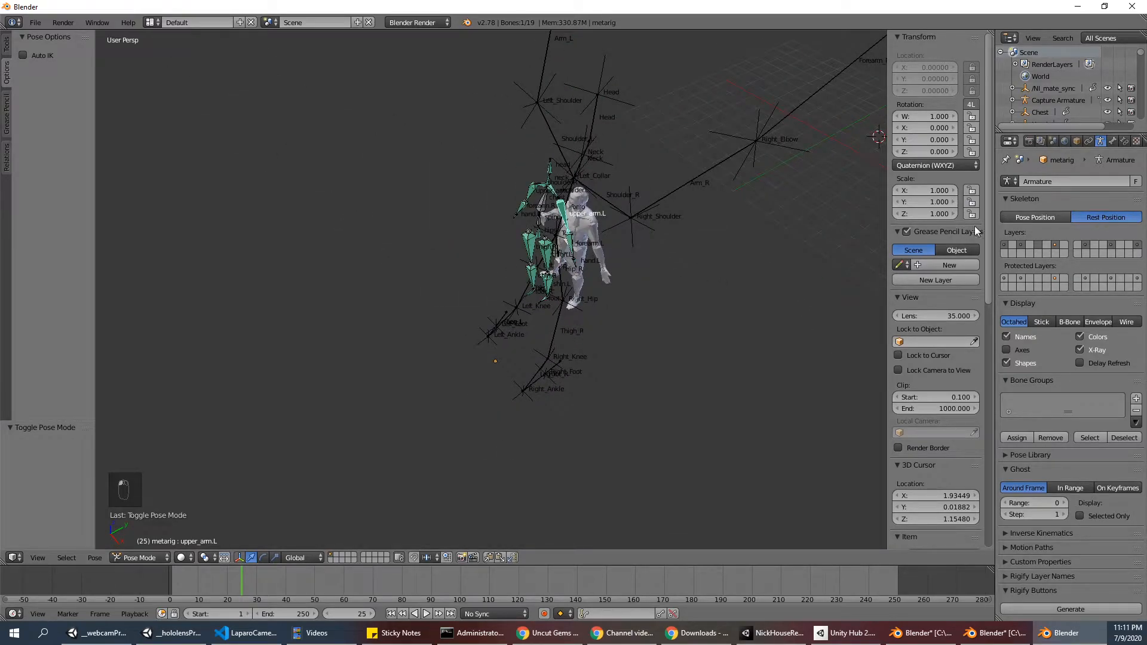
In Object Mode, select the scanned body's armature and move it to about X -1.75 and Z -1.80
{"action": "scroll", "coordinate": [575, 272], "scroll_direction": "up", "scroll_amount": 5}
{"action": "middle_click_drag", "start_coordinate": [575, 267], "coordinate": [626, 181]}
{"action": "right_click", "coordinate": [568, 122]}
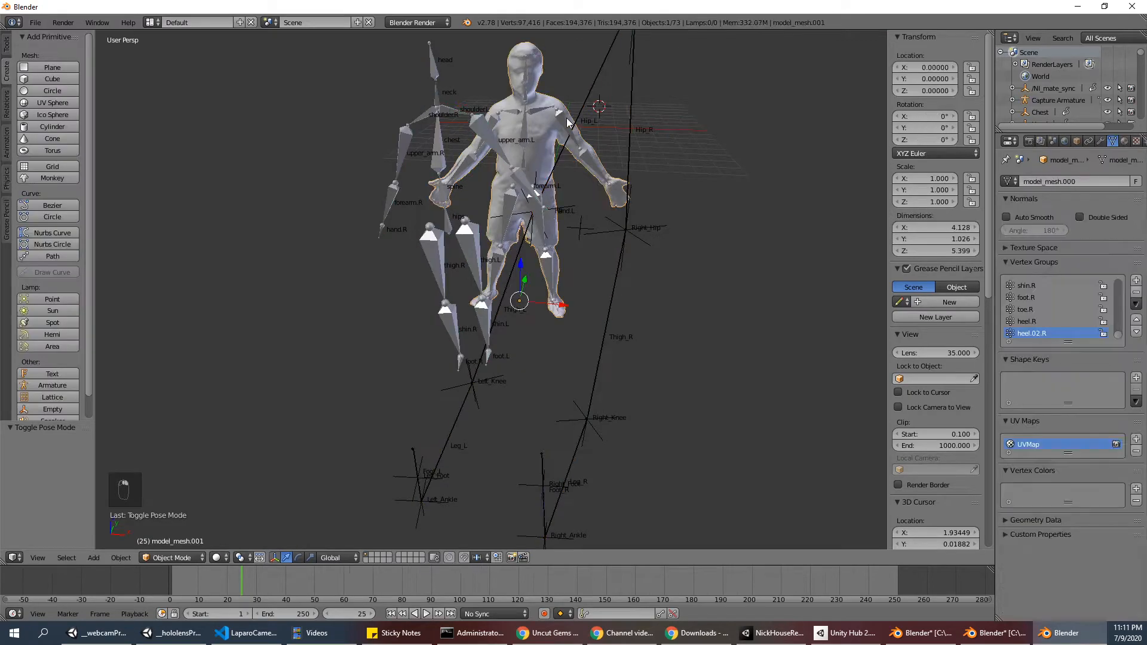
{"action": "right_click", "coordinate": [568, 122]}
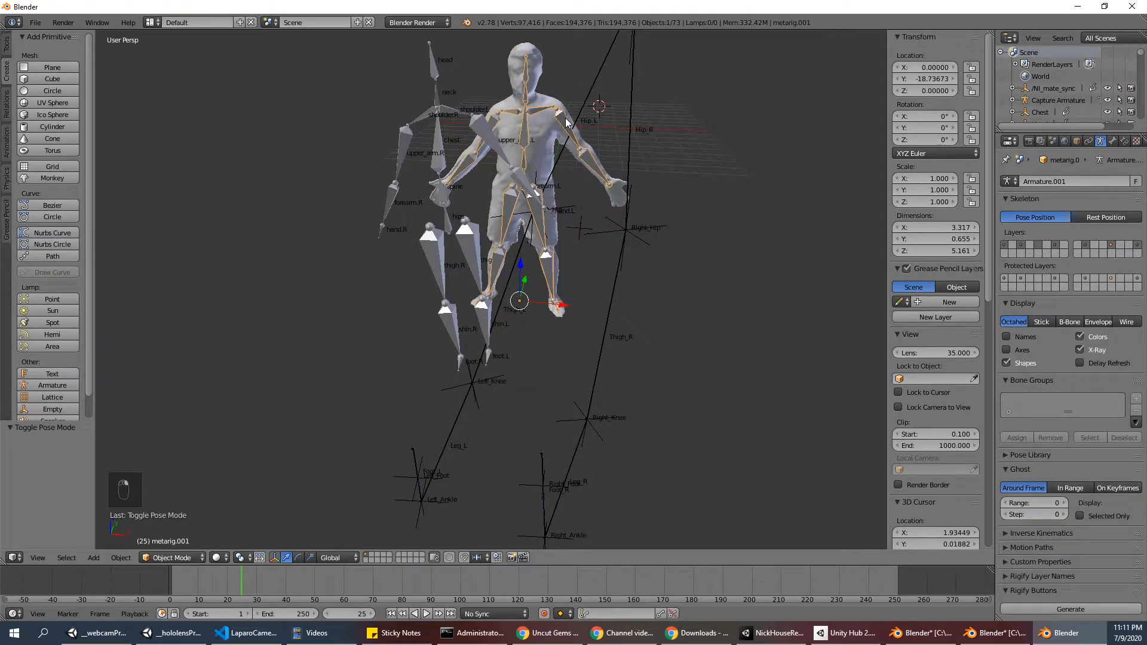
{"action": "key", "text": "KP_Decimal"}
{"action": "middle_click_drag", "start_coordinate": [503, 229], "coordinate": [540, 421]}
{"action": "left_click_drag", "start_coordinate": [526, 419], "coordinate": [443, 420]}
{"action": "left_click_drag", "start_coordinate": [408, 379], "coordinate": [412, 496]}
{"action": "key", "text": "KP_Decimal"}
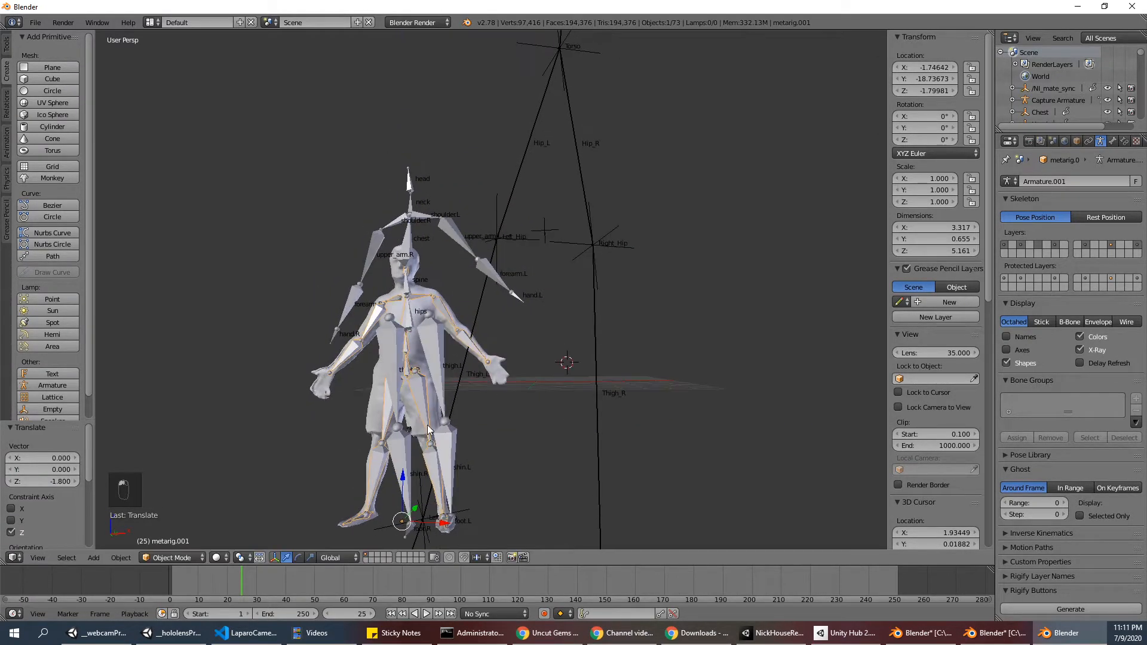
Fine-tune the scanned body's armature to about X -1.13 and Z -1.75 so its feet meet the other metarig's feet
{"action": "scroll", "coordinate": [429, 425], "scroll_direction": "down", "scroll_amount": 2}
{"action": "middle_click_drag", "start_coordinate": [429, 425], "coordinate": [479, 489]}
{"action": "scroll", "coordinate": [436, 463], "scroll_direction": "up", "scroll_amount": 2}
{"action": "left_click_drag", "start_coordinate": [539, 476], "coordinate": [591, 486]}
{"action": "middle_click_drag", "start_coordinate": [592, 486], "coordinate": [580, 460]}
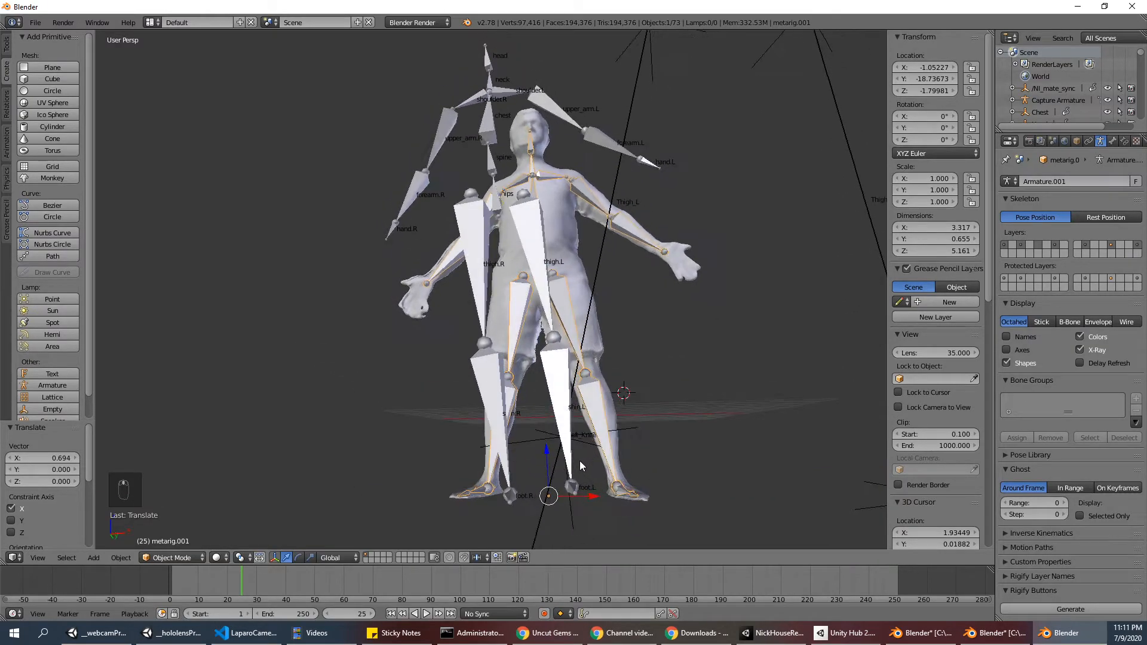
{"action": "left_click_drag", "start_coordinate": [551, 455], "coordinate": [581, 490]}
{"action": "middle_click_drag", "start_coordinate": [659, 447], "coordinate": [662, 460]}
{"action": "scroll", "coordinate": [716, 444], "scroll_direction": "down", "scroll_amount": 2}
{"action": "middle_click_drag", "start_coordinate": [741, 424], "coordinate": [742, 436]}
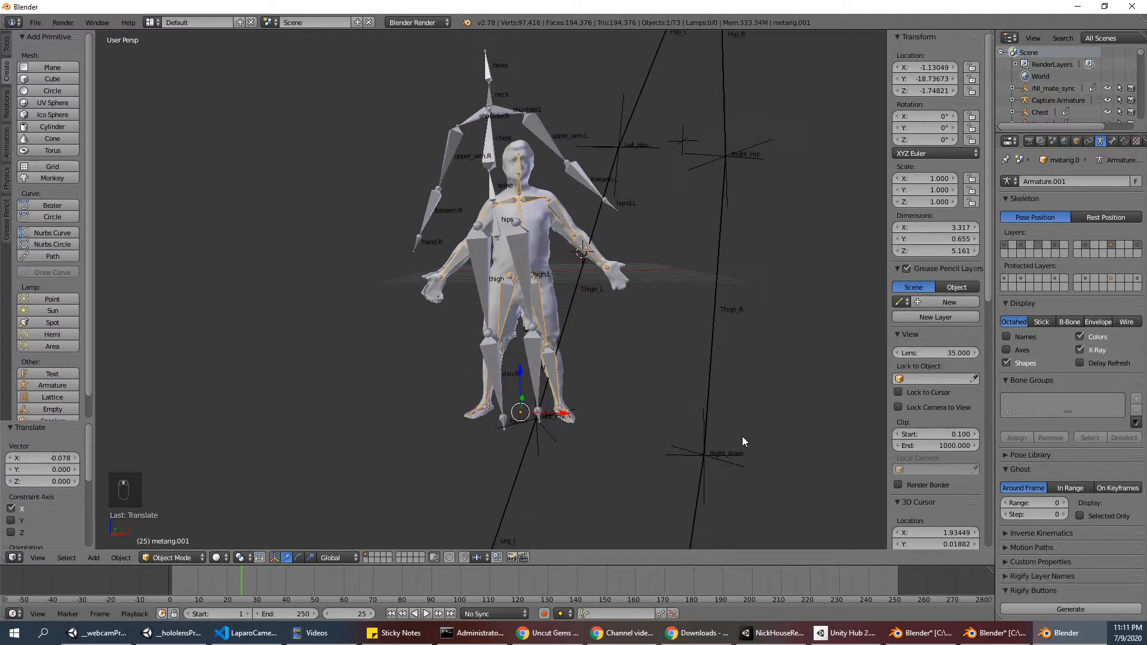
Scale the scanned body's armature by about 1.385 and rotate it about -4.9° around the global Y axis
{"action": "key", "text": "s"}
{"action": "left_click", "coordinate": [811, 391]}
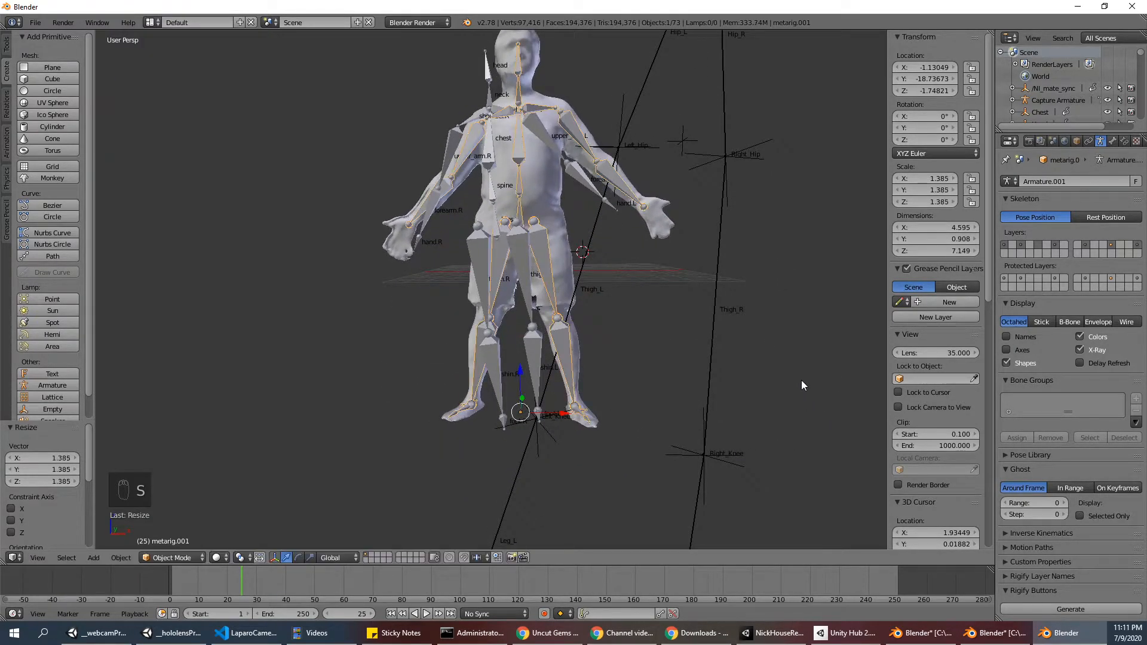
{"action": "middle_click_drag", "start_coordinate": [811, 391], "coordinate": [753, 328]}
{"action": "key", "text": "r"}
{"action": "key", "text": "y"}
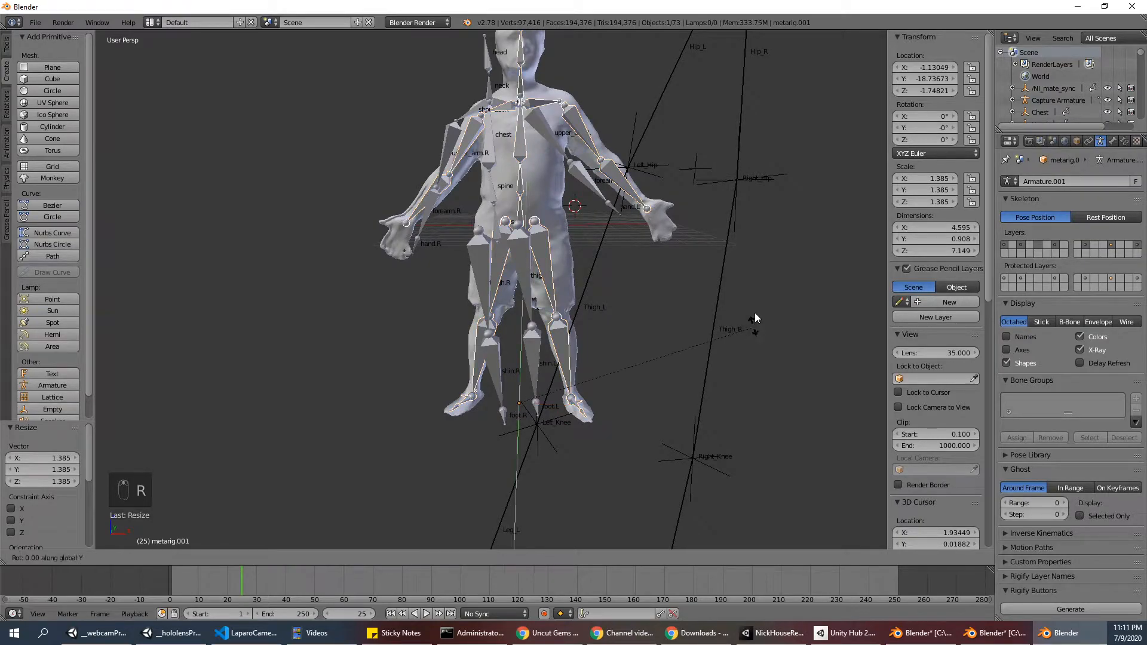
{"action": "left_click", "coordinate": [755, 303]}
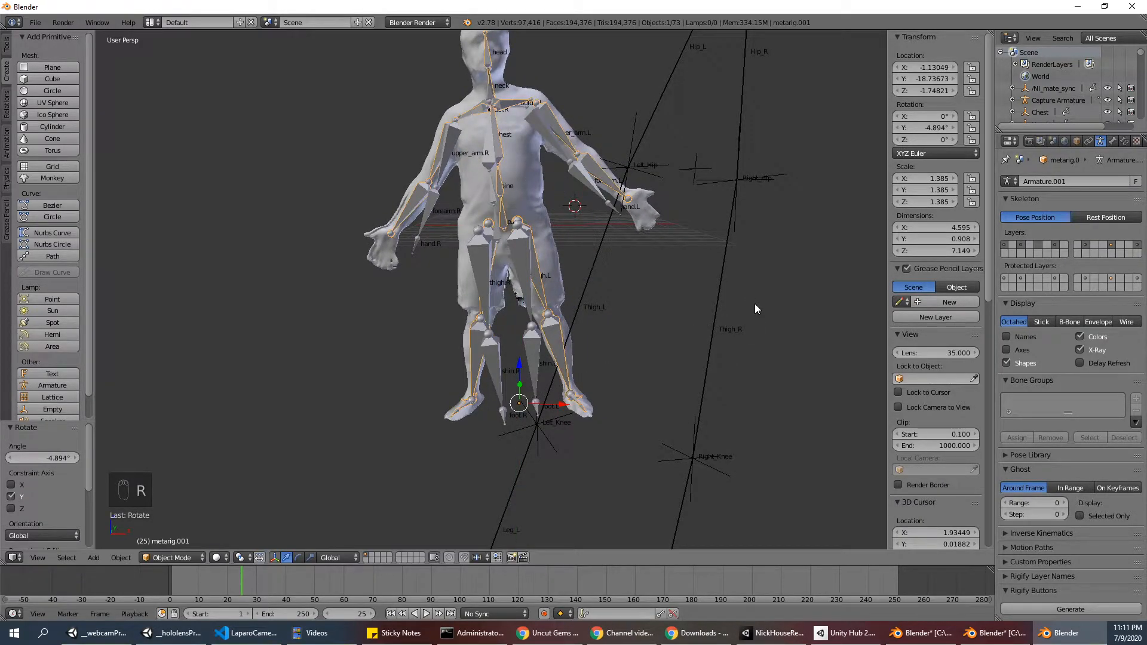
Scale the scanned body's armature up to about 1.407 and rotate it about 8.26° around the global Z axis
{"action": "key", "text": "s"}
{"action": "left_click", "coordinate": [759, 303]}
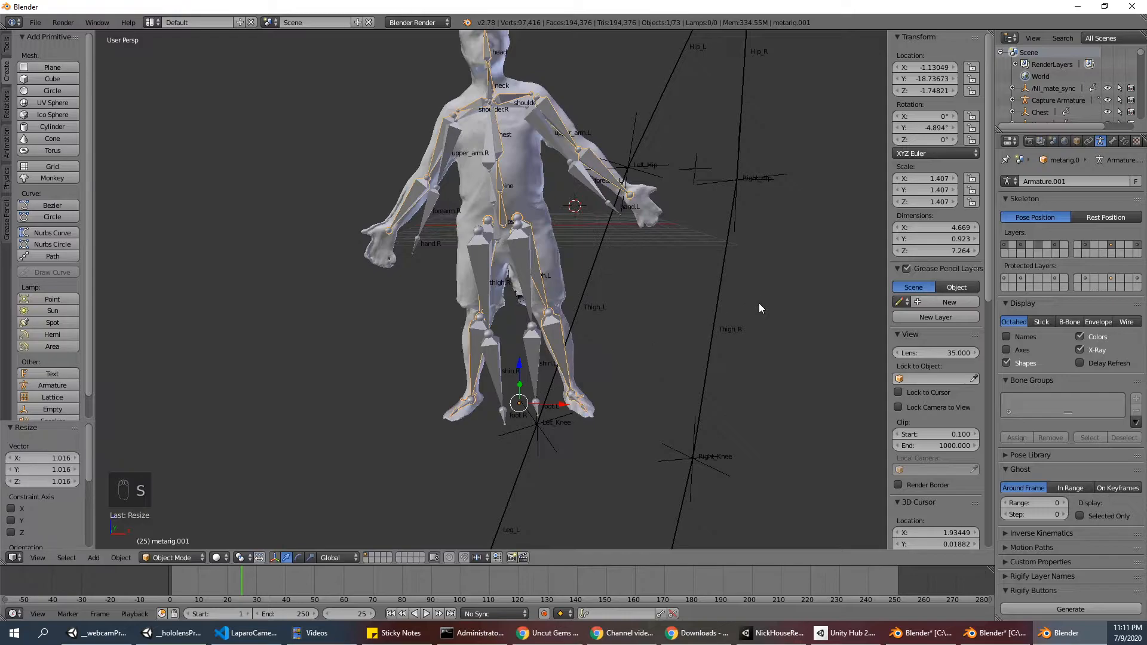
{"action": "middle_click_drag", "start_coordinate": [758, 303], "coordinate": [656, 318]}
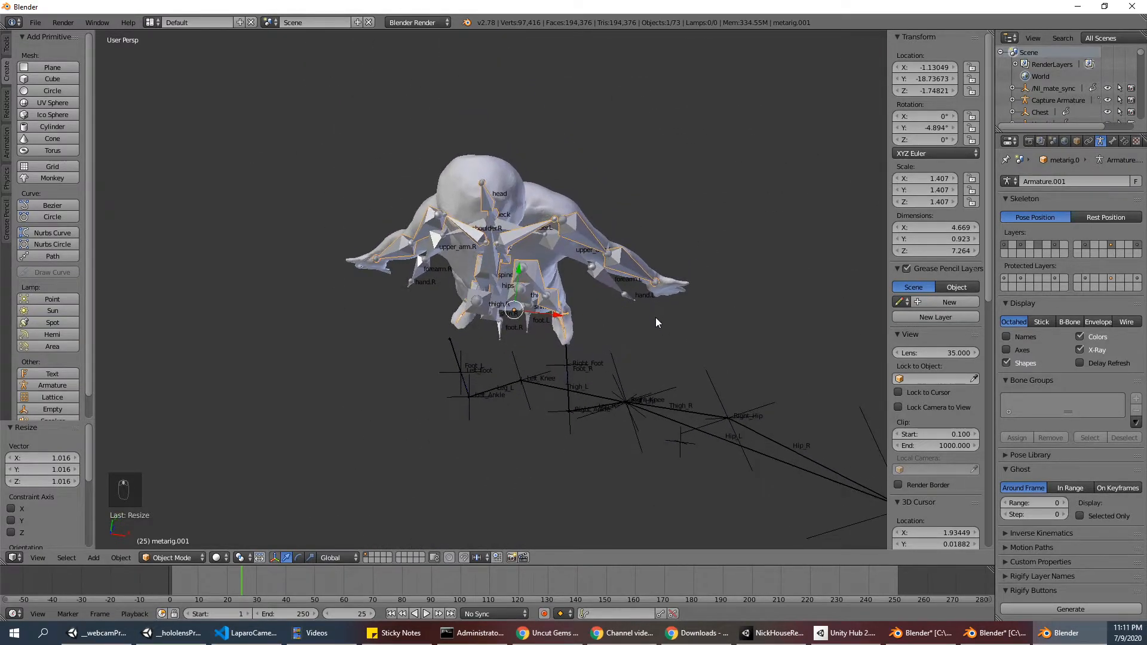
{"action": "key", "text": "r"}
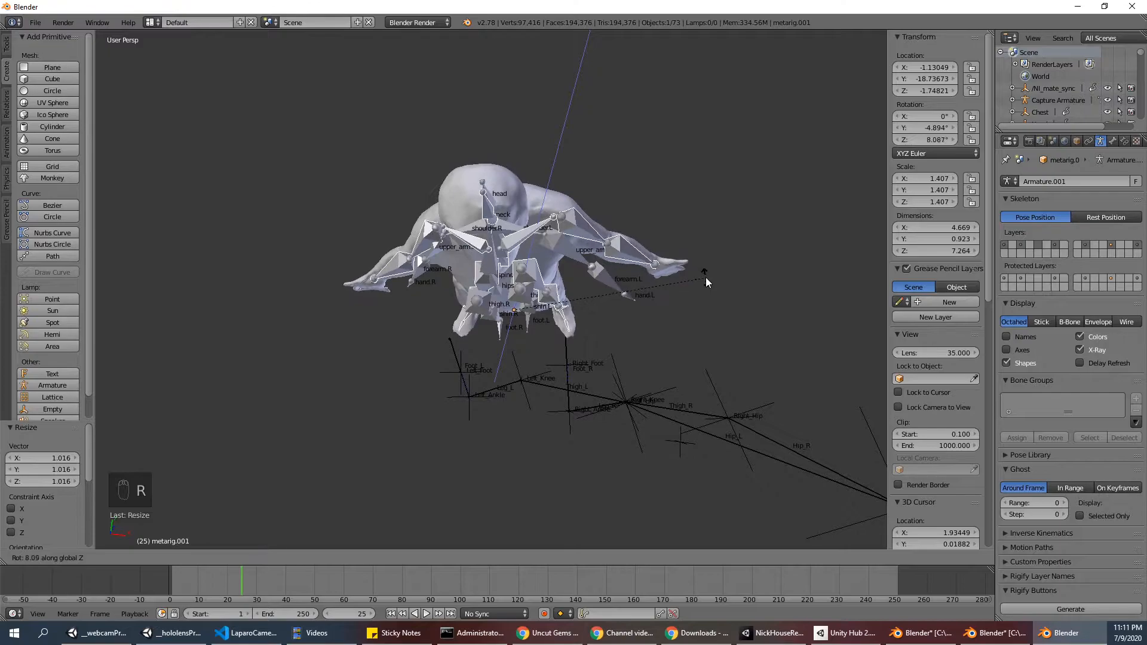
{"action": "left_click", "coordinate": [705, 277]}
Move the scanned body's armature to about X -1.27 and Y -19.10, and rotate it about 9.985° more around the global Z axis
{"action": "middle_click_drag", "start_coordinate": [705, 278], "coordinate": [719, 265]}
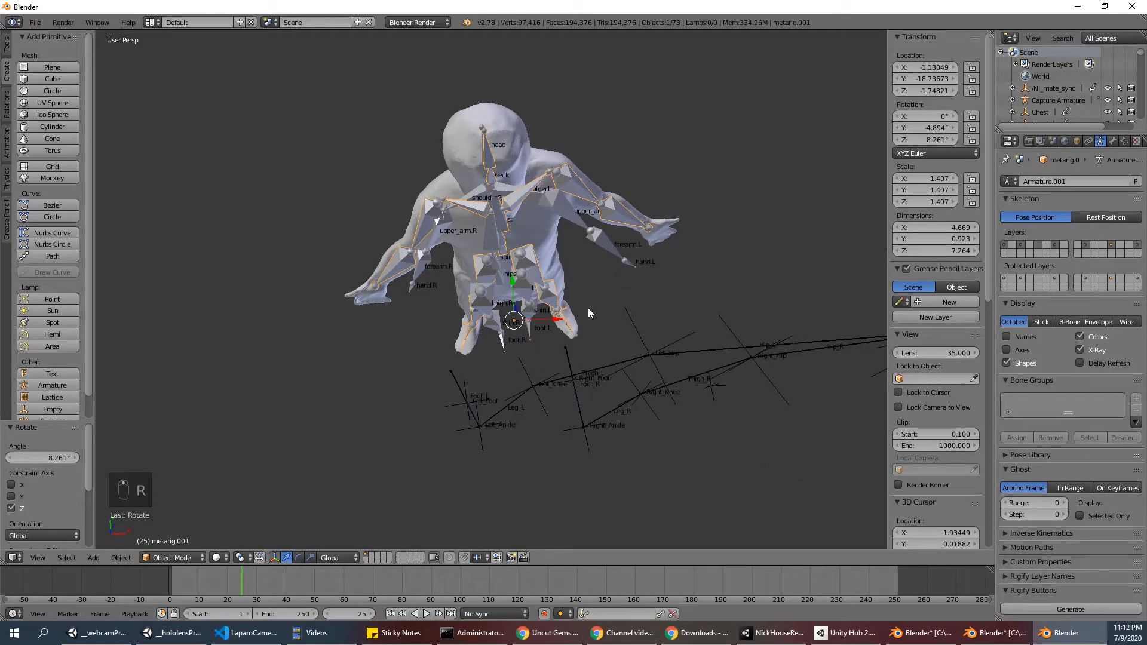
{"action": "left_click_drag", "start_coordinate": [562, 323], "coordinate": [507, 291]}
{"action": "key", "text": "r"}
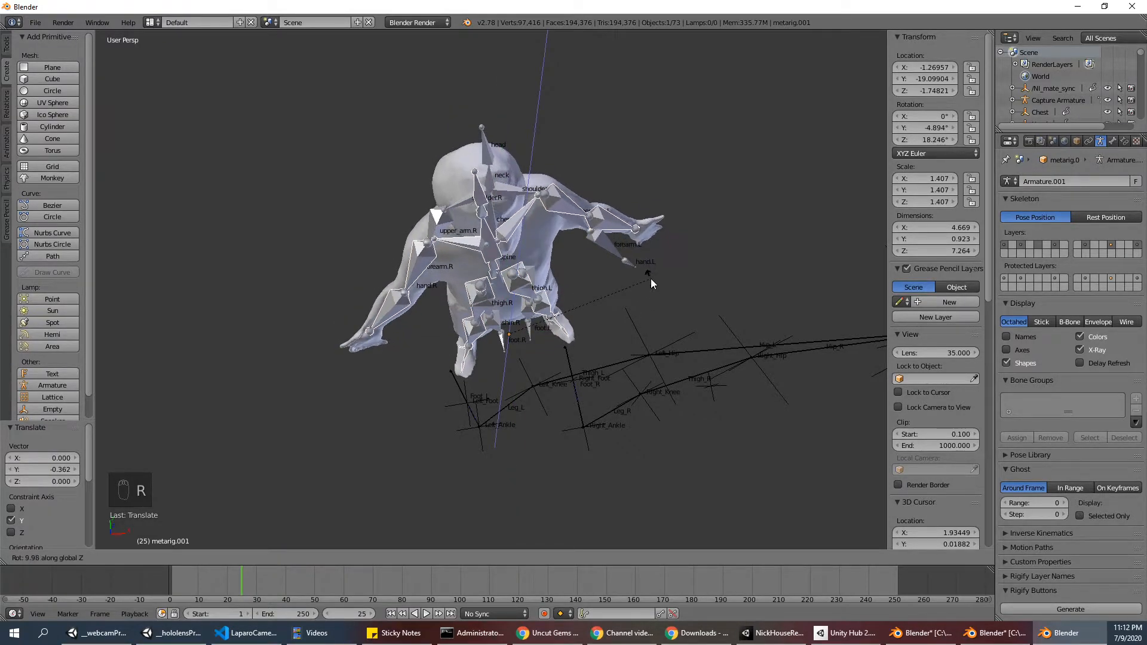
{"action": "left_click", "coordinate": [650, 278]}
{"action": "middle_click_drag", "start_coordinate": [578, 310], "coordinate": [556, 237]}
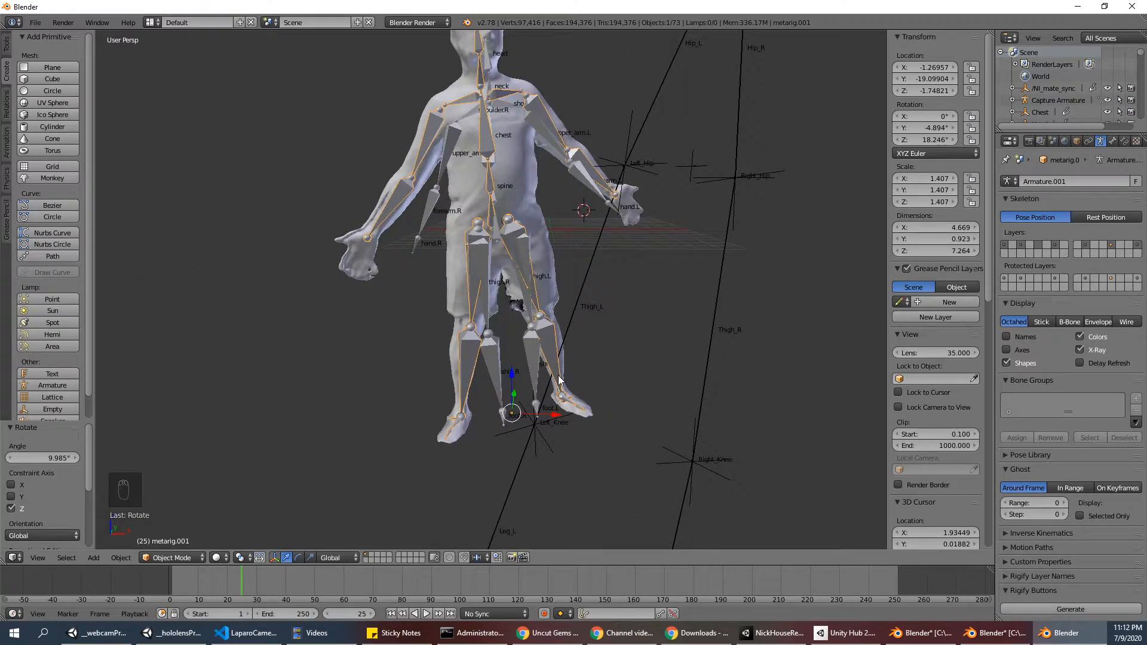
Move the scanned body's armature to about X -1.21 and tilt it about -4.7° around its local X axis
{"action": "left_click_drag", "start_coordinate": [548, 416], "coordinate": [554, 411]}
{"action": "middle_click_drag", "start_coordinate": [554, 412], "coordinate": [445, 347]}
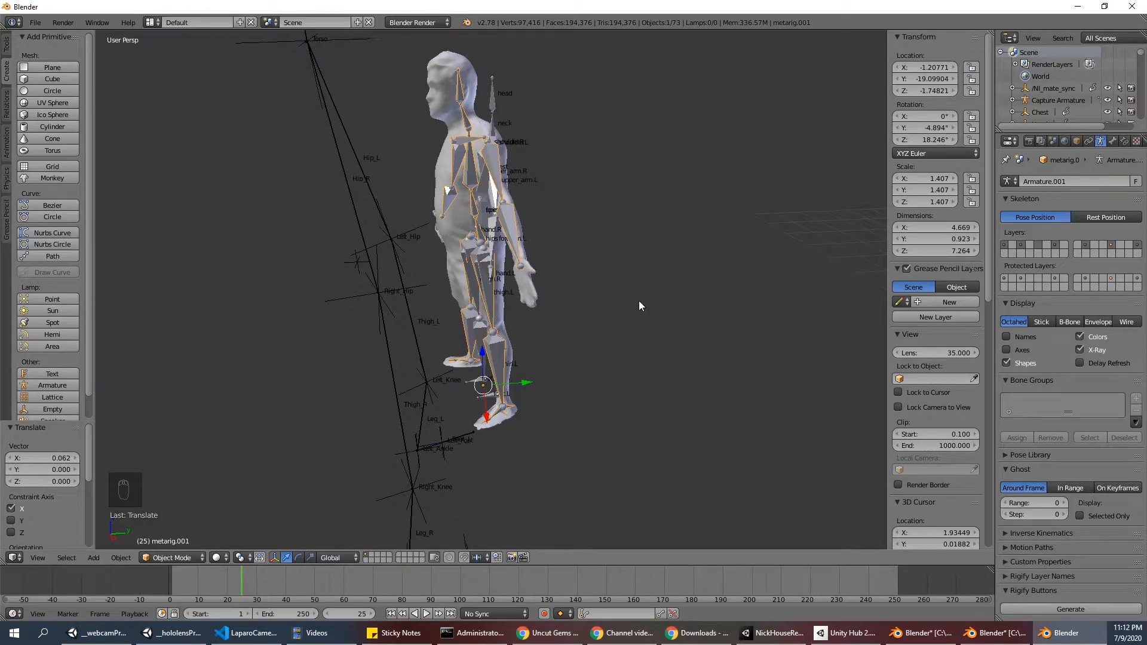
{"action": "key", "text": "r"}
{"action": "key", "text": "Escape"}
{"action": "key", "text": "r"}
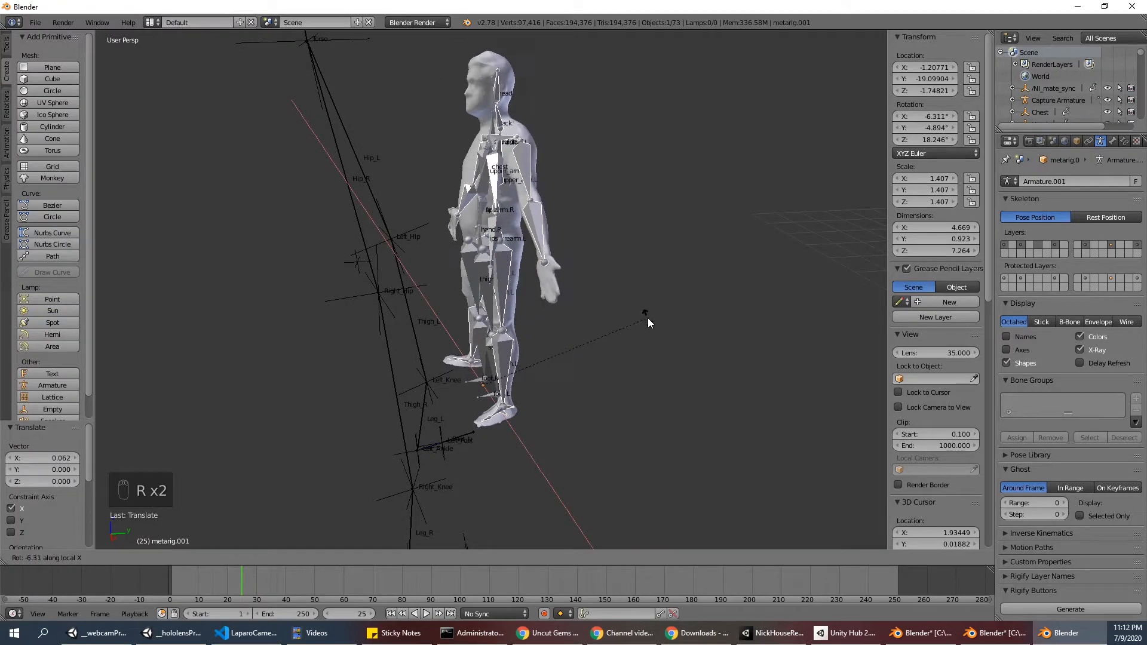
{"action": "left_click", "coordinate": [622, 325]}
Rotate the scanned body's armature about 1.5° around its local Y axis
{"action": "middle_click_drag", "start_coordinate": [622, 325], "coordinate": [757, 208]}
{"action": "key", "text": "r"}
{"action": "key", "text": "z"}
{"action": "key", "text": "x"}
{"action": "key", "text": "y"}
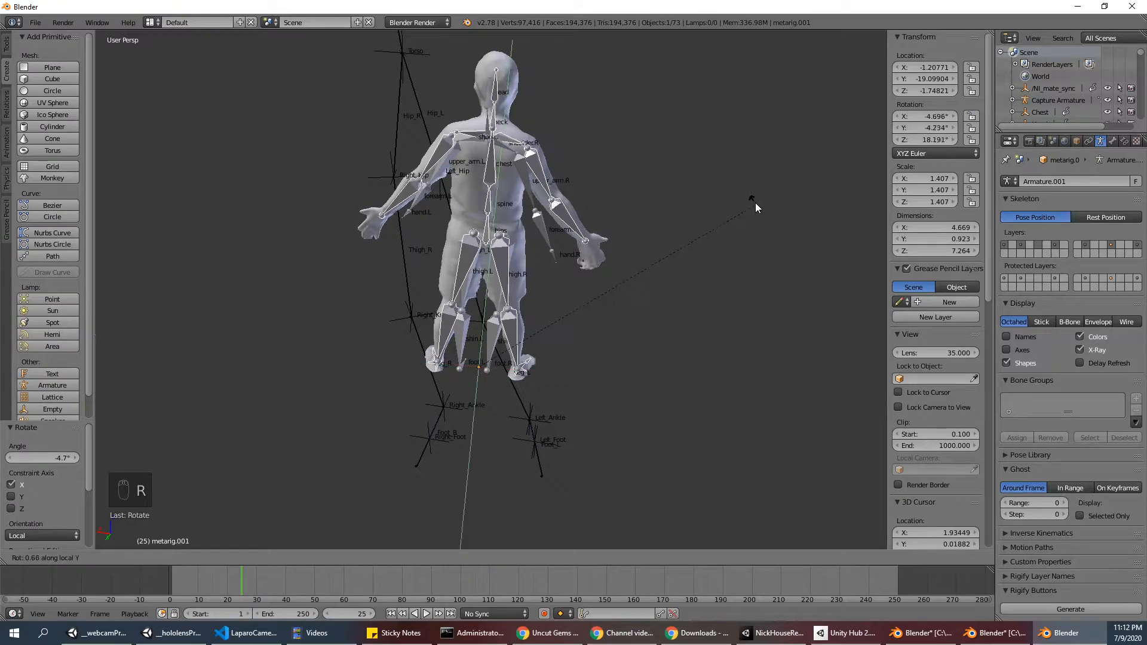
{"action": "left_click", "coordinate": [754, 199]}
Display the scanned body's armature bones as Stick and compare their alignment with the other metarig
{"action": "middle_click_drag", "start_coordinate": [755, 200], "coordinate": [469, 80]}
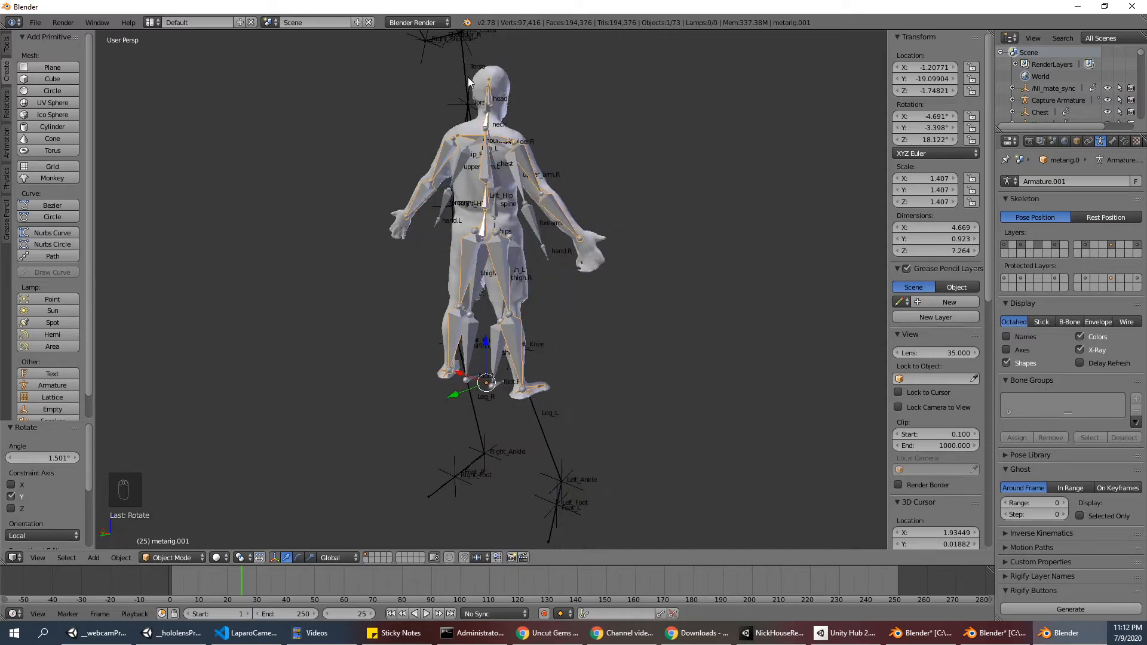
{"action": "middle_click_drag", "start_coordinate": [569, 178], "coordinate": [348, 203]}
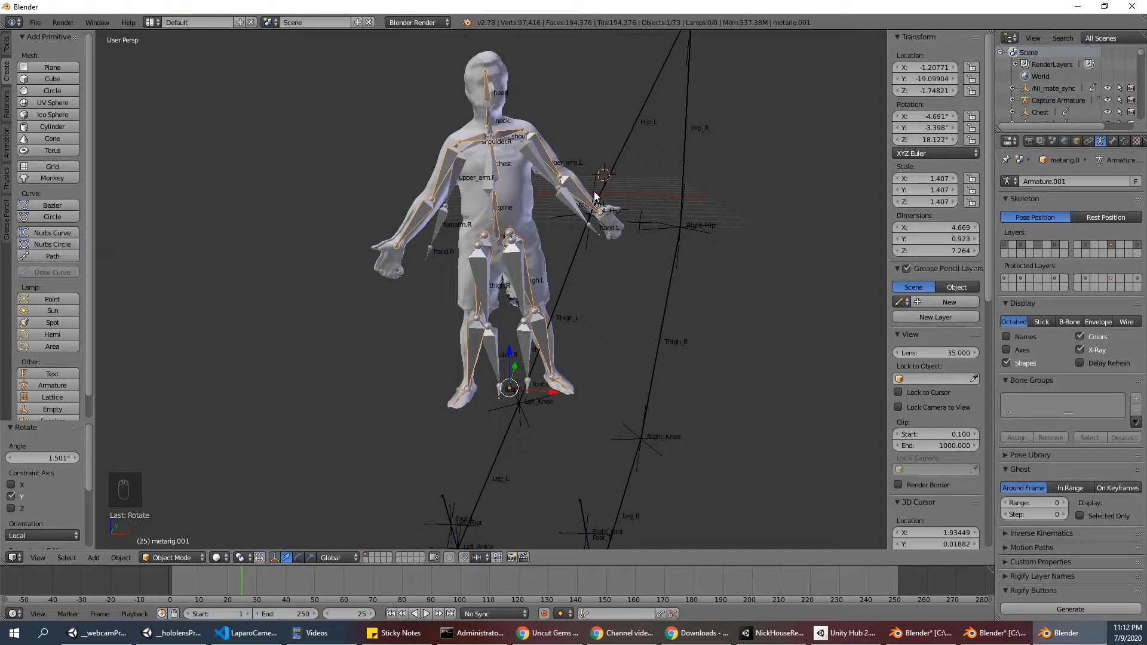
{"action": "middle_click_drag", "start_coordinate": [454, 251], "coordinate": [536, 118]}
{"action": "left_click", "coordinate": [1042, 323]}
{"action": "middle_click_drag", "start_coordinate": [603, 200], "coordinate": [556, 189]}
{"action": "scroll", "coordinate": [588, 182], "scroll_direction": "down", "scroll_amount": 1}
{"action": "scroll", "coordinate": [458, 156], "scroll_direction": "up", "scroll_amount": 2}
{"action": "scroll", "coordinate": [456, 155], "scroll_direction": "down", "scroll_amount": 2}
{"action": "middle_click_drag", "start_coordinate": [553, 89], "coordinate": [510, 103]}
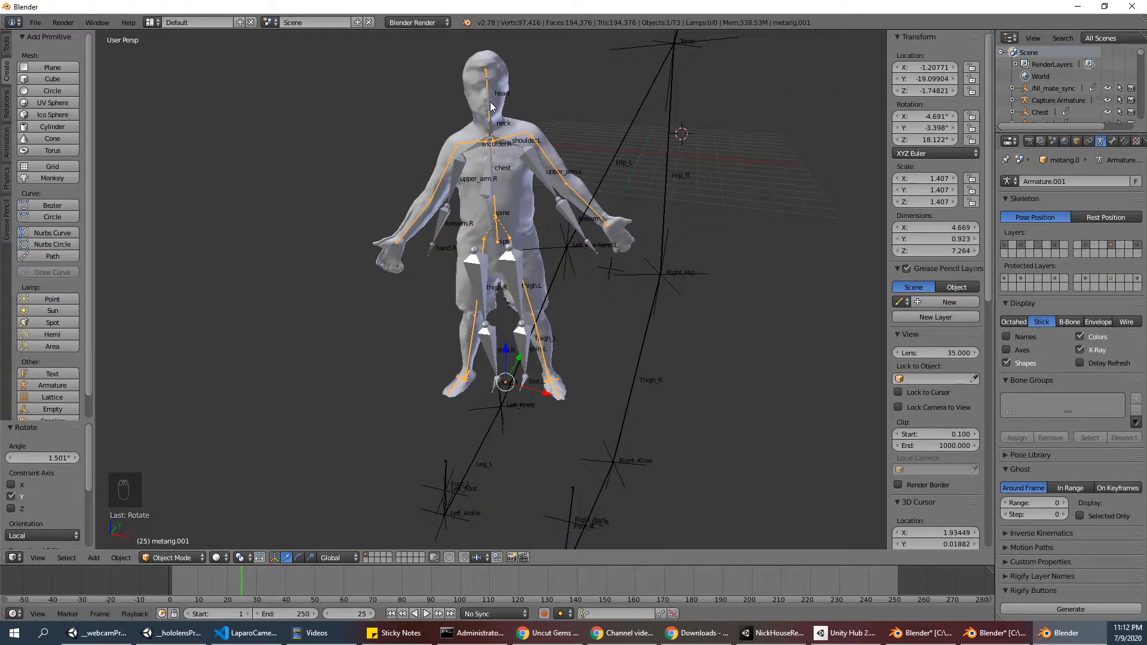
Return the other metarig to Object Mode, then select the scanned body's armature and switch it to Pose Mode
{"action": "right_click", "coordinate": [492, 101]}
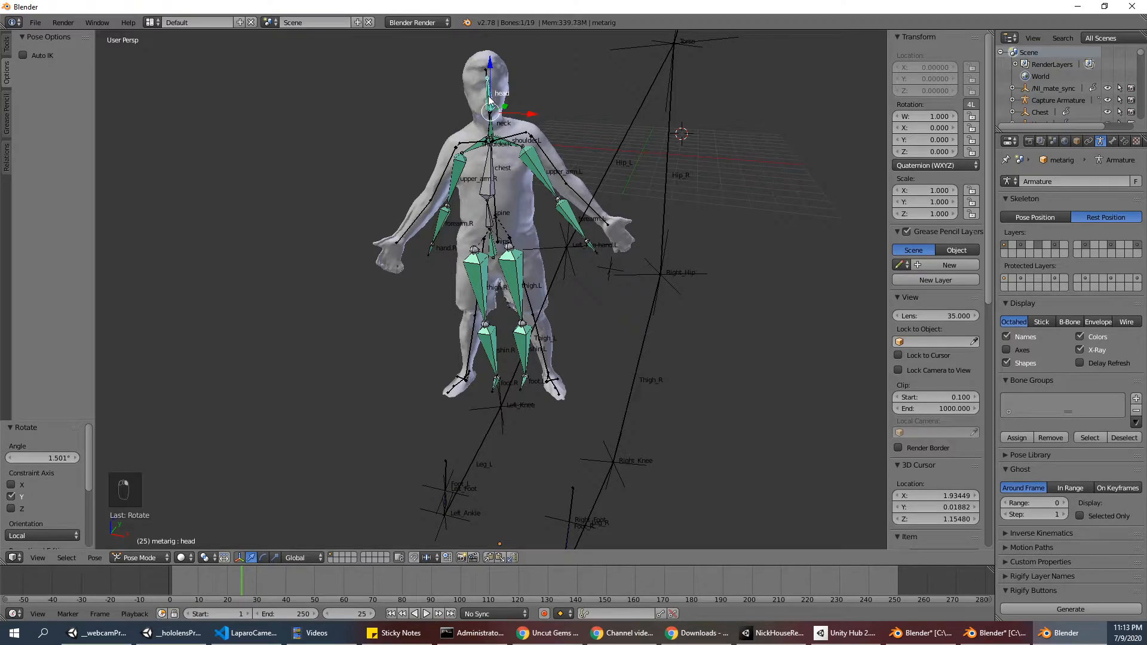
{"action": "left_click", "coordinate": [124, 562]}
{"action": "left_click", "coordinate": [143, 543]}
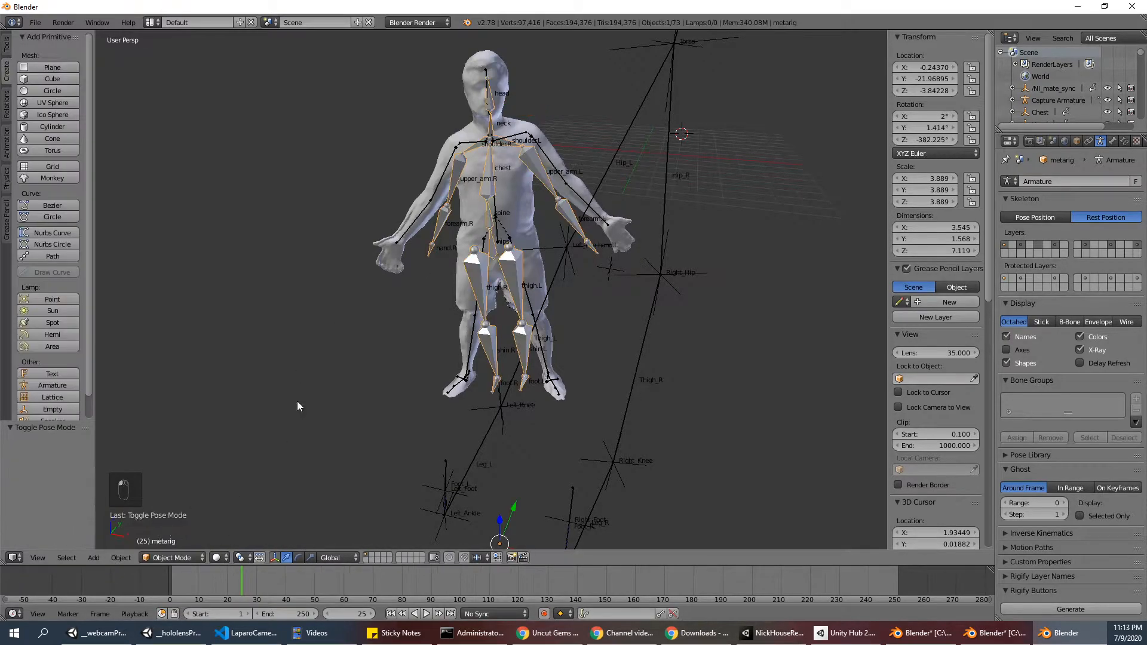
{"action": "right_click", "coordinate": [489, 72]}
{"action": "right_click", "coordinate": [486, 70]}
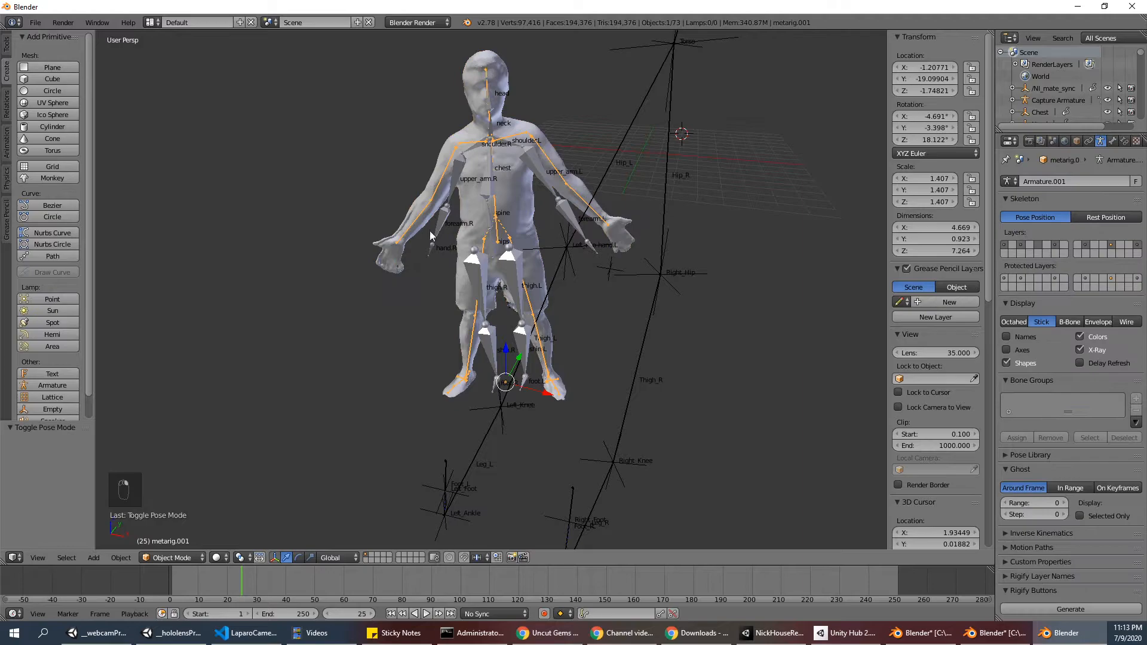
{"action": "left_click", "coordinate": [180, 556]}
{"action": "left_click", "coordinate": [179, 519]}
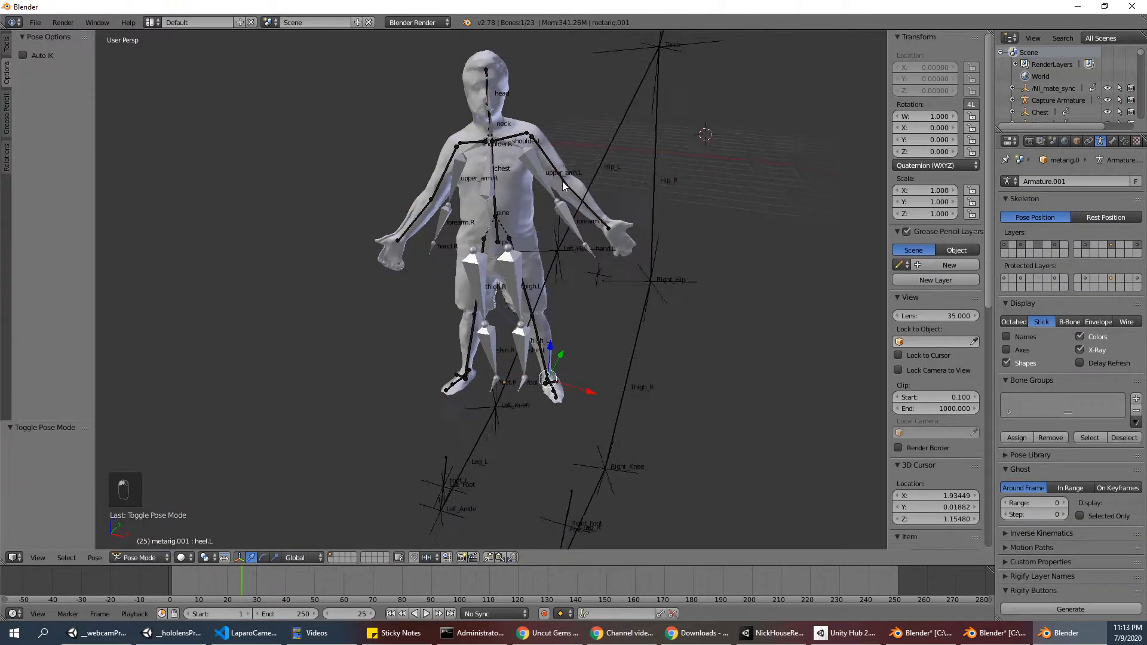
Rotate the scanned body's shoulder.L bone about -24.8° around the global Z axis
{"action": "right_click", "coordinate": [539, 156]}
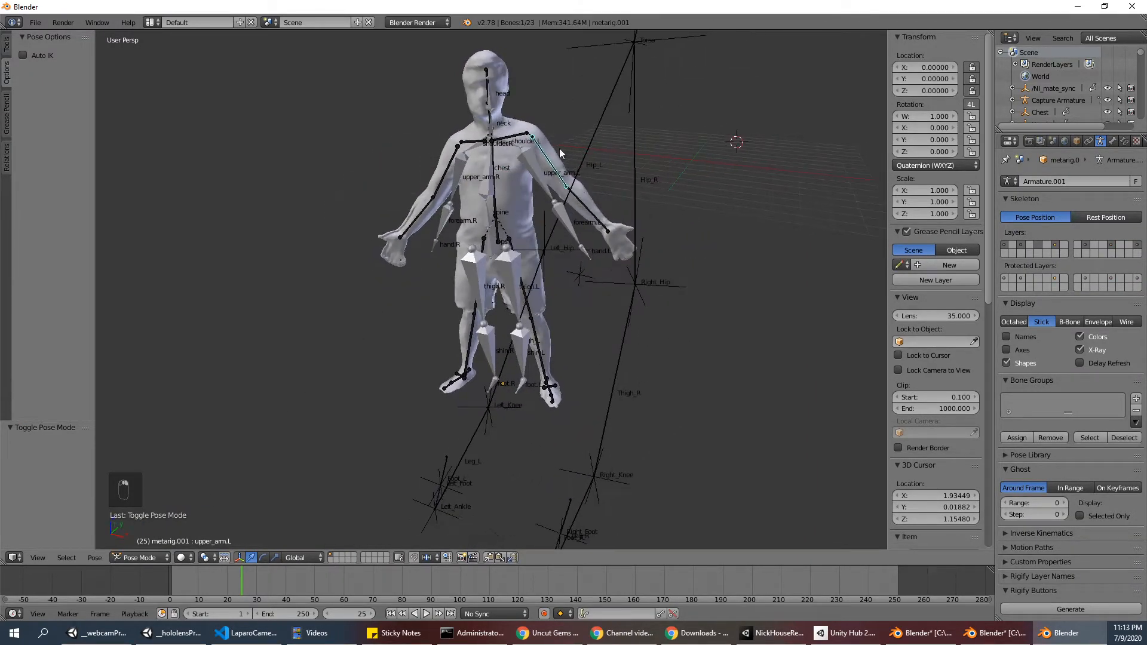
{"action": "right_click", "coordinate": [519, 137]}
{"action": "middle_click_drag", "start_coordinate": [590, 139], "coordinate": [656, 152]}
{"action": "key", "text": "r"}
{"action": "key", "text": "z"}
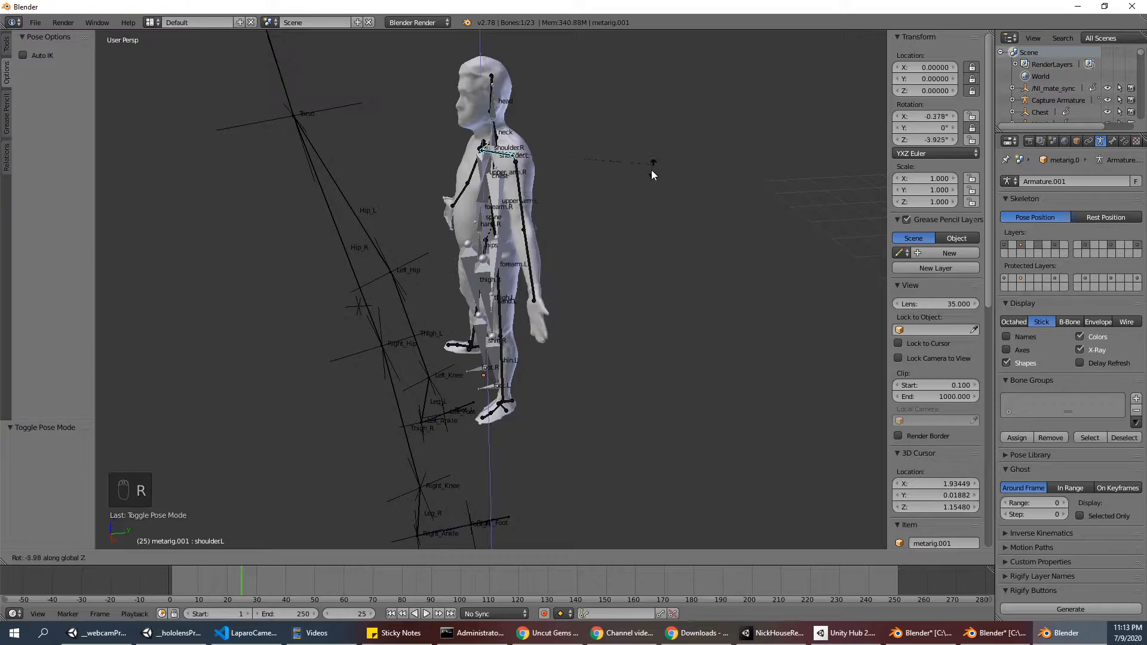
{"action": "left_click", "coordinate": [583, 199]}
Lower the scanned body's shoulder.L bone by rotating it about 16.3° around the global Y axis
{"action": "middle_click_drag", "start_coordinate": [583, 198], "coordinate": [733, 199]}
{"action": "key", "text": "r"}
{"action": "key", "text": "x"}
{"action": "right_click", "coordinate": [703, 199]}
{"action": "key", "text": "r"}
{"action": "key", "text": "y"}
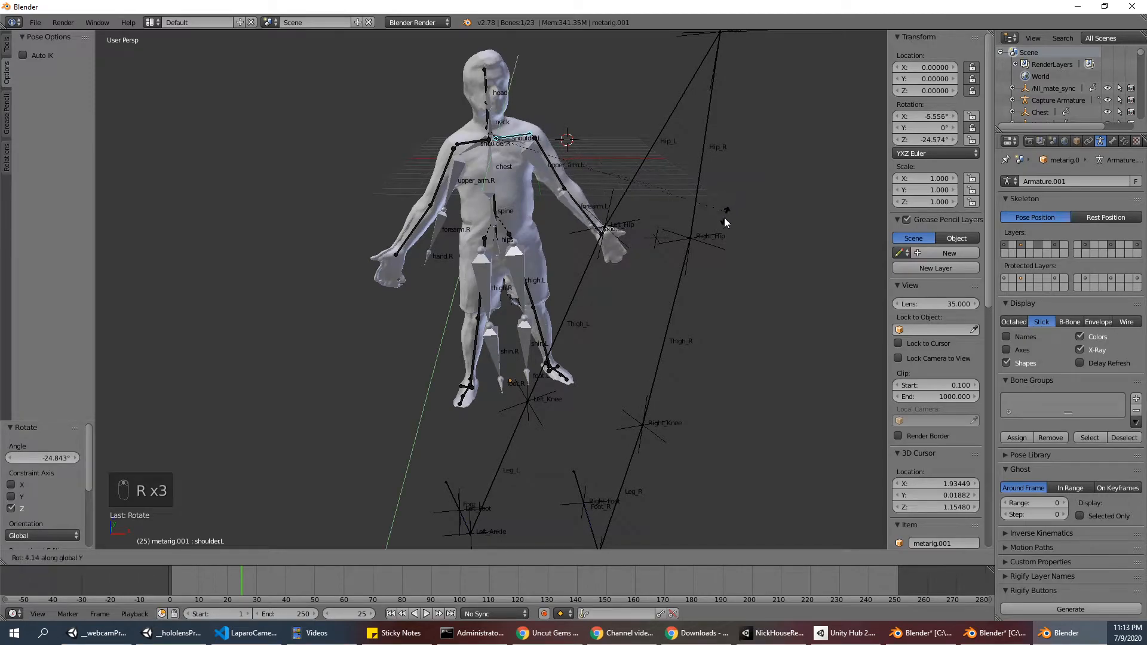
{"action": "left_click", "coordinate": [701, 256]}
{"action": "middle_click_drag", "start_coordinate": [702, 255], "coordinate": [680, 237]}
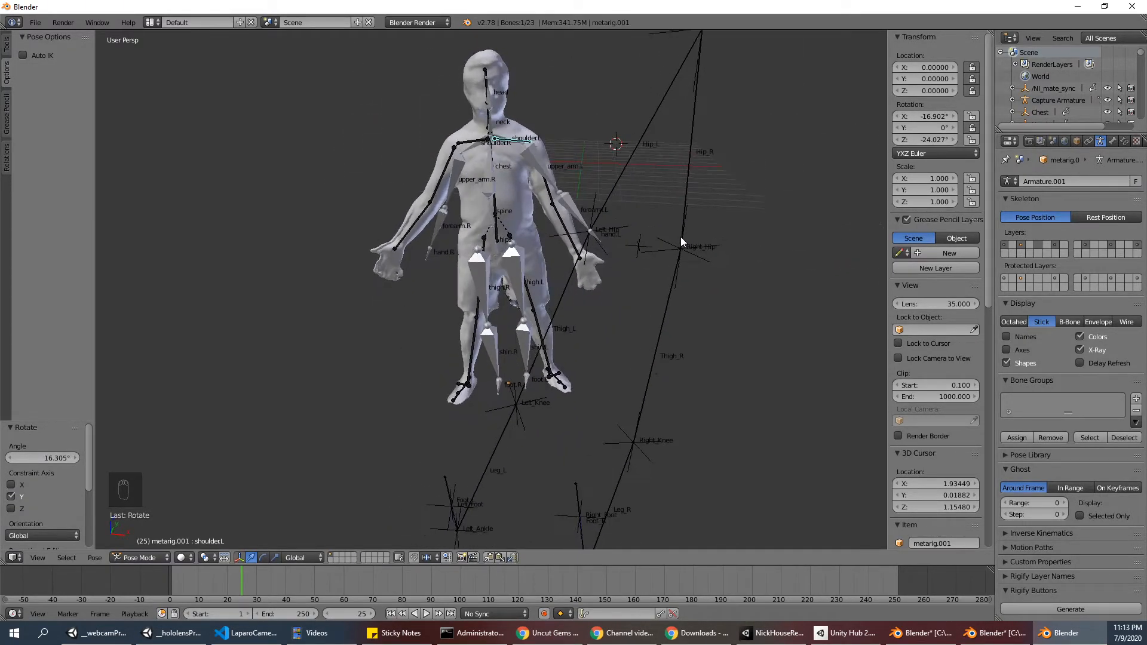
Rotate upper_arm.L around the global X axis and adjust the left arm around the global Z axis toward the metarig's arm
{"action": "right_click", "coordinate": [544, 162]}
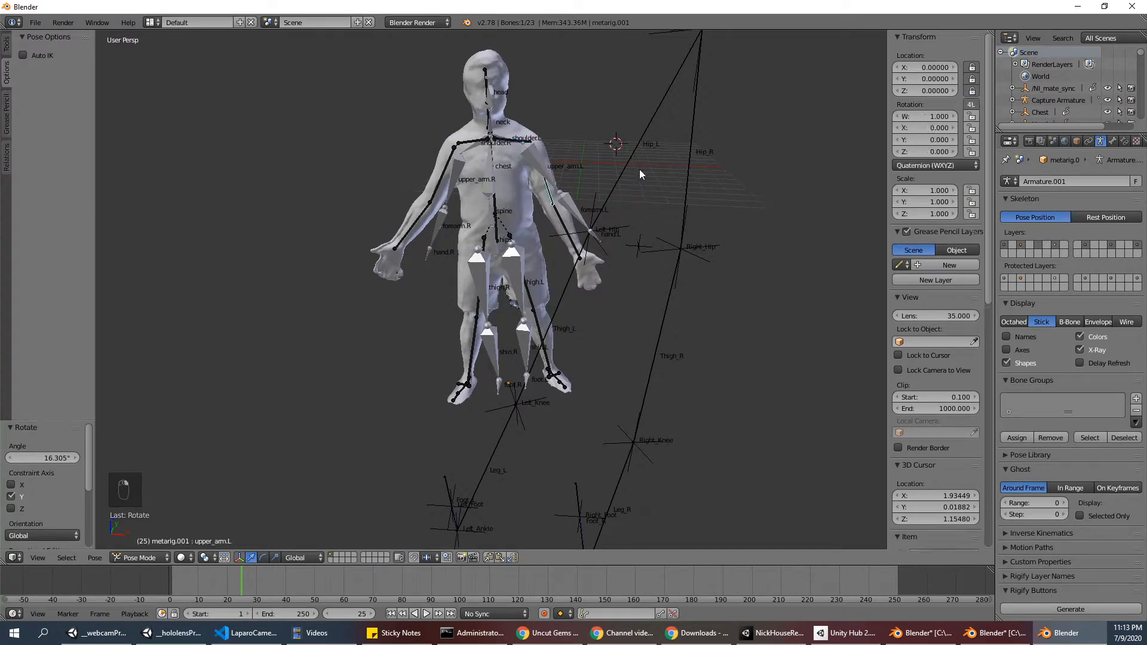
{"action": "key", "text": "r"}
{"action": "key", "text": "x"}
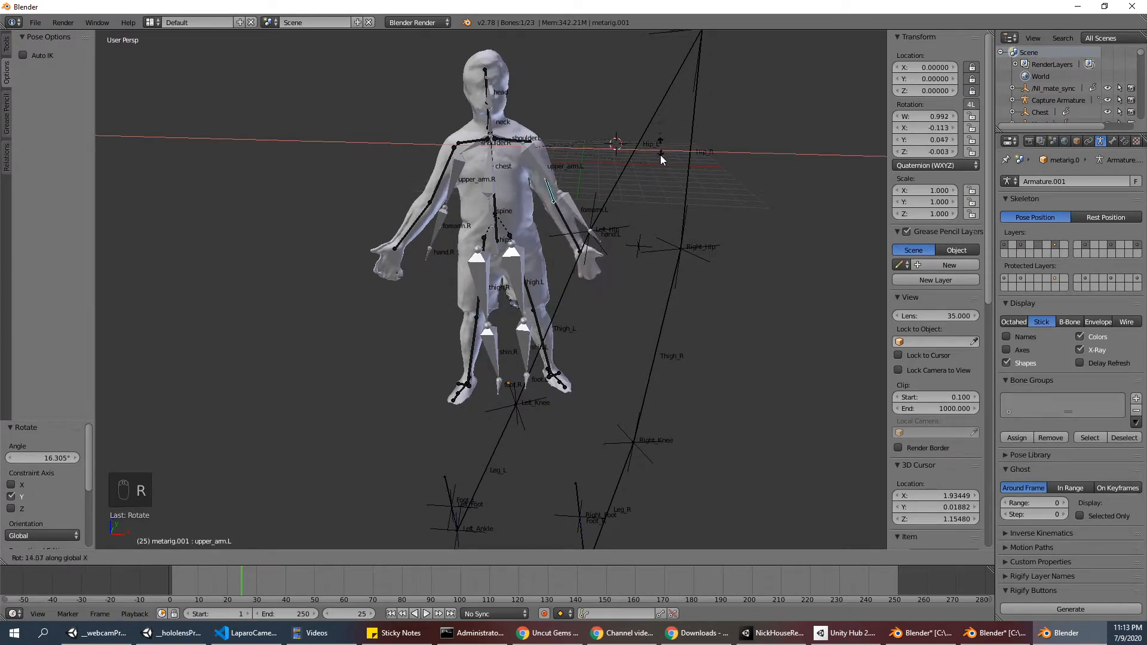
{"action": "left_click", "coordinate": [667, 141]}
{"action": "middle_click_drag", "start_coordinate": [669, 147], "coordinate": [590, 223]}
{"action": "right_click", "coordinate": [518, 210]}
{"action": "key", "text": "r"}
{"action": "key", "text": "z"}
{"action": "left_click", "coordinate": [609, 225]}
Fine-tune upper_arm.L with further rotations, ending with about -4.72° around the global Z axis
{"action": "right_click", "coordinate": [521, 240]}
{"action": "middle_click_drag", "start_coordinate": [521, 240], "coordinate": [588, 190]}
{"action": "key", "text": "r"}
{"action": "left_click", "coordinate": [733, 119]}
{"action": "key", "text": "r"}
{"action": "left_click", "coordinate": [716, 139]}
{"action": "middle_click_drag", "start_coordinate": [716, 139], "coordinate": [762, 123]}
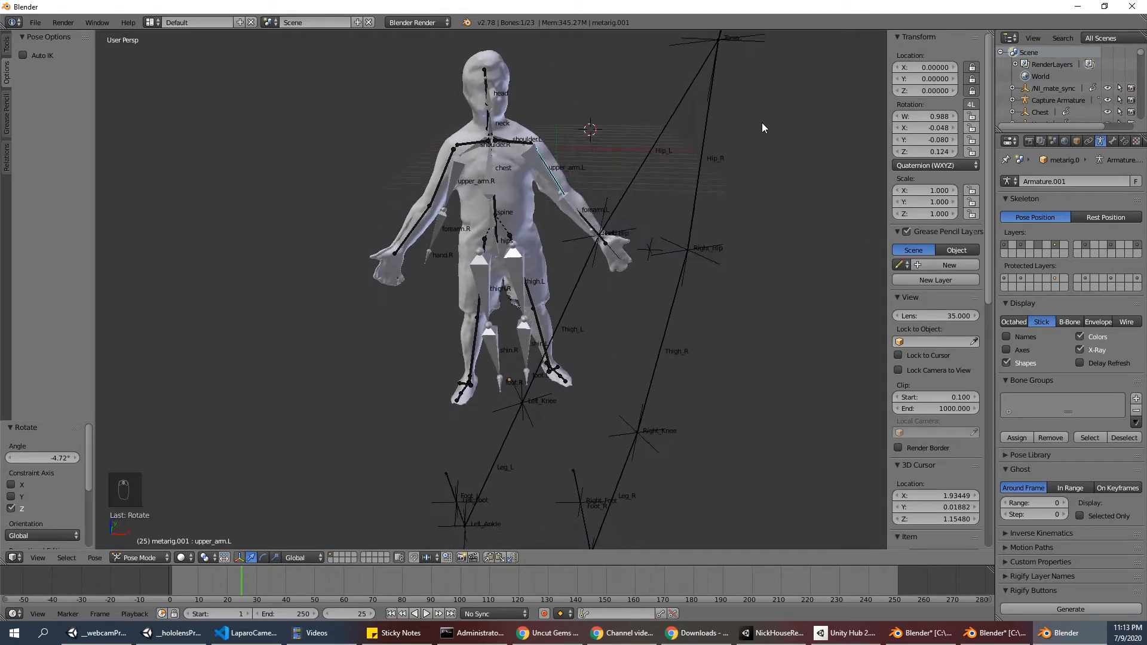
Adjust upper_arm.L around the global Y axis, ending with a correction of about -1°
{"action": "middle_click_drag", "start_coordinate": [620, 249], "coordinate": [679, 199]}
{"action": "key", "text": "r"}
{"action": "key", "text": "x"}
{"action": "key", "text": "y"}
{"action": "left_click", "coordinate": [676, 203]}
{"action": "middle_click_drag", "start_coordinate": [677, 206], "coordinate": [496, 185]}
{"action": "key", "text": "r"}
{"action": "key", "text": "y"}
{"action": "left_click", "coordinate": [636, 185]}
Select upper_arm.R and rotate it around the global Y axis toward the metarig's right arm
{"action": "right_click", "coordinate": [487, 194]}
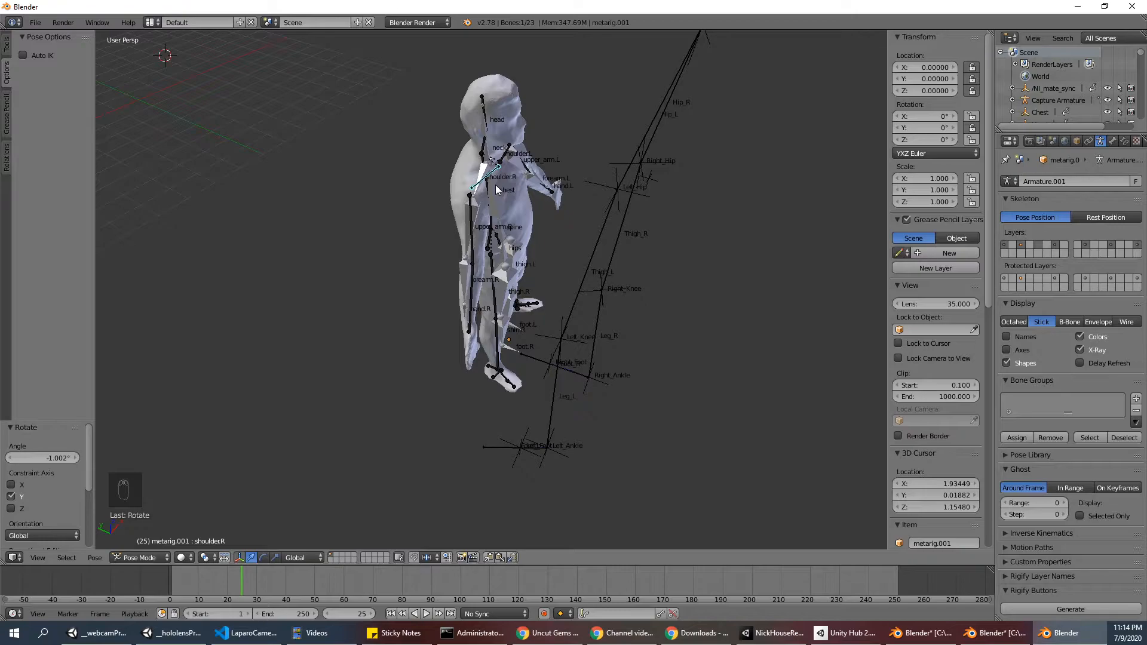
{"action": "middle_click_drag", "start_coordinate": [604, 181], "coordinate": [585, 150]}
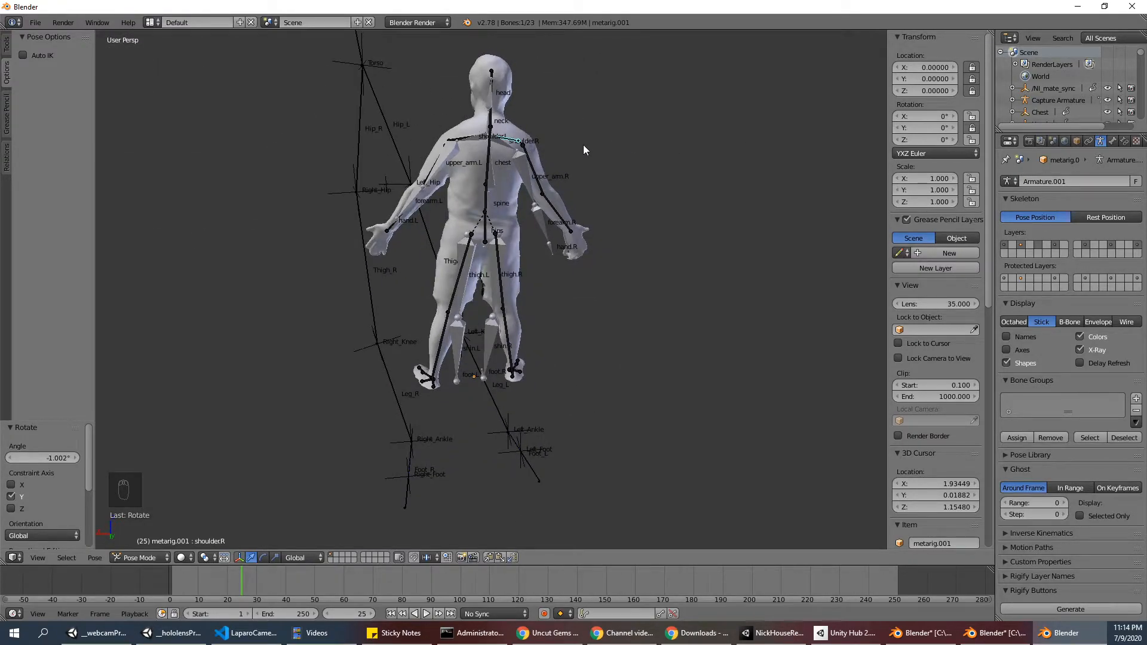
{"action": "right_click", "coordinate": [528, 162]}
{"action": "key", "text": "r"}
{"action": "key", "text": "x"}
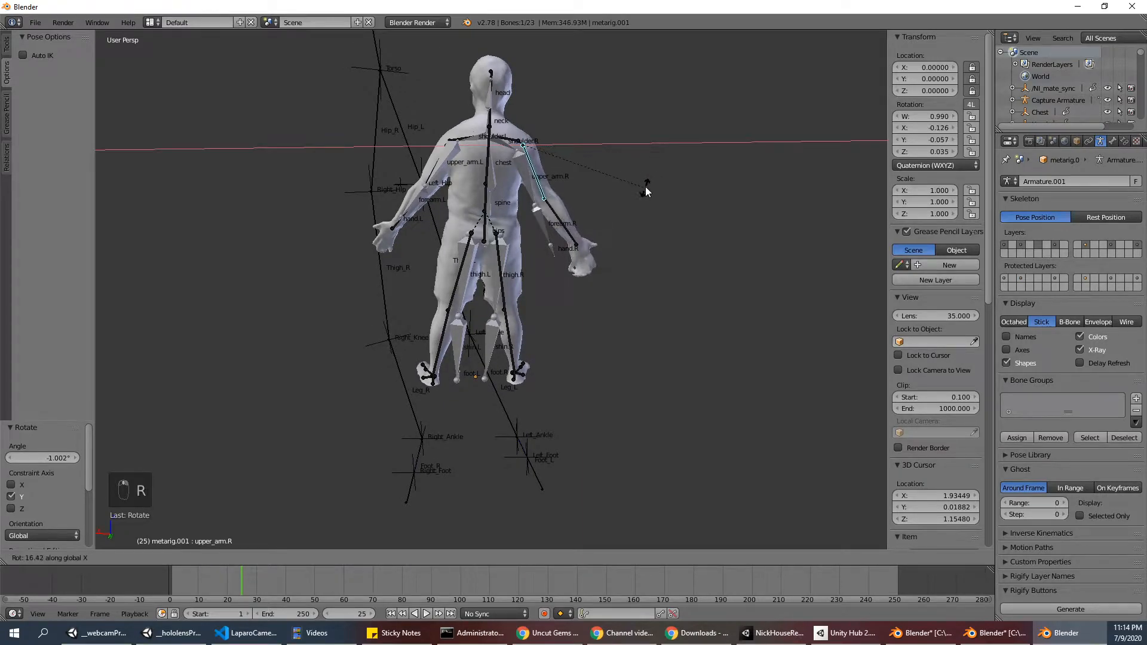
{"action": "right_click", "coordinate": [691, 143]}
{"action": "key", "text": "r"}
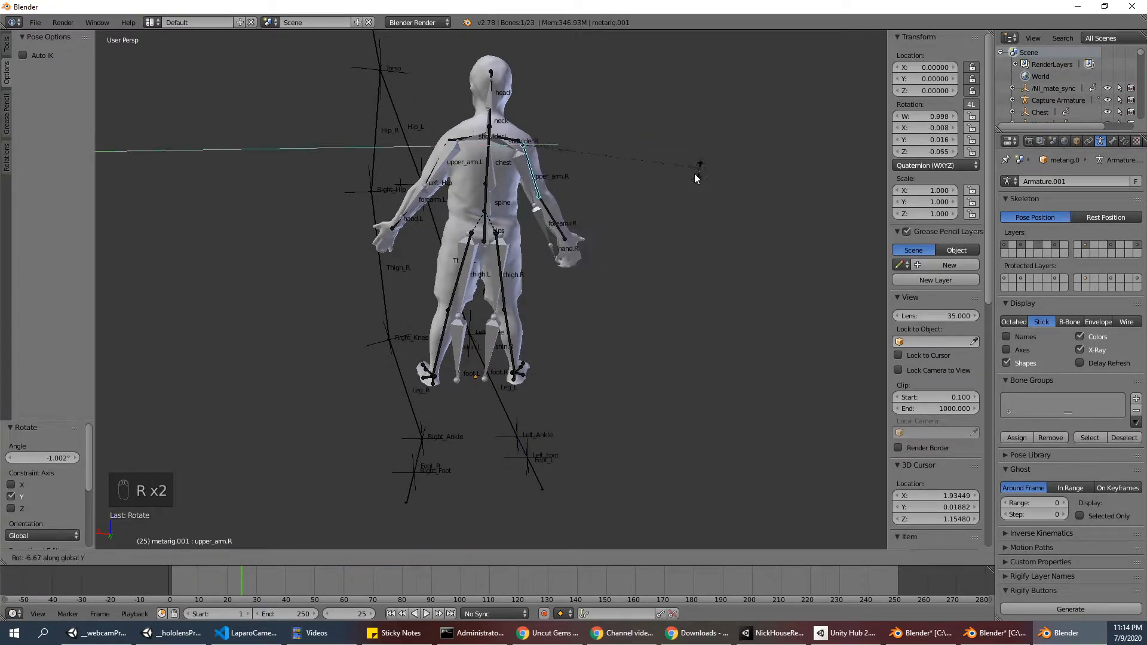
{"action": "left_click", "coordinate": [676, 184]}
Rotate upper_arm.R about 15.7° around the global X axis and about 1° around the global Y axis
{"action": "middle_click_drag", "start_coordinate": [676, 185], "coordinate": [717, 199]}
{"action": "key", "text": "r"}
{"action": "key", "text": "x"}
{"action": "left_click", "coordinate": [597, 218]}
{"action": "key", "text": "r"}
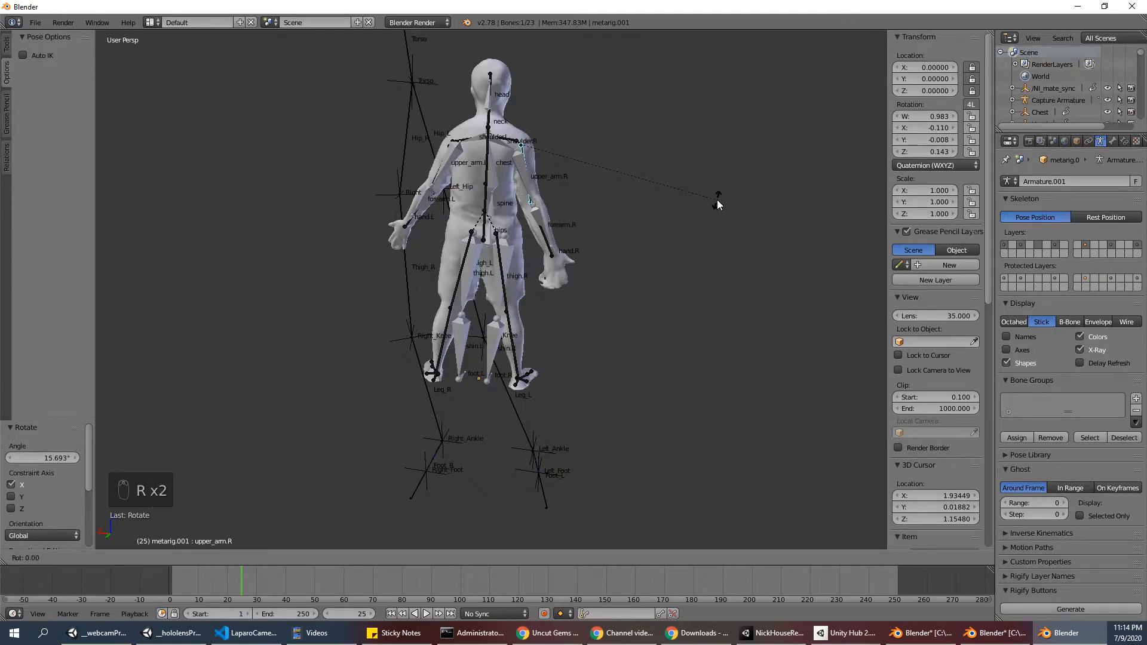
{"action": "key", "text": "y"}
{"action": "left_click", "coordinate": [719, 197]}
{"action": "middle_click_drag", "start_coordinate": [719, 196], "coordinate": [602, 184]}
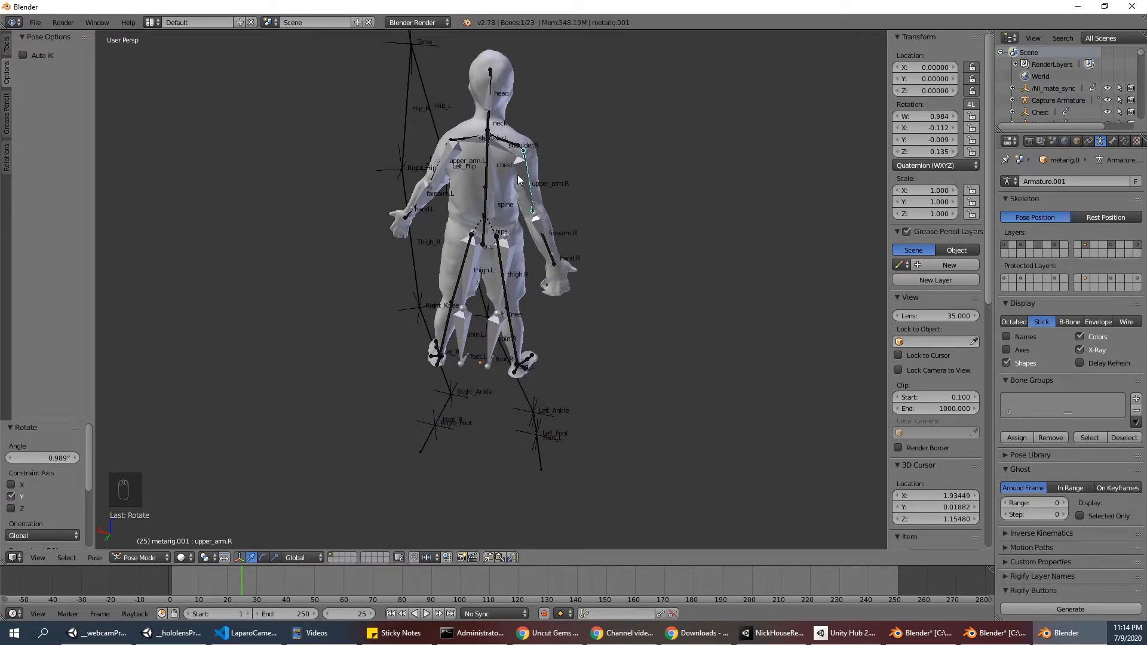
{"action": "scroll", "coordinate": [508, 188], "scroll_direction": "up", "scroll_amount": 4}
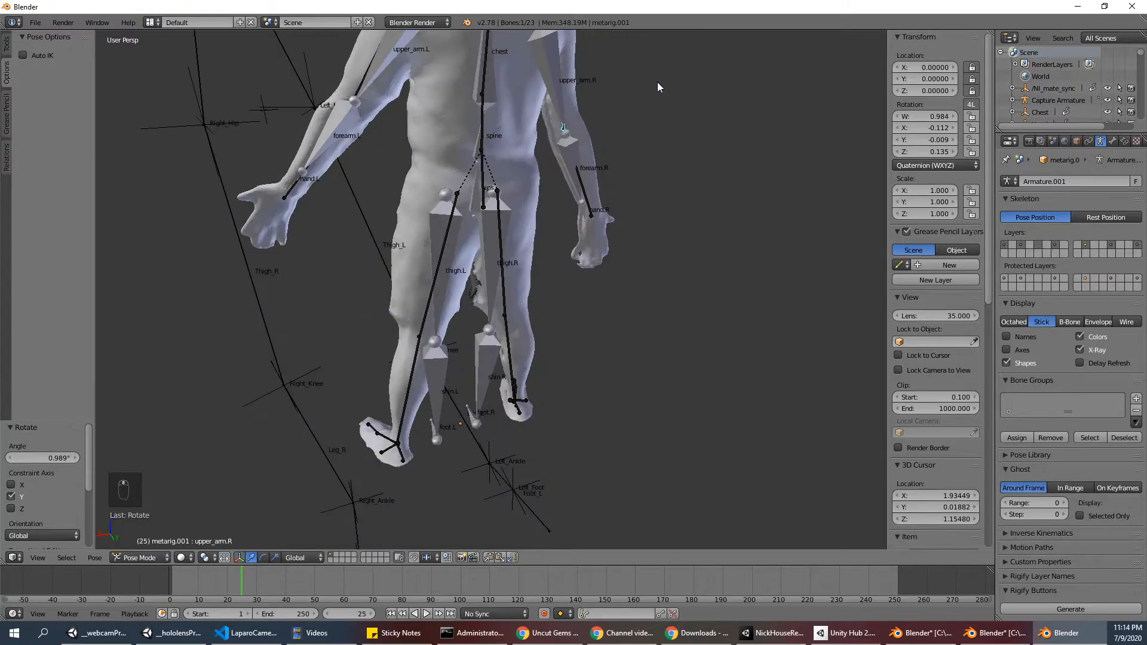
{"action": "middle_click_drag", "start_coordinate": [526, 95], "coordinate": [562, 81]}
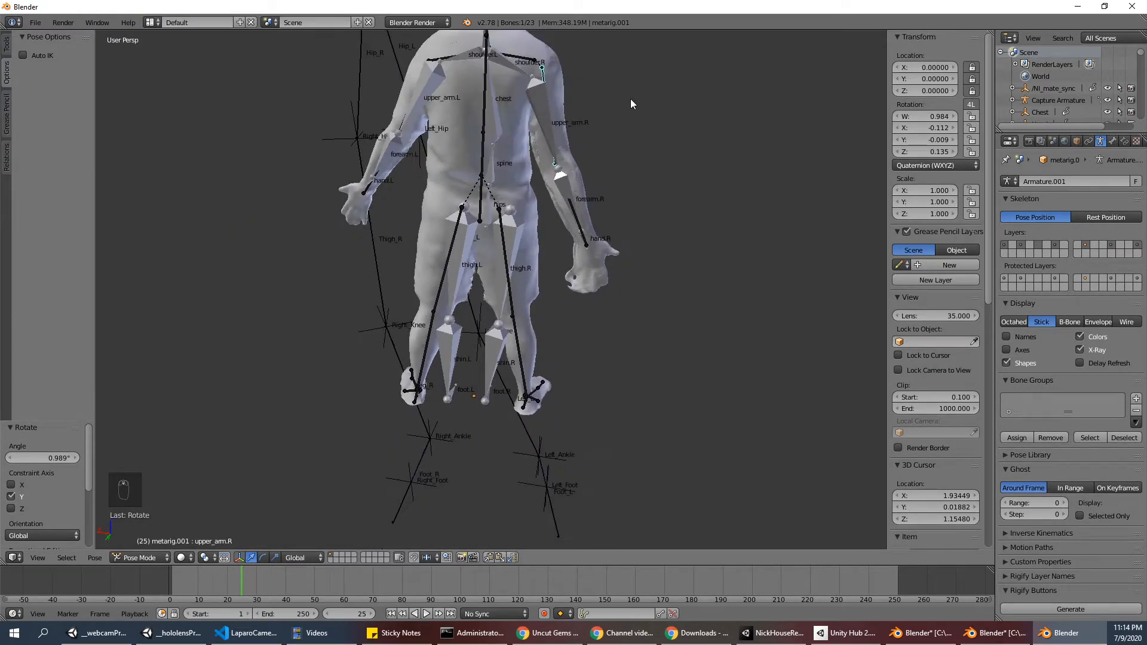
{"action": "key", "text": "r"}
{"action": "right_click", "coordinate": [631, 101]}
{"action": "key", "text": "r"}
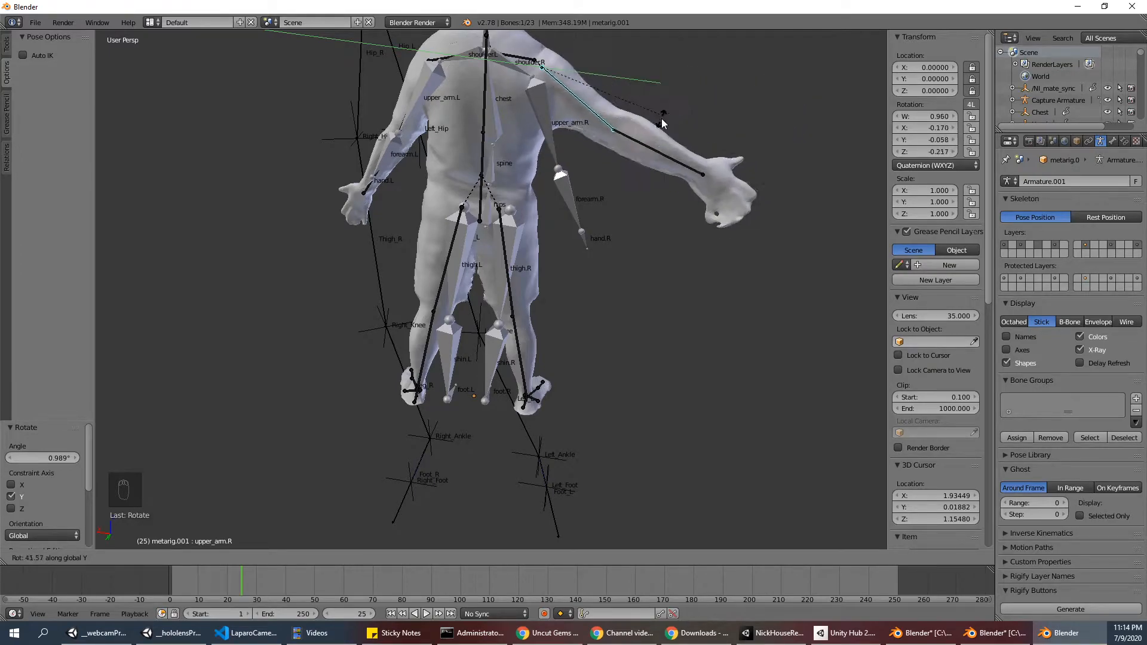
{"action": "right_click", "coordinate": [702, 87]}
Rotate forearm.R about 18.9° around the global Z axis to follow the metarig's right forearm
{"action": "middle_click_drag", "start_coordinate": [686, 99], "coordinate": [547, 199]}
{"action": "key", "text": "r"}
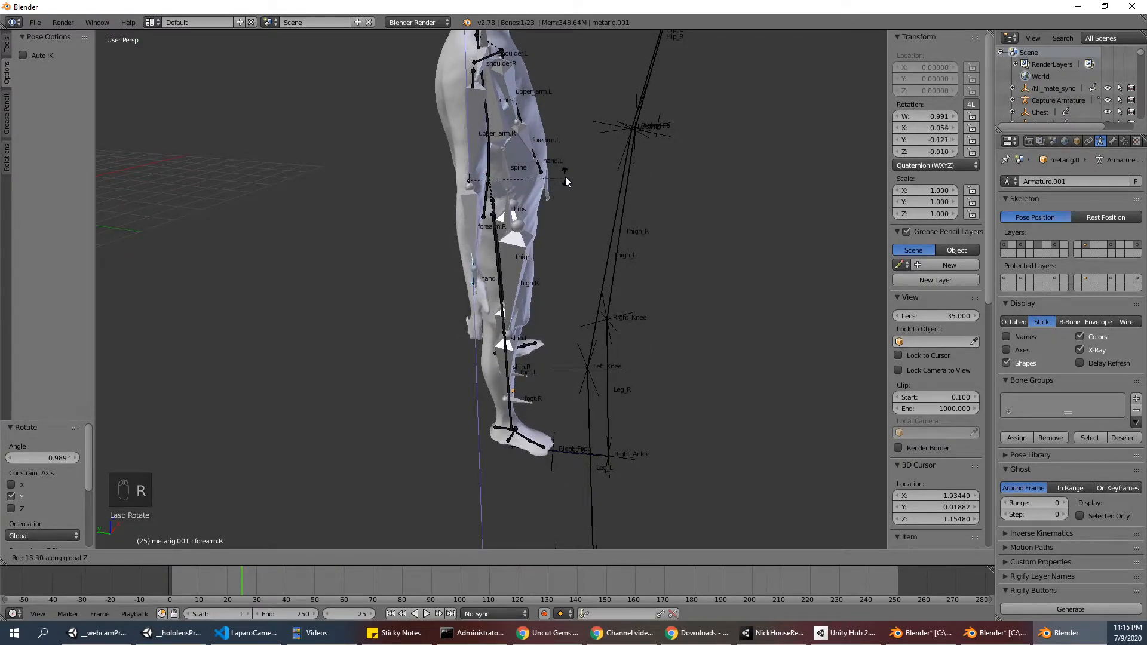
{"action": "left_click", "coordinate": [547, 169]}
Rotate thigh.R inward around the global Y axis, and rotate thigh.L about 7.6° around the same axis
{"action": "middle_click_drag", "start_coordinate": [548, 168], "coordinate": [516, 149]}
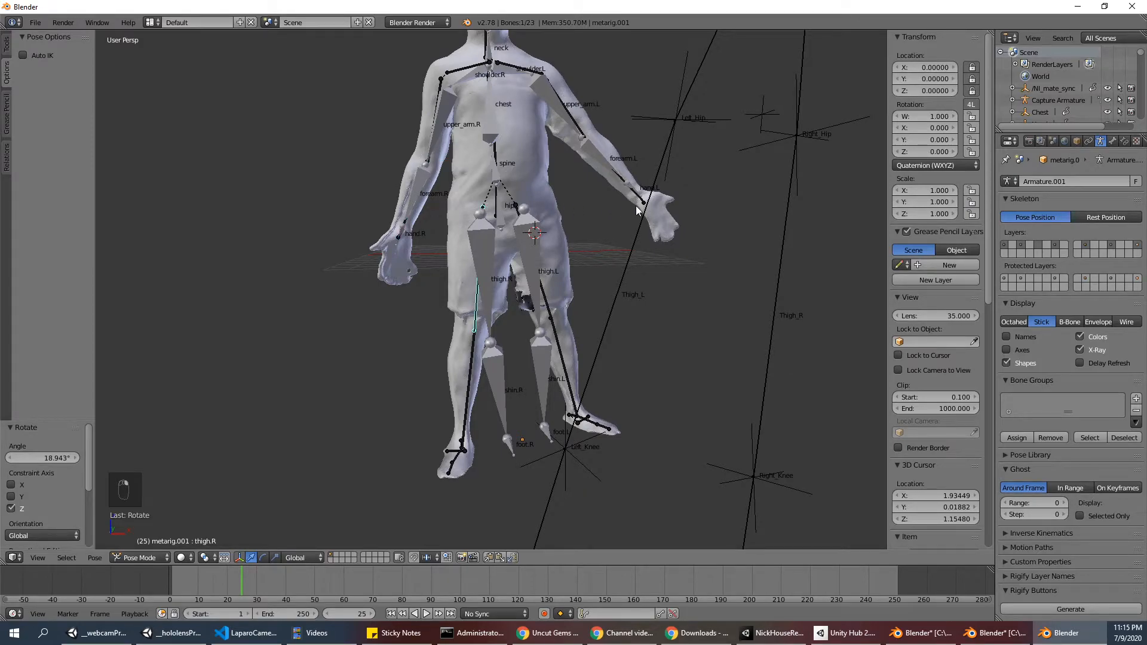
{"action": "key", "text": "r"}
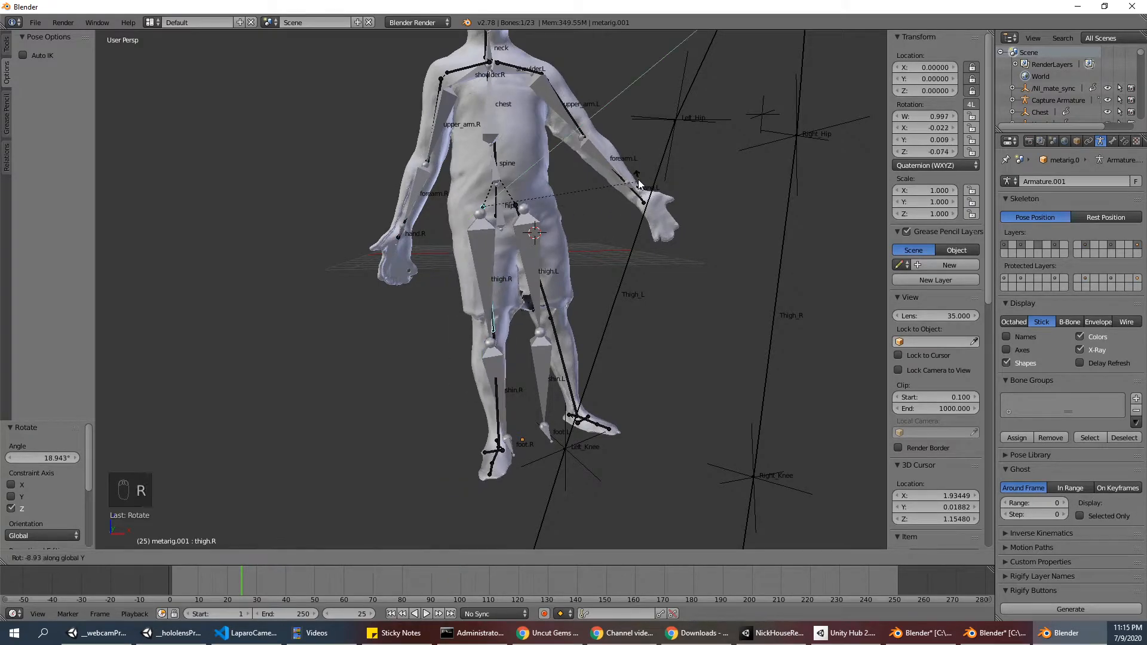
{"action": "left_click", "coordinate": [635, 189]}
{"action": "key", "text": "r"}
{"action": "left_click", "coordinate": [615, 224]}
{"action": "middle_click_drag", "start_coordinate": [615, 224], "coordinate": [715, 234]}
{"action": "scroll", "coordinate": [720, 211], "scroll_direction": "down", "scroll_amount": 5}
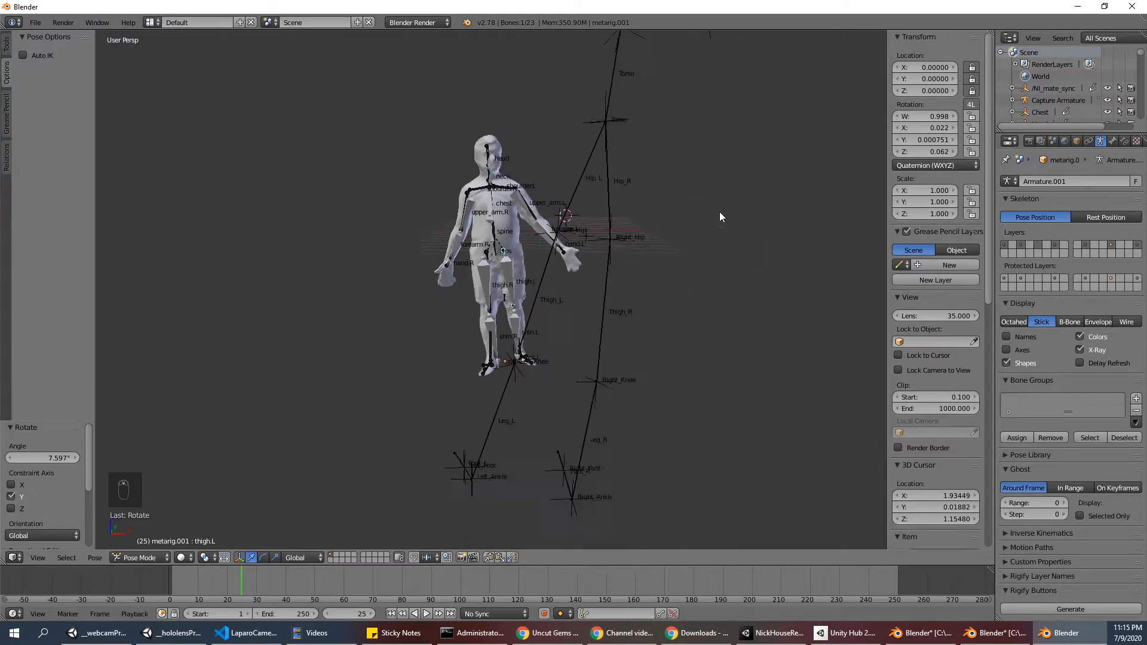
{"action": "scroll", "coordinate": [589, 182], "scroll_direction": "up", "scroll_amount": 6}
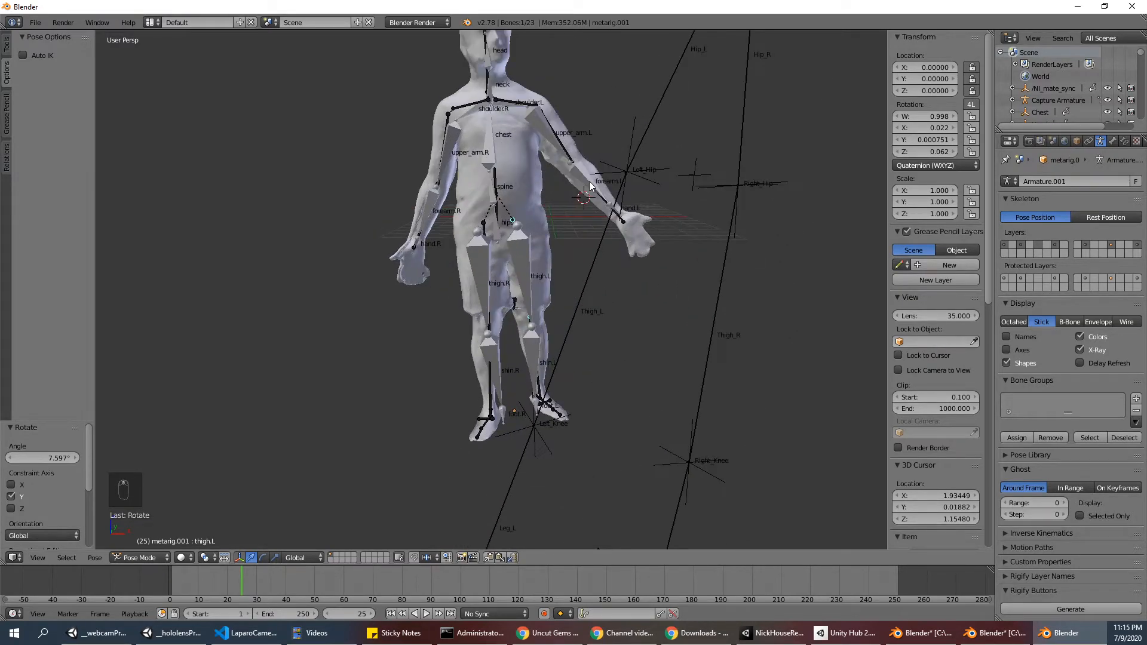
{"action": "scroll", "coordinate": [592, 178], "scroll_direction": "up", "scroll_amount": 2}
{"action": "middle_click_drag", "start_coordinate": [589, 176], "coordinate": [500, 179]}
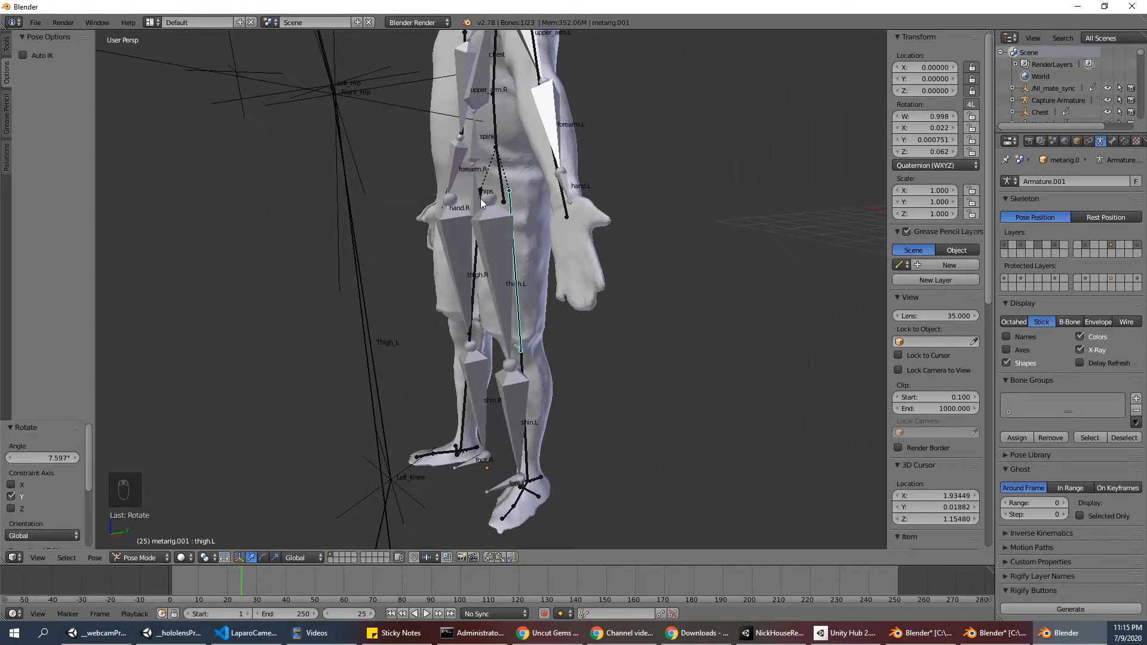
{"action": "middle_click_drag", "start_coordinate": [776, 85], "coordinate": [735, 114]}
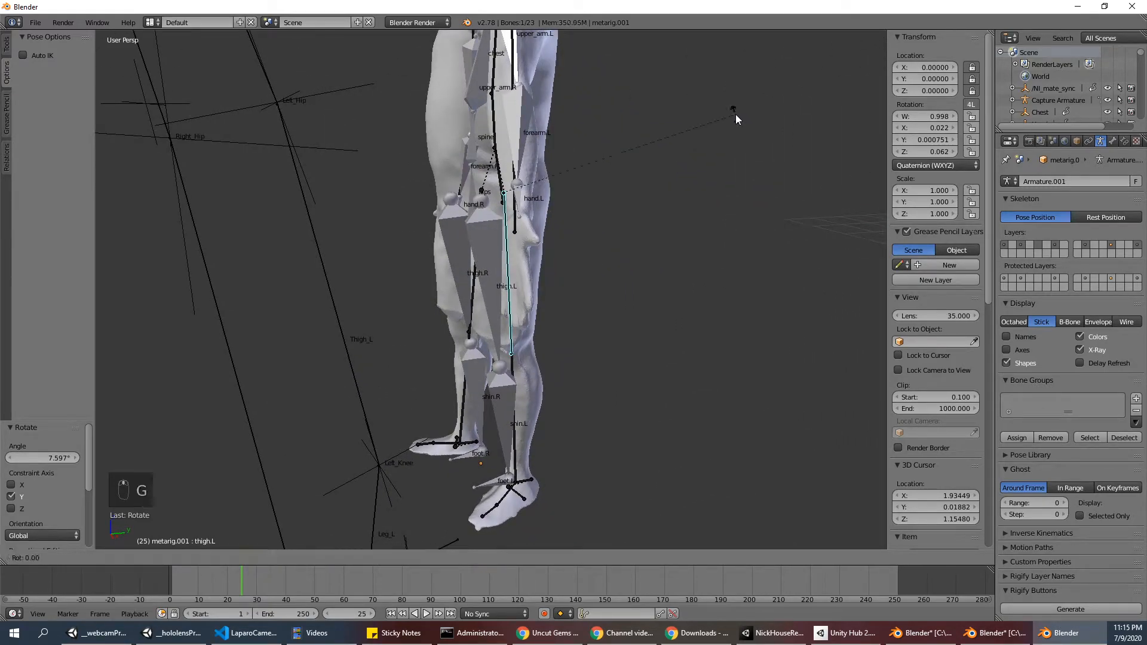
{"action": "key", "text": "r"}
{"action": "key", "text": "x"}
{"action": "right_click", "coordinate": [754, 123]}
{"action": "middle_click_drag", "start_coordinate": [754, 123], "coordinate": [864, 112]}
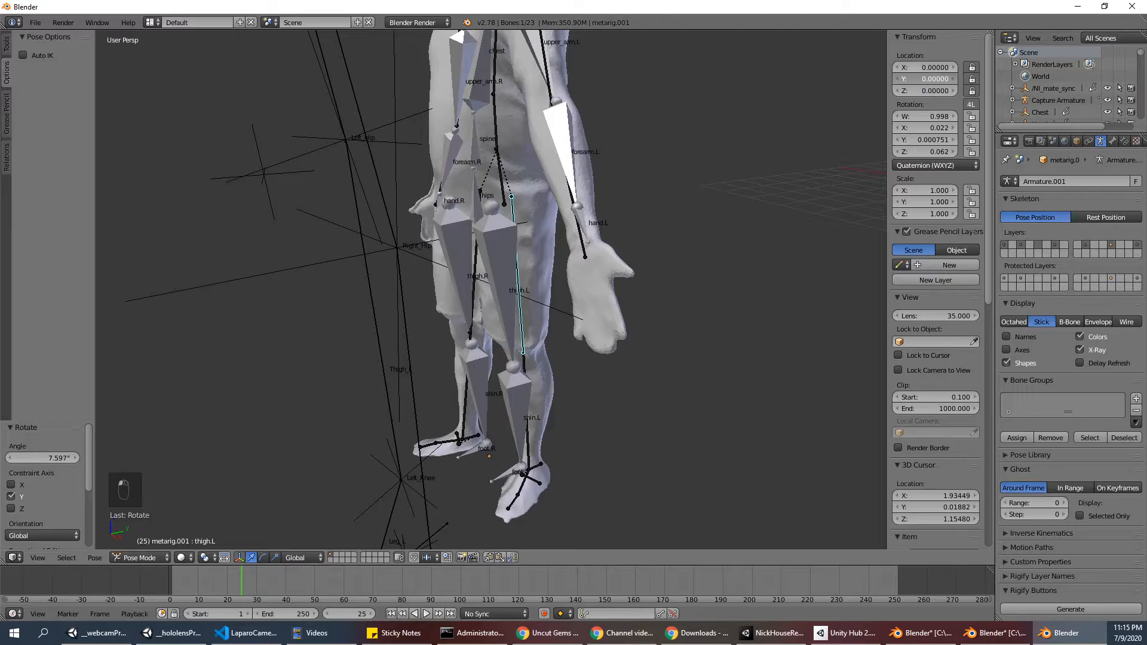
Undo the trial location changes on thigh.L and set its Z location to -0.2
{"action": "key", "text": "ctrl+z"}
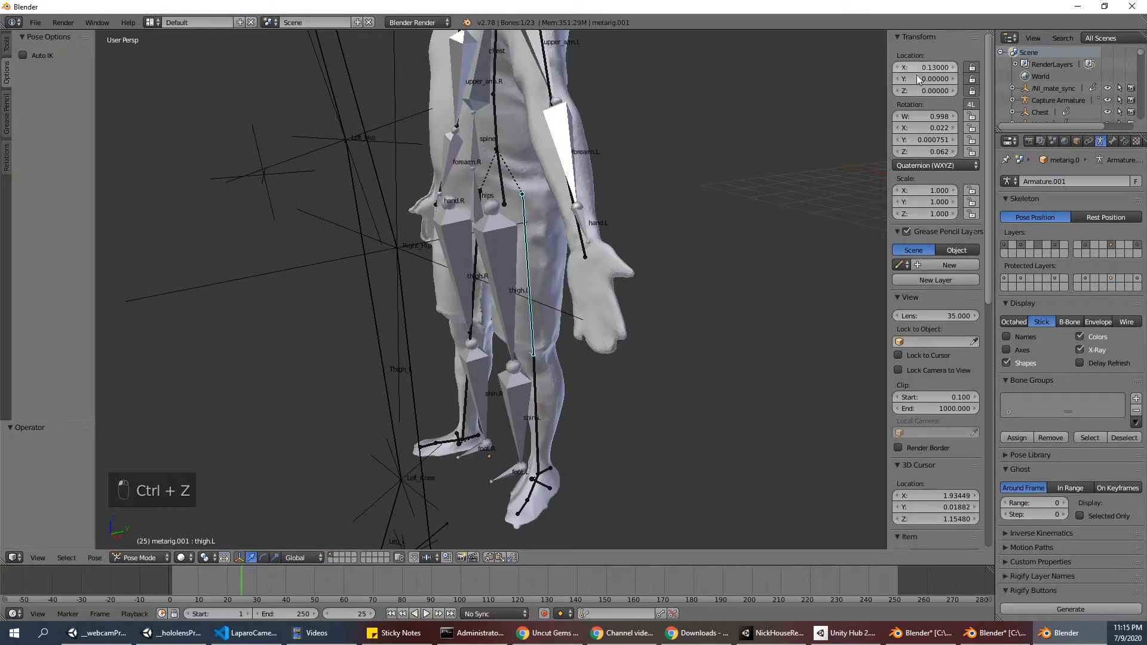
{"action": "key", "text": "ctrl+z"}
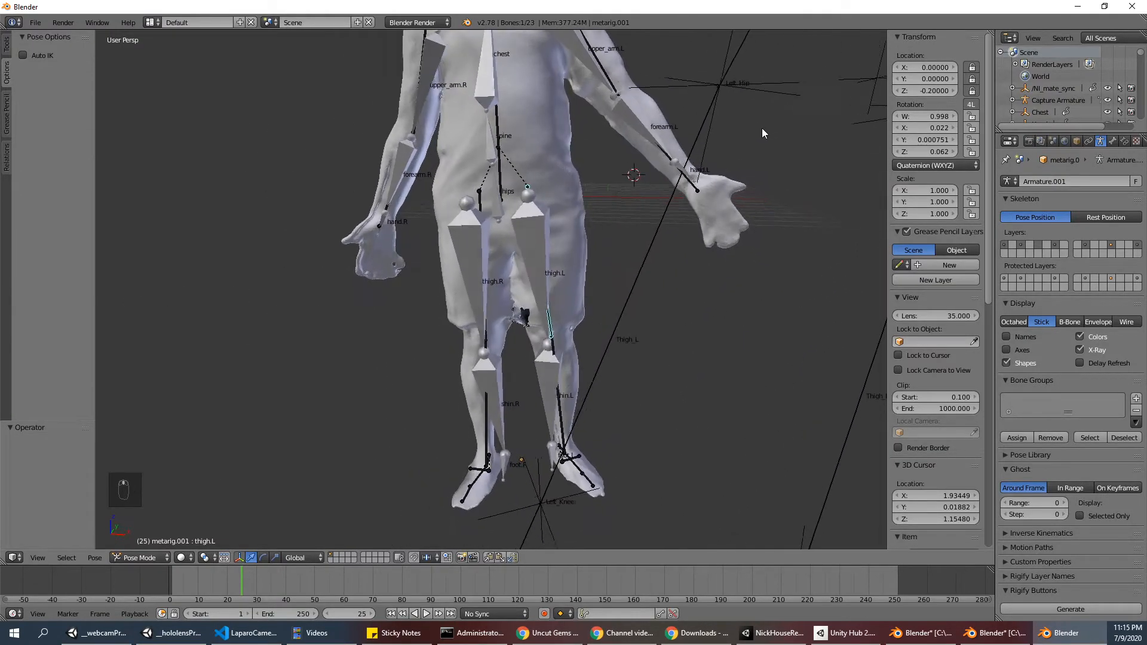
Set the location of thigh.R to X -0.07, Y 0.01 and Z -0.19
{"action": "middle_click_drag", "start_coordinate": [794, 122], "coordinate": [502, 209]}
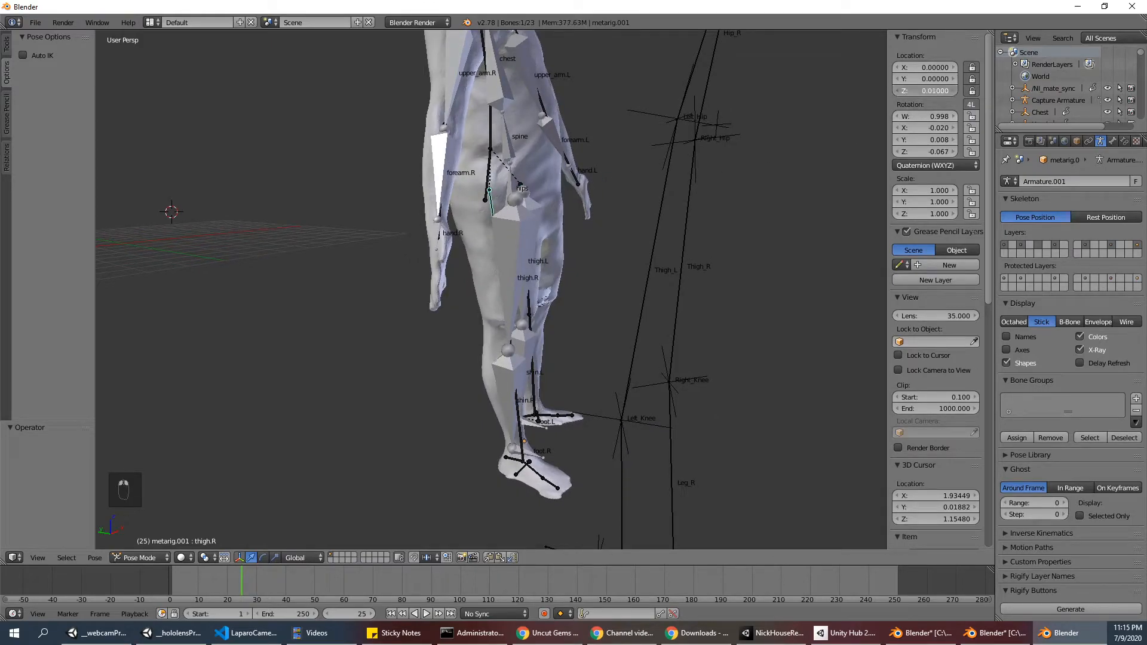
{"action": "mouse_move", "coordinate": [502, 209]}
{"action": "middle_mouse_down"}
{"action": "mouse_move", "coordinate": [575, 212]}
{"action": "mouse_move", "coordinate": [511, 200]}
{"action": "middle_mouse_up"}
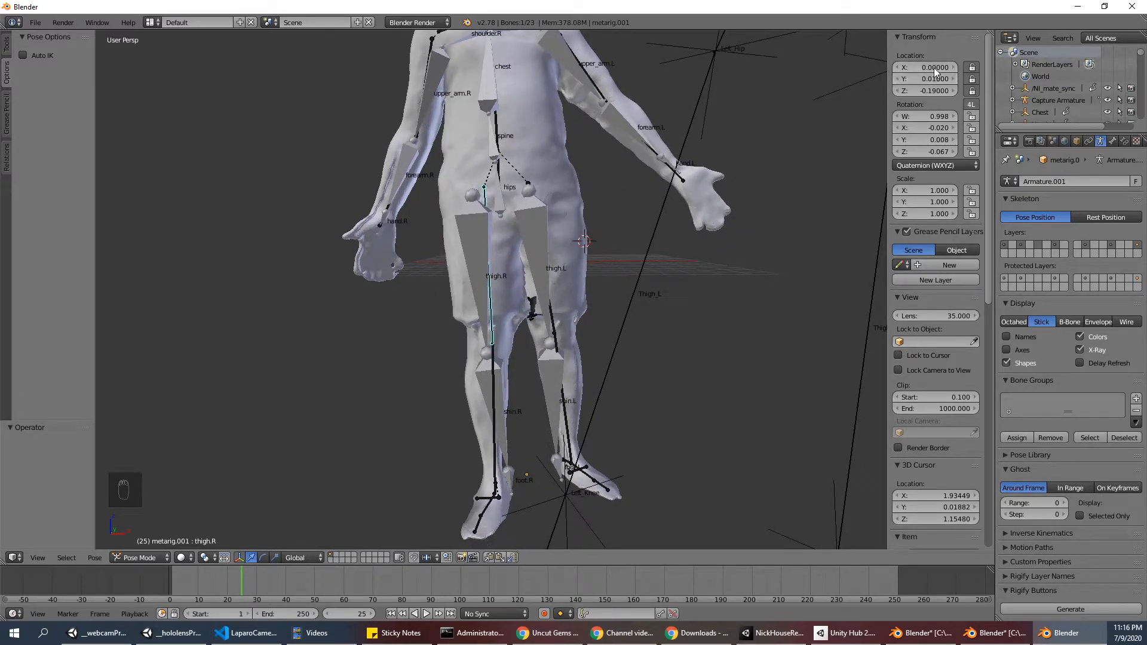
{"action": "left_click_drag", "start_coordinate": [928, 67], "coordinate": [923, 68]}
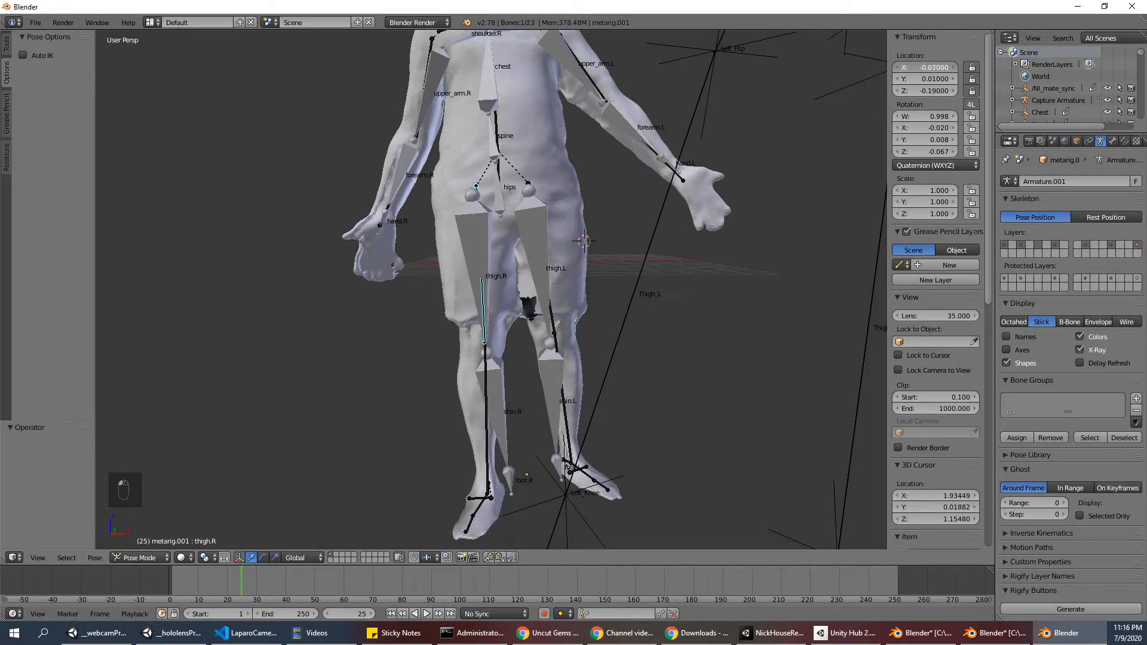
Rotate thigh.R around the global X axis to follow the metarig's right thigh
{"action": "middle_click_drag", "start_coordinate": [772, 158], "coordinate": [686, 263]}
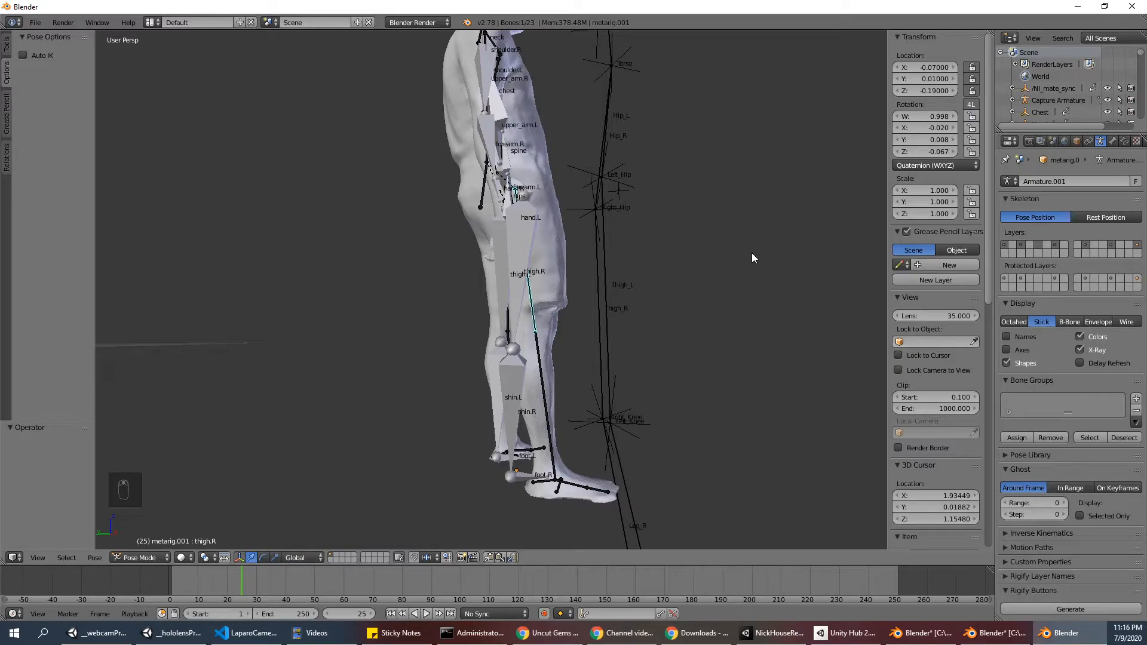
{"action": "key", "text": "r"}
{"action": "key", "text": "x"}
{"action": "left_click", "coordinate": [725, 277]}
Rotate thigh.L about 1.5° around the global Y axis and about 0.08° around the global X axis
{"action": "middle_click_drag", "start_coordinate": [725, 277], "coordinate": [540, 251]}
{"action": "mouse_move", "coordinate": [617, 248]}
{"action": "middle_mouse_down"}
{"action": "mouse_move", "coordinate": [659, 245]}
{"action": "mouse_move", "coordinate": [578, 241]}
{"action": "mouse_move", "coordinate": [619, 245]}
{"action": "middle_mouse_up"}
{"action": "key", "text": "r"}
{"action": "key", "text": "y"}
{"action": "left_click", "coordinate": [656, 244]}
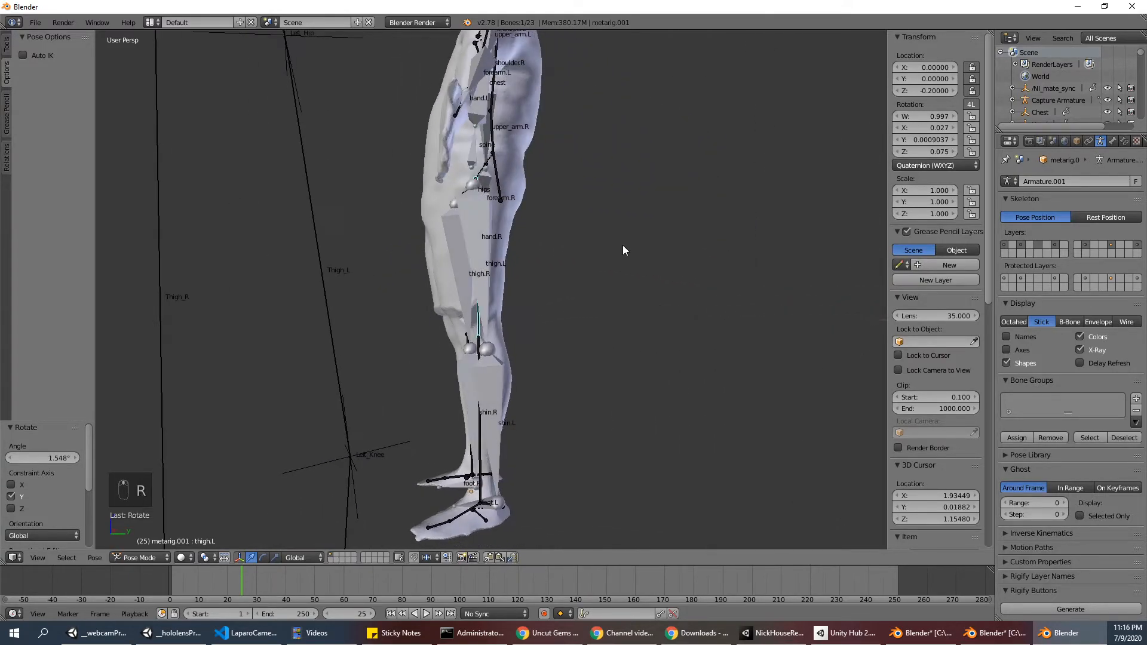
{"action": "key", "text": "r"}
{"action": "key", "text": "x"}
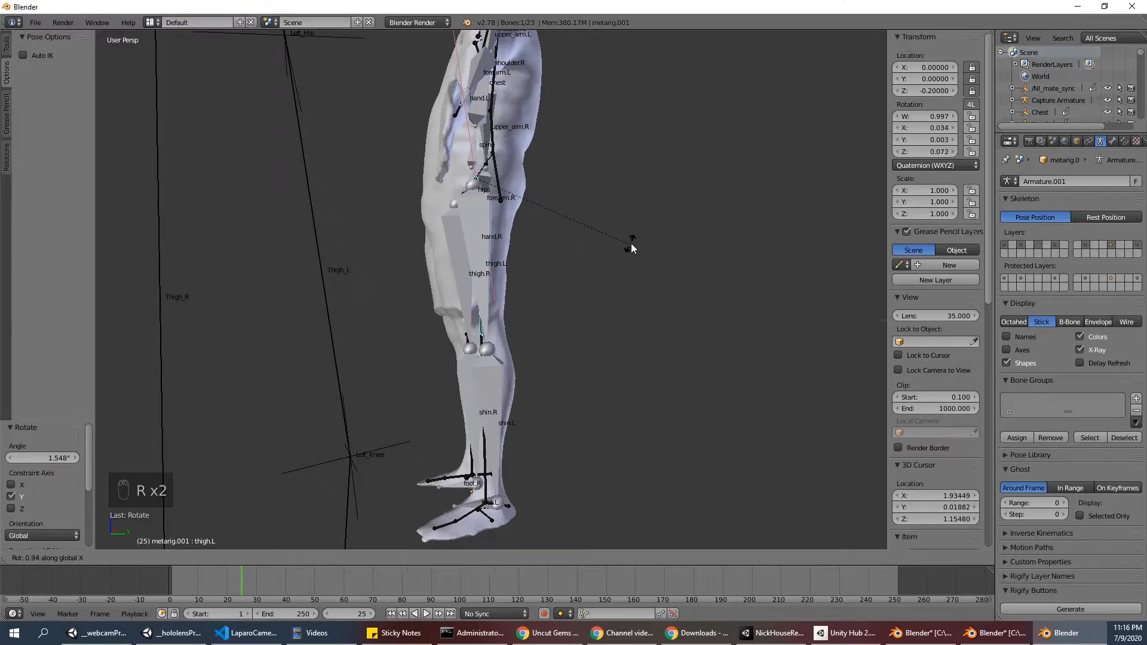
{"action": "left_click", "coordinate": [626, 245]}
Select shin.L and rotate it about 4.3° around the global X axis and about 2.6° around the global Y axis
{"action": "middle_click_drag", "start_coordinate": [626, 245], "coordinate": [528, 325]}
{"action": "right_click", "coordinate": [497, 350]}
{"action": "right_click", "coordinate": [496, 350]}
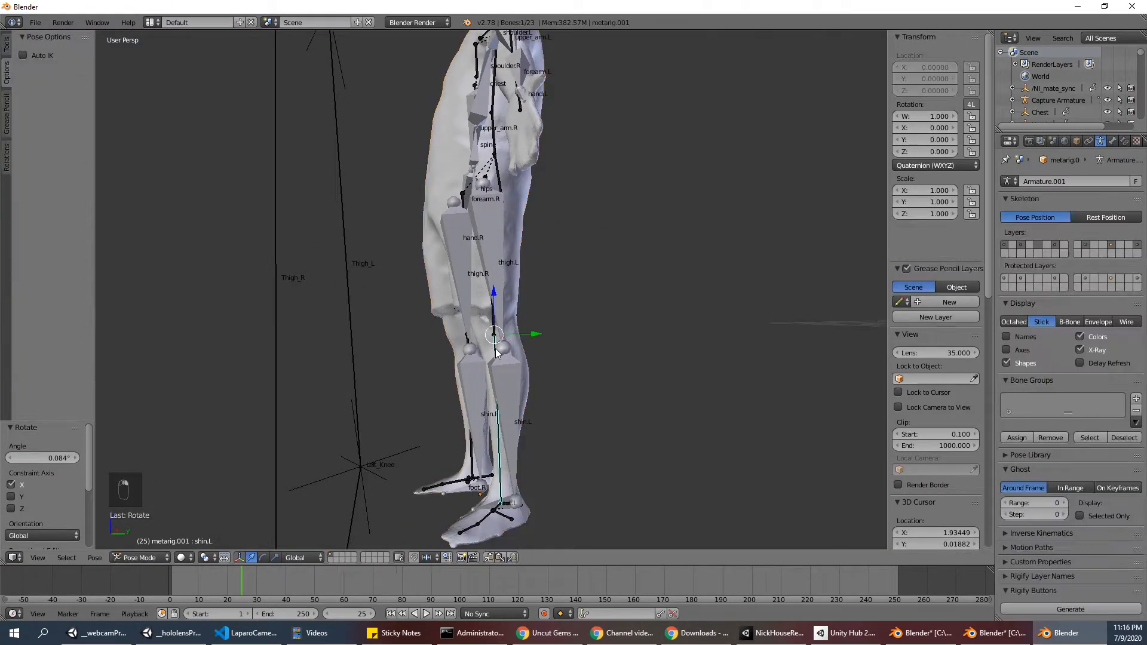
{"action": "key", "text": "r"}
{"action": "key", "text": "x"}
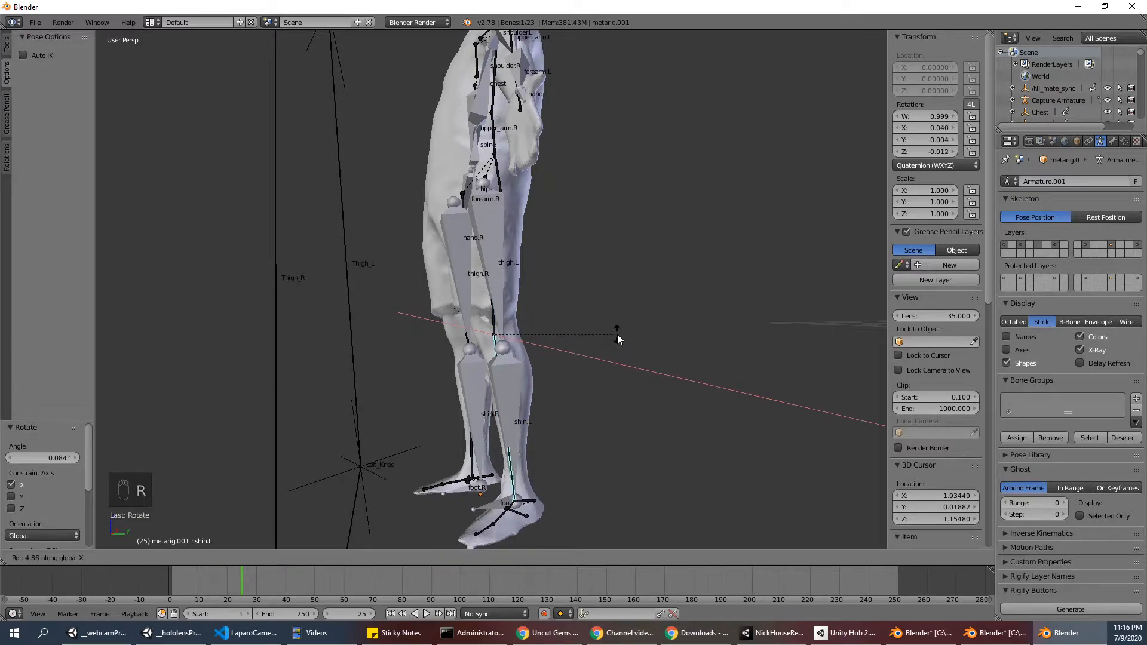
{"action": "left_click", "coordinate": [618, 335]}
{"action": "middle_click_drag", "start_coordinate": [617, 335], "coordinate": [705, 319]}
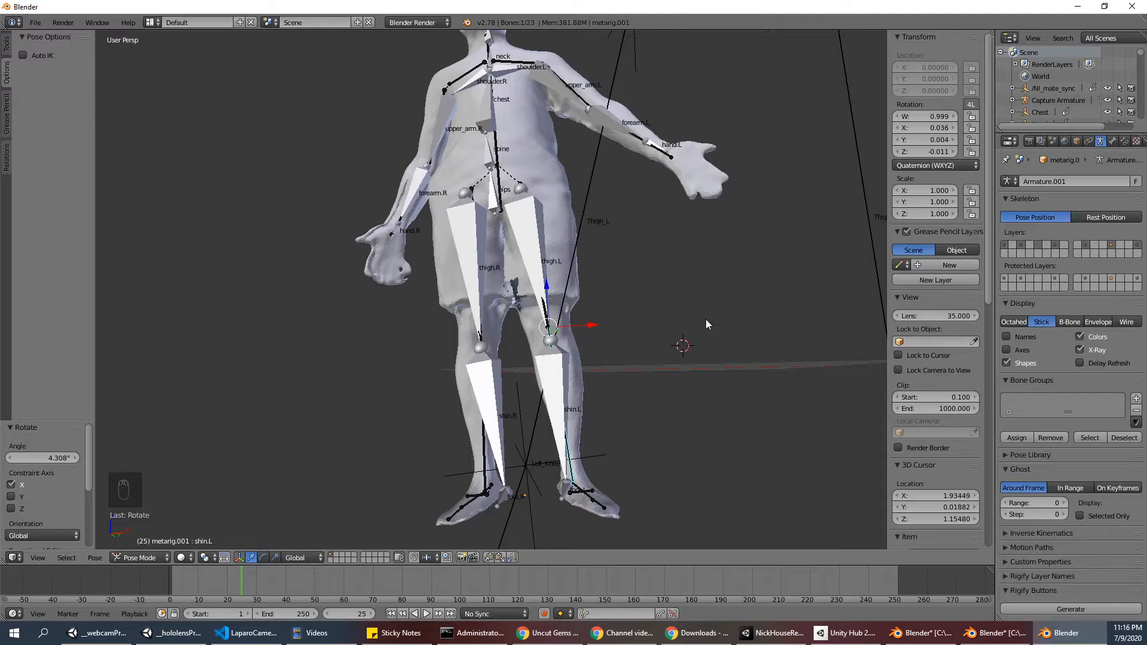
{"action": "key", "text": "r"}
{"action": "key", "text": "y"}
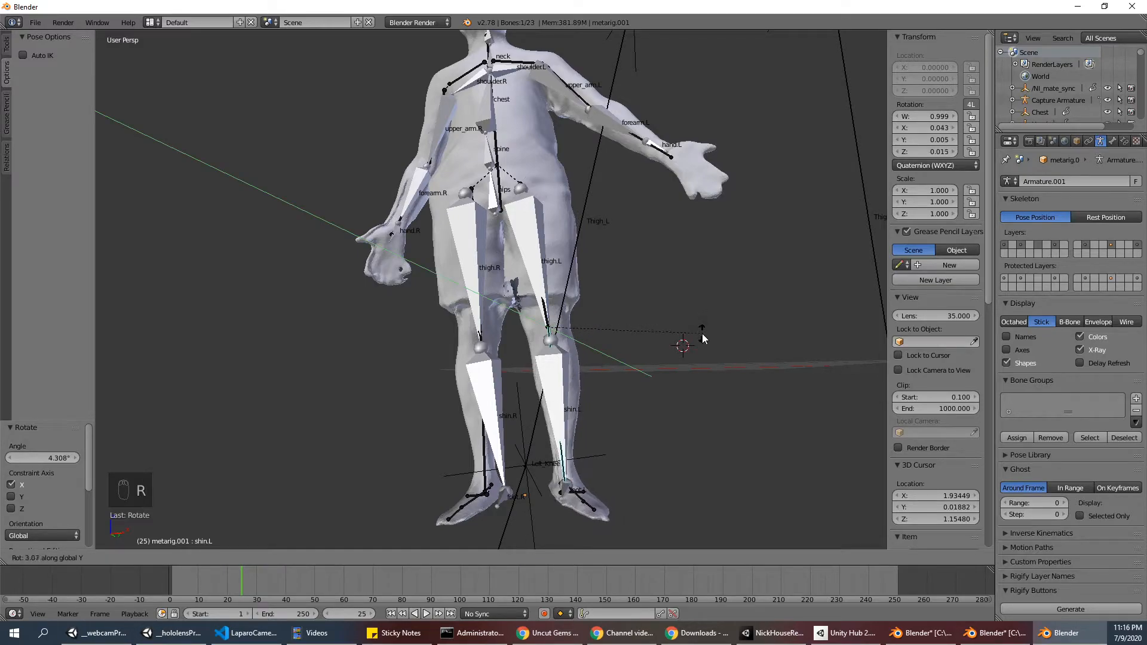
{"action": "left_click", "coordinate": [703, 334]}
Rotate shin.R about -7.5° around the global Y axis to follow the metarig's right shin
{"action": "middle_click_drag", "start_coordinate": [703, 333], "coordinate": [617, 349]}
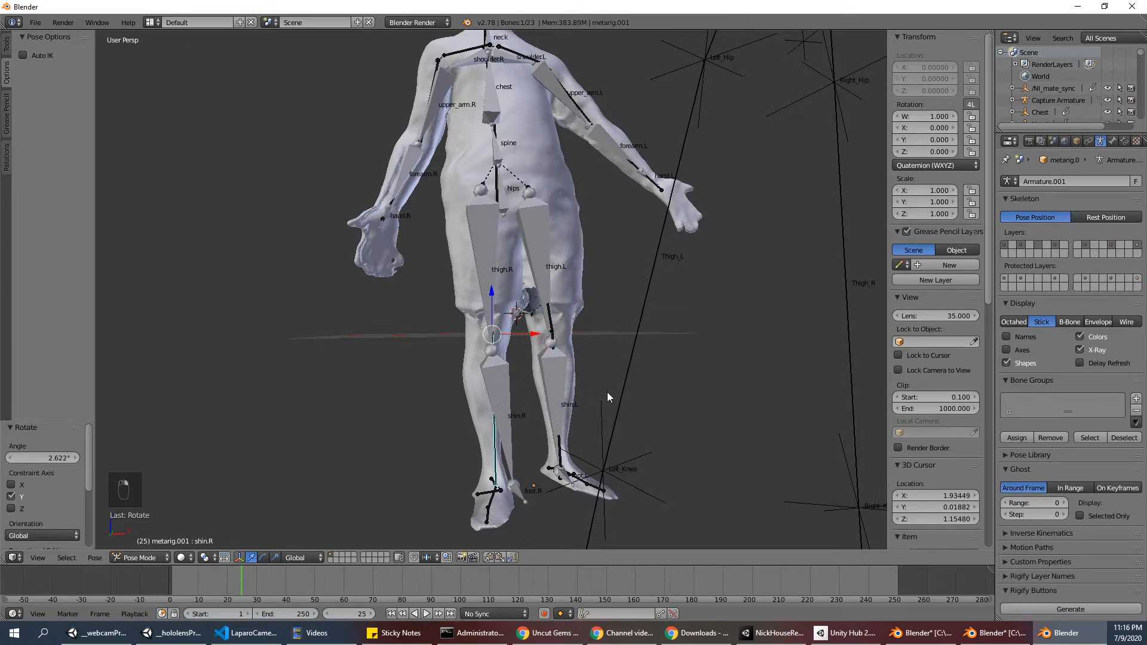
{"action": "key", "text": "r"}
{"action": "key", "text": "y"}
{"action": "left_click", "coordinate": [615, 376]}
Select foot.R and rotate it around the global Z axis by about 34.6°, with a correction of about -13°
{"action": "middle_click_drag", "start_coordinate": [615, 377], "coordinate": [643, 508]}
{"action": "right_click", "coordinate": [541, 501]}
{"action": "key", "text": "r"}
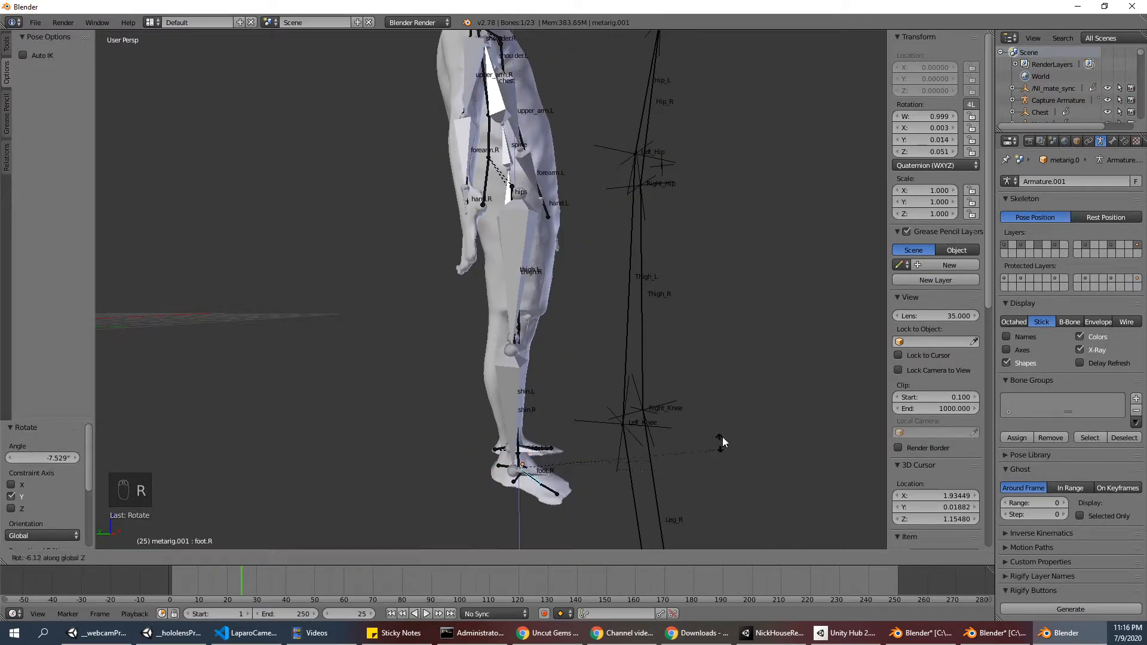
{"action": "left_click", "coordinate": [605, 501]}
{"action": "middle_click_drag", "start_coordinate": [605, 501], "coordinate": [710, 482]}
{"action": "key", "text": "r"}
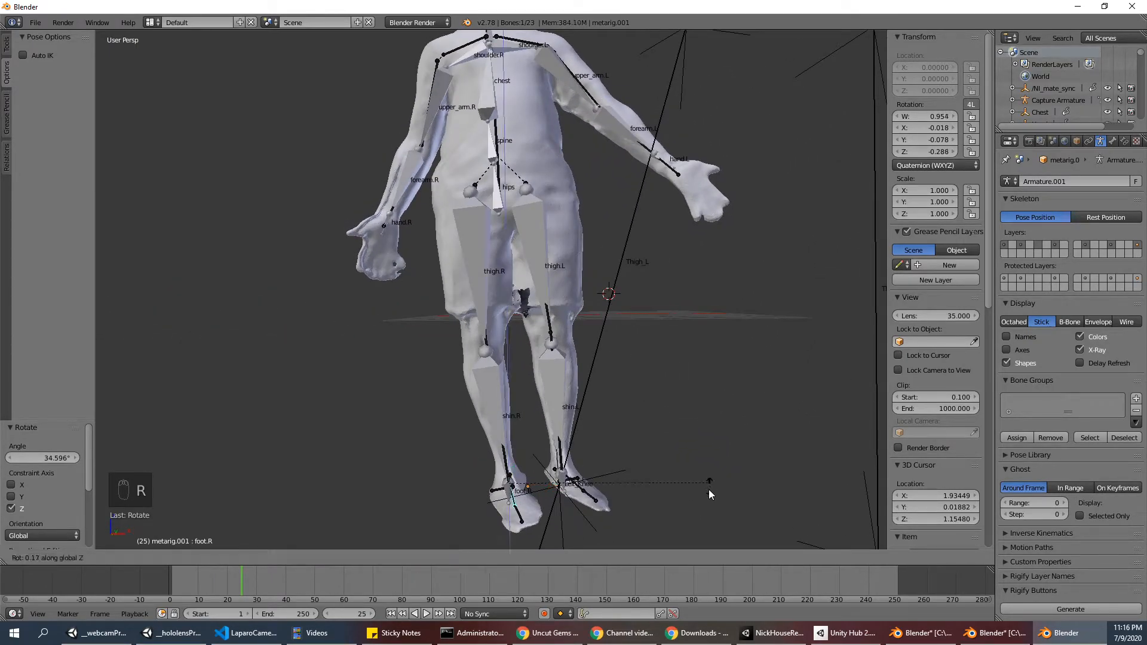
{"action": "left_click", "coordinate": [733, 429]}
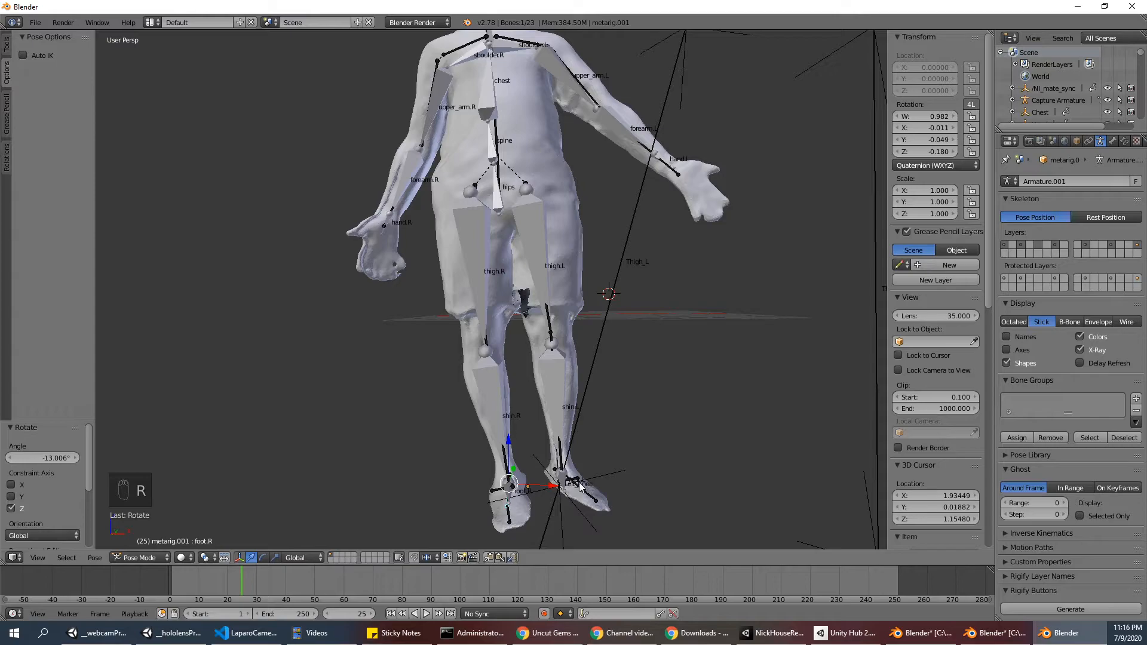
{"action": "middle_click_drag", "start_coordinate": [613, 482], "coordinate": [564, 492]}
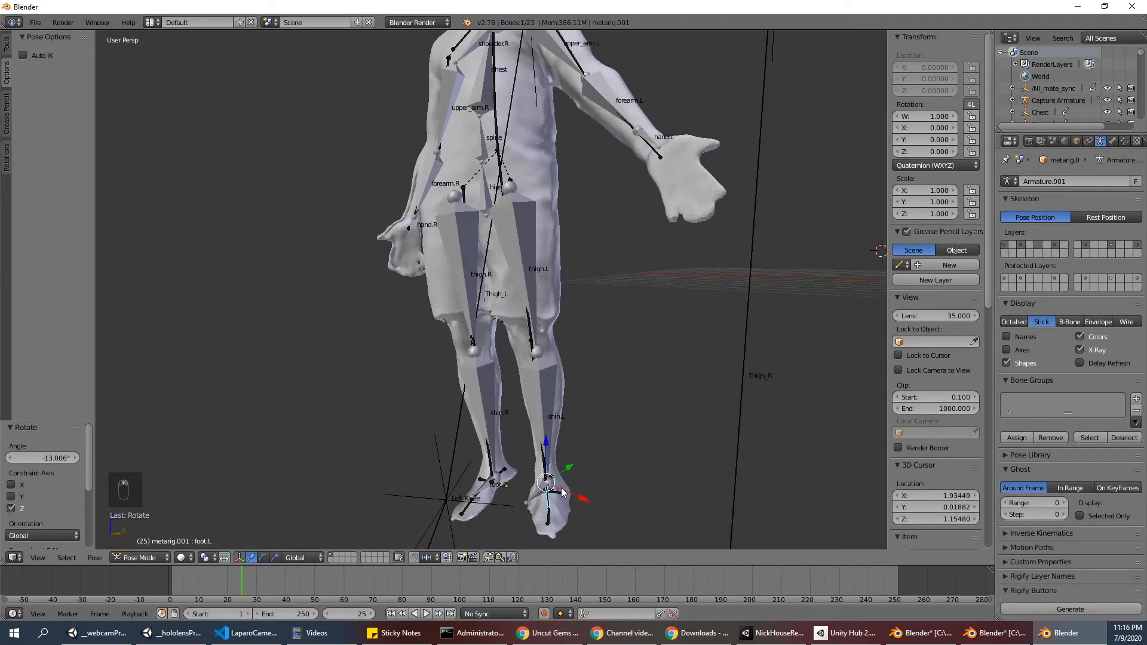
{"action": "key", "text": "r"}
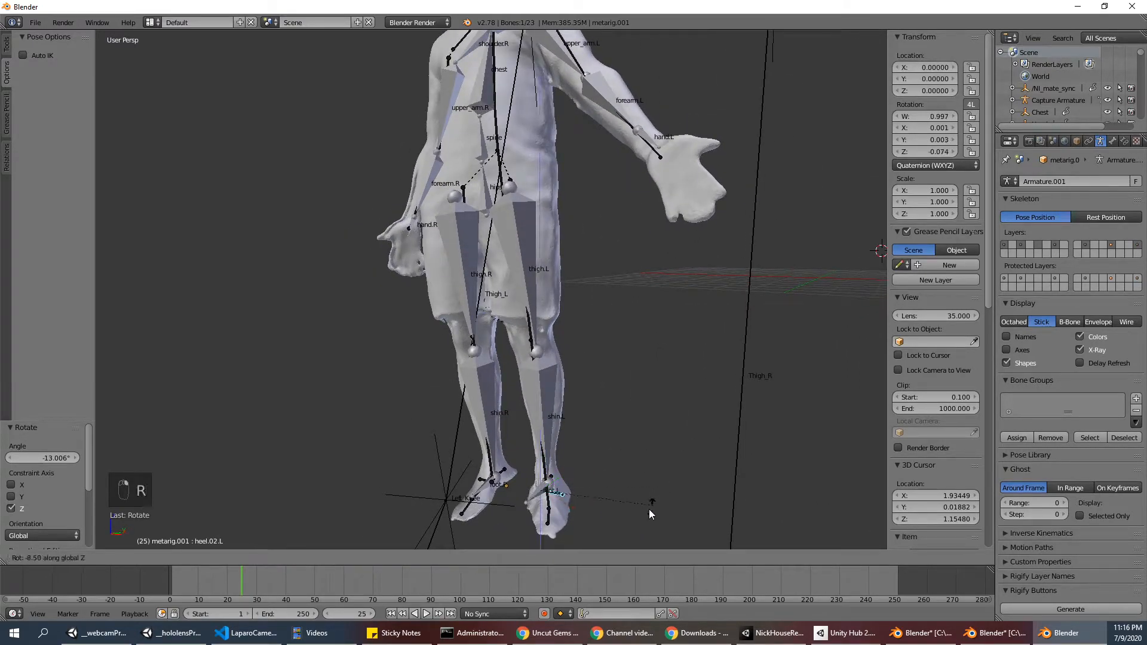
{"action": "right_click", "coordinate": [640, 493]}
Select the left foot and heel bones without shin.L and rotate them around the global Z and X axes
{"action": "key", "text": "c"}
{"action": "left_click", "coordinate": [572, 511]}
{"action": "right_click", "coordinate": [583, 508]}
{"action": "right_click", "coordinate": [538, 394], "text": "shift"}
{"action": "key", "text": "r"}
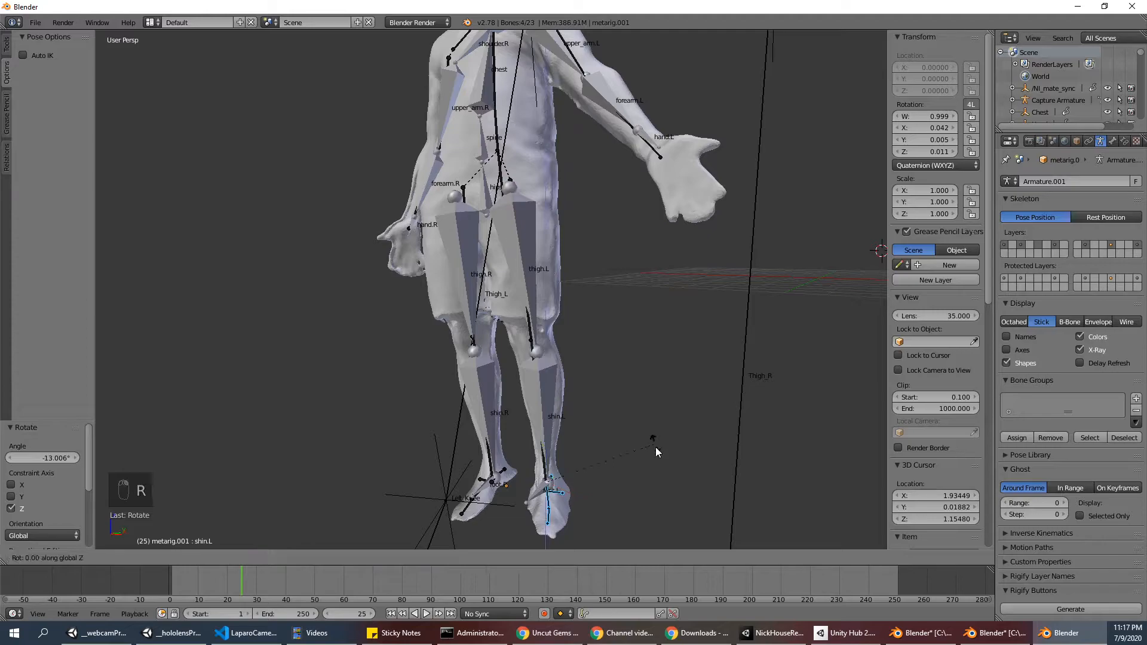
{"action": "left_click", "coordinate": [622, 508]}
{"action": "middle_click_drag", "start_coordinate": [622, 508], "coordinate": [613, 447]}
{"action": "key", "text": "r"}
{"action": "key", "text": "x"}
{"action": "left_click", "coordinate": [651, 469]}
Select only the right foot and heel bones and rotate them about -9.6° around the global X axis
{"action": "middle_click_drag", "start_coordinate": [651, 469], "coordinate": [691, 488]}
{"action": "key", "text": "a"}
{"action": "key", "text": "c"}
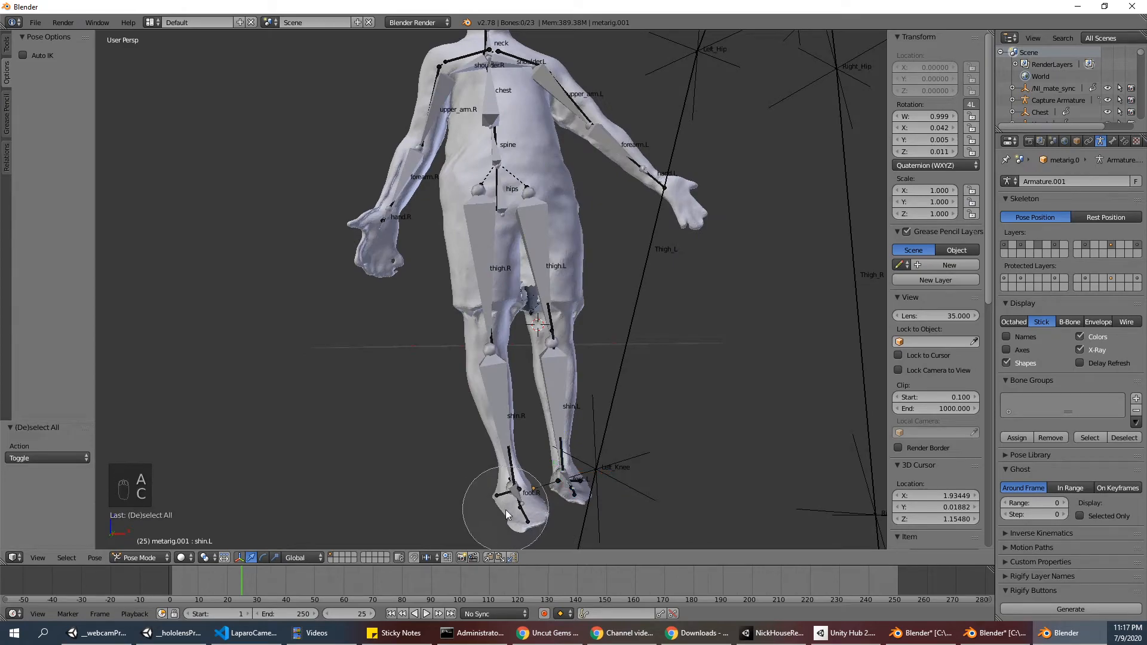
{"action": "key", "text": "c"}
{"action": "right_click", "coordinate": [501, 519]}
{"action": "middle_click_drag", "start_coordinate": [501, 519], "coordinate": [553, 502]}
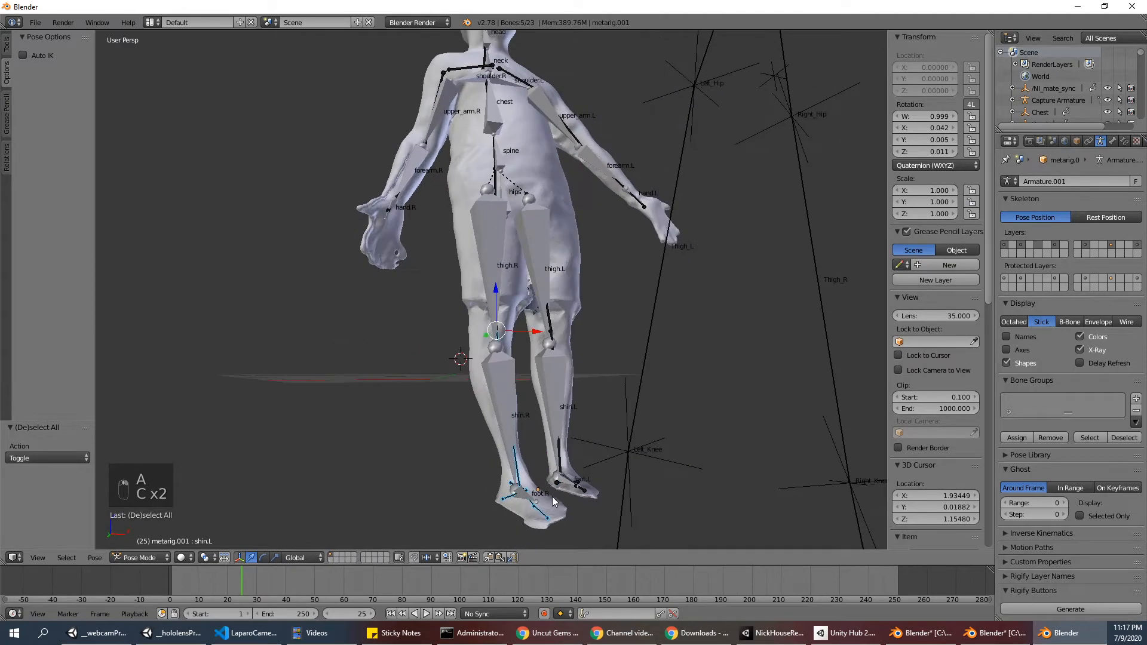
{"action": "middle_click_drag", "start_coordinate": [598, 417], "coordinate": [588, 352]}
{"action": "key", "text": "r"}
{"action": "left_click", "coordinate": [694, 376]}
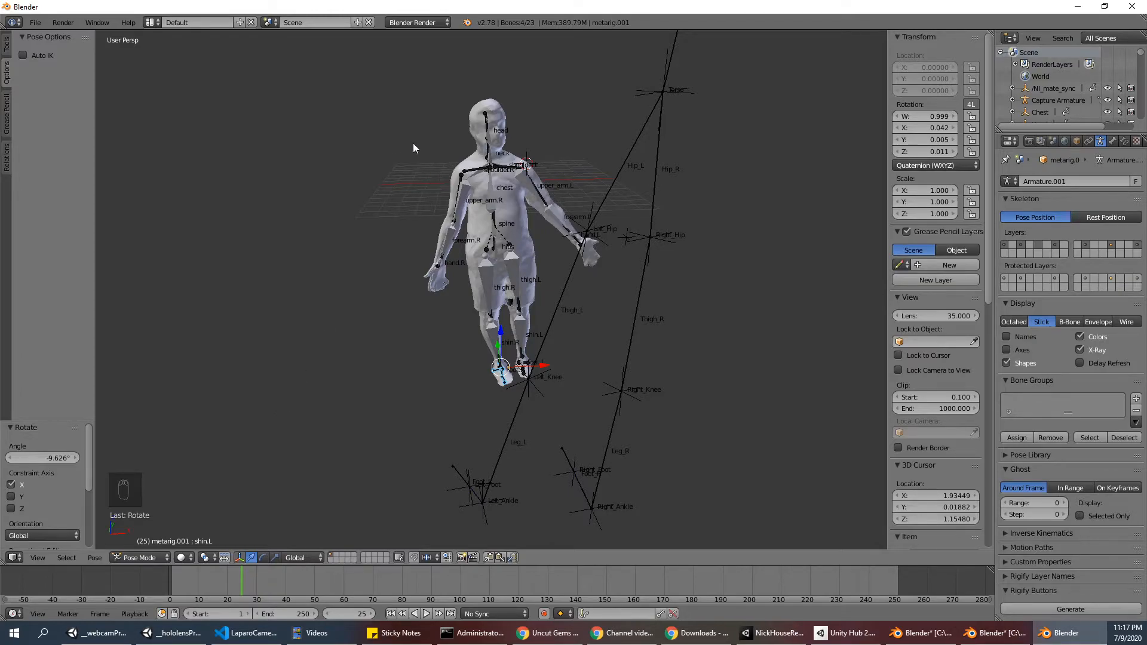
In Object Mode, clear the parent of model_mesh.001 with Clear and Keep Transformation, and apply its Armature modifier
{"action": "mouse_move", "coordinate": [477, 150]}
{"action": "middle_mouse_down"}
{"action": "mouse_move", "coordinate": [538, 146]}
{"action": "mouse_move", "coordinate": [478, 160]}
{"action": "middle_mouse_up"}
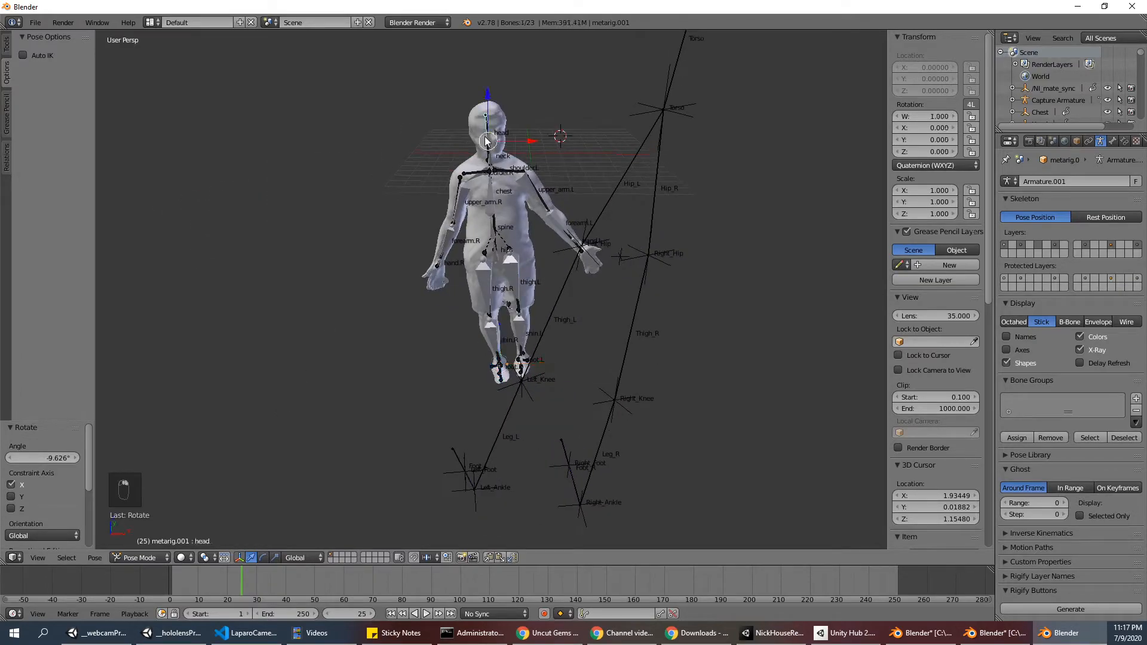
{"action": "left_click", "coordinate": [145, 544]}
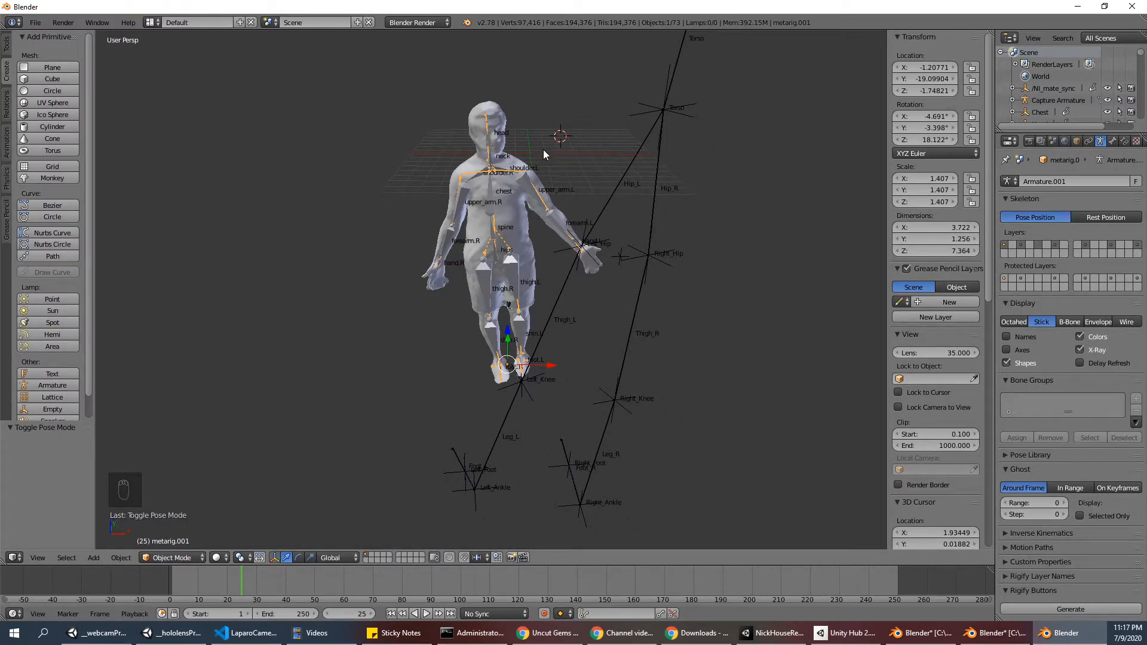
{"action": "right_click", "coordinate": [499, 111]}
{"action": "key", "text": "space"}
{"action": "type", "text": "clear pa"}
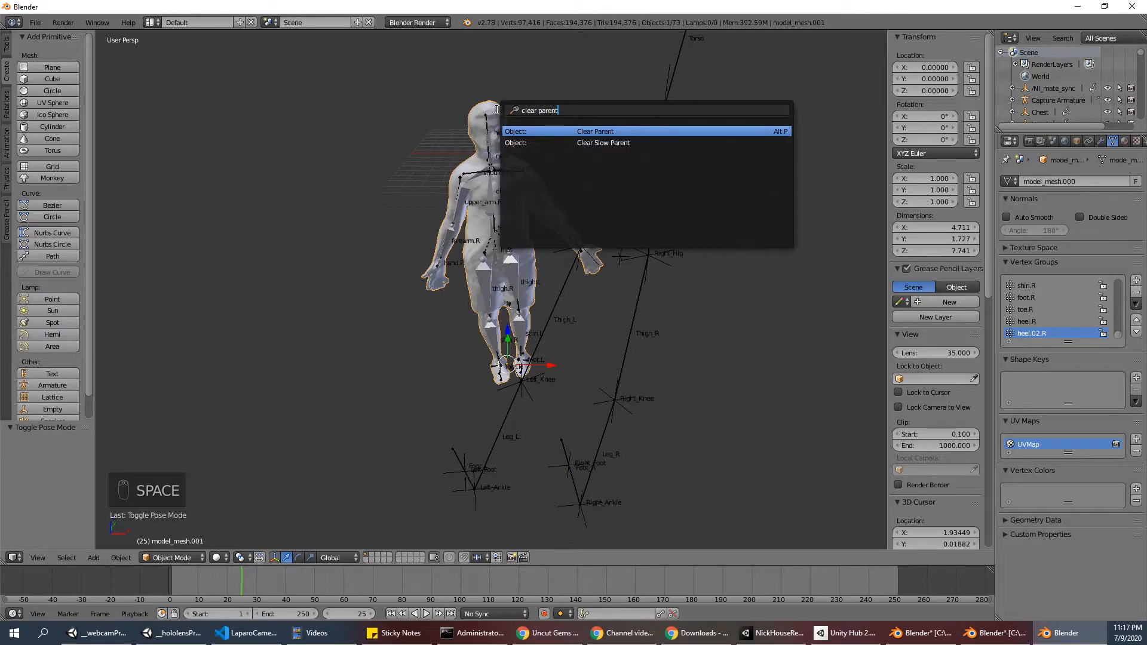
{"action": "type", "text": "rent"}
{"action": "key", "text": "Return"}
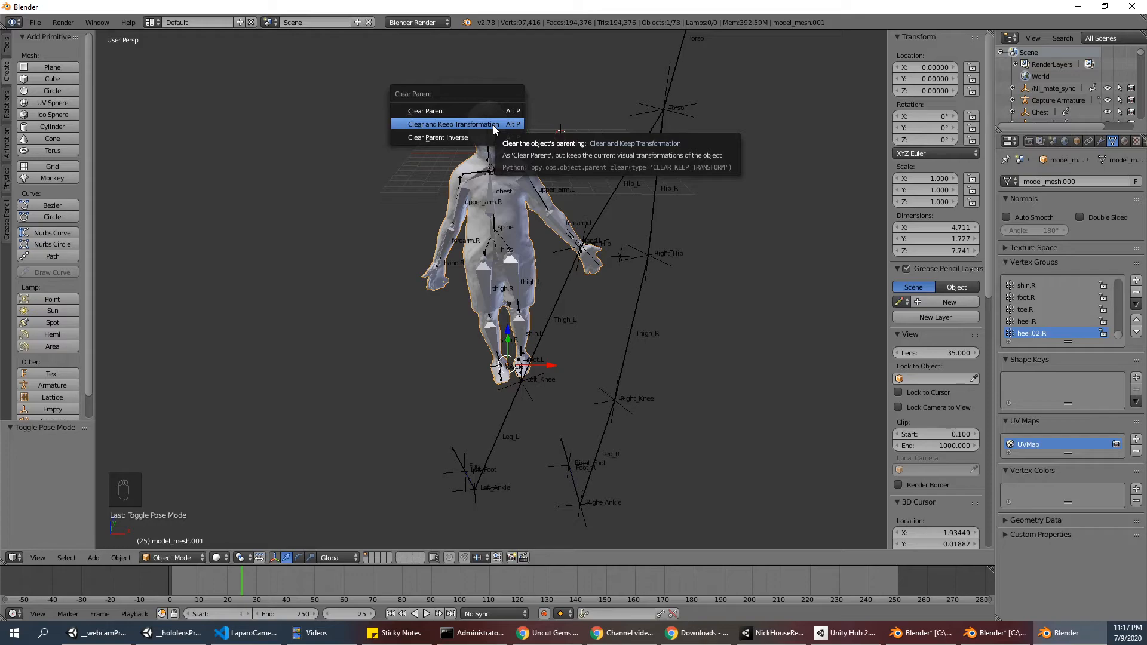
{"action": "left_click", "coordinate": [494, 127]}
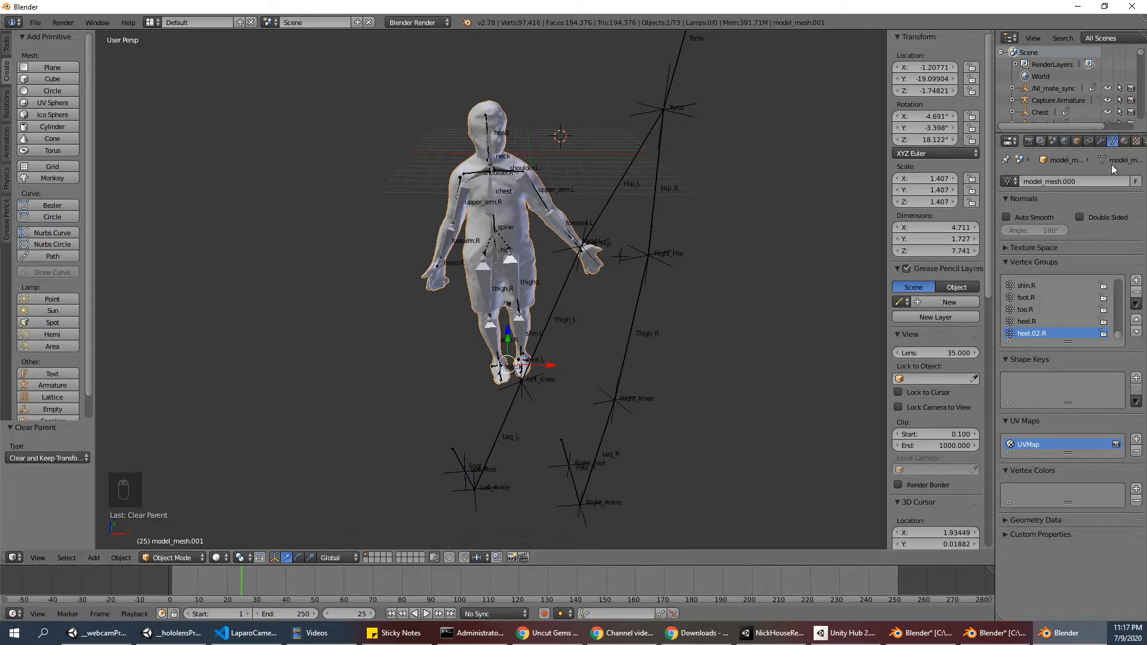
{"action": "left_click", "coordinate": [1101, 141]}
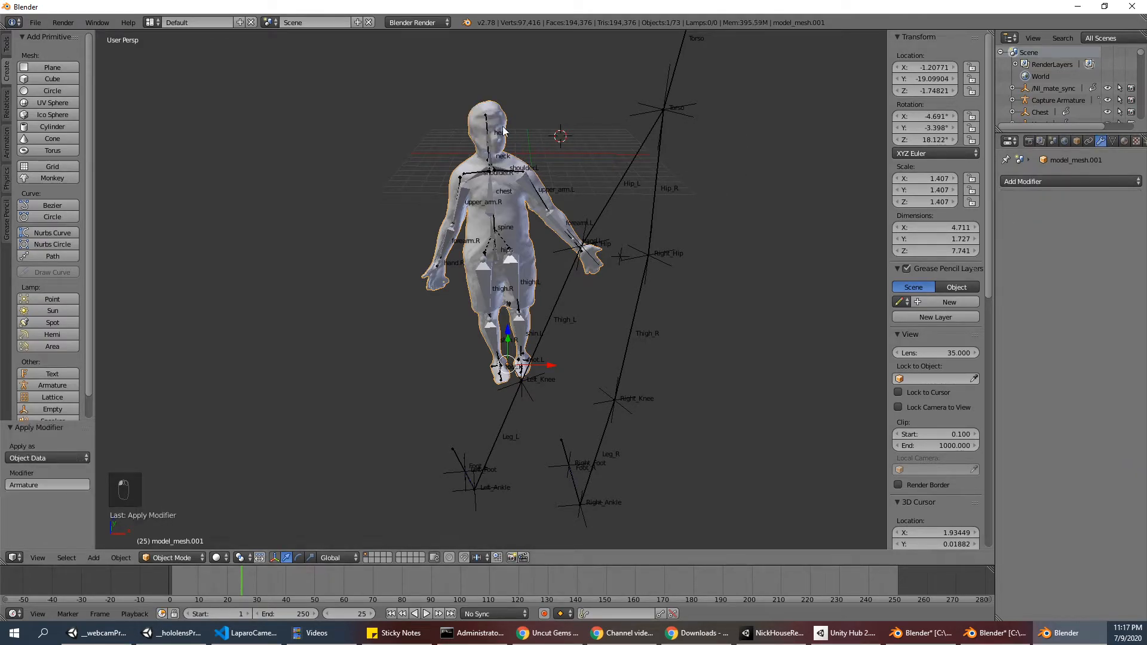
Move the temporary armature metarig.001 to the second layer
{"action": "right_click", "coordinate": [487, 115]}
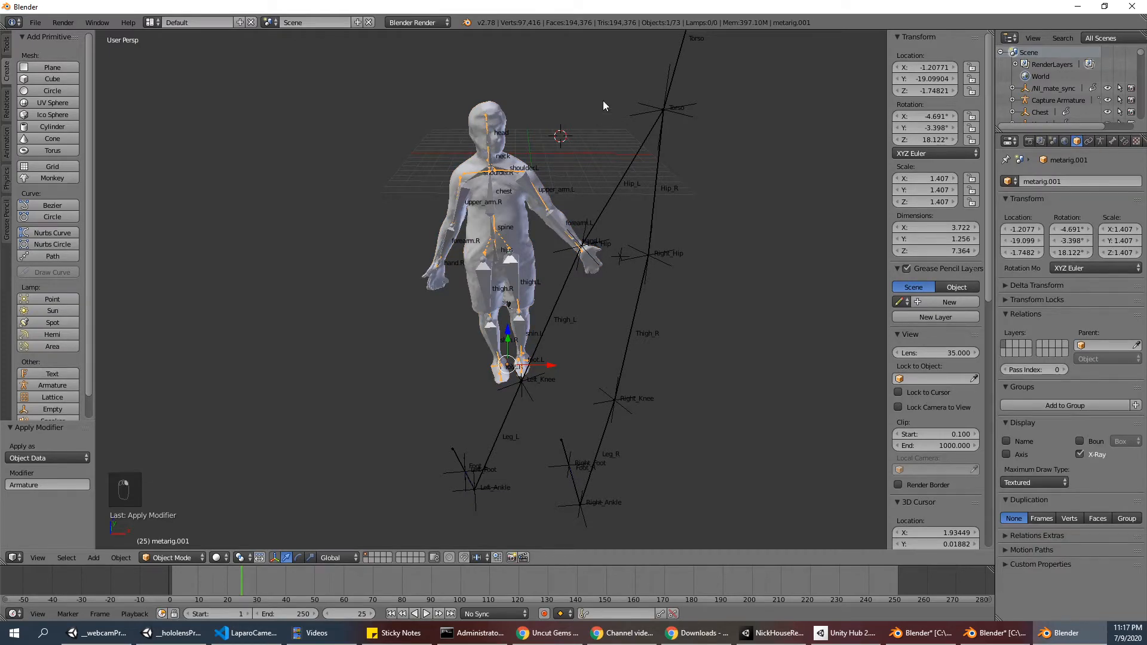
{"action": "key", "text": "m"}
{"action": "key", "text": "2"}
Apply the location, rotation and scale of model_mesh.001
{"action": "right_click", "coordinate": [499, 111]}
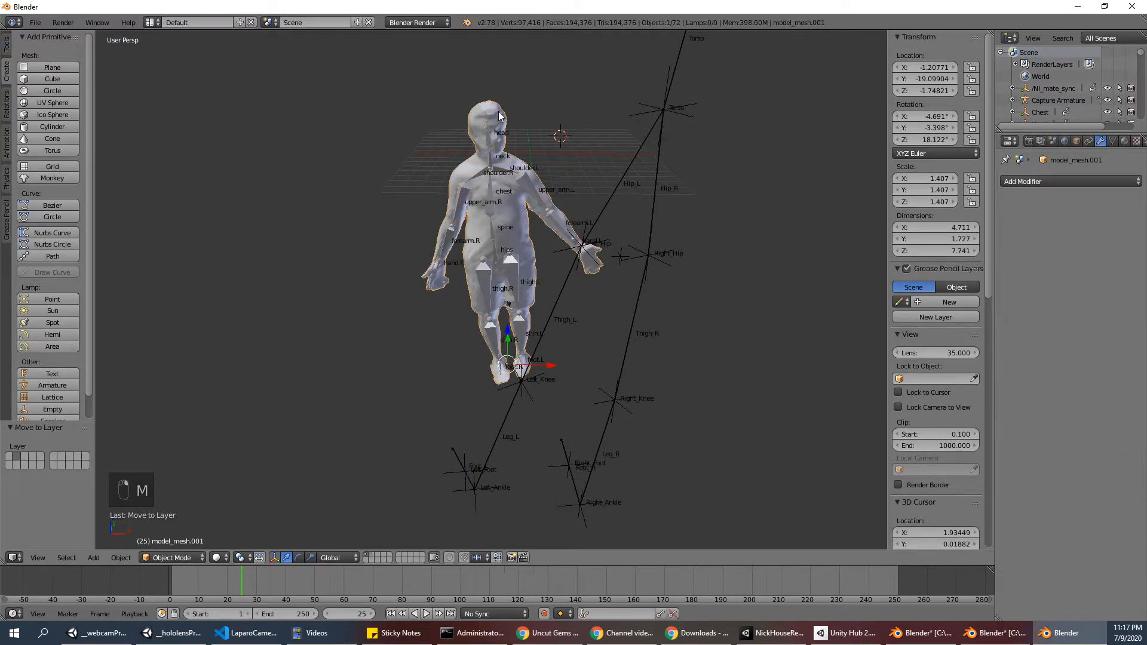
{"action": "key", "text": "ctrl+a"}
{"action": "left_click", "coordinate": [499, 88]}
{"action": "key", "text": "ctrl+a"}
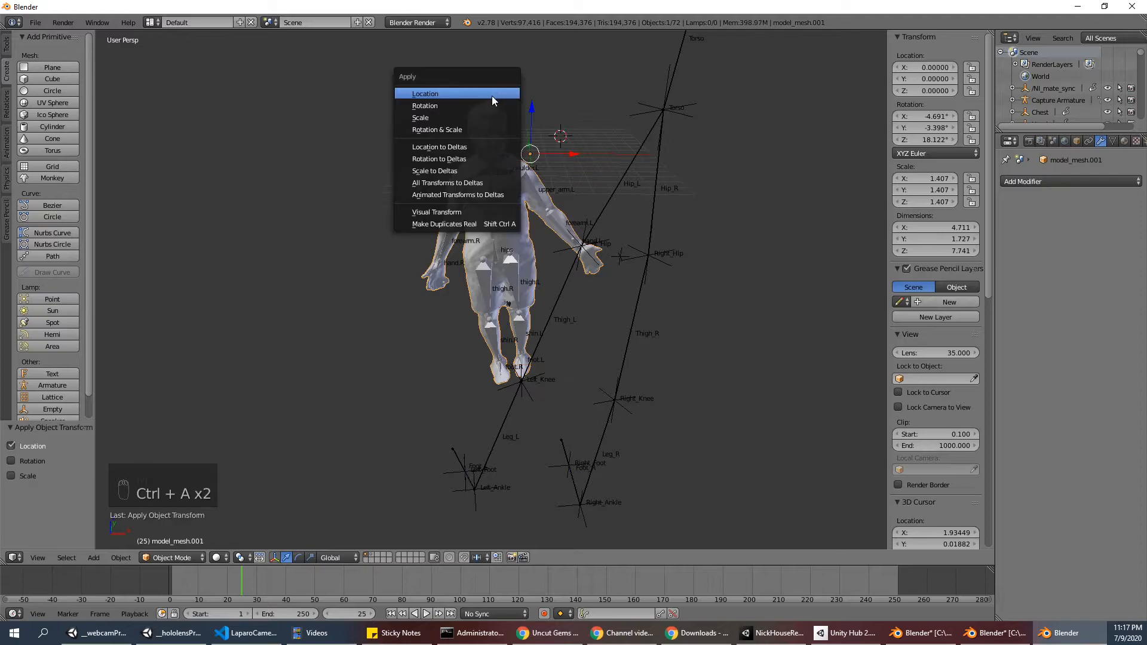
{"action": "left_click", "coordinate": [487, 105]}
{"action": "key", "text": "ctrl+a"}
{"action": "left_click", "coordinate": [475, 124]}
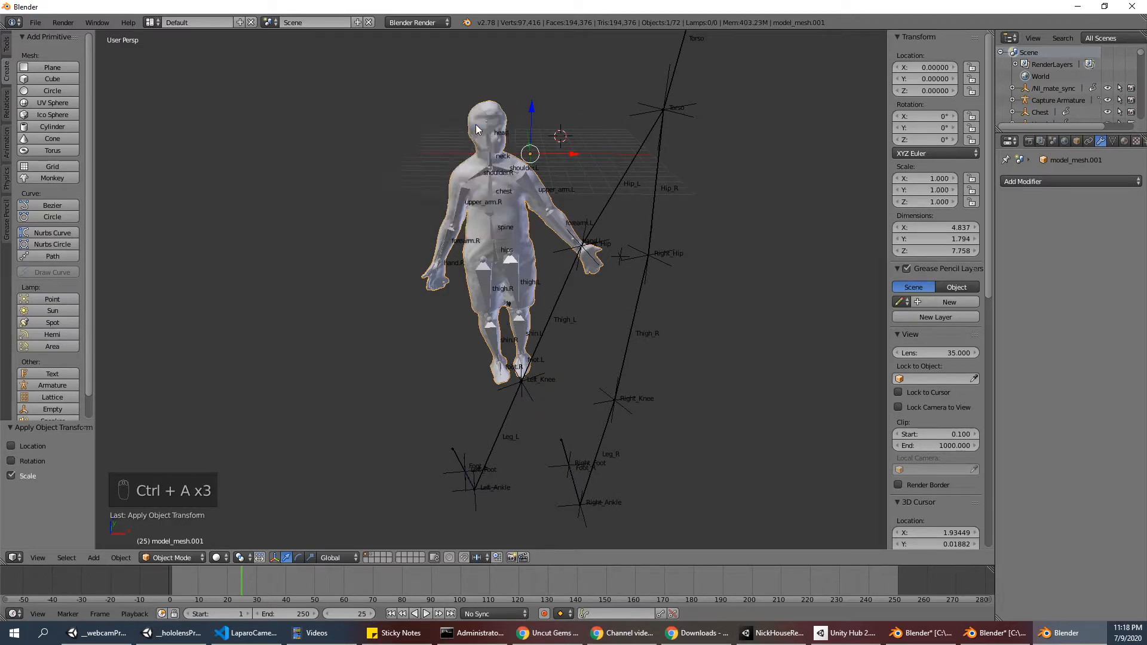
Parent model_mesh.001 to the motion-capture metarig with automatic weights
{"action": "right_click", "coordinate": [490, 138], "text": "shift"}
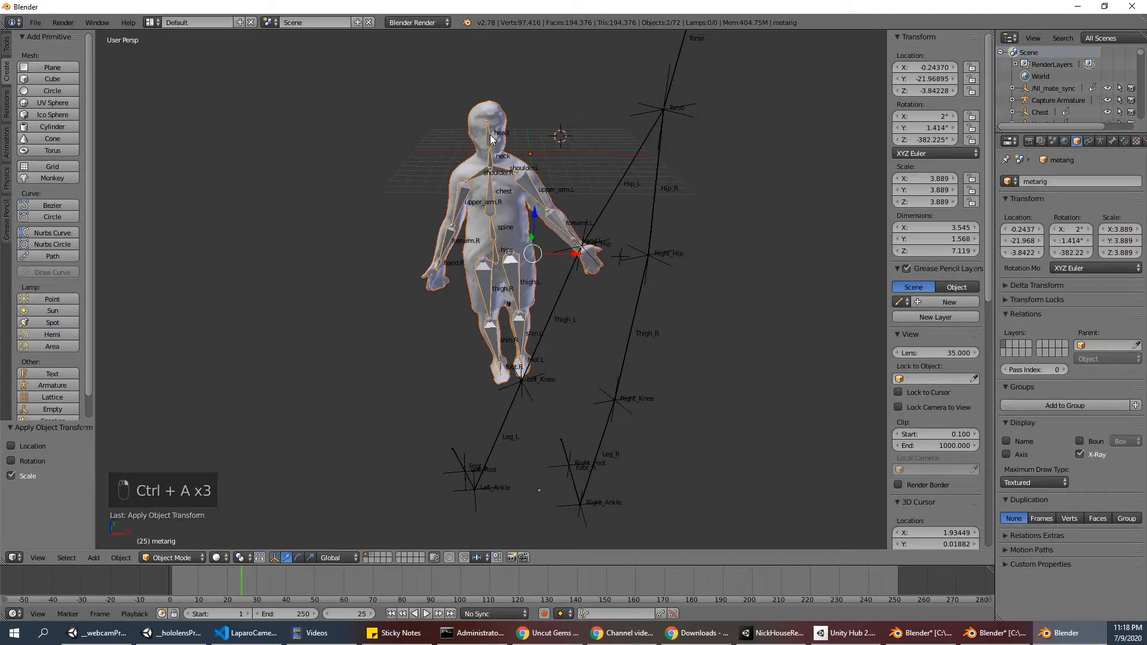
{"action": "key", "text": "ctrl+p"}
{"action": "left_click", "coordinate": [491, 136]}
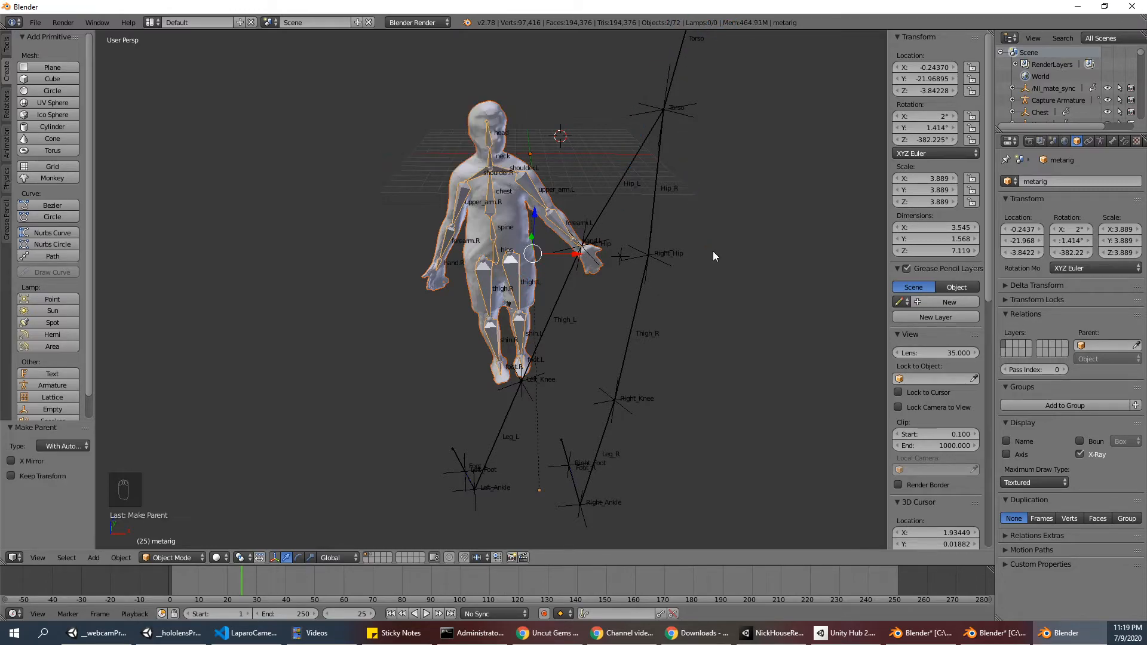
Put the metarig in Pose Mode and switch its armature from Rest Position to Pose Position
{"action": "scroll", "coordinate": [712, 254], "scroll_direction": "up", "scroll_amount": 1}
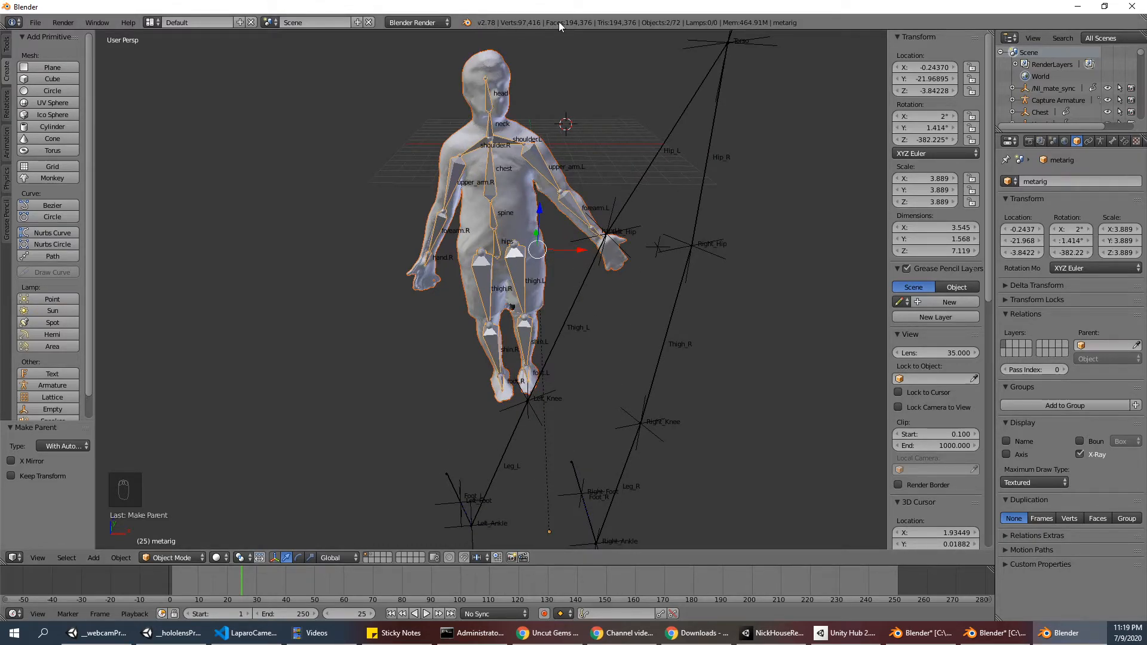
{"action": "middle_click_drag", "start_coordinate": [691, 77], "coordinate": [619, 153]}
{"action": "right_click", "coordinate": [518, 153]}
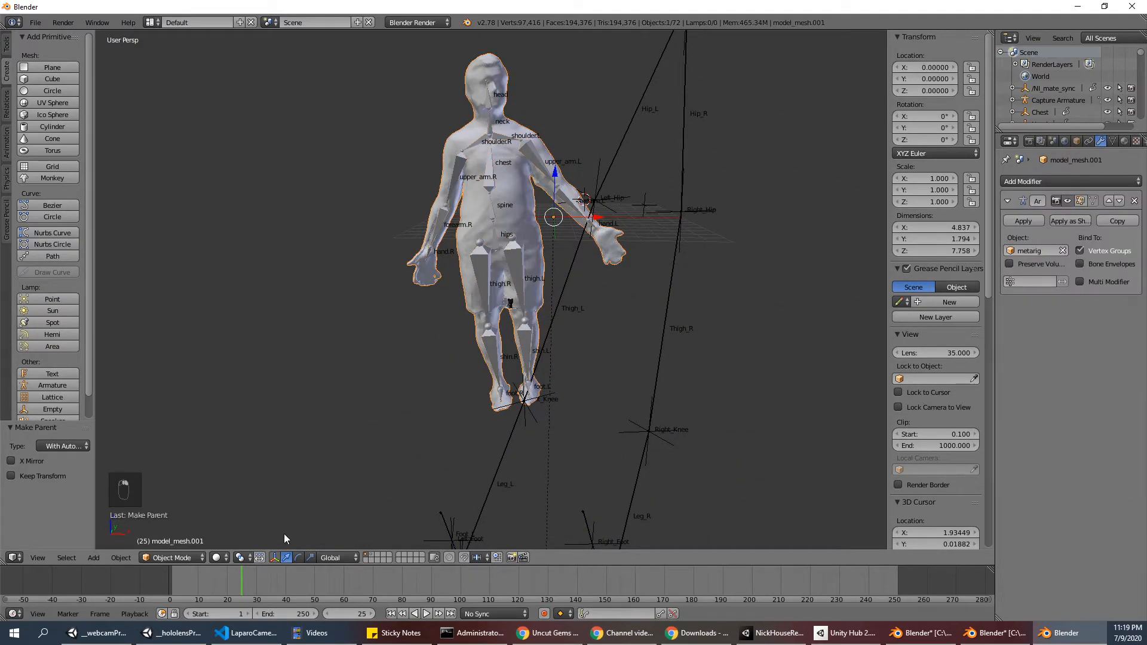
{"action": "right_click", "coordinate": [542, 153]}
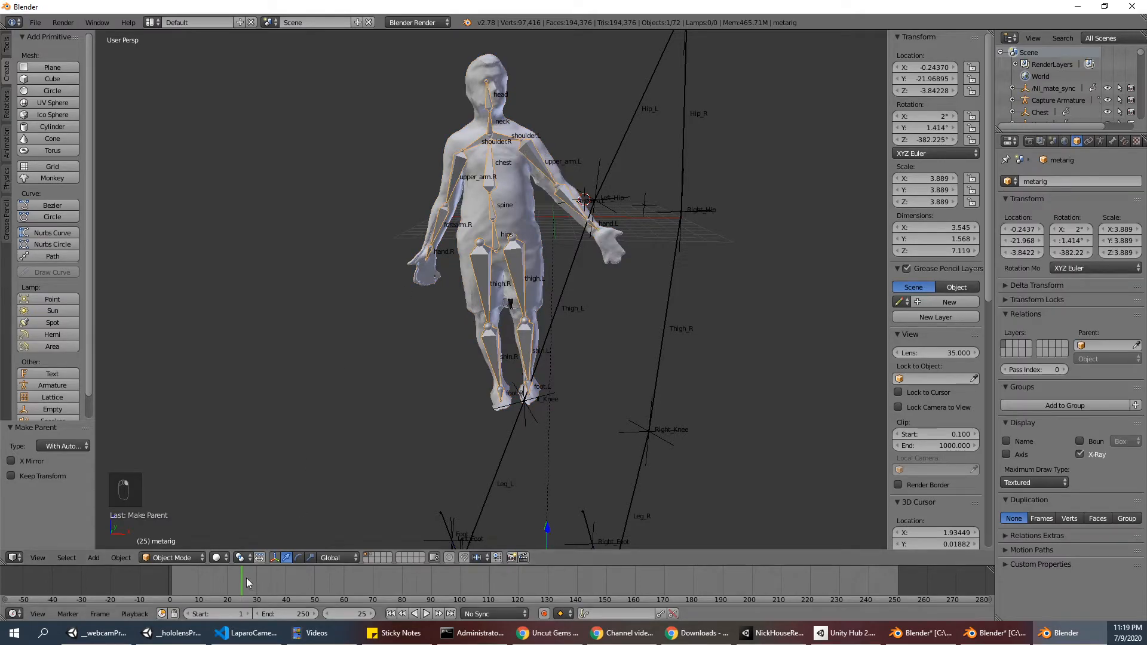
{"action": "left_click", "coordinate": [186, 557]}
{"action": "left_click", "coordinate": [192, 519]}
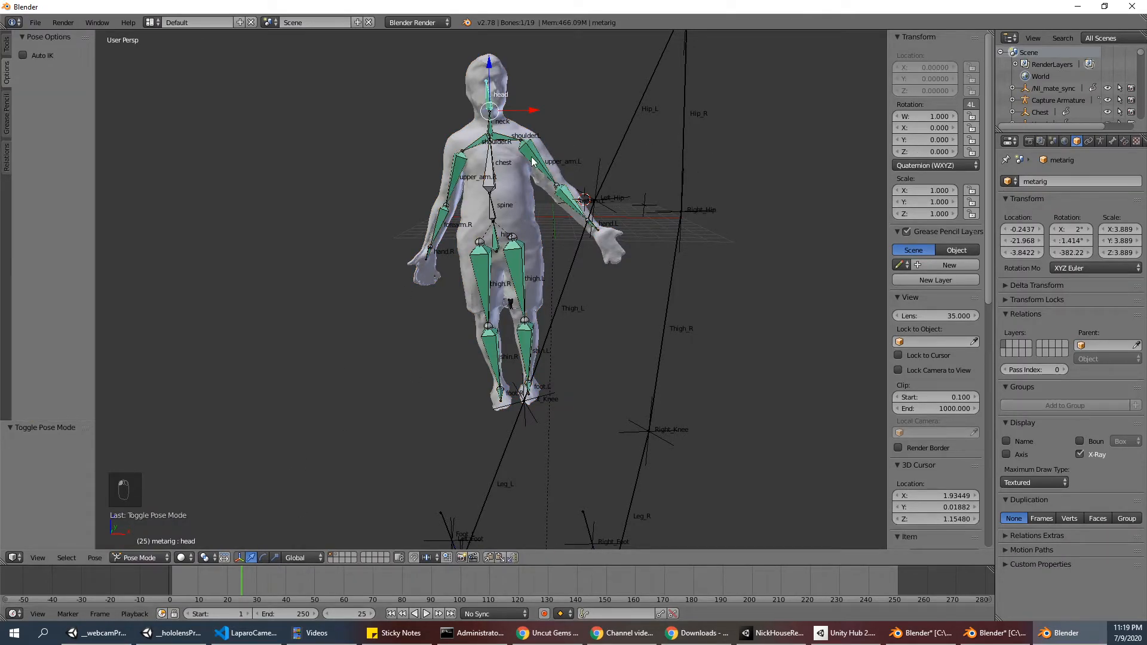
{"action": "left_click", "coordinate": [1101, 140]}
{"action": "middle_click_drag", "start_coordinate": [650, 253], "coordinate": [512, 212]}
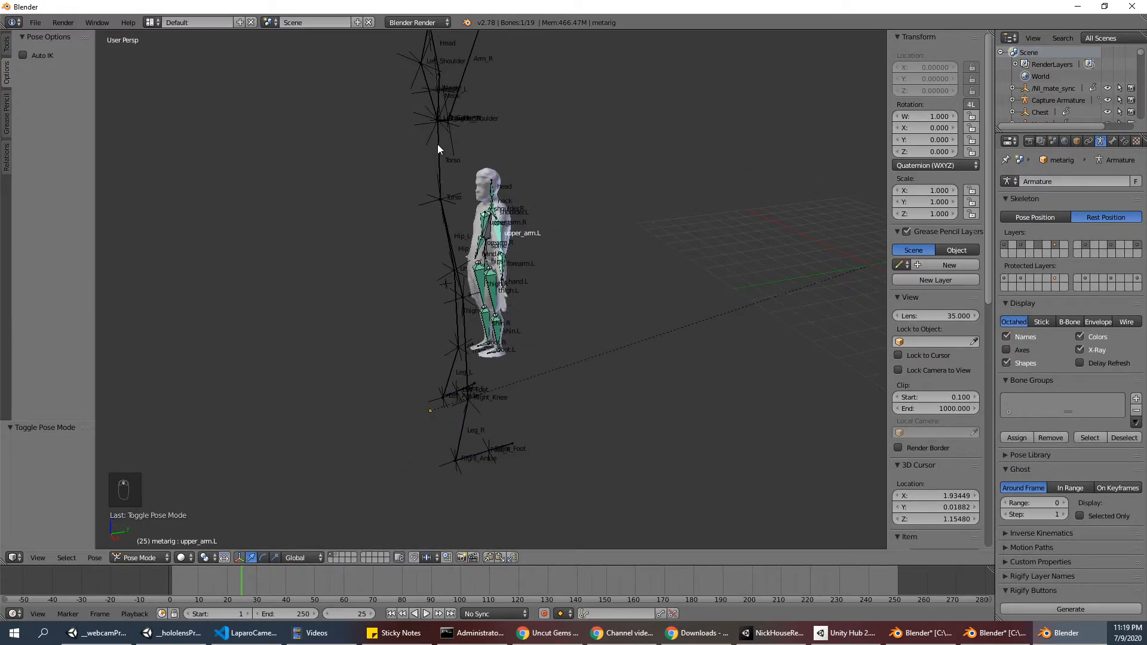
{"action": "middle_click_drag", "start_coordinate": [436, 145], "coordinate": [568, 182]}
{"action": "left_click", "coordinate": [1031, 218]}
Scrub the timeline to frame 66 to play the captured motion on the body mesh
{"action": "middle_click_drag", "start_coordinate": [773, 245], "coordinate": [601, 369]}
{"action": "key", "text": "KP_Decimal"}
{"action": "scroll", "coordinate": [587, 252], "scroll_direction": "down", "scroll_amount": 3}
{"action": "scroll", "coordinate": [558, 287], "scroll_direction": "up", "scroll_amount": 2}
{"action": "scroll", "coordinate": [561, 298], "scroll_direction": "down", "scroll_amount": 2}
{"action": "left_click_drag", "start_coordinate": [222, 591], "coordinate": [362, 599]}
Examine how the arms and torso deform against the capture skeleton, and scrub back to frame 20
{"action": "middle_click_drag", "start_coordinate": [712, 356], "coordinate": [699, 392]}
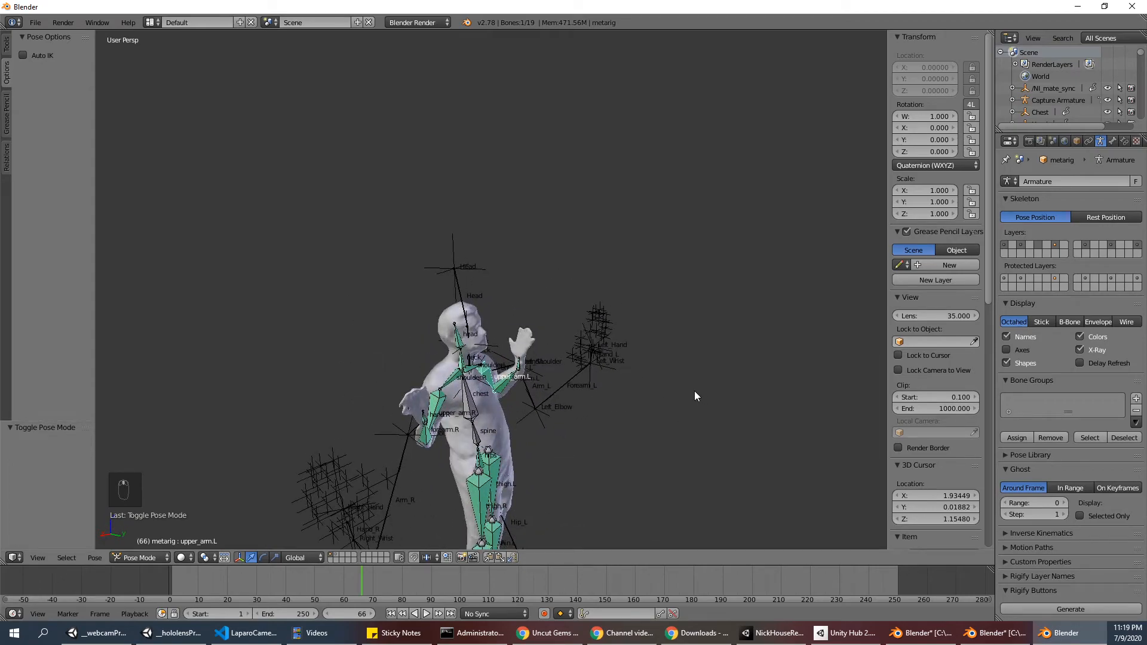
{"action": "key", "text": "KP_Decimal"}
{"action": "scroll", "coordinate": [698, 369], "scroll_direction": "down", "scroll_amount": 6}
{"action": "mouse_move", "coordinate": [675, 375]}
{"action": "middle_mouse_down"}
{"action": "mouse_move", "coordinate": [630, 374]}
{"action": "mouse_move", "coordinate": [648, 384]}
{"action": "mouse_move", "coordinate": [666, 361]}
{"action": "middle_mouse_up"}
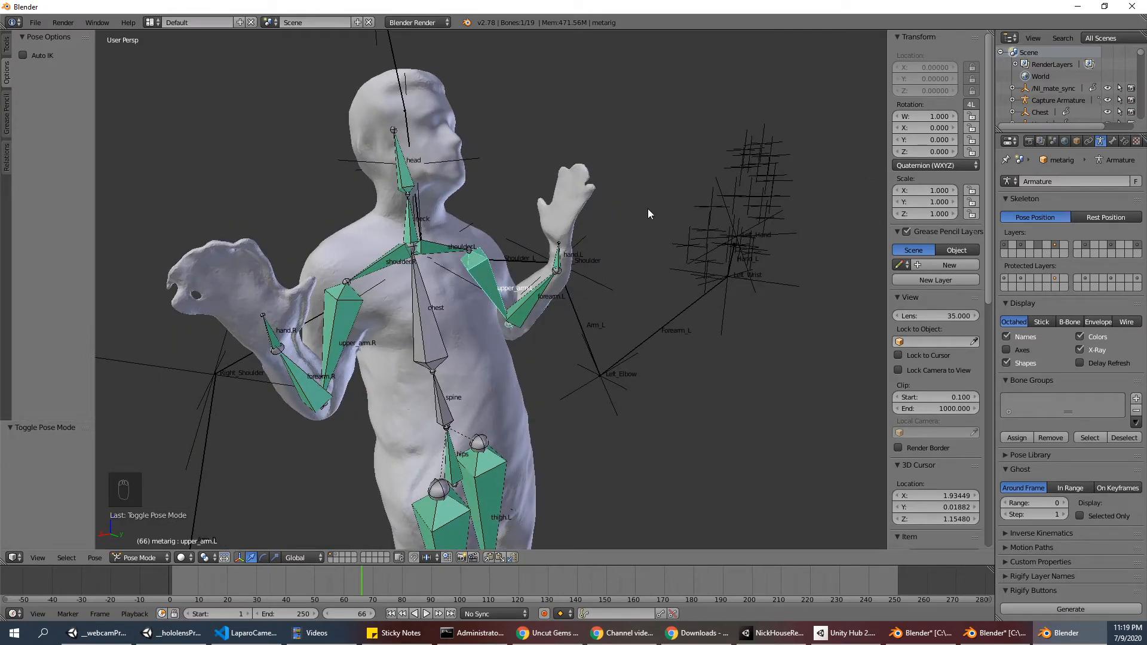
{"action": "middle_click_drag", "start_coordinate": [645, 217], "coordinate": [611, 242]}
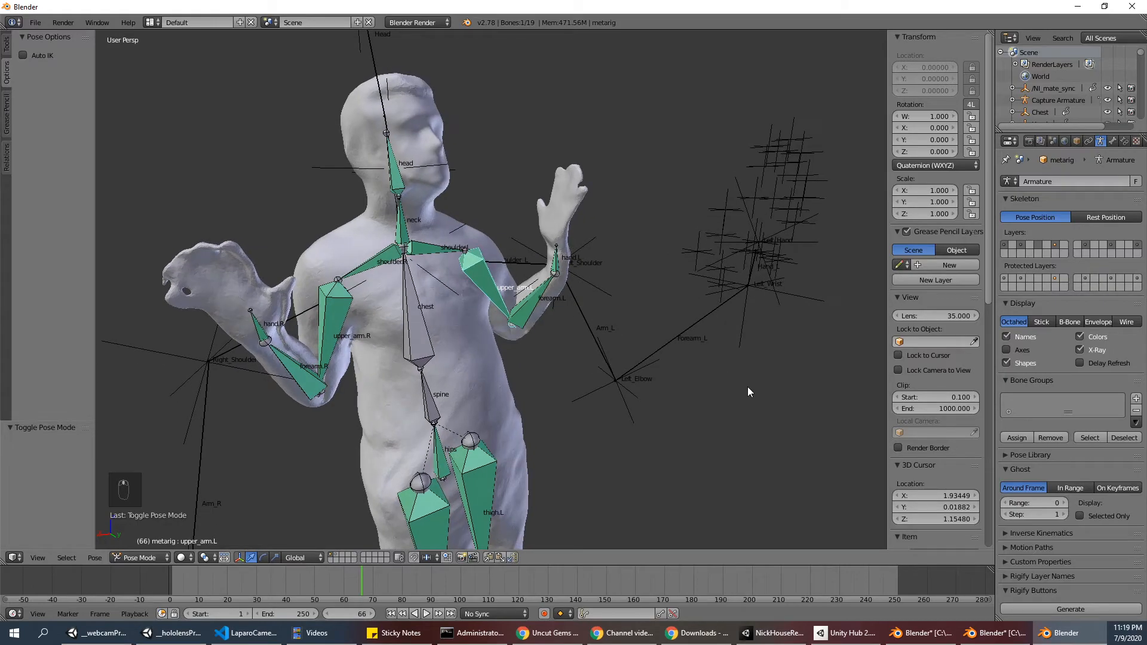
{"action": "middle_click_drag", "start_coordinate": [697, 289], "coordinate": [630, 261]}
{"action": "scroll", "coordinate": [628, 251], "scroll_direction": "down", "scroll_amount": 3}
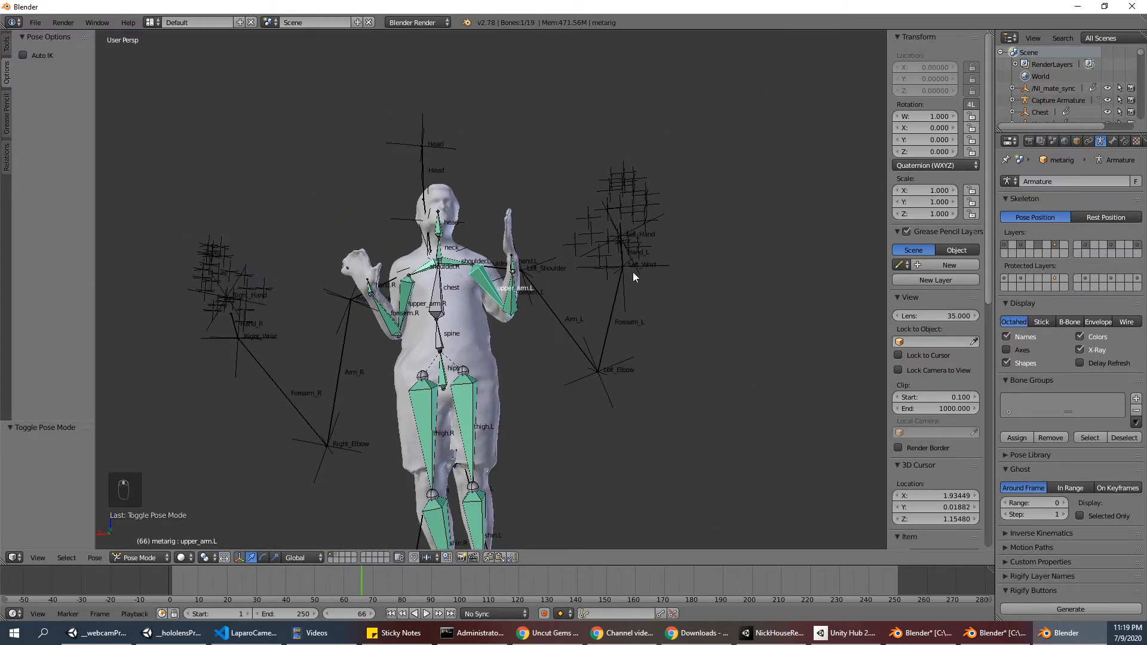
{"action": "scroll", "coordinate": [639, 304], "scroll_direction": "down", "scroll_amount": 2}
{"action": "mouse_move", "coordinate": [553, 346]}
{"action": "middle_mouse_down"}
{"action": "mouse_move", "coordinate": [569, 329]}
{"action": "mouse_move", "coordinate": [653, 314]}
{"action": "mouse_move", "coordinate": [603, 320]}
{"action": "mouse_move", "coordinate": [550, 352]}
{"action": "middle_mouse_up"}
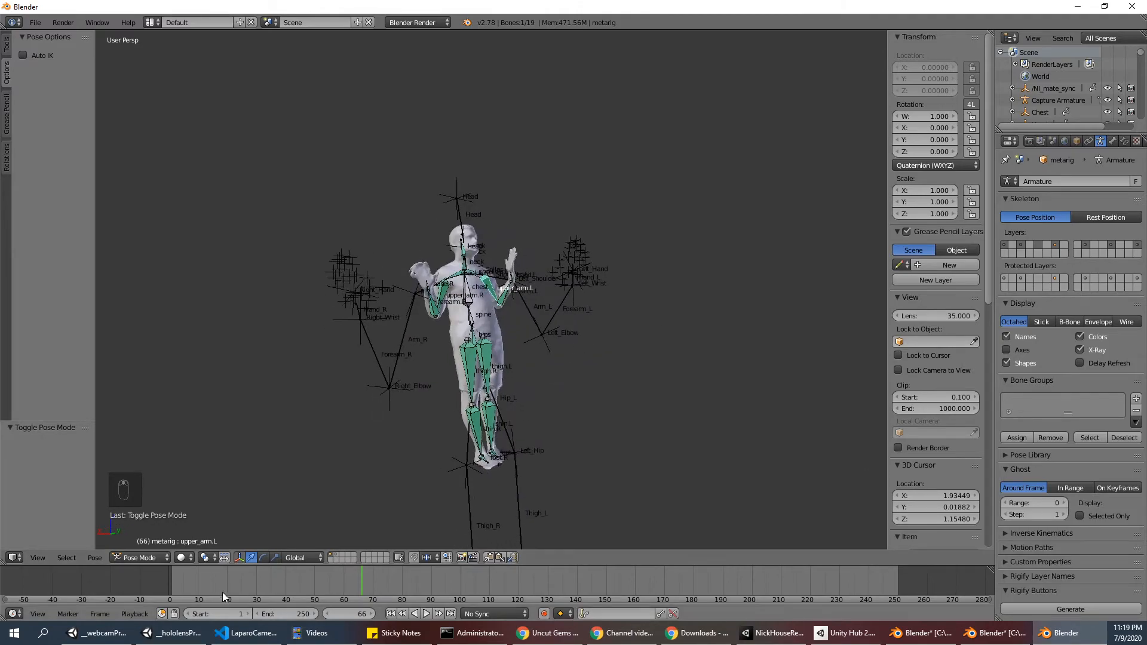
{"action": "left_click_drag", "start_coordinate": [390, 582], "coordinate": [227, 580]}
Save the scene as kinecttutorial.blend in the NickHouseRecUnity project's Assets folder
{"action": "left_click", "coordinate": [36, 22]}
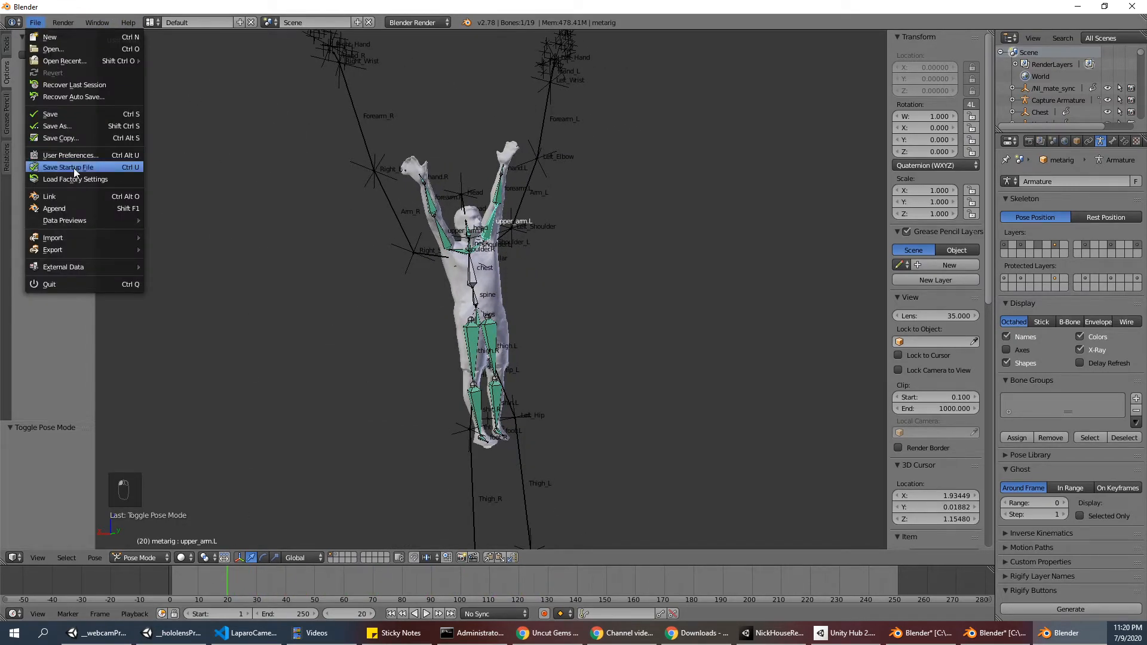
{"action": "left_click", "coordinate": [63, 121]}
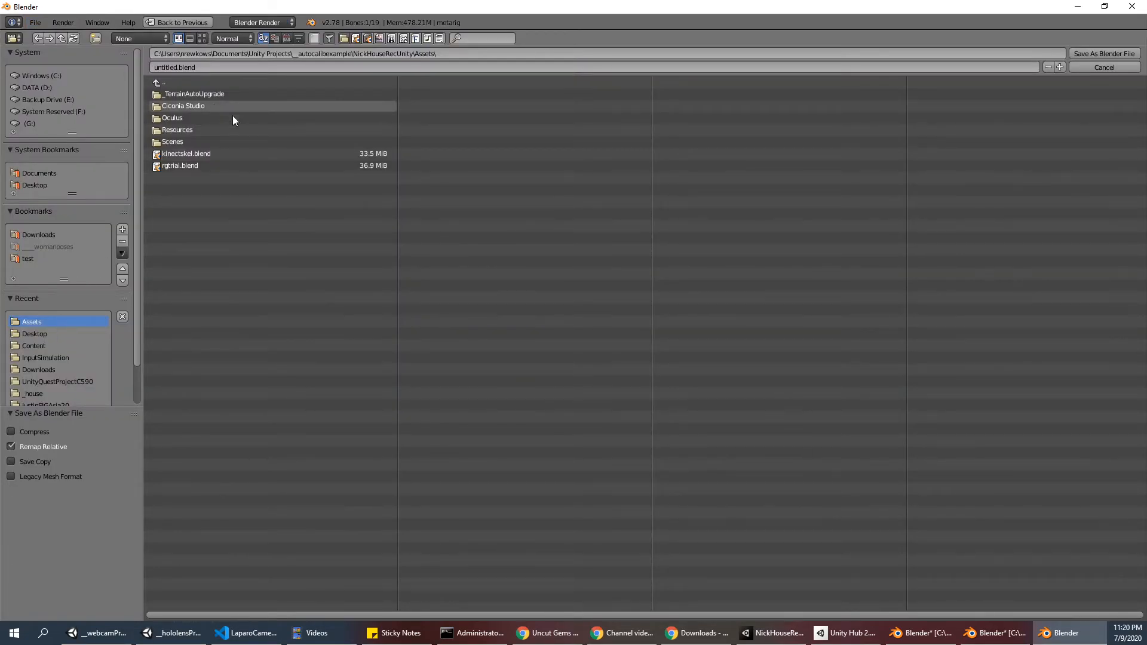
{"action": "left_click", "coordinate": [200, 67]}
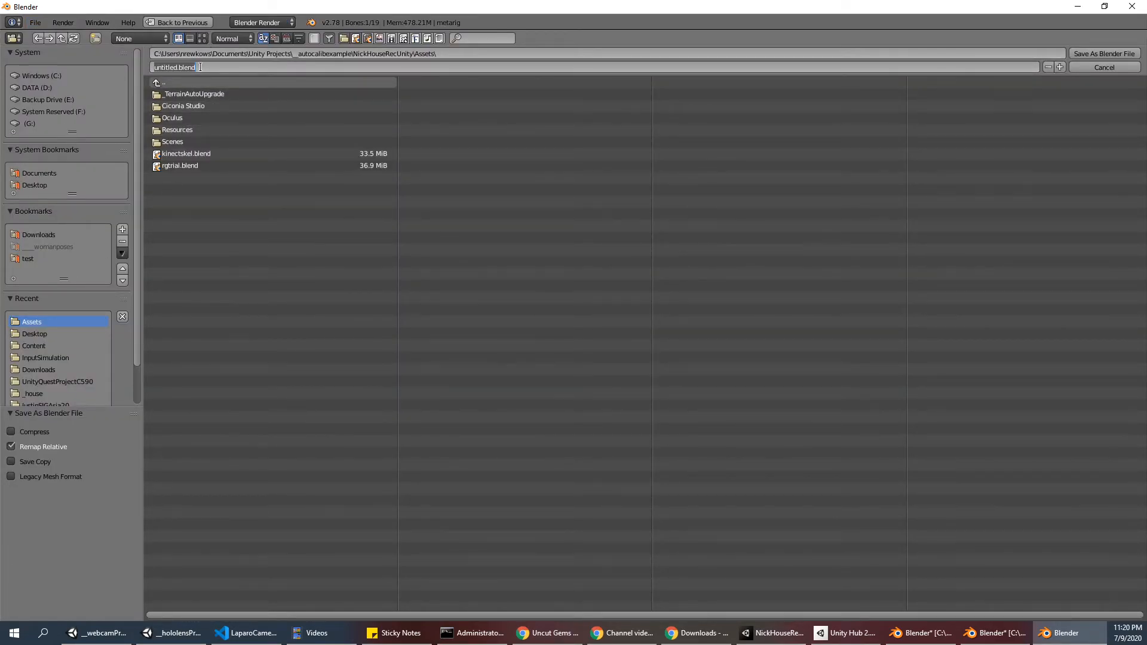
{"action": "type", "text": "kinecttutoria"}
{"action": "key", "text": "Return"}
{"action": "left_click", "coordinate": [1115, 53]}
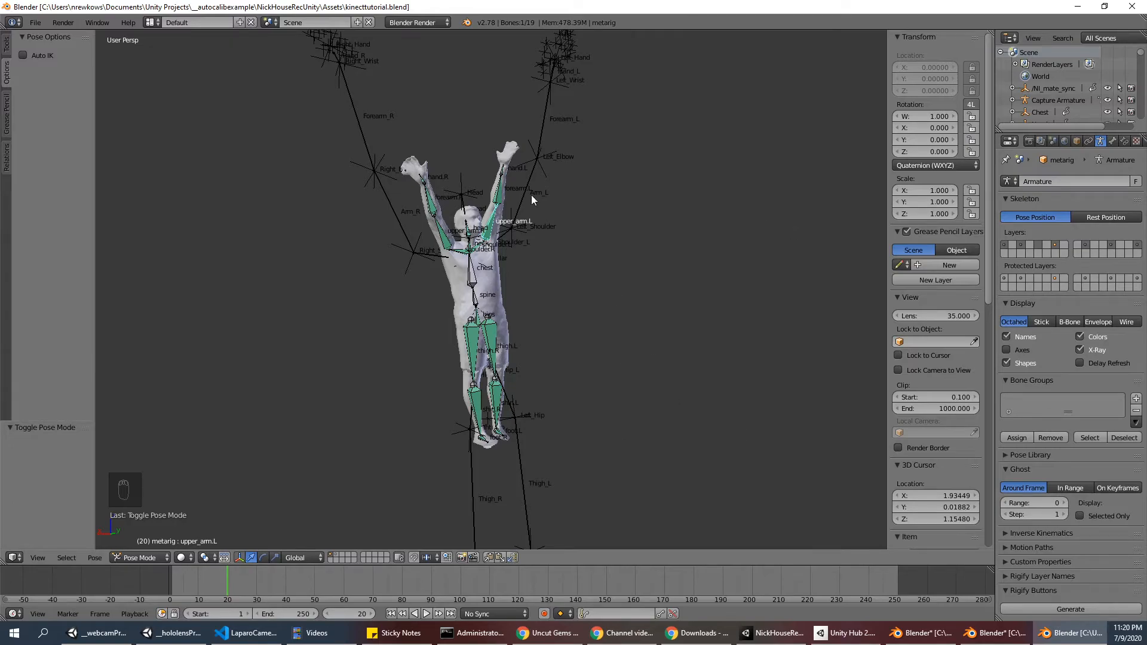
Switch to Unity and locate the imported kinecttutorial model among the project assets, checking its contents
{"action": "left_click", "coordinate": [768, 632]}
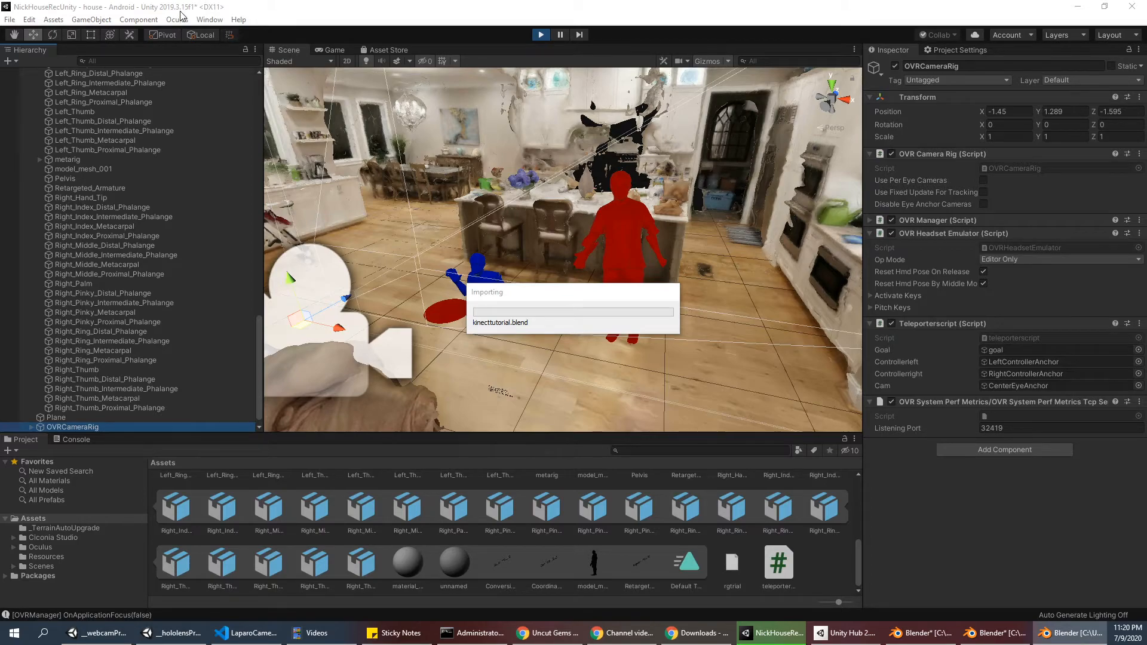
{"action": "scroll", "coordinate": [650, 541], "scroll_direction": "up", "scroll_amount": 5}
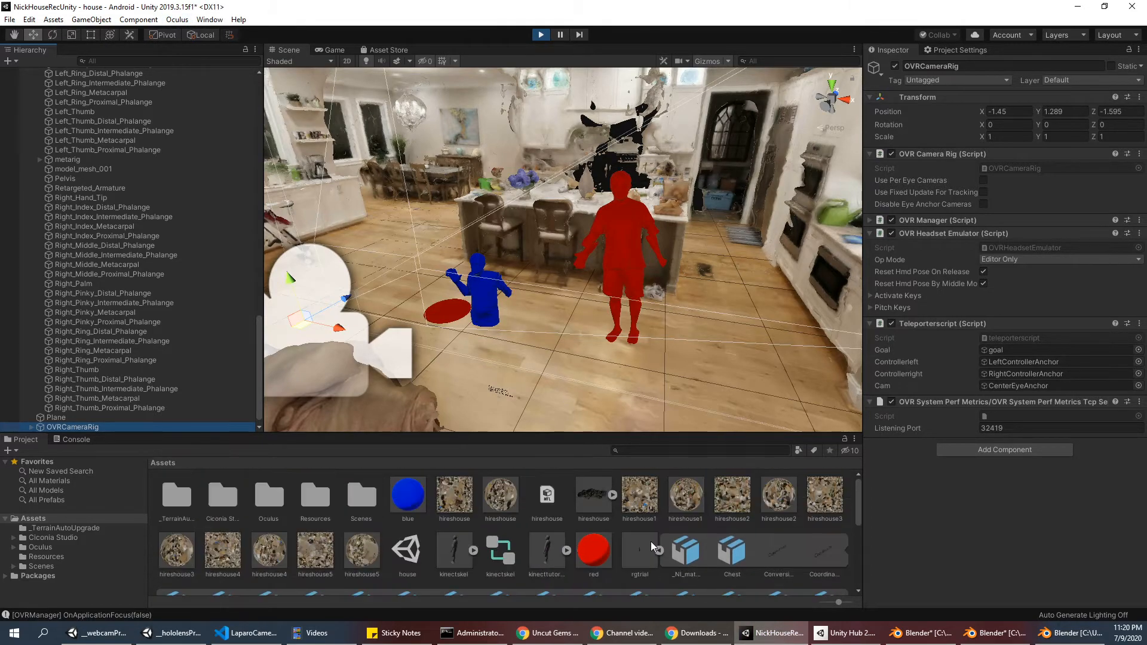
{"action": "left_click", "coordinate": [567, 551]}
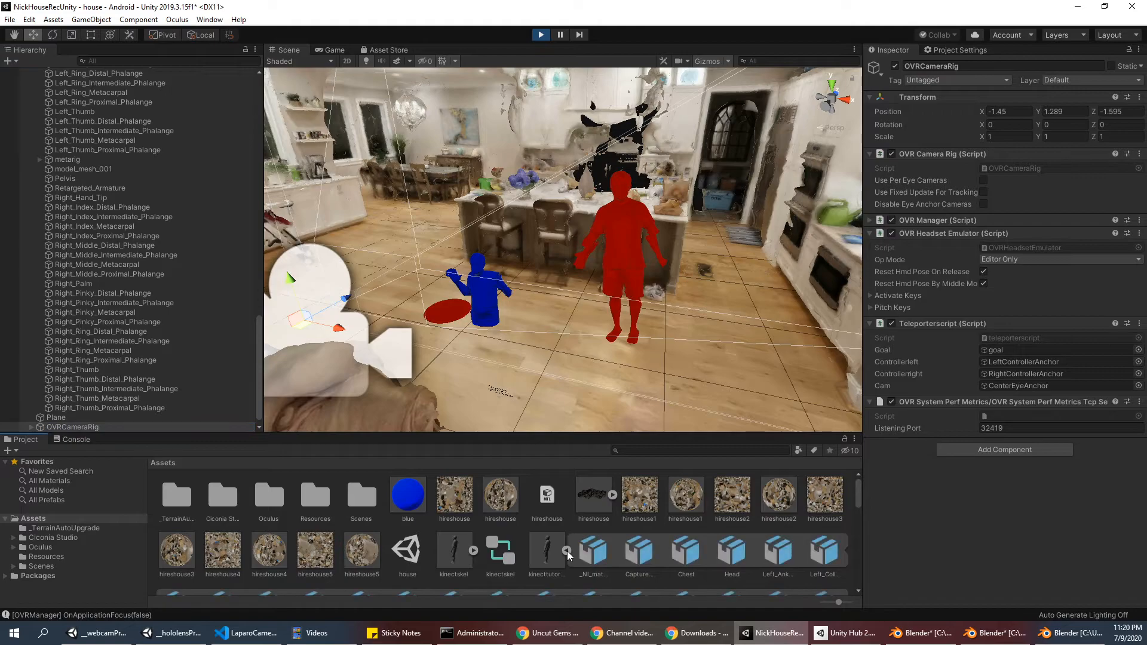
{"action": "left_click", "coordinate": [566, 552]}
{"action": "scroll", "coordinate": [561, 554], "scroll_direction": "down", "scroll_amount": 1}
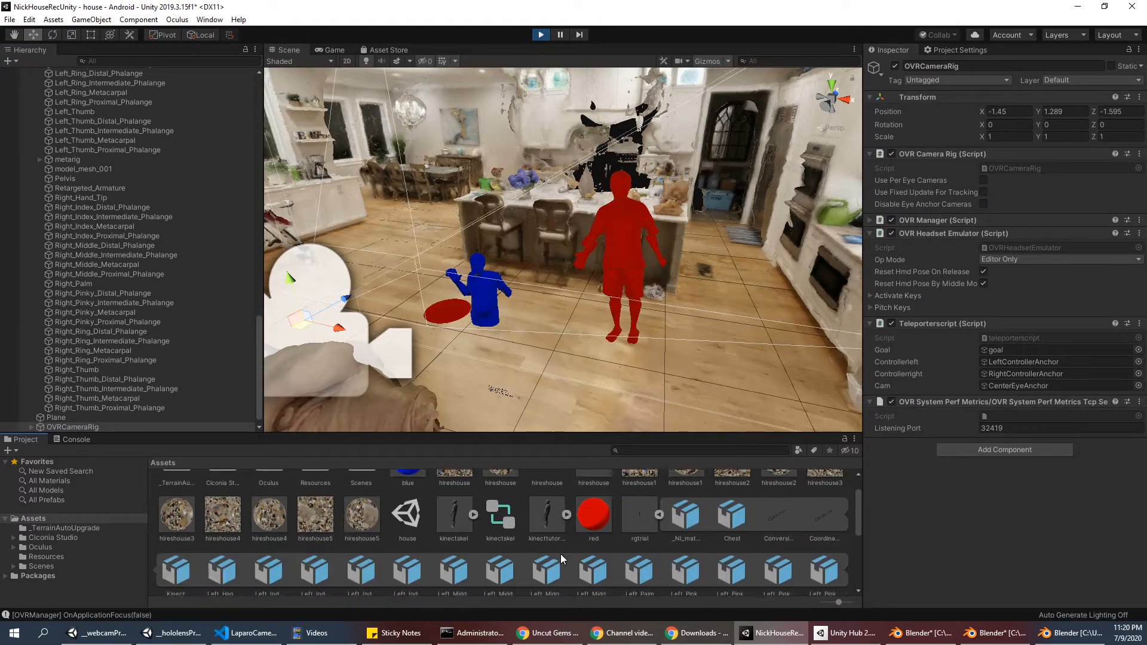
{"action": "scroll", "coordinate": [573, 546], "scroll_direction": "up", "scroll_amount": 1}
{"action": "scroll", "coordinate": [657, 515], "scroll_direction": "up", "scroll_amount": 1}
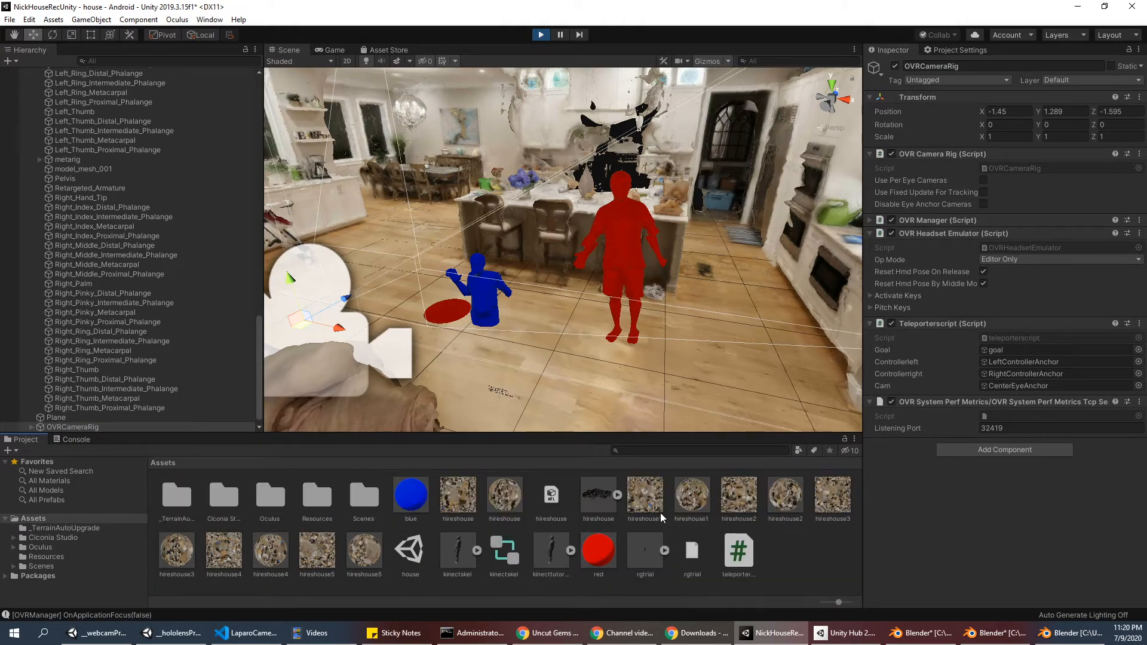
Place the kinecttutorial model in the kitchen scene and set its scale to 0.2 on X, Y and Z
{"action": "left_click", "coordinate": [558, 562]}
{"action": "left_click_drag", "start_coordinate": [557, 562], "coordinate": [558, 367]}
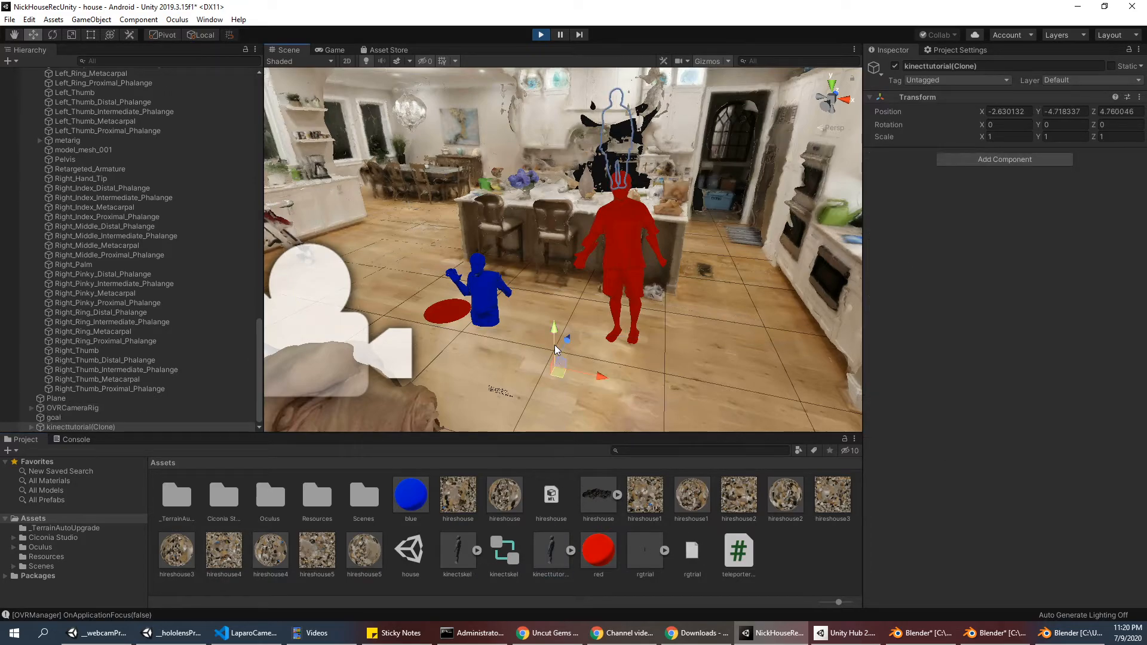
{"action": "middle_click_drag", "start_coordinate": [608, 289], "coordinate": [583, 282]}
{"action": "left_click", "coordinate": [995, 137]}
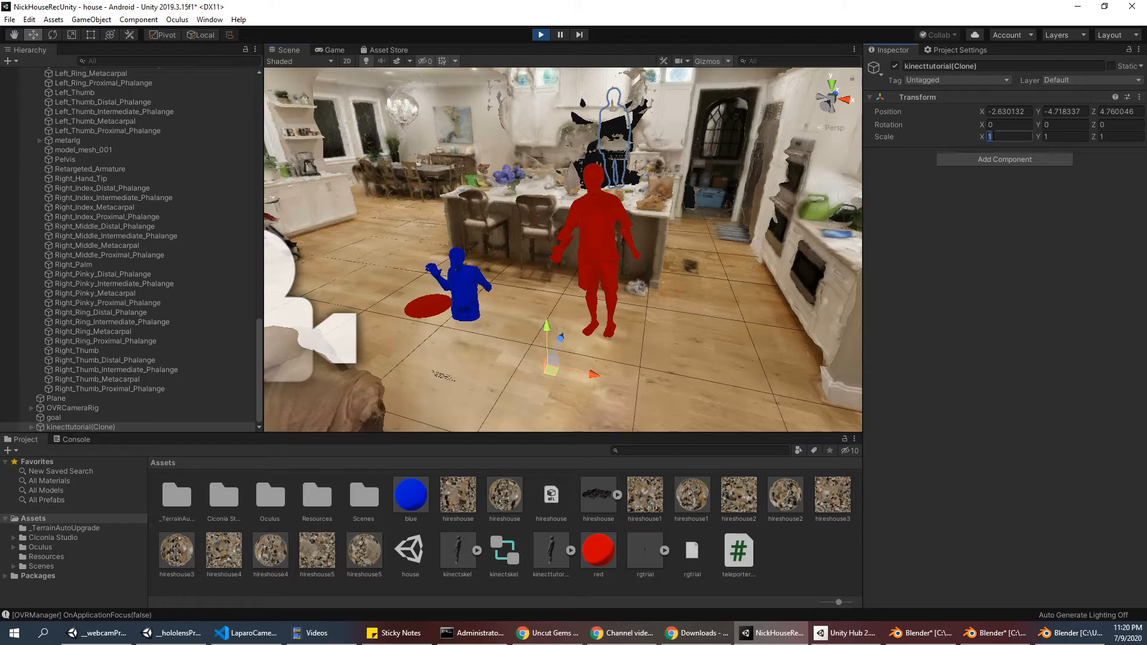
{"action": "type", "text": "0.2"}
{"action": "key", "text": "Tab"}
{"action": "type", "text": "0.2"}
{"action": "key", "text": "Tab"}
{"action": "type", "text": "0.2"}
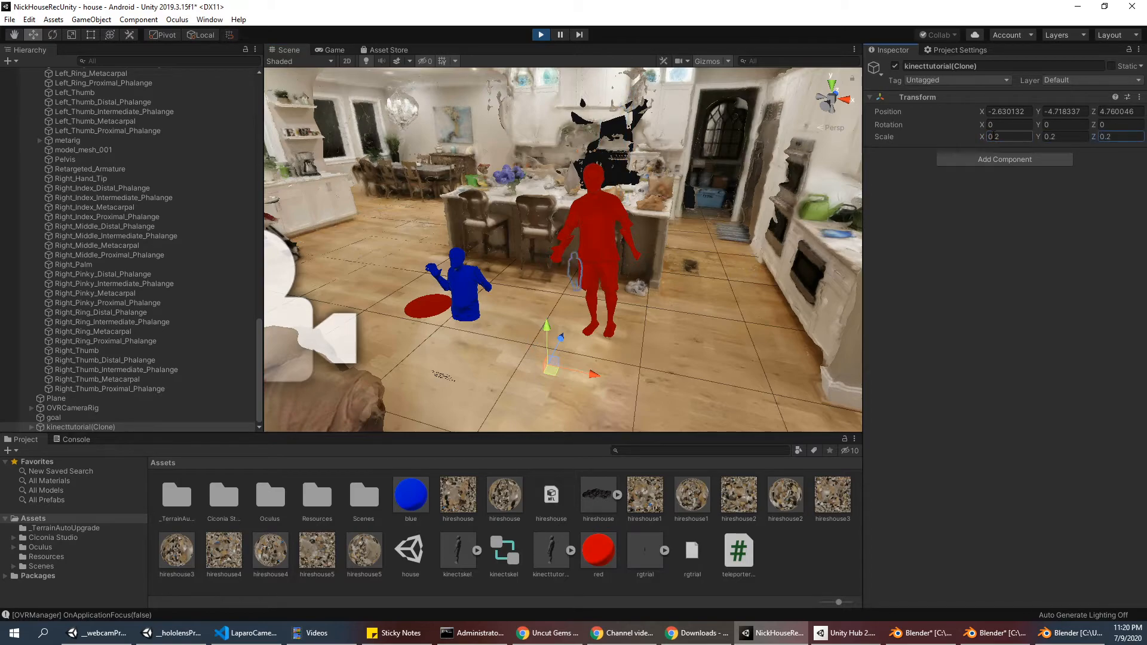
Set the kinecttutorial(Clone) position to 0 on X, Y and Z
{"action": "middle_click_drag", "start_coordinate": [562, 265], "coordinate": [551, 230]}
{"action": "left_click", "coordinate": [1010, 111]}
{"action": "type", "text": "0"}
{"action": "key", "text": "Tab"}
{"action": "type", "text": "0"}
{"action": "key", "text": "Tab"}
{"action": "type", "text": "-0.915"}
{"action": "key", "text": "Return"}
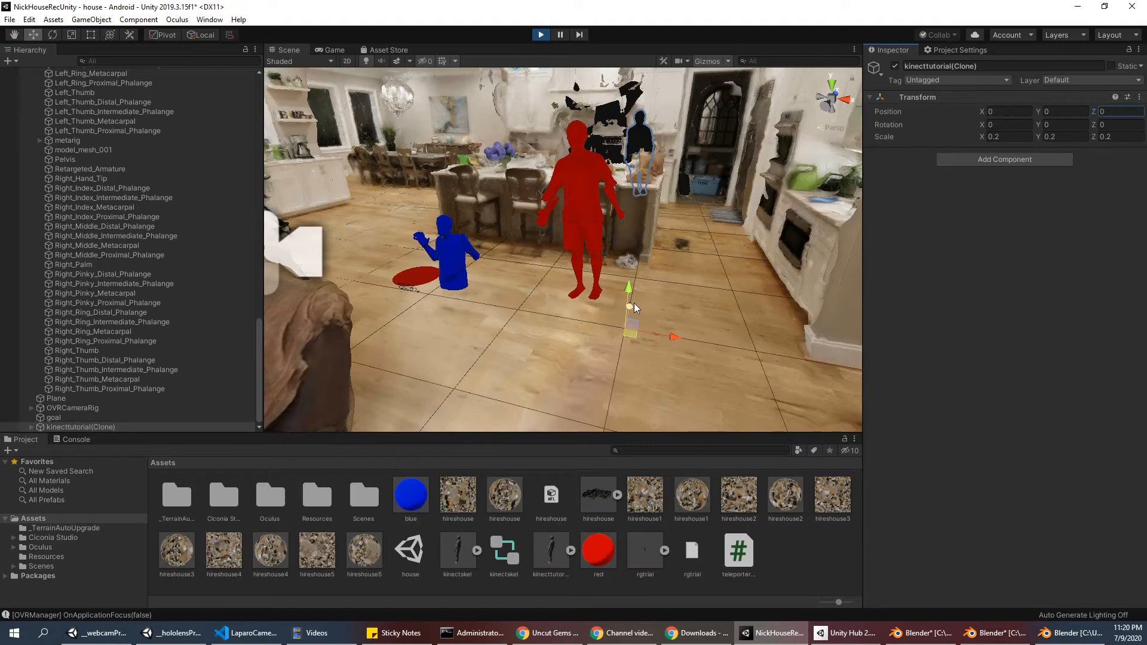
Move the kinecttutorial figure along the Z axis to about -4.805, in front of the kitchen island
{"action": "left_click_drag", "start_coordinate": [611, 374], "coordinate": [605, 395]}
{"action": "scroll", "coordinate": [601, 328], "scroll_direction": "down", "scroll_amount": 6}
{"action": "middle_click_drag", "start_coordinate": [601, 328], "coordinate": [495, 308]}
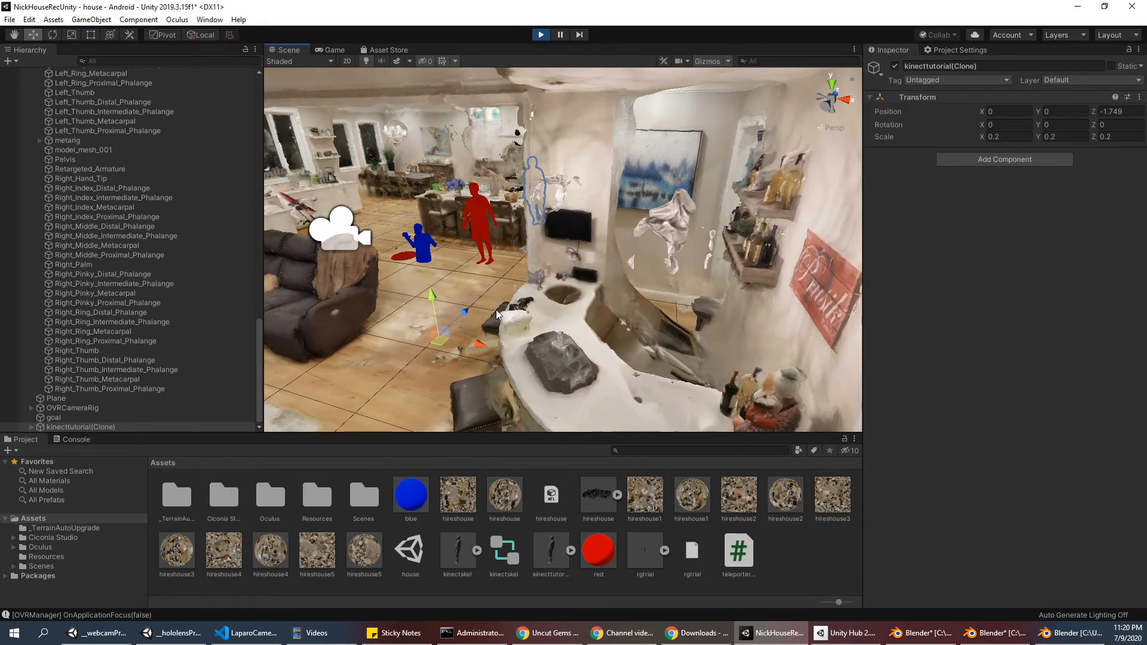
{"action": "left_click_drag", "start_coordinate": [469, 313], "coordinate": [335, 415]}
{"action": "right_click_drag", "start_coordinate": [544, 284], "coordinate": [478, 307]}
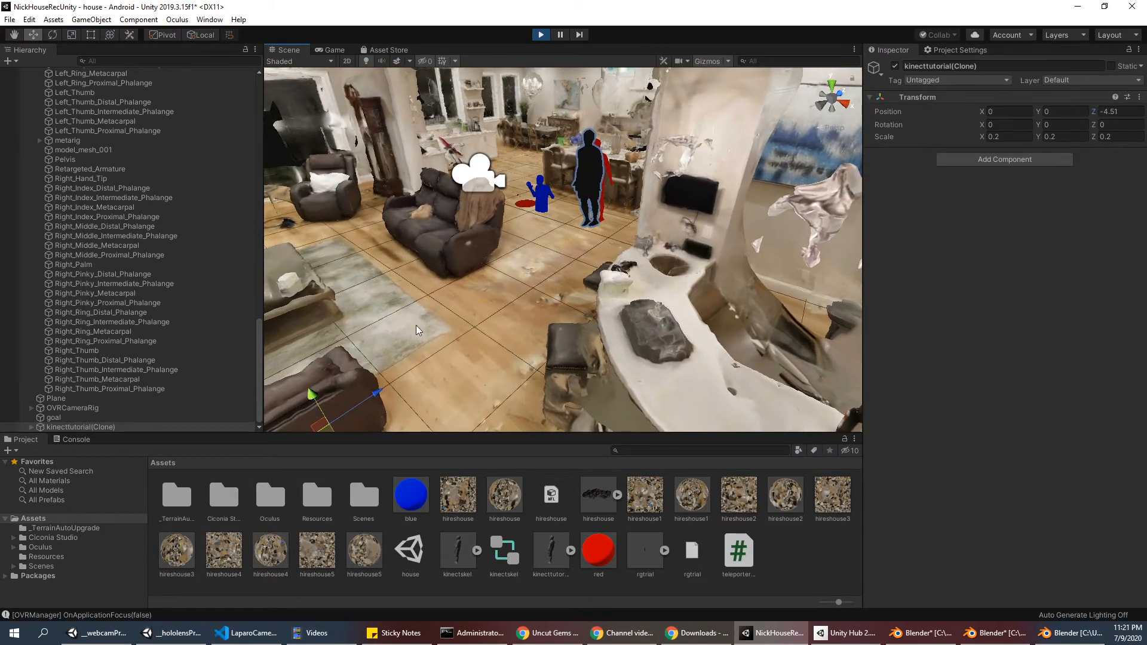
{"action": "left_click_drag", "start_coordinate": [377, 396], "coordinate": [338, 416]}
{"action": "scroll", "coordinate": [461, 303], "scroll_direction": "down", "scroll_amount": 4}
{"action": "middle_click_drag", "start_coordinate": [461, 302], "coordinate": [661, 246]}
{"action": "scroll", "coordinate": [660, 247], "scroll_direction": "up", "scroll_amount": 2}
{"action": "right_click_drag", "start_coordinate": [660, 247], "coordinate": [717, 261]}
Shift the kinecttutorial figure to about 0.706 on X and lower it to about -0.296 on Y
{"action": "left_click_drag", "start_coordinate": [647, 321], "coordinate": [719, 336]}
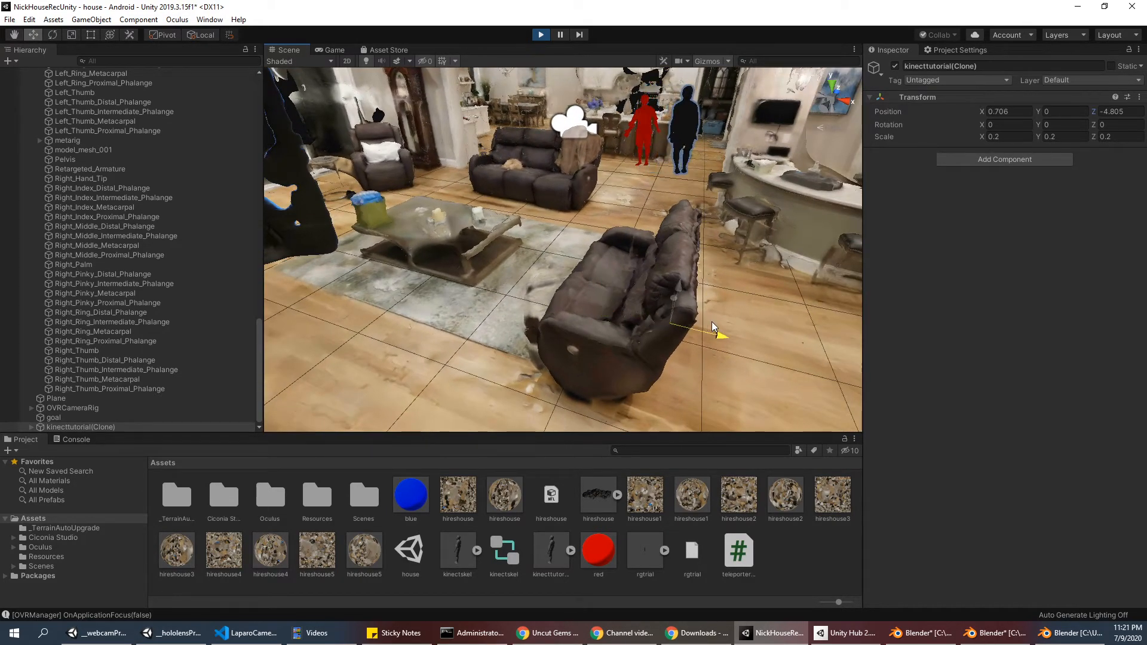
{"action": "right_click_drag", "start_coordinate": [722, 263], "coordinate": [765, 196]}
{"action": "scroll", "coordinate": [765, 196], "scroll_direction": "up", "scroll_amount": 7}
{"action": "middle_click_drag", "start_coordinate": [765, 196], "coordinate": [674, 209]}
{"action": "scroll", "coordinate": [657, 239], "scroll_direction": "down", "scroll_amount": 7}
{"action": "middle_click_drag", "start_coordinate": [640, 261], "coordinate": [671, 264]}
{"action": "scroll", "coordinate": [687, 275], "scroll_direction": "up", "scroll_amount": 2}
{"action": "mouse_move", "coordinate": [700, 308]}
{"action": "left_mouse_down"}
{"action": "mouse_move", "coordinate": [693, 372]}
{"action": "mouse_move", "coordinate": [691, 338]}
{"action": "left_mouse_up"}
Assign the blue material to the kinecttutorial body mesh standing beside the red figure
{"action": "middle_click_drag", "start_coordinate": [574, 263], "coordinate": [540, 392]}
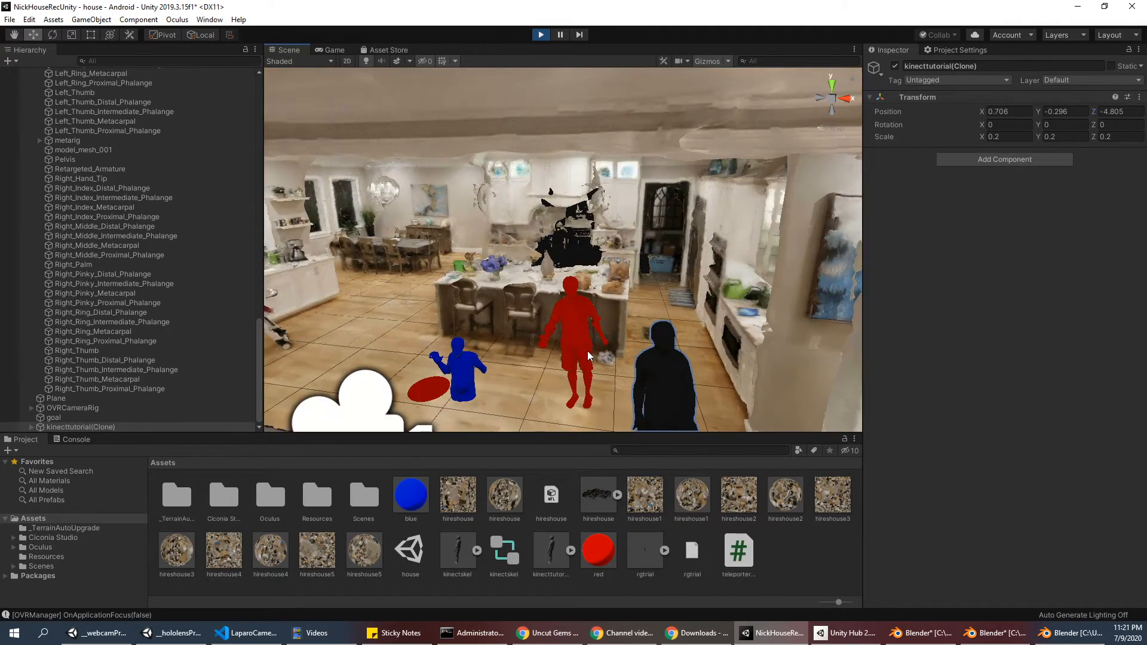
{"action": "left_click_drag", "start_coordinate": [411, 495], "coordinate": [645, 311]}
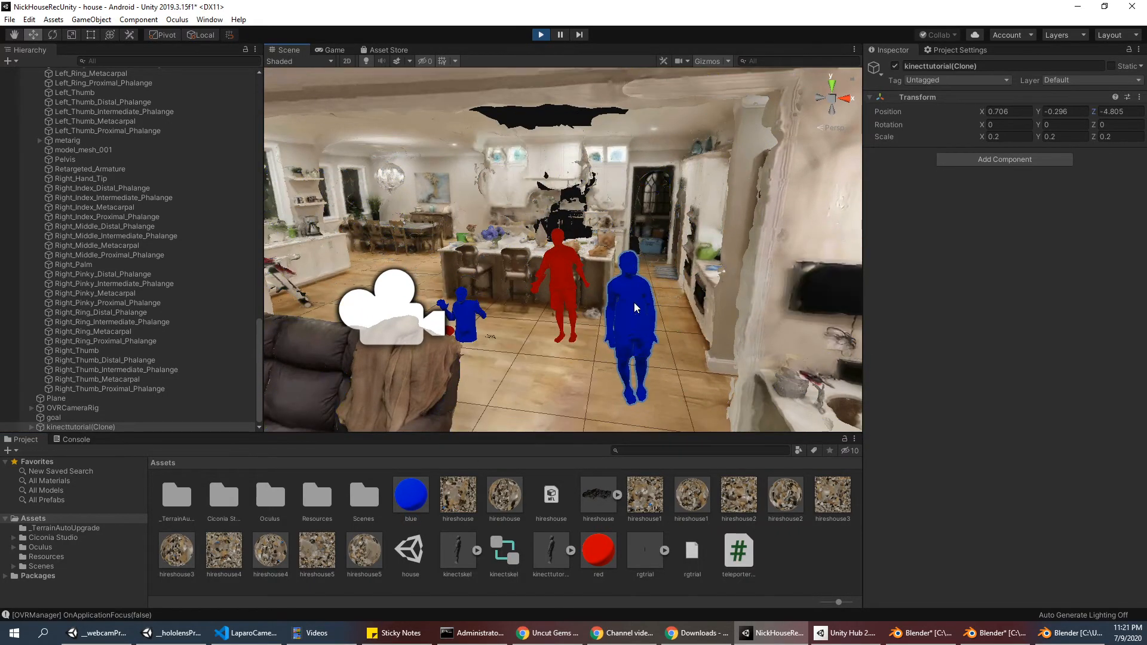
{"action": "right_click_drag", "start_coordinate": [639, 211], "coordinate": [651, 230]}
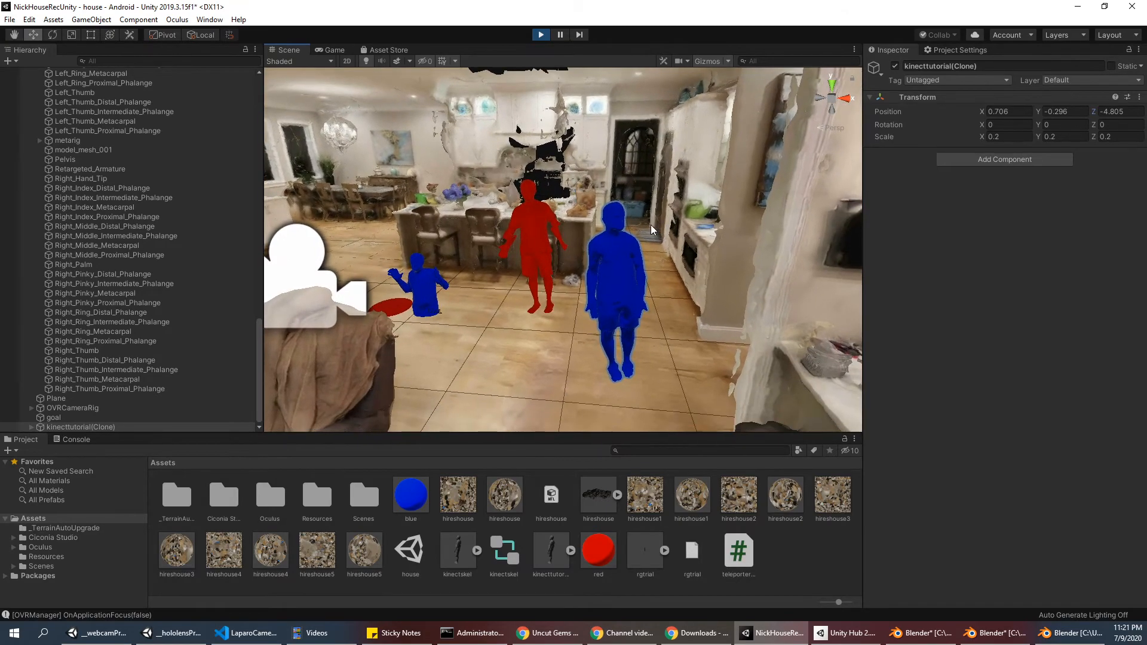
Move the kinecttutorial(Clone) figure along the Z axis to about -3.766
{"action": "right_click_drag", "start_coordinate": [634, 348], "coordinate": [669, 316]}
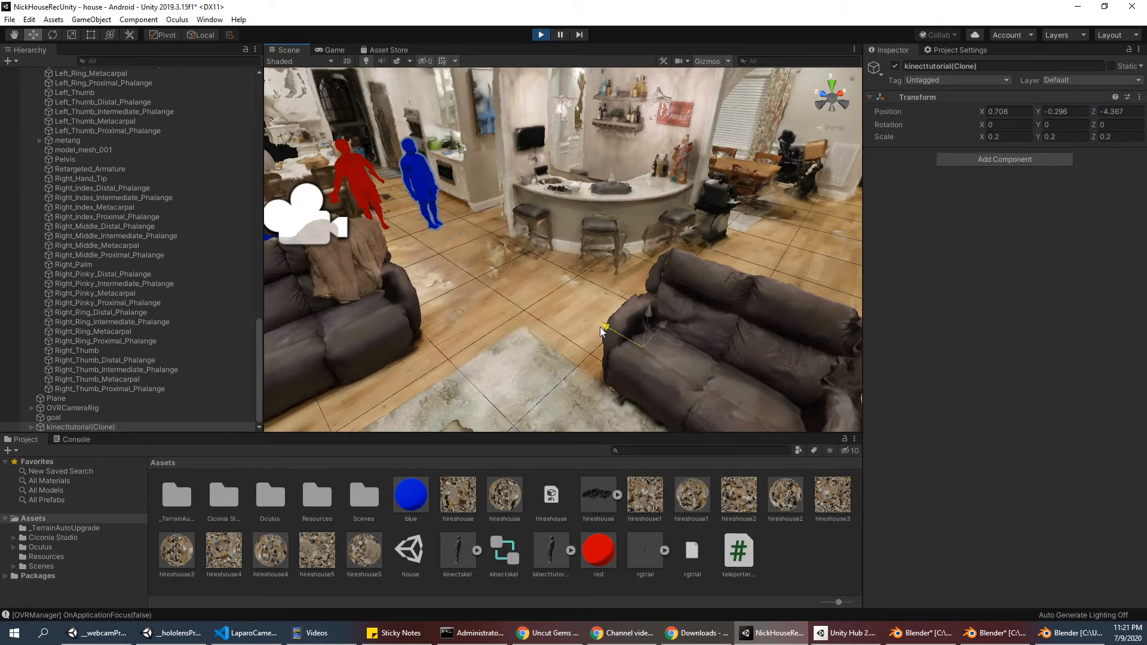
{"action": "left_click_drag", "start_coordinate": [547, 305], "coordinate": [564, 315]}
{"action": "right_click_drag", "start_coordinate": [600, 288], "coordinate": [581, 236]}
{"action": "scroll", "coordinate": [581, 212], "scroll_direction": "up", "scroll_amount": 5}
{"action": "middle_click_drag", "start_coordinate": [583, 216], "coordinate": [704, 279]}
{"action": "scroll", "coordinate": [705, 279], "scroll_direction": "up", "scroll_amount": 4}
{"action": "right_click_drag", "start_coordinate": [705, 279], "coordinate": [597, 272]}
{"action": "scroll", "coordinate": [601, 272], "scroll_direction": "down", "scroll_amount": 7}
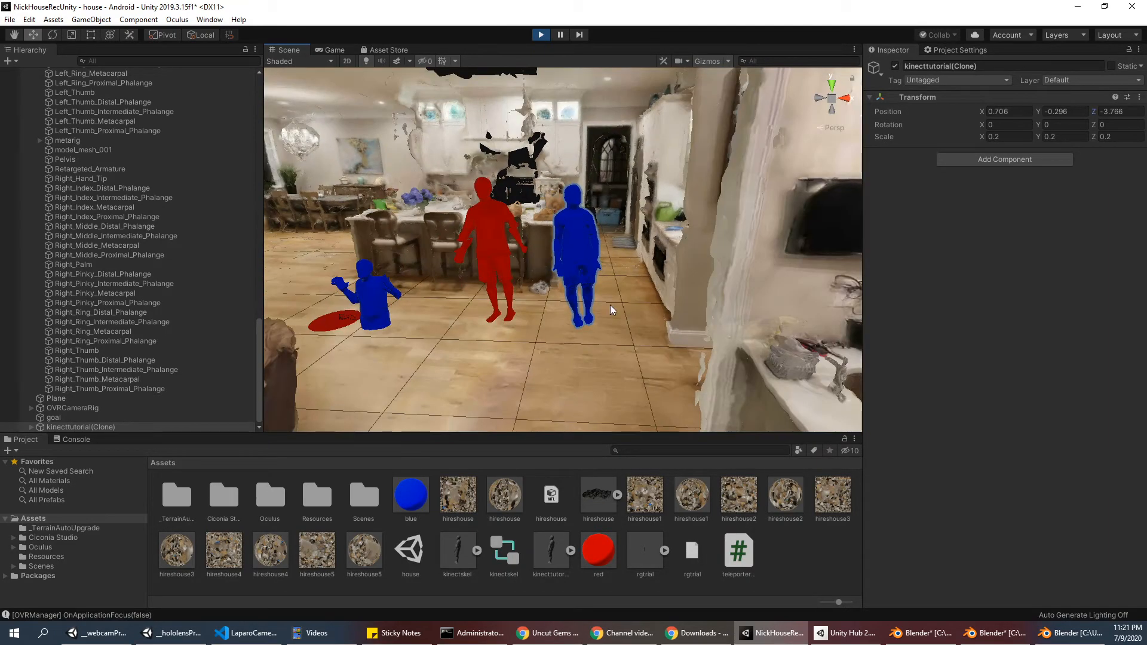
Show the project's Assets folder in File Explorer and duplicate the blue.mat material file
{"action": "left_click", "coordinate": [598, 561]}
{"action": "right_click", "coordinate": [596, 562]}
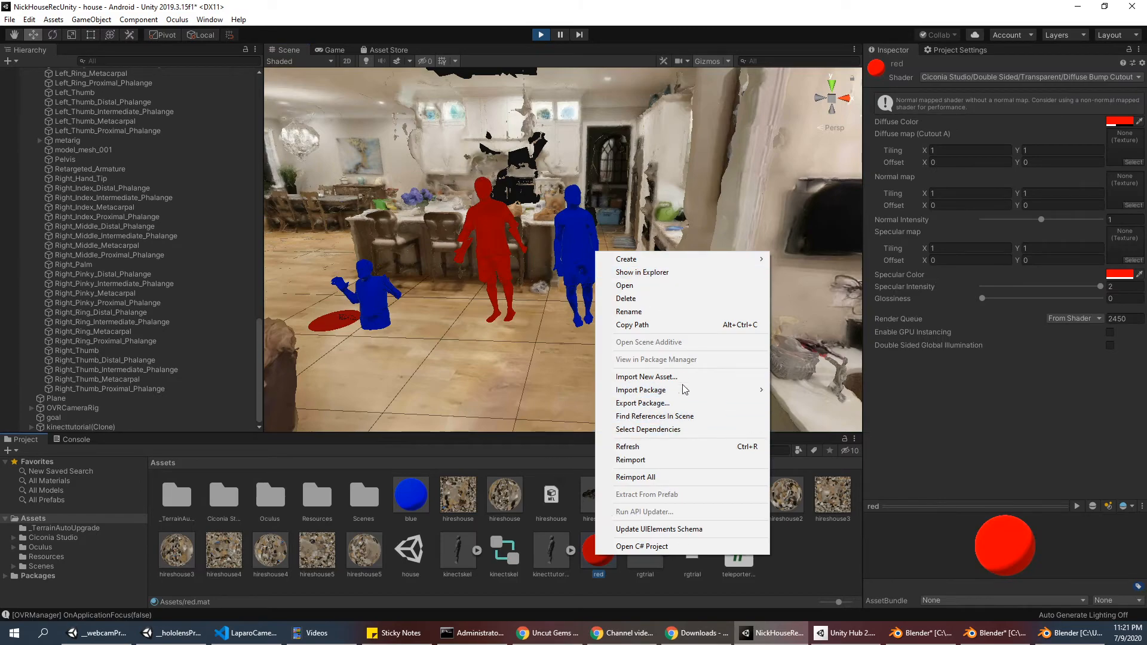
{"action": "left_click", "coordinate": [551, 516]}
{"action": "right_click", "coordinate": [597, 561]}
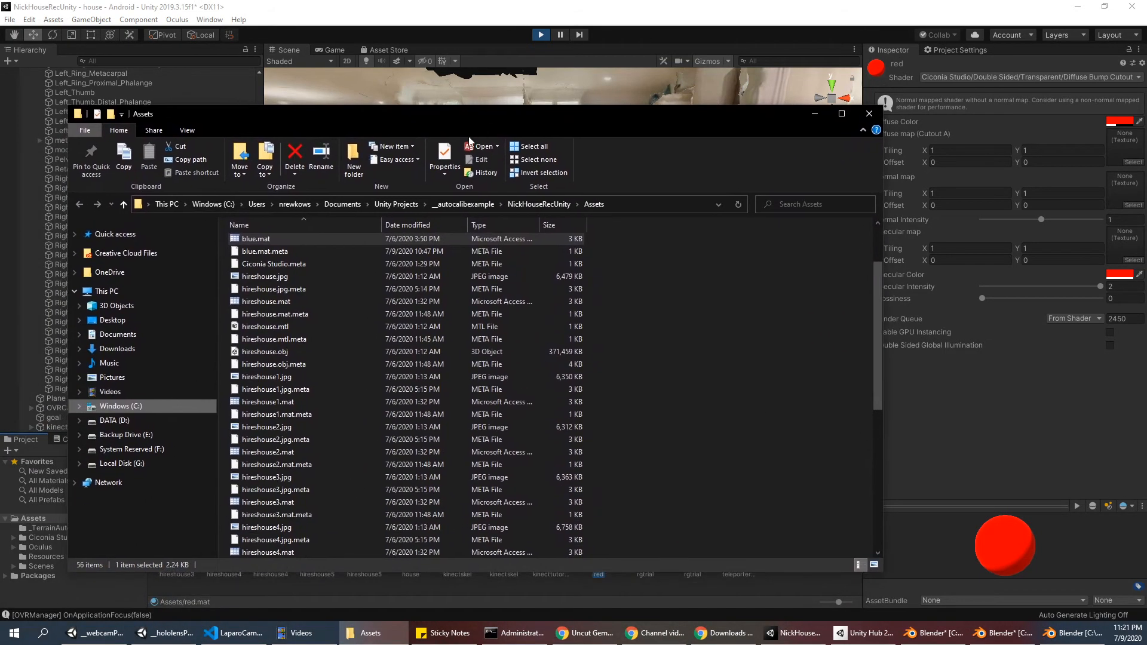
{"action": "scroll", "coordinate": [313, 350], "scroll_direction": "up", "scroll_amount": 6}
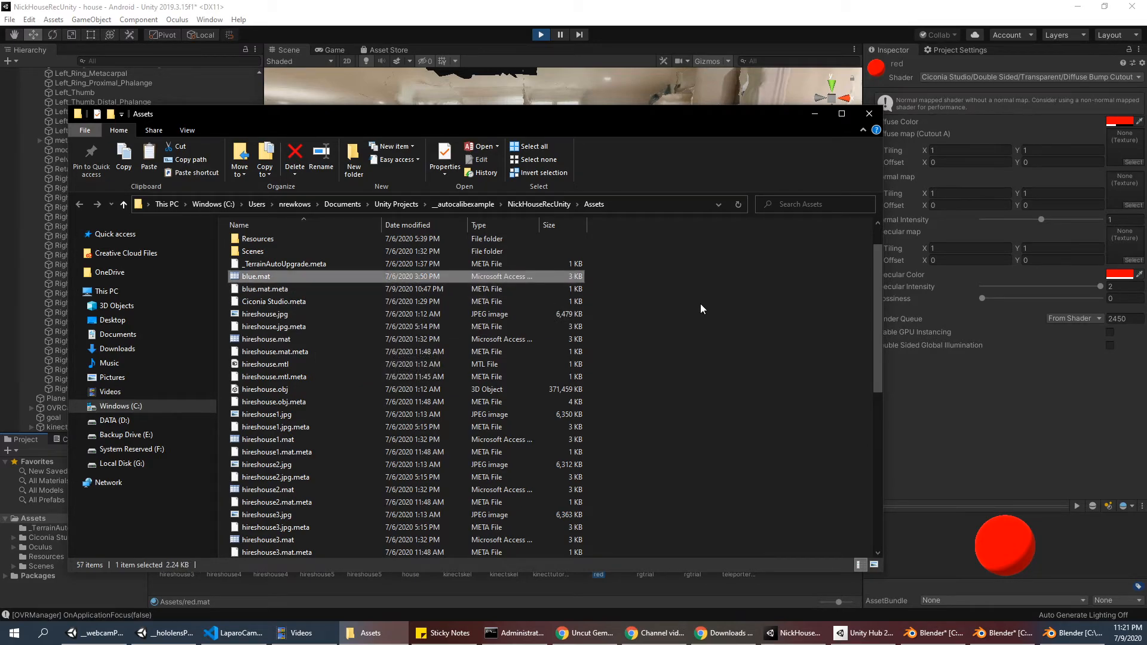
{"action": "scroll", "coordinate": [657, 313], "scroll_direction": "down", "scroll_amount": 10}
{"action": "scroll", "coordinate": [587, 459], "scroll_direction": "up", "scroll_amount": 10}
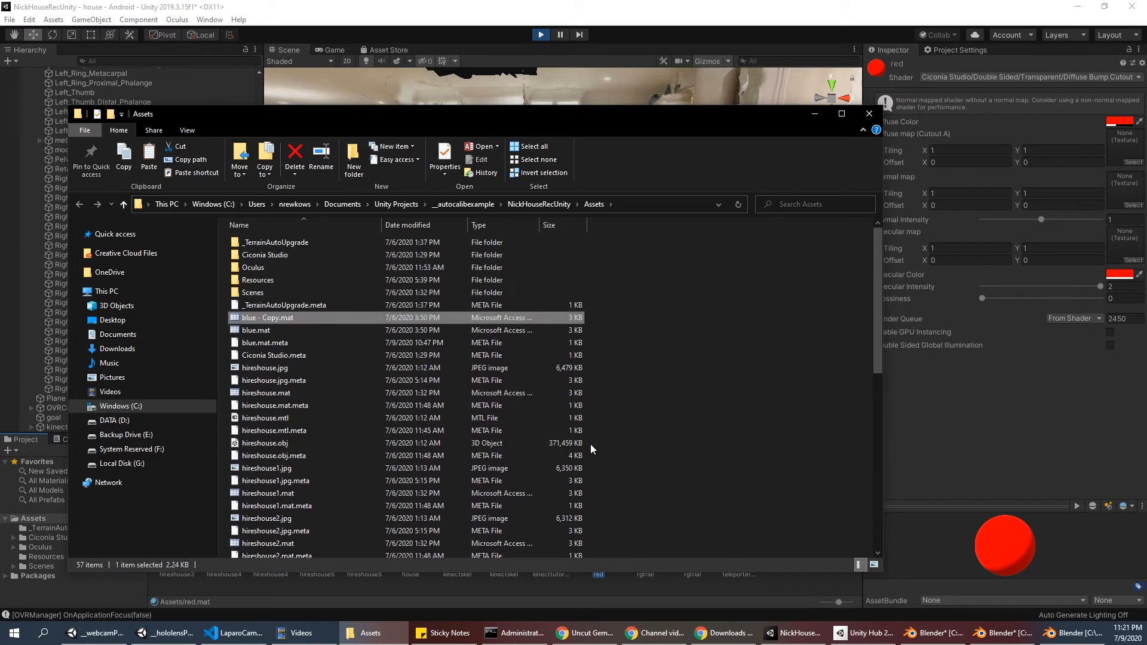
Rename the copied material file to green.mat and switch back to Unity
{"action": "left_click", "coordinate": [272, 318]}
{"action": "type", "text": "gre"}
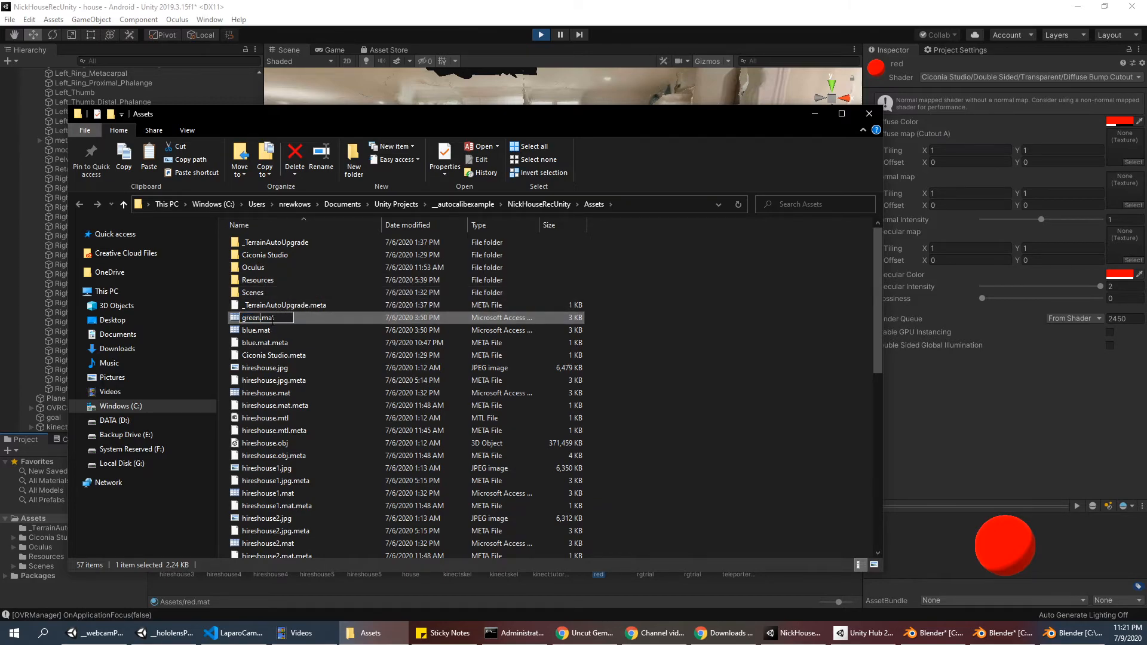
{"action": "type", "text": "en"}
{"action": "key", "text": "Return"}
{"action": "left_click", "coordinate": [481, 17]}
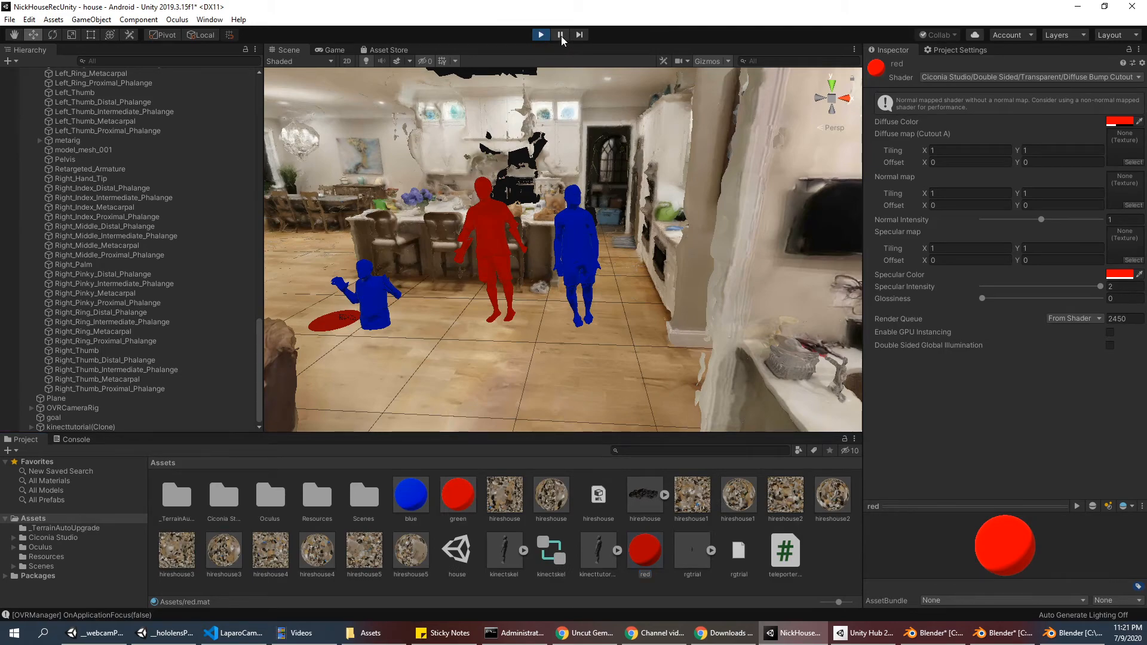
Exit Play mode so the house scene can be edited
{"action": "left_click", "coordinate": [238, 19]}
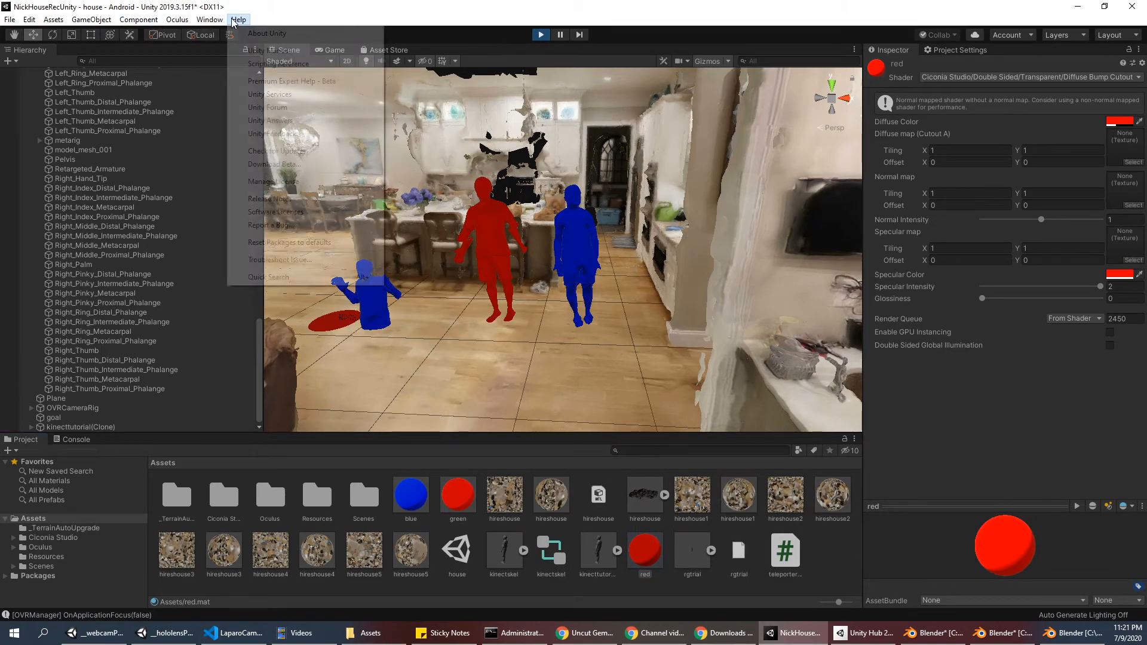
{"action": "left_click", "coordinate": [541, 34]}
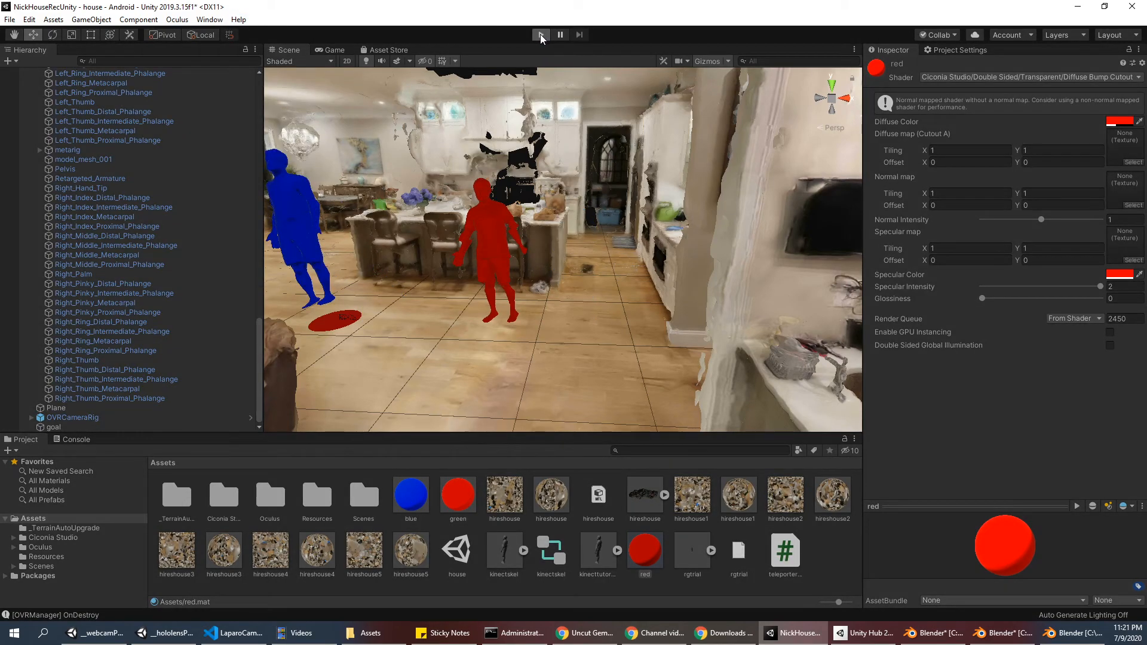
{"action": "left_click", "coordinate": [541, 35]}
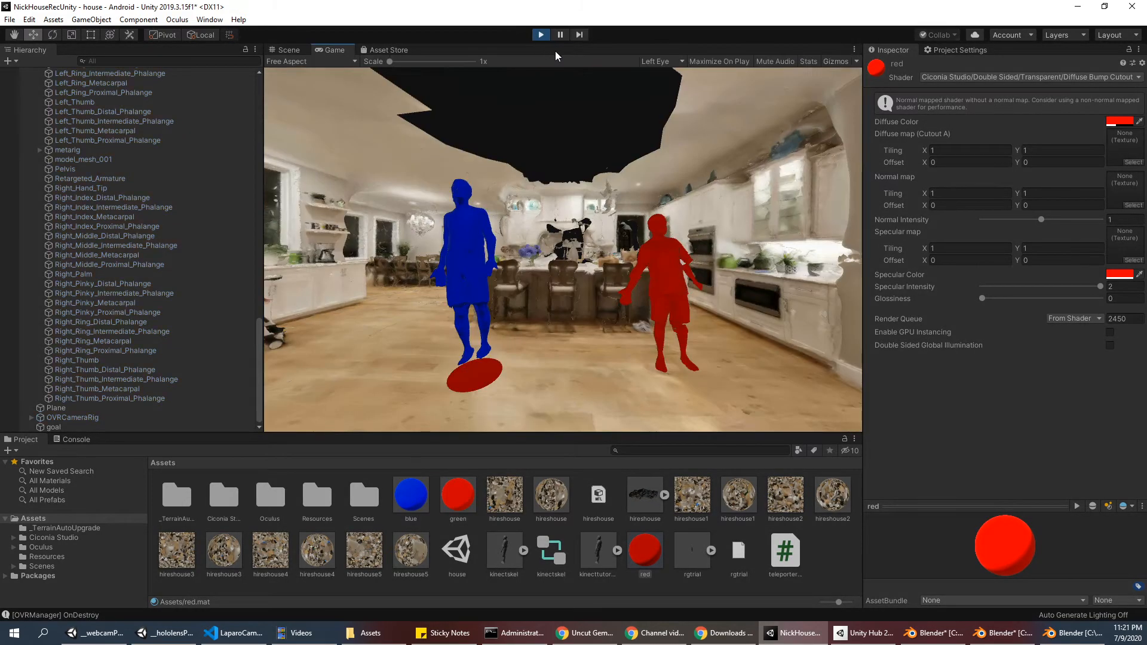
{"action": "left_click", "coordinate": [541, 36]}
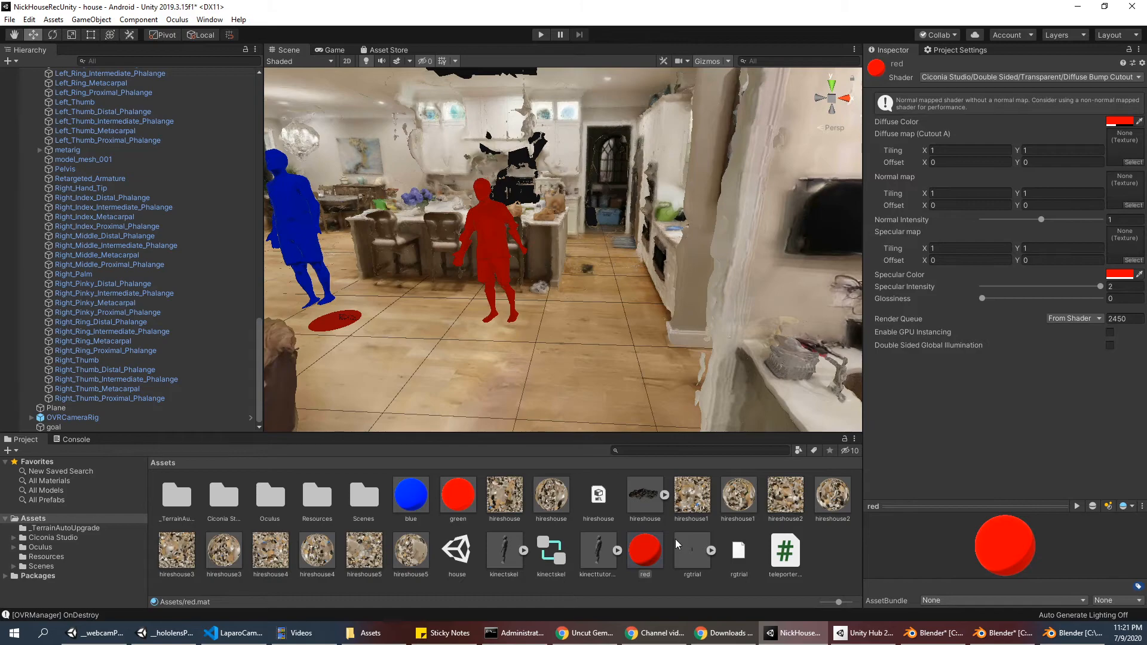
Set both the specular and diffuse colors of the green material to bright green
{"action": "left_click", "coordinate": [452, 497]}
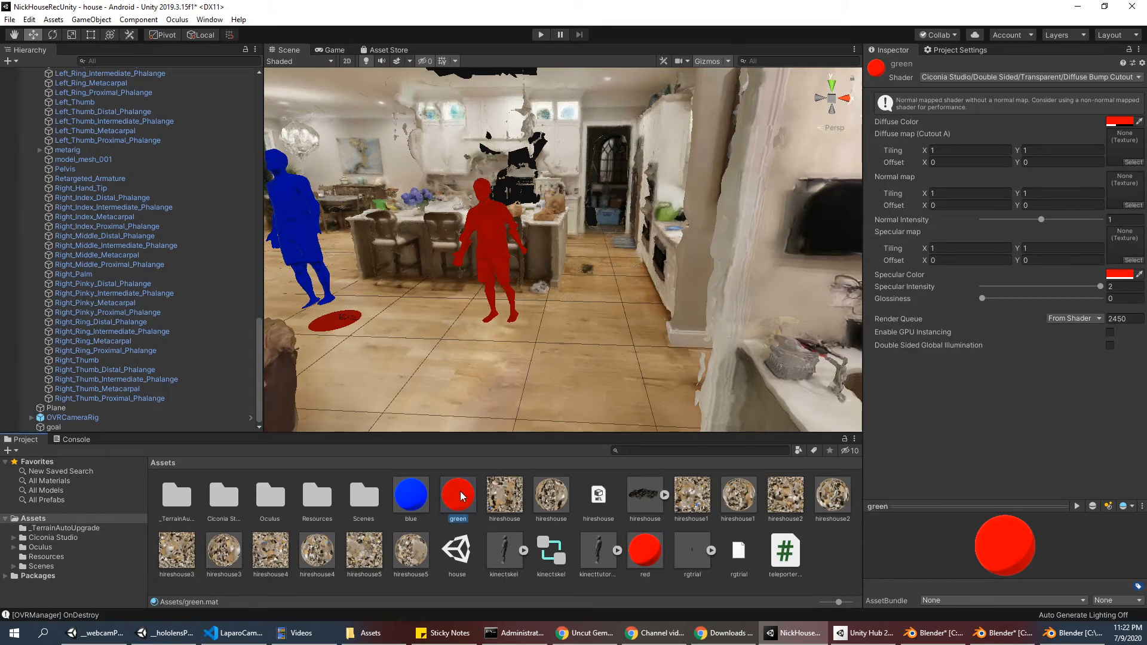
{"action": "left_click", "coordinate": [1120, 274]}
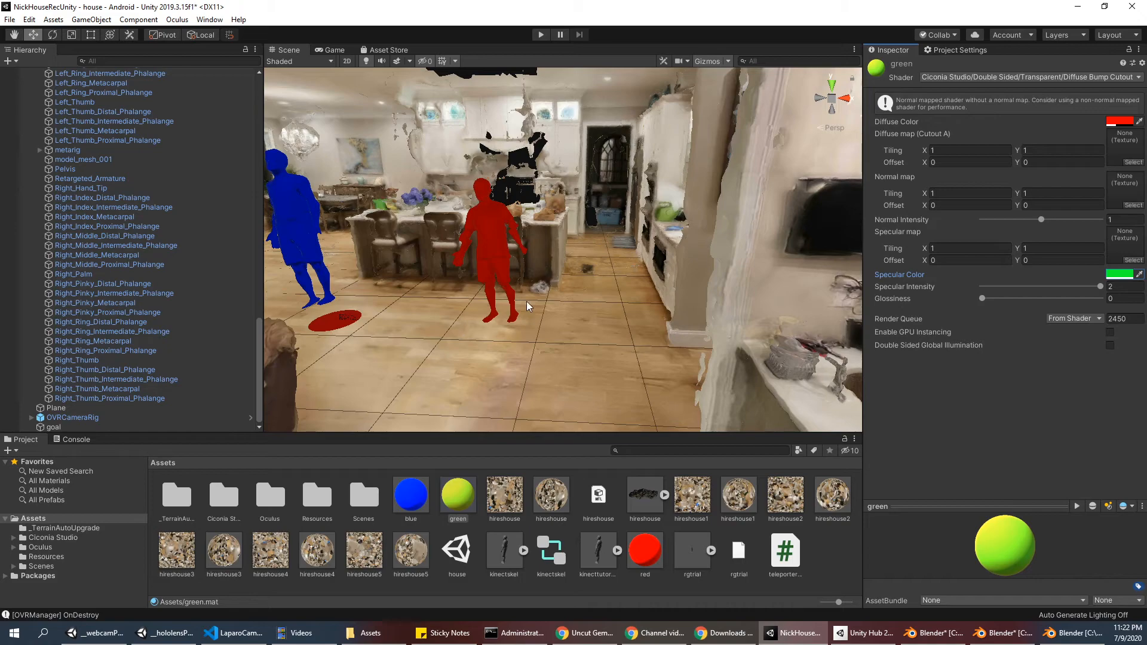
{"action": "left_click", "coordinate": [1119, 121]}
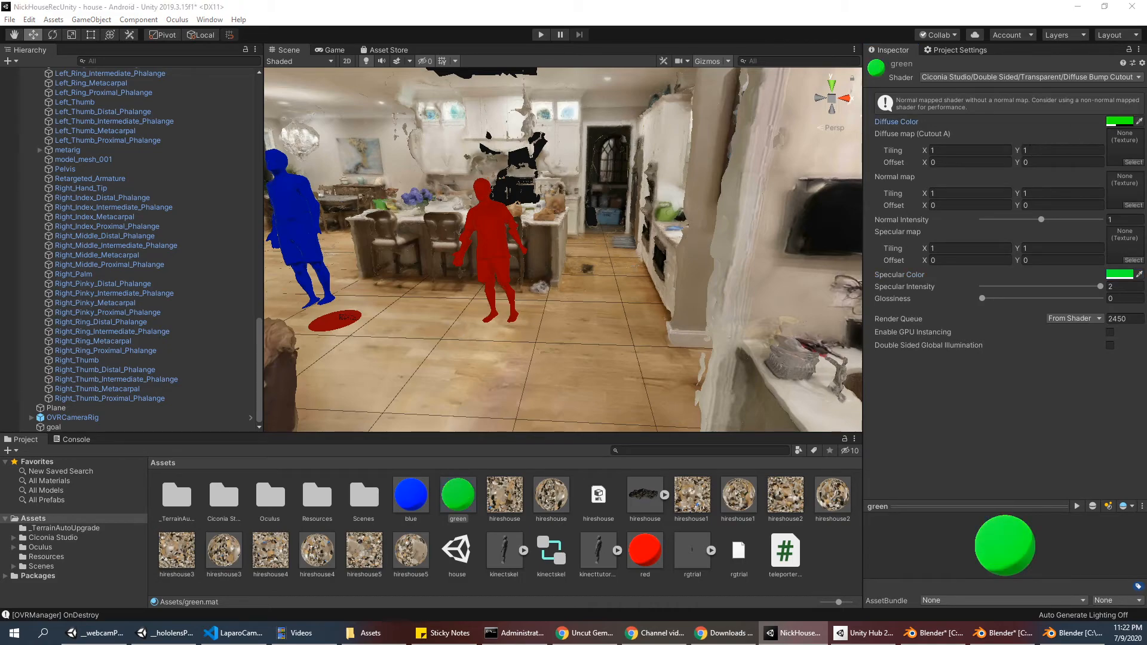
{"action": "left_click", "coordinate": [881, 202]}
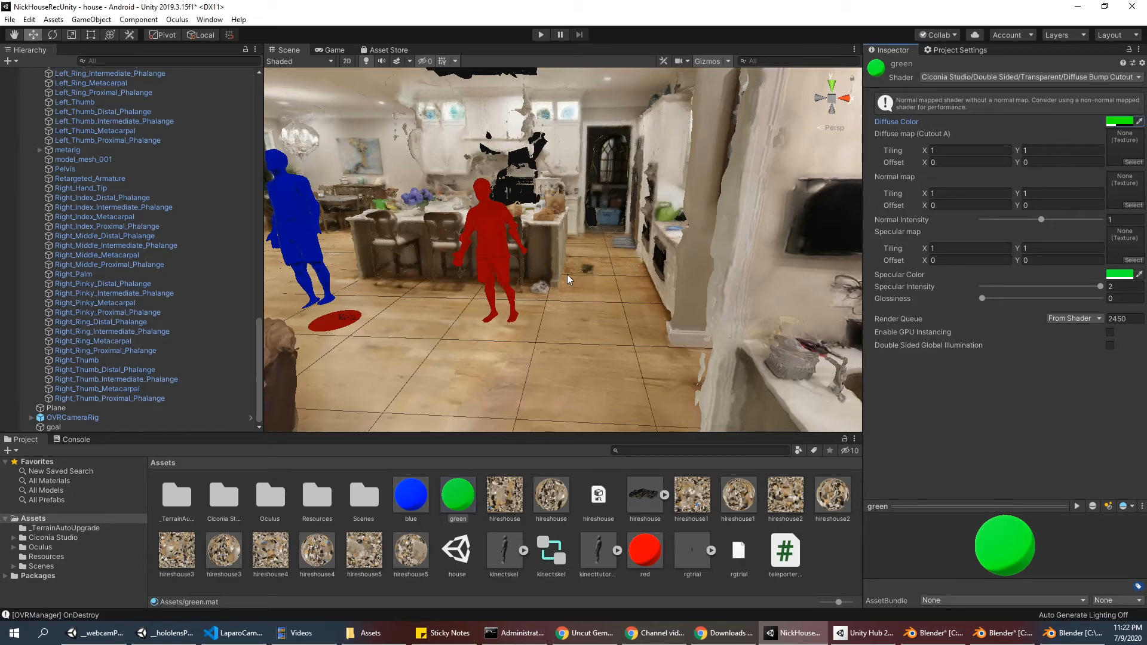
Place the kinecttutorial model in the house scene and set its scale to 0.2 on X, Y and Z
{"action": "left_click", "coordinate": [589, 359]}
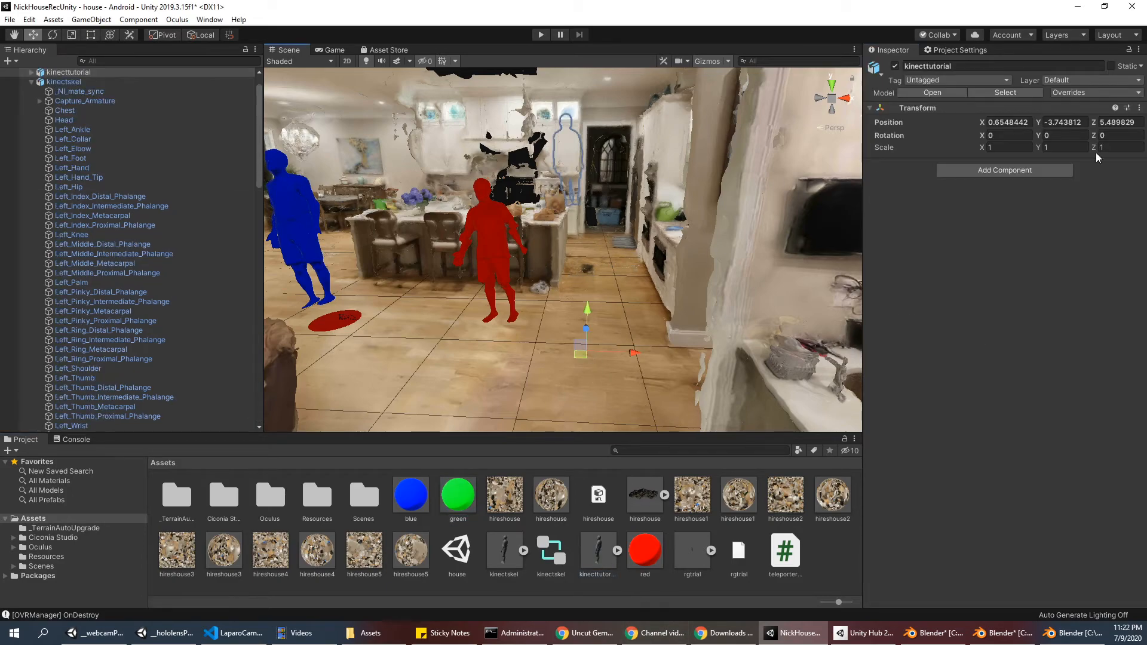
{"action": "left_click", "coordinate": [1023, 148]}
{"action": "type", "text": "0.2"}
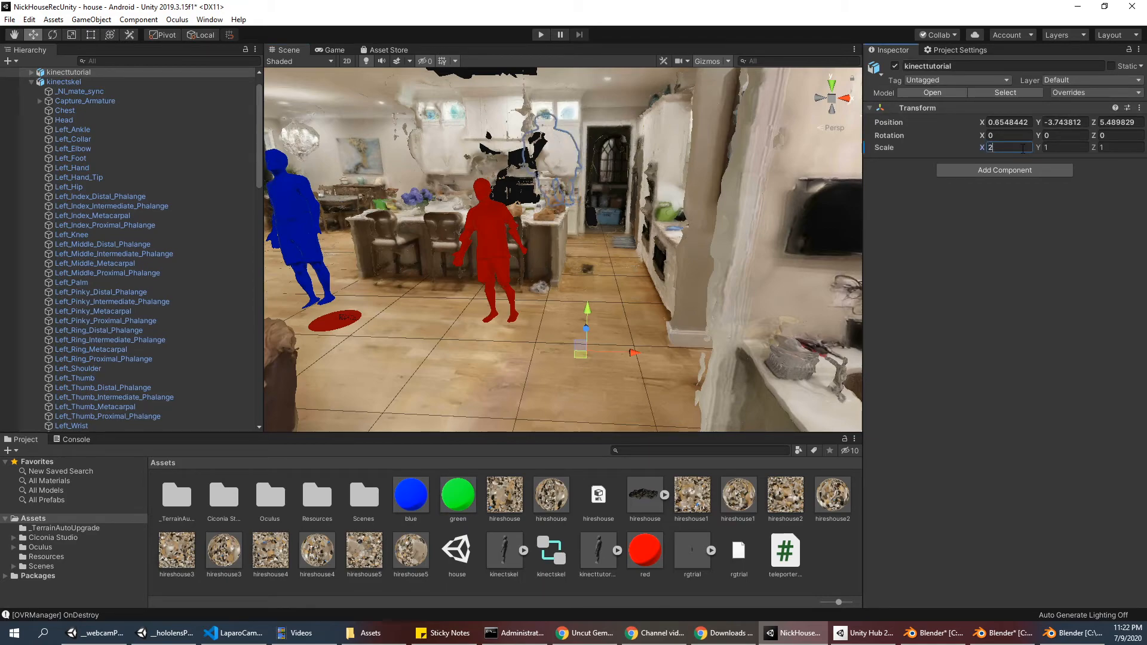
{"action": "key", "text": "Tab"}
{"action": "type", "text": "0.2"}
{"action": "key", "text": "Tab"}
{"action": "type", "text": "0.2"}
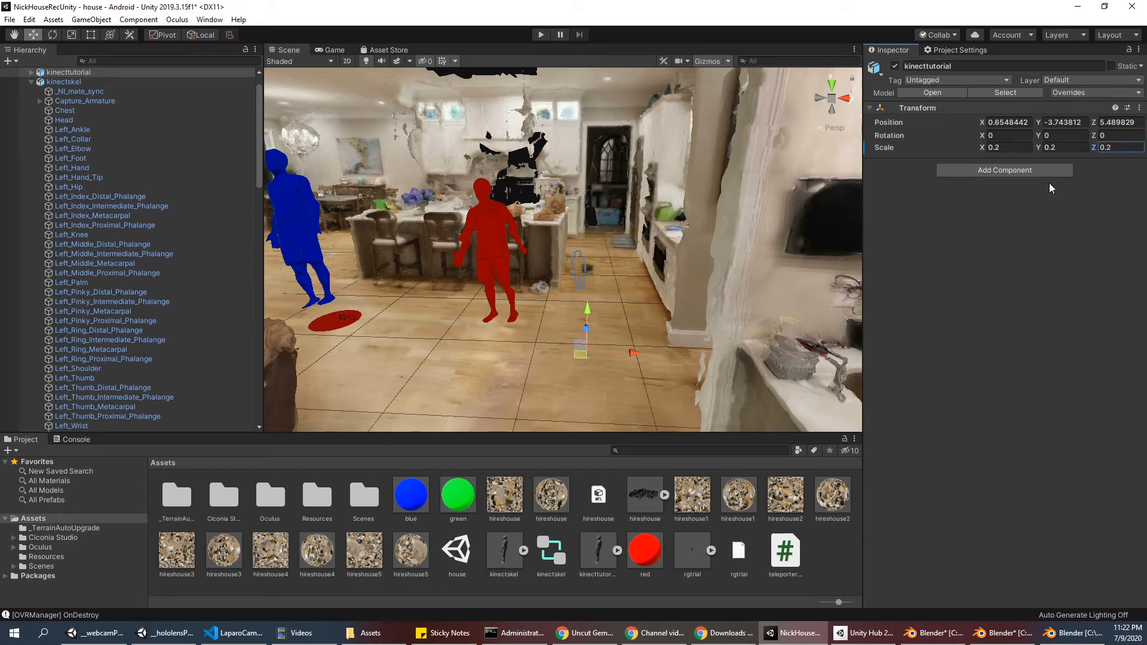
Set the kinecttutorial model's position to 0 on X, Y and Z
{"action": "left_click", "coordinate": [1009, 123]}
{"action": "type", "text": "0"}
{"action": "key", "text": "Tab"}
{"action": "type", "text": "0"}
{"action": "key", "text": "Tab"}
{"action": "type", "text": "0"}
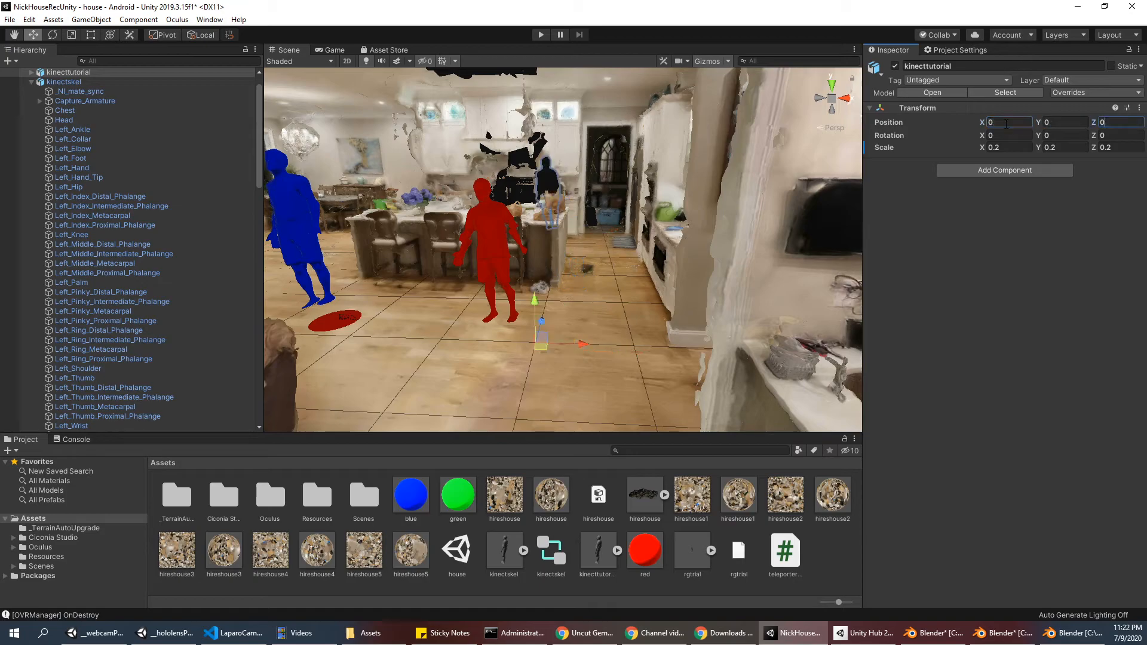
Assign the green material to the kinecttutorial body mesh and move the figure along Z to about -3.799
{"action": "left_click_drag", "start_coordinate": [454, 501], "coordinate": [551, 177]}
{"action": "scroll", "coordinate": [552, 176], "scroll_direction": "down", "scroll_amount": 3}
{"action": "left_click_drag", "start_coordinate": [547, 311], "coordinate": [523, 388]}
{"action": "scroll", "coordinate": [524, 389], "scroll_direction": "down", "scroll_amount": 3}
{"action": "middle_click_drag", "start_coordinate": [524, 389], "coordinate": [505, 320]}
{"action": "left_click_drag", "start_coordinate": [500, 305], "coordinate": [473, 351]}
{"action": "middle_click_drag", "start_coordinate": [472, 352], "coordinate": [617, 291]}
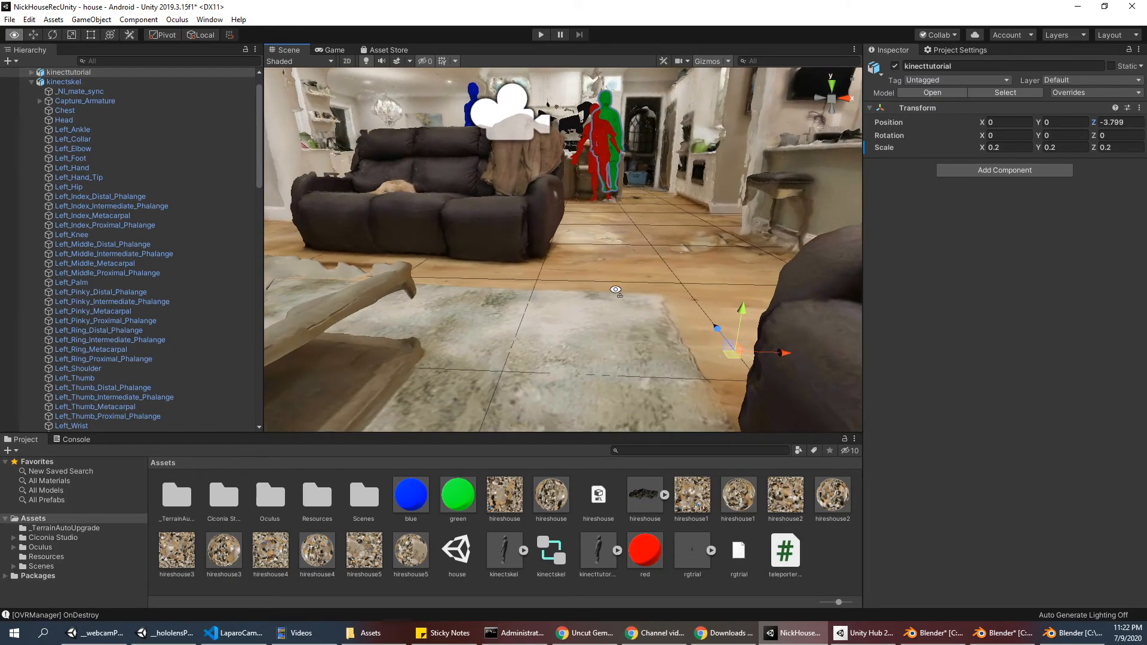
Shift the green figure to about 0.865 on X and lower it to about -0.324 on Y
{"action": "right_click_drag", "start_coordinate": [616, 290], "coordinate": [650, 288]}
{"action": "left_click_drag", "start_coordinate": [677, 313], "coordinate": [882, 383]}
{"action": "right_click_drag", "start_coordinate": [608, 364], "coordinate": [633, 345]}
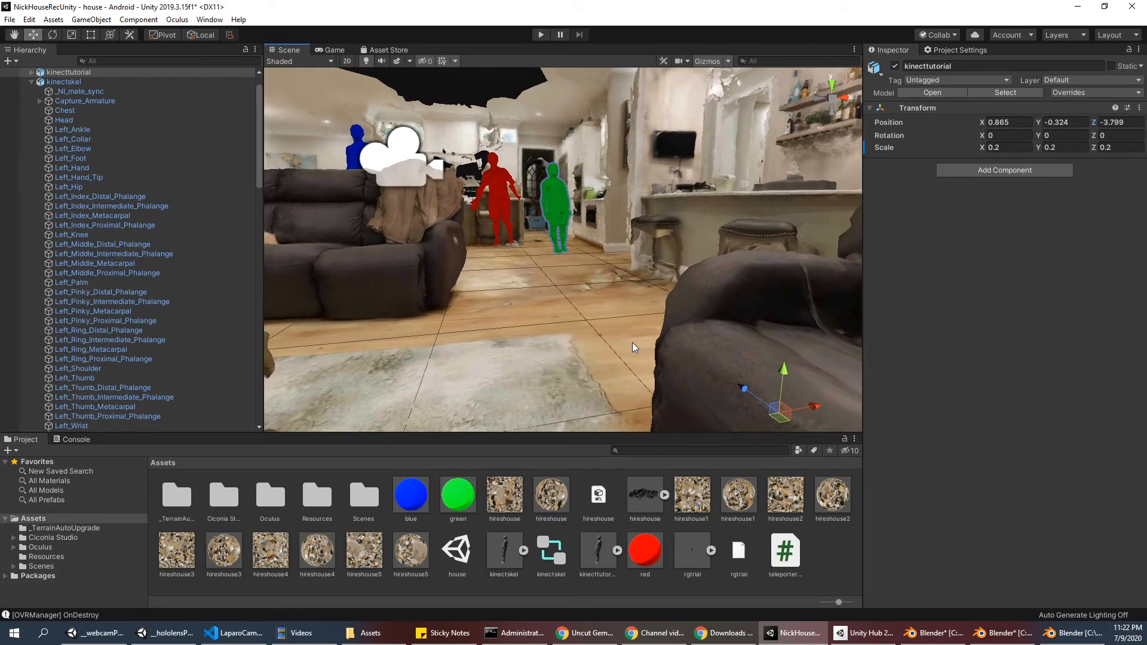
Expand the kinecttutorial asset's contents and select its Default Take animation clip
{"action": "left_click", "coordinate": [617, 550]}
{"action": "scroll", "coordinate": [598, 490], "scroll_direction": "down", "scroll_amount": 2}
{"action": "scroll", "coordinate": [593, 507], "scroll_direction": "down", "scroll_amount": 5}
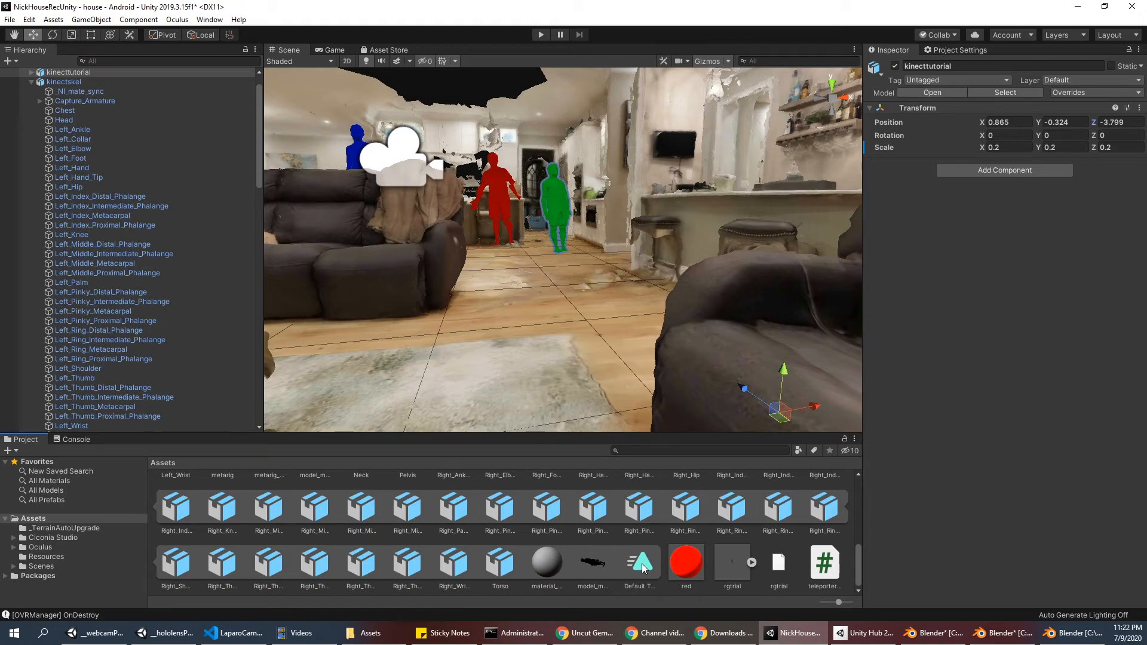
{"action": "left_click", "coordinate": [642, 564]}
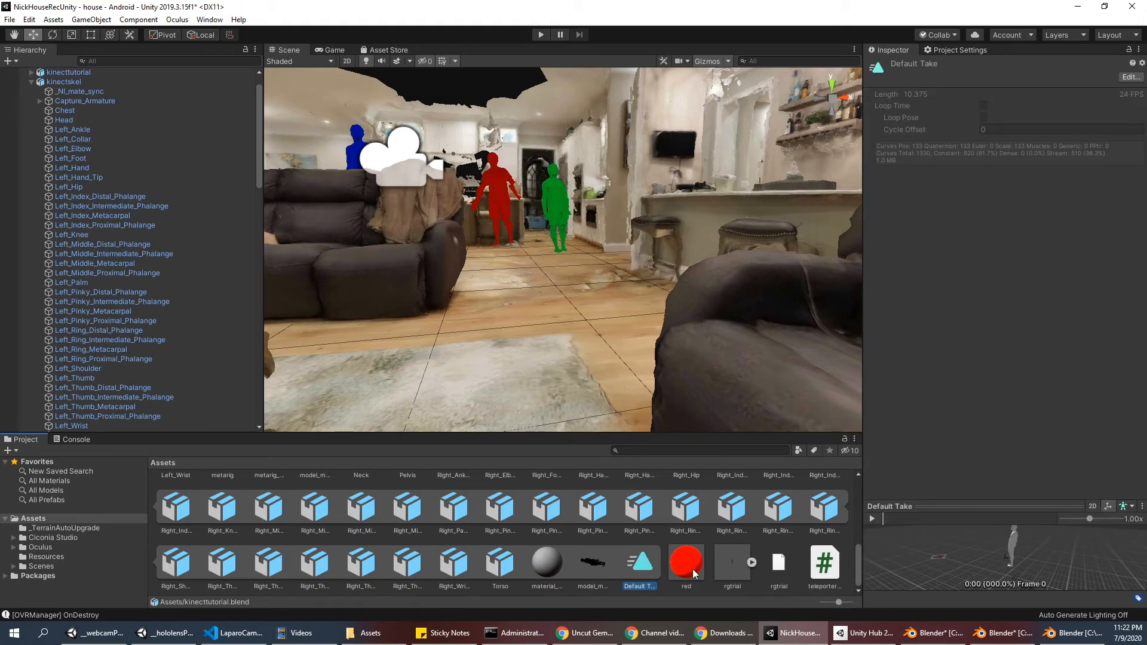
Switch to Blender and examine the recorded keyframes in a widened Dope Sheet beside the 3D view
{"action": "left_click", "coordinate": [1069, 633]}
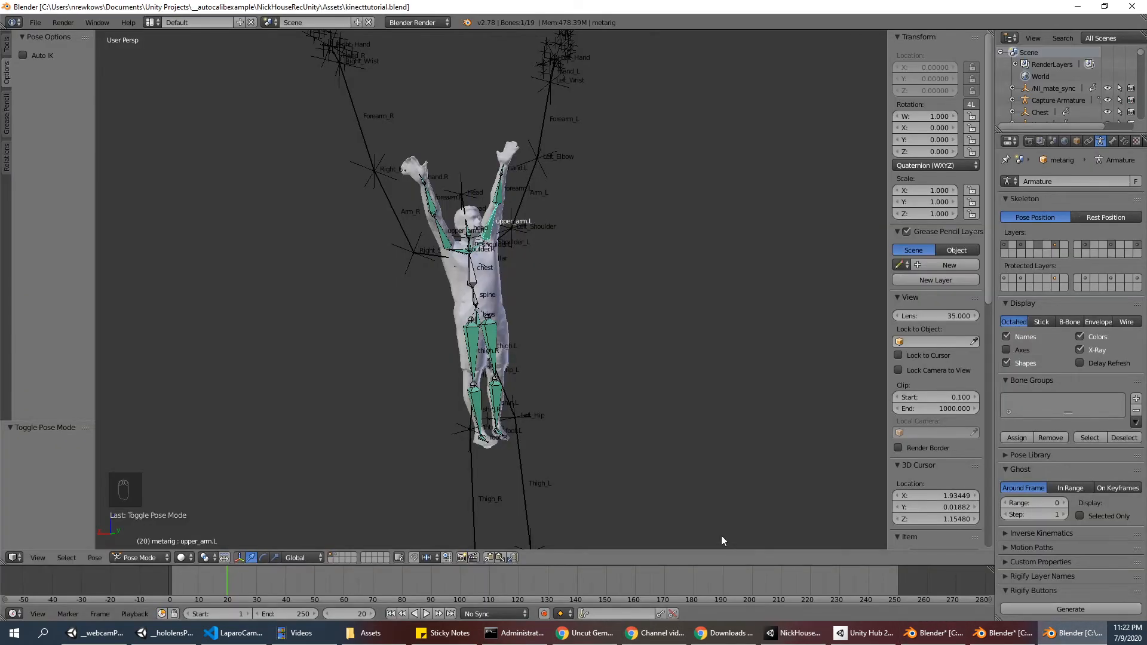
{"action": "left_click_drag", "start_coordinate": [989, 33], "coordinate": [657, 239]}
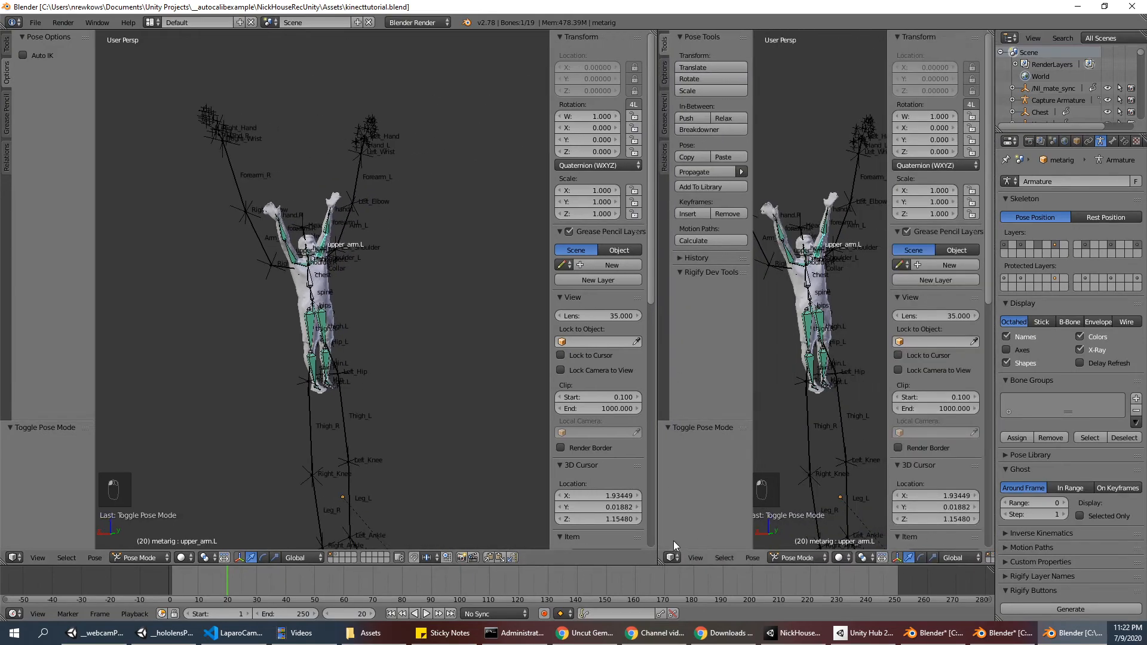
{"action": "left_click", "coordinate": [676, 557]}
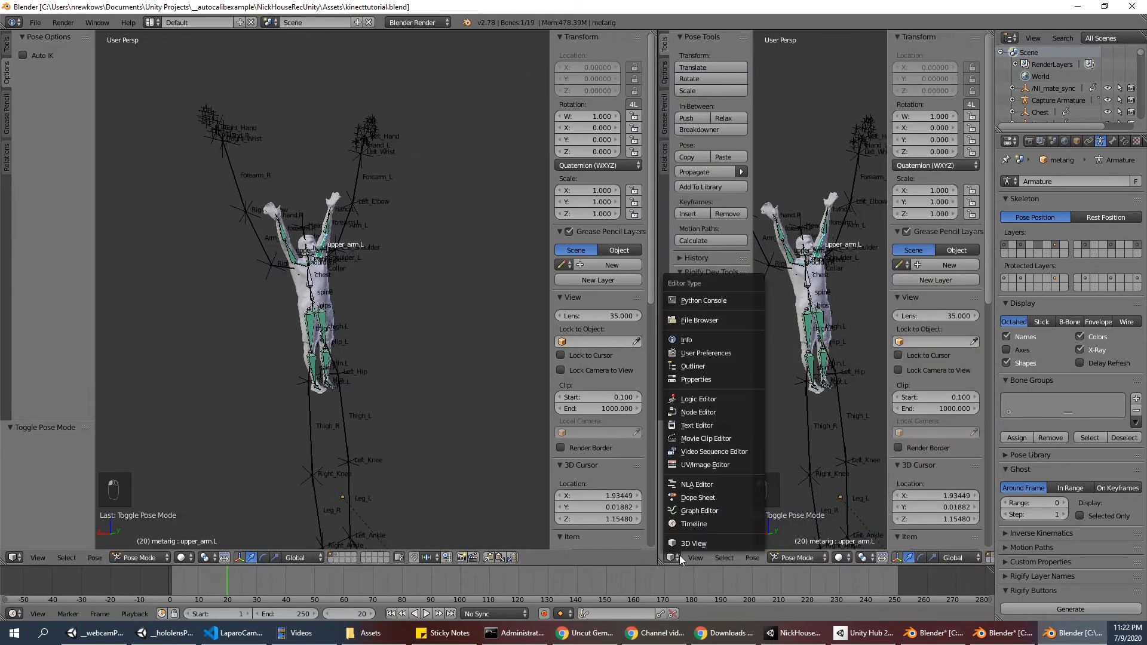
{"action": "left_click", "coordinate": [699, 497]}
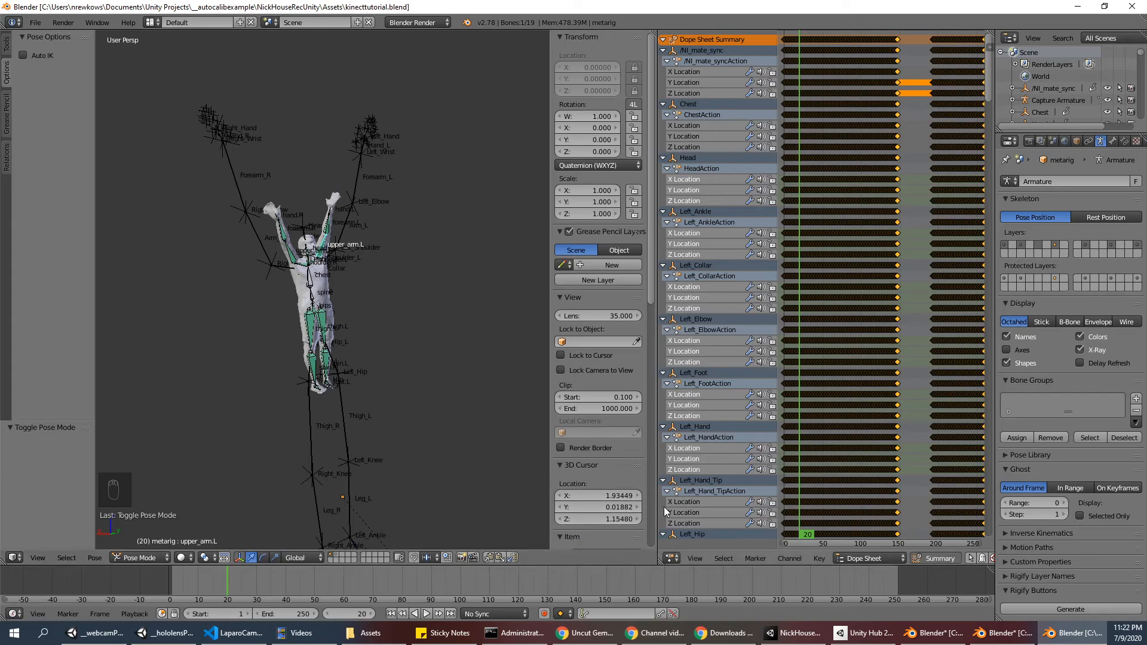
{"action": "left_click_drag", "start_coordinate": [656, 520], "coordinate": [390, 510]}
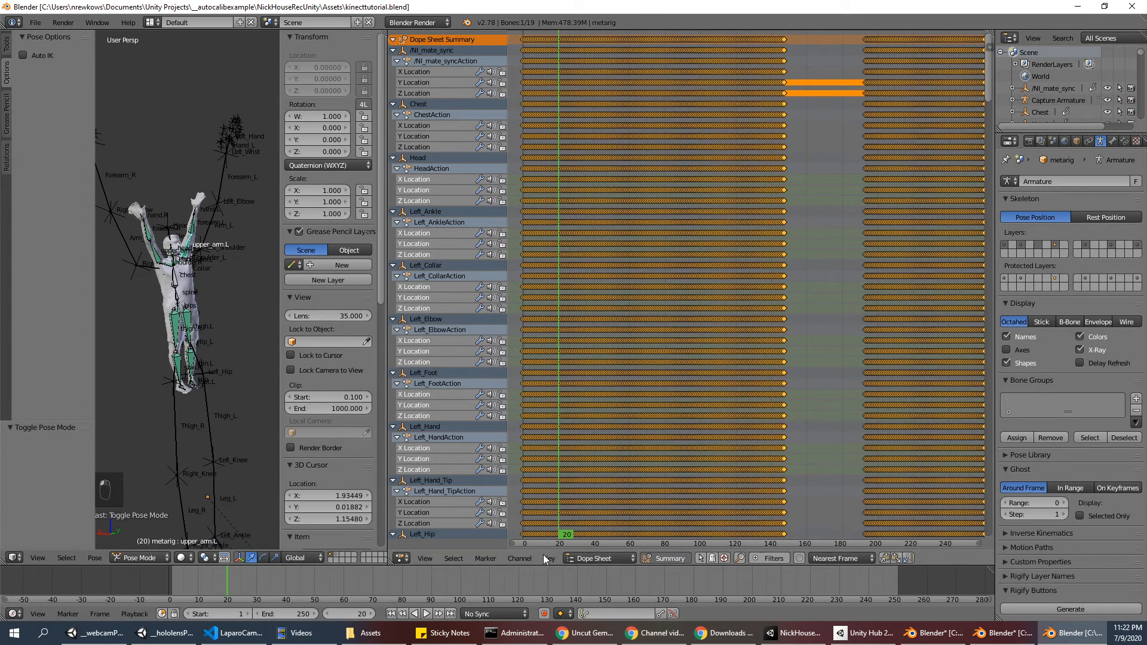
{"action": "left_click", "coordinate": [445, 558]}
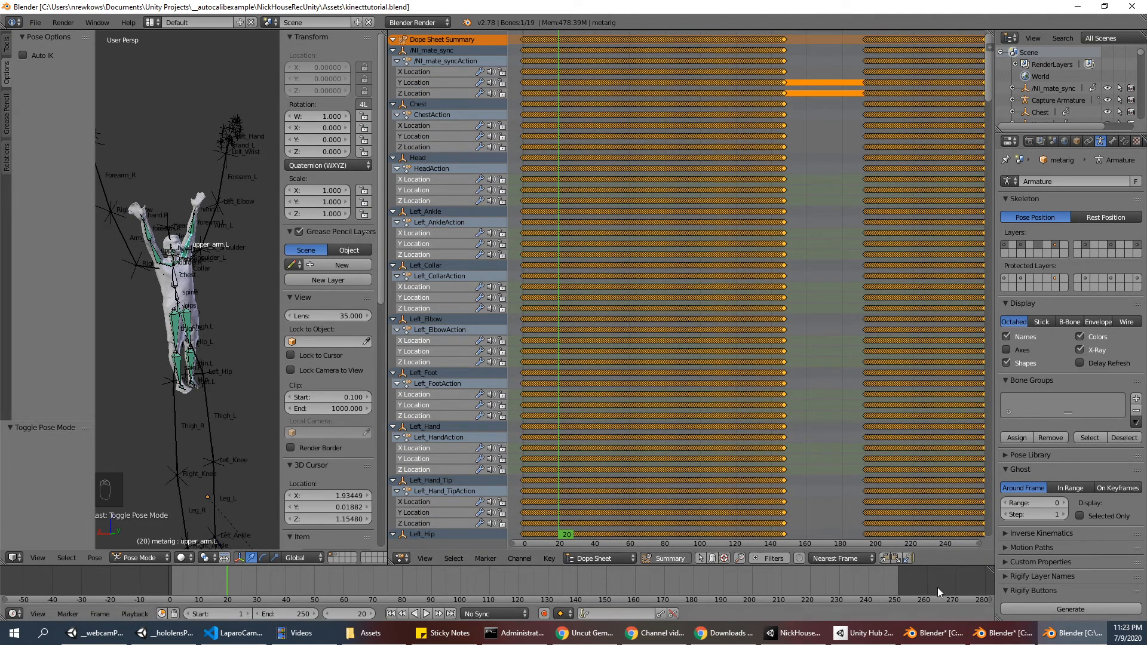
Return to Unity and apply the Default Take animation to the green kinecttutorial figure
{"action": "left_click", "coordinate": [799, 634]}
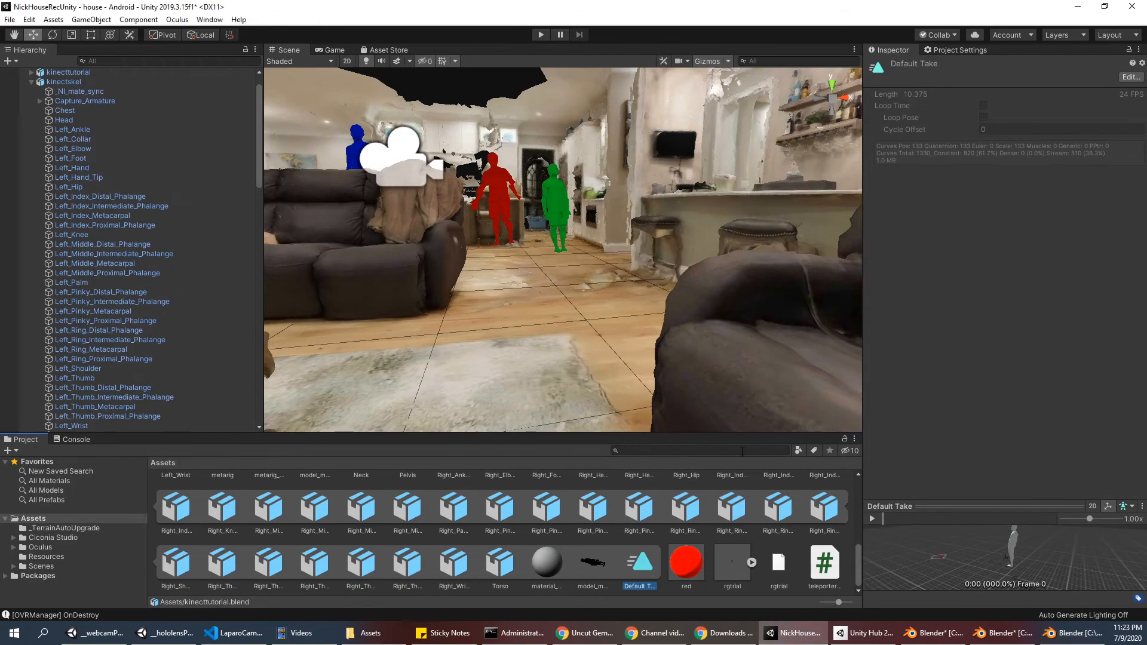
{"action": "left_click_drag", "start_coordinate": [637, 569], "coordinate": [556, 190]}
{"action": "scroll", "coordinate": [554, 184], "scroll_direction": "up", "scroll_amount": 2}
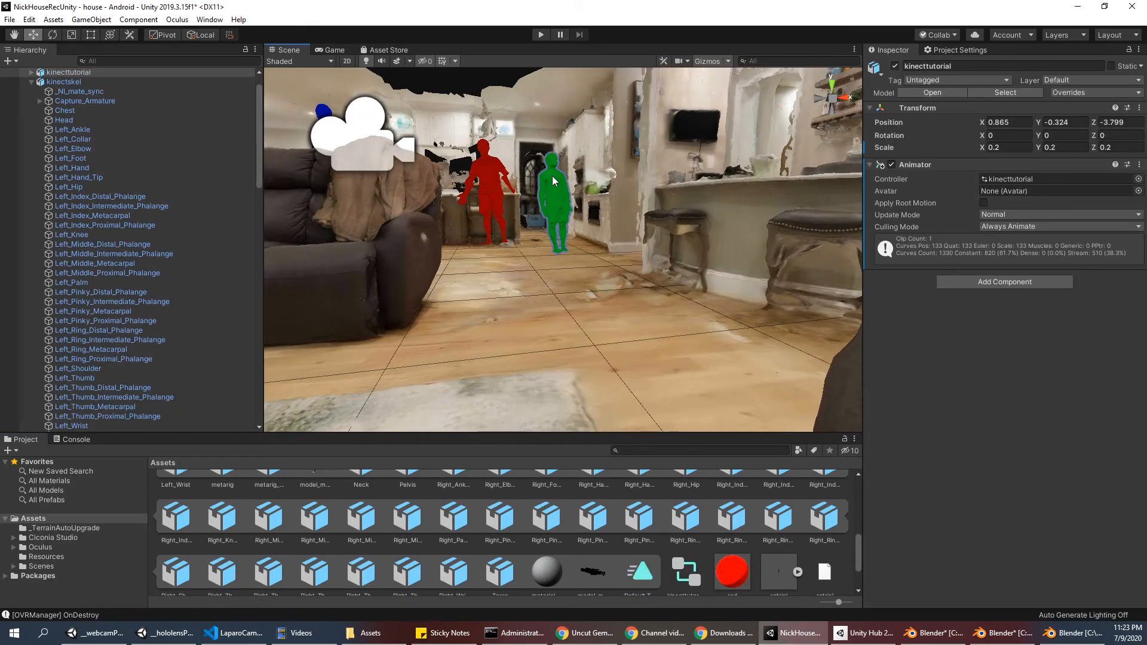
Run the scene and examine the green figure's animation and floor placement beside the red figure in the Scene view
{"action": "left_click", "coordinate": [542, 34]}
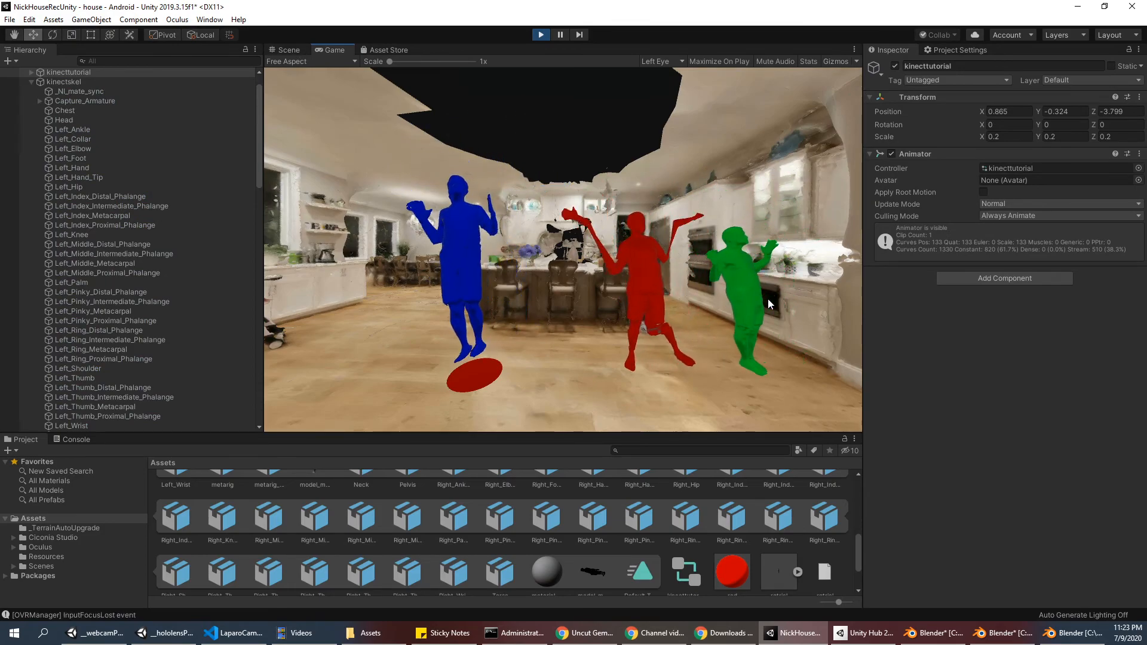
{"action": "left_click", "coordinate": [287, 50]}
{"action": "left_click_drag", "start_coordinate": [574, 213], "coordinate": [571, 328]}
{"action": "right_click_drag", "start_coordinate": [571, 328], "coordinate": [564, 328]}
{"action": "scroll", "coordinate": [601, 300], "scroll_direction": "up", "scroll_amount": 4}
{"action": "left_click_drag", "start_coordinate": [601, 300], "coordinate": [558, 302]}
{"action": "middle_click_drag", "start_coordinate": [559, 301], "coordinate": [410, 296]}
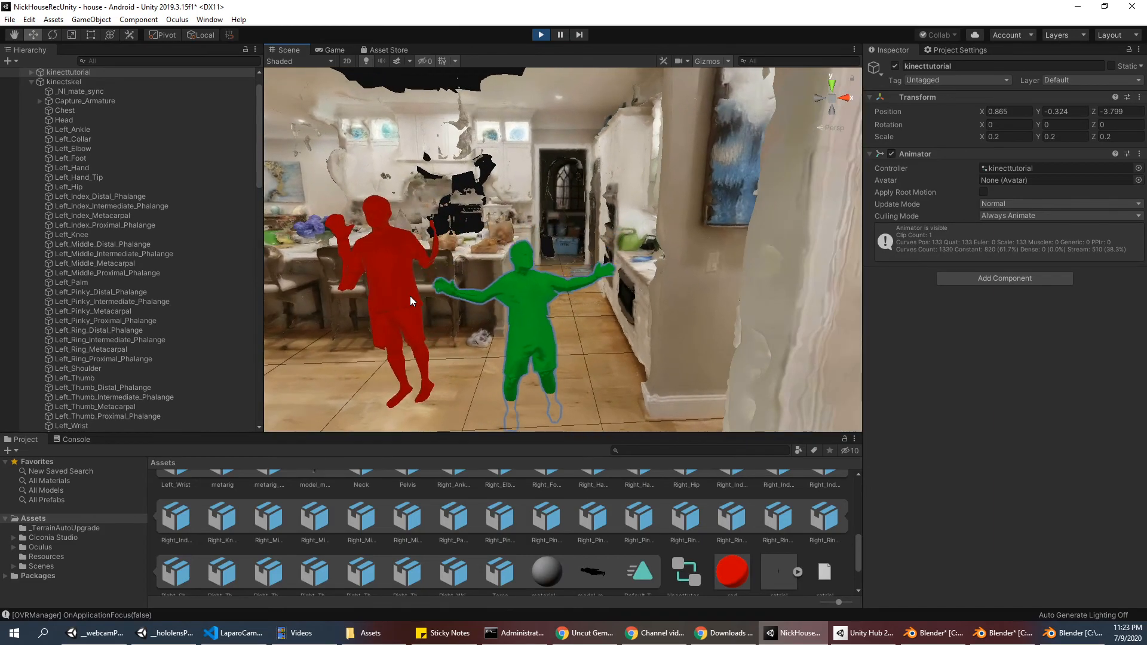
{"action": "scroll", "coordinate": [556, 339], "scroll_direction": "up", "scroll_amount": 3}
{"action": "middle_click_drag", "start_coordinate": [557, 339], "coordinate": [553, 288]}
{"action": "scroll", "coordinate": [554, 288], "scroll_direction": "down", "scroll_amount": 5}
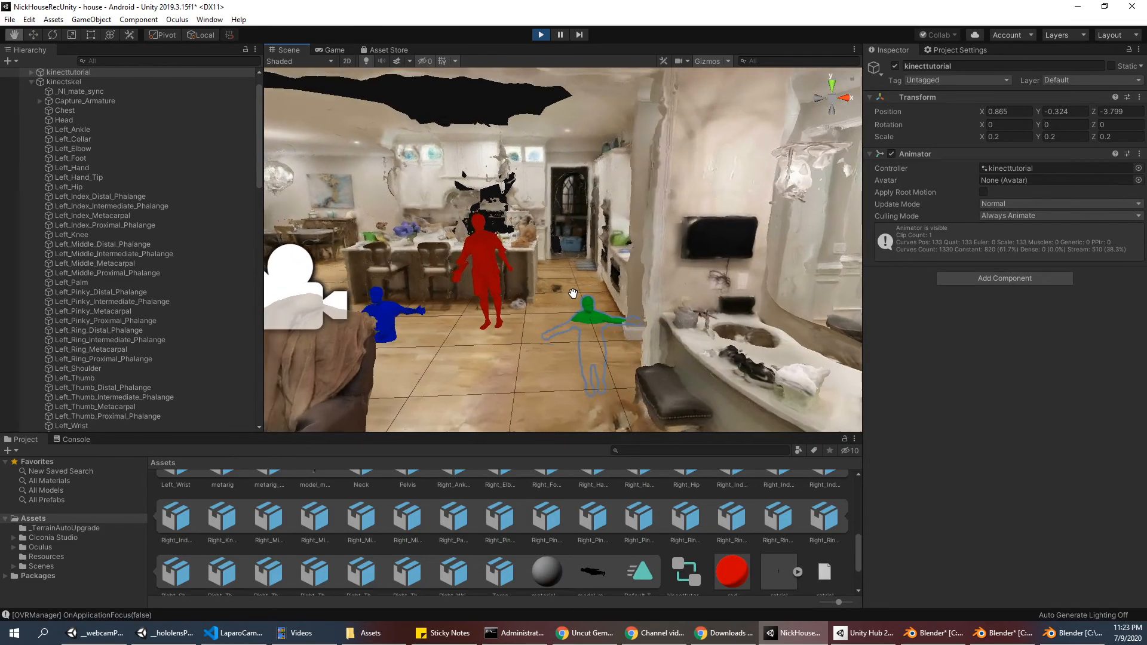
Examine the running animation of the green figure and its height relative to the kitchen floor up close from several angles
{"action": "scroll", "coordinate": [669, 291], "scroll_direction": "up", "scroll_amount": 6}
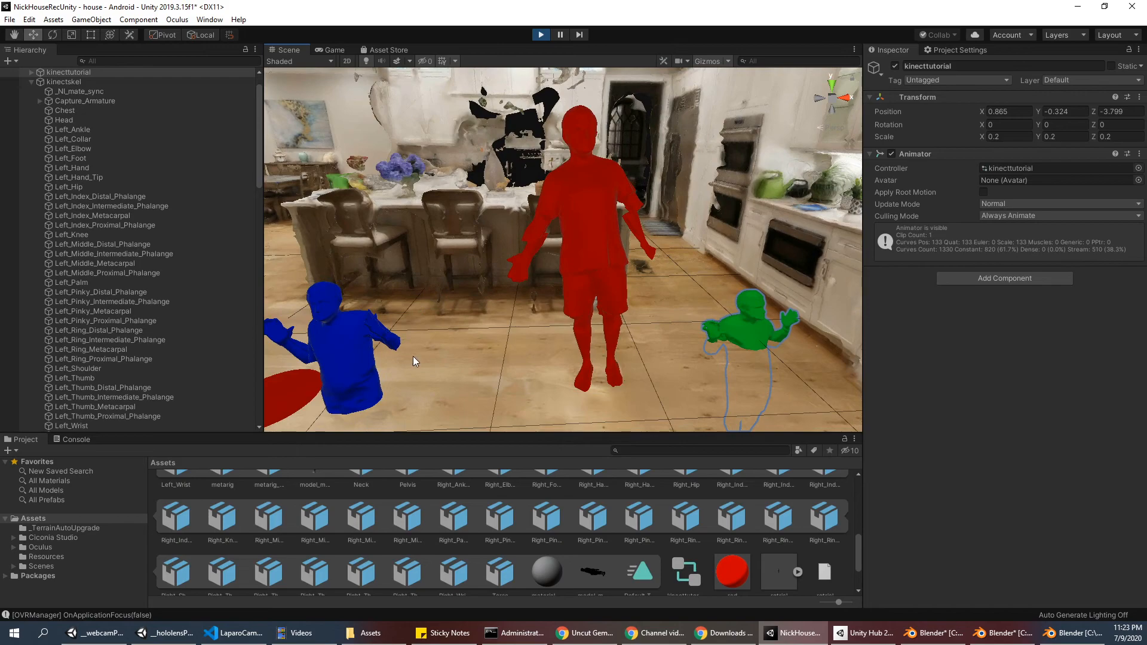
{"action": "middle_click_drag", "start_coordinate": [390, 357], "coordinate": [394, 331]}
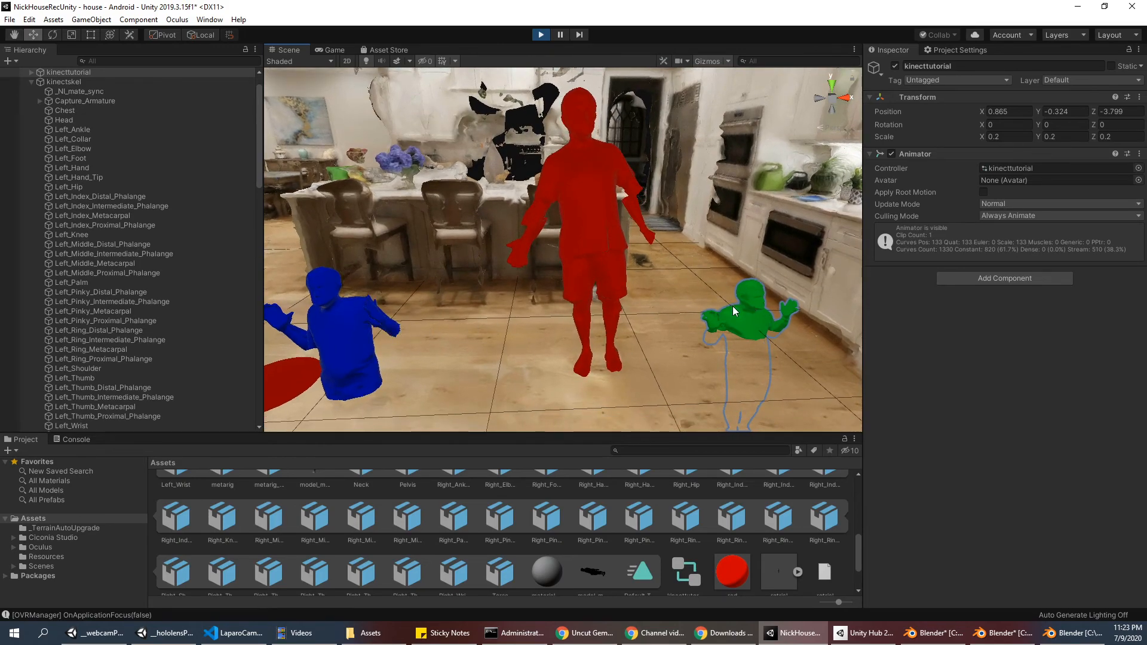
{"action": "left_click_drag", "start_coordinate": [676, 214], "coordinate": [855, 262], "text": "alt"}
{"action": "right_click_drag", "start_coordinate": [856, 262], "coordinate": [874, 262]}
{"action": "mouse_move", "coordinate": [748, 259]}
{"action": "middle_mouse_down"}
{"action": "mouse_move", "coordinate": [714, 325]}
{"action": "mouse_move", "coordinate": [649, 294]}
{"action": "mouse_move", "coordinate": [763, 251]}
{"action": "mouse_move", "coordinate": [752, 256]}
{"action": "middle_mouse_up"}
{"action": "scroll", "coordinate": [661, 313], "scroll_direction": "up", "scroll_amount": 4}
{"action": "scroll", "coordinate": [661, 313], "scroll_direction": "down", "scroll_amount": 3}
{"action": "scroll", "coordinate": [645, 298], "scroll_direction": "down", "scroll_amount": 3}
Examine the blue figure's motion and its contact with the floor up close, and stop the running scene
{"action": "left_click_drag", "start_coordinate": [752, 256], "coordinate": [358, 275], "text": "alt"}
{"action": "scroll", "coordinate": [323, 263], "scroll_direction": "down", "scroll_amount": 3}
{"action": "middle_click_drag", "start_coordinate": [317, 258], "coordinate": [485, 325]}
{"action": "scroll", "coordinate": [485, 325], "scroll_direction": "up", "scroll_amount": 2}
{"action": "right_click_drag", "start_coordinate": [512, 385], "coordinate": [413, 380]}
{"action": "middle_click_drag", "start_coordinate": [412, 380], "coordinate": [464, 280]}
{"action": "scroll", "coordinate": [406, 293], "scroll_direction": "up", "scroll_amount": 3}
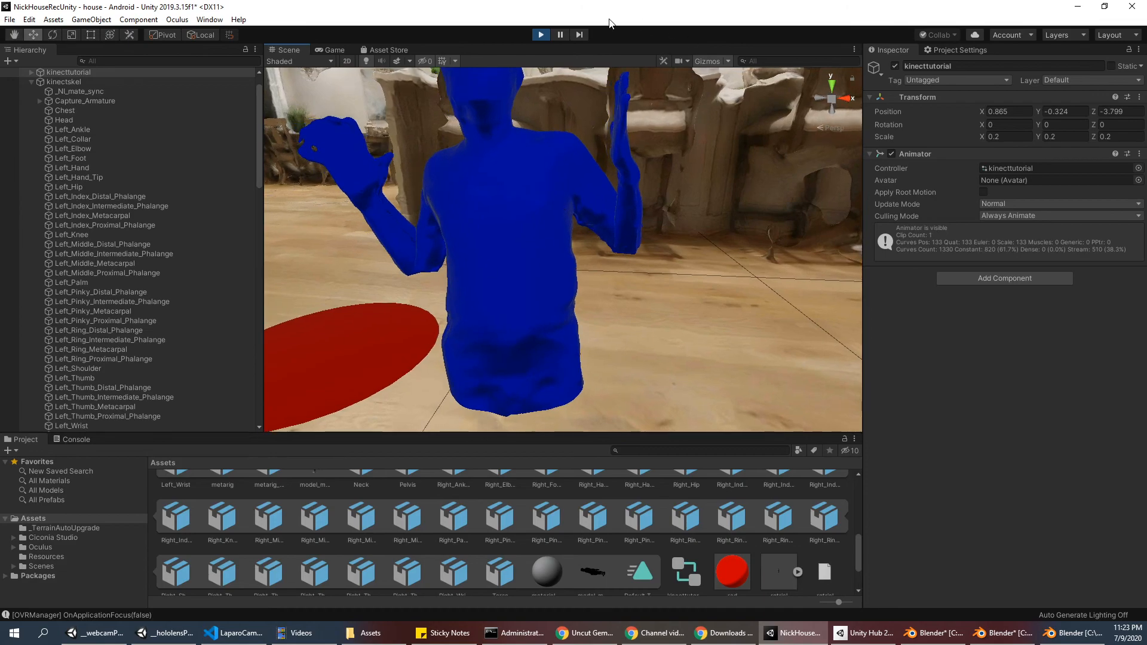
{"action": "left_click", "coordinate": [536, 36]}
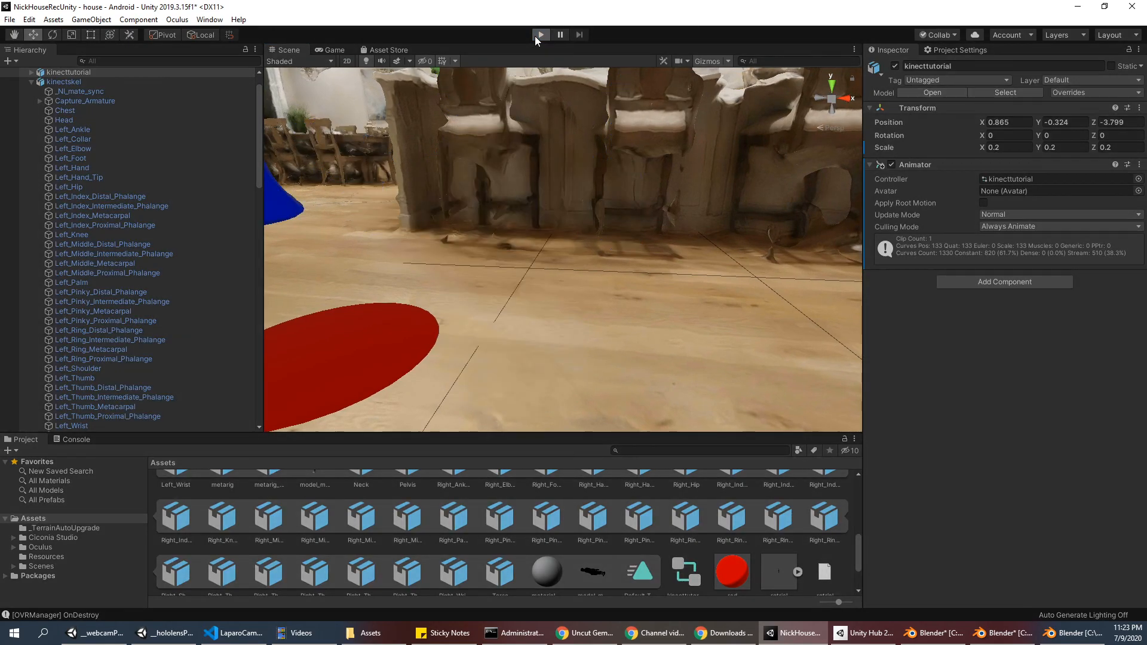
Replay the scene to compare the blue, red and green figures in the Game view, and return to editing the red and green figures' area
{"action": "key", "text": "ctrl+p"}
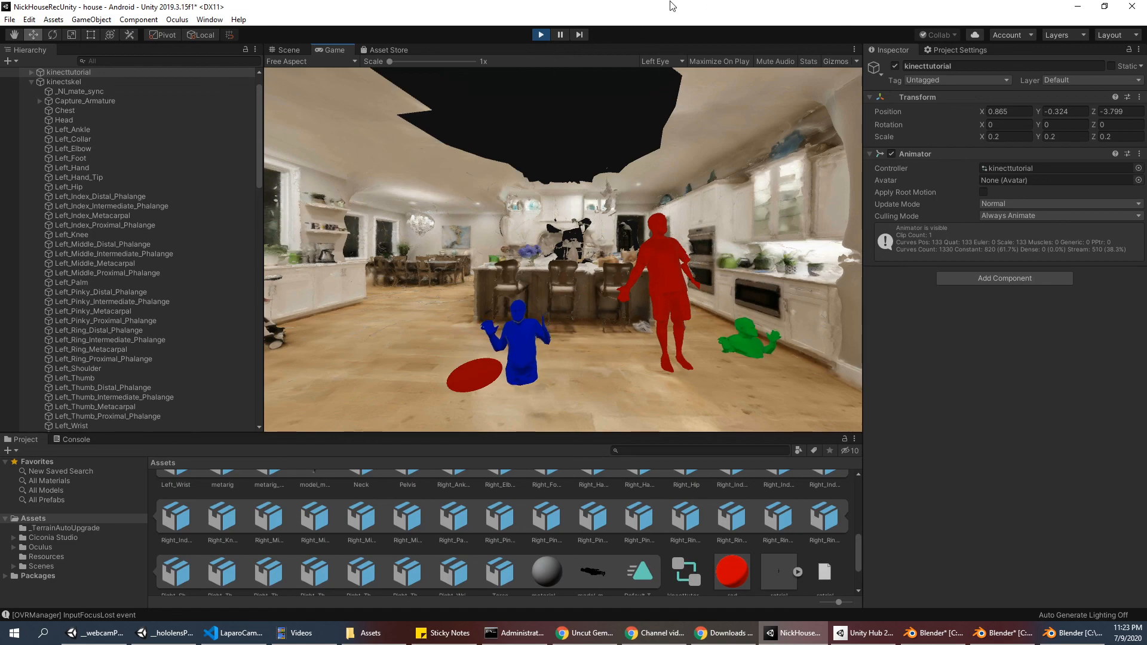
{"action": "left_click", "coordinate": [542, 35]}
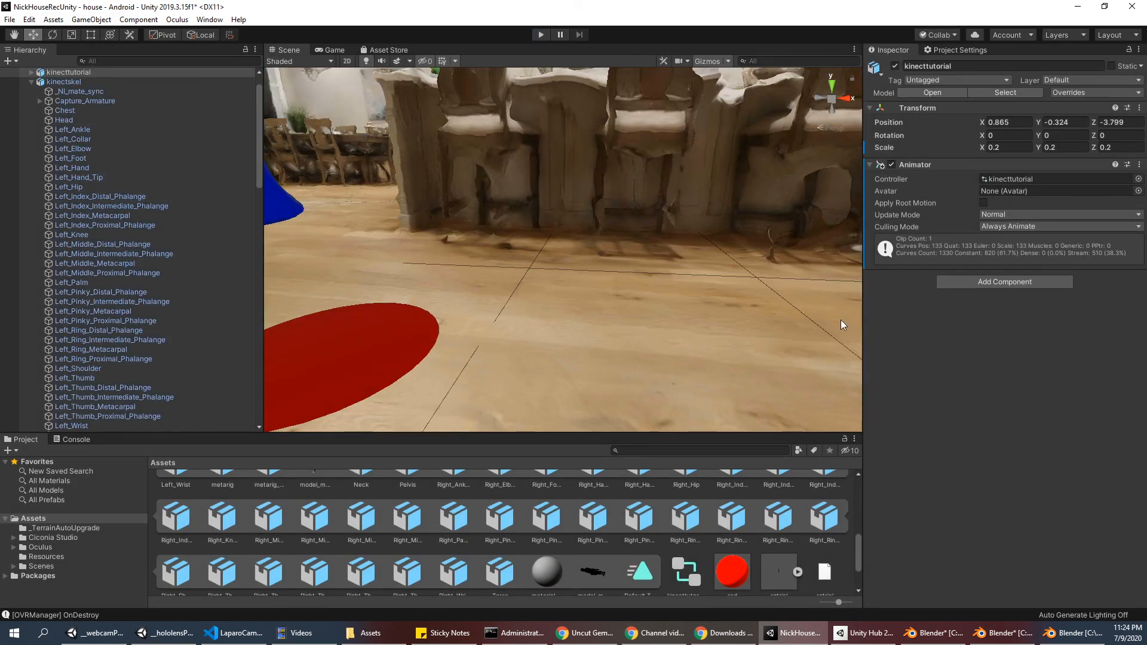
{"action": "scroll", "coordinate": [620, 247], "scroll_direction": "down", "scroll_amount": 10}
{"action": "middle_click_drag", "start_coordinate": [621, 247], "coordinate": [503, 288]}
{"action": "scroll", "coordinate": [503, 288], "scroll_direction": "up", "scroll_amount": 3}
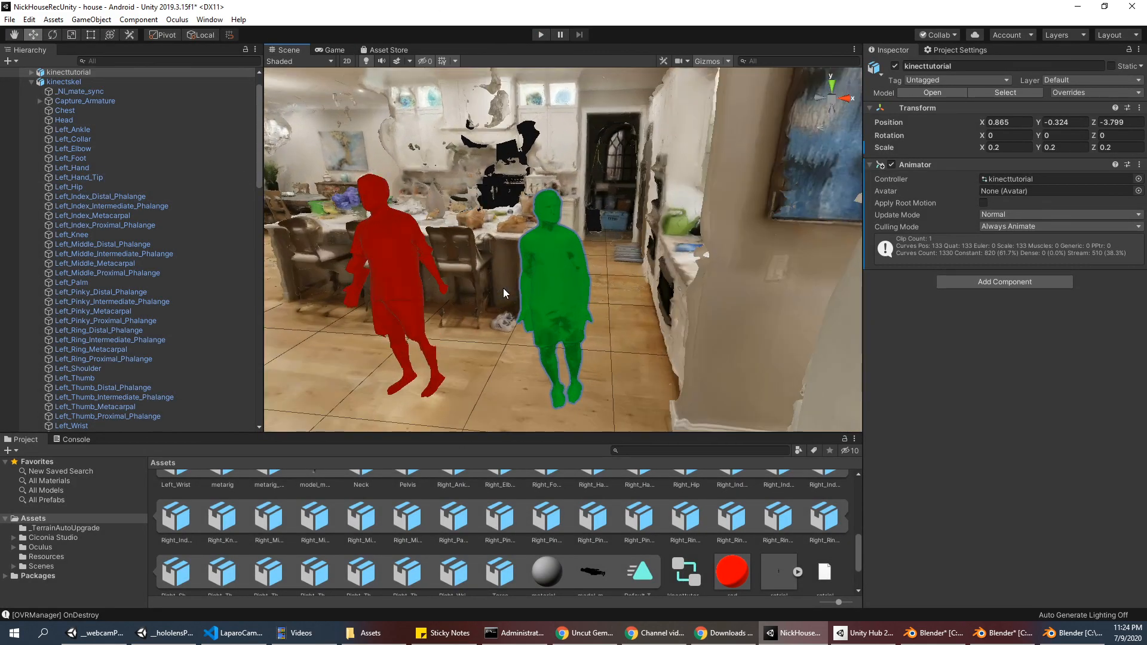